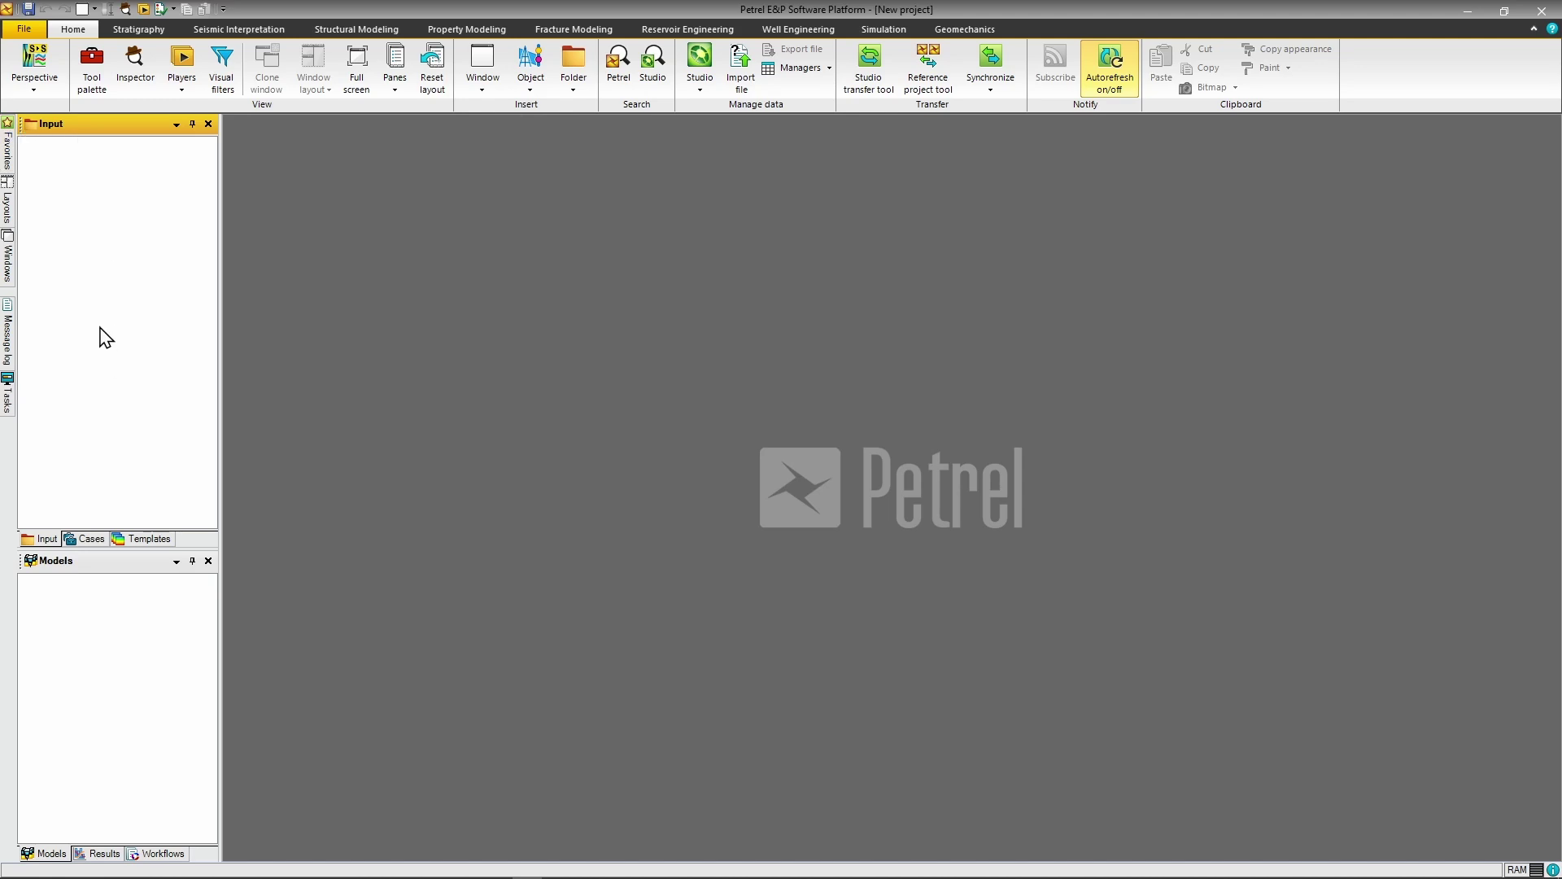
# Open seismic example 3.segy from the H Data folder for import as SEG-Y seismic data
pyautogui.rightClick(113, 288)
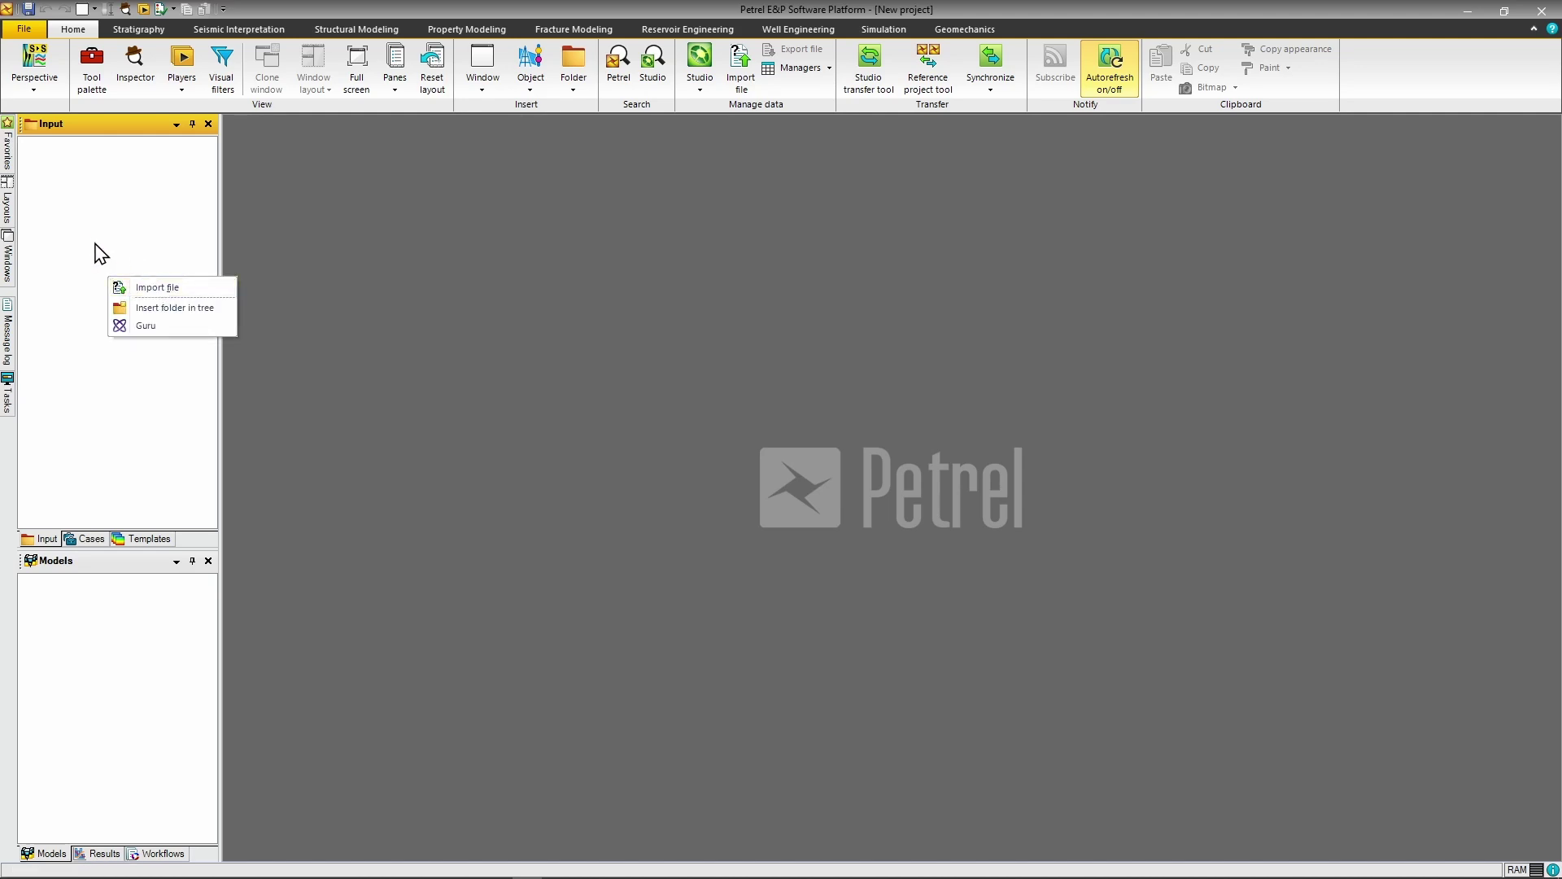
pyautogui.click(149, 289)
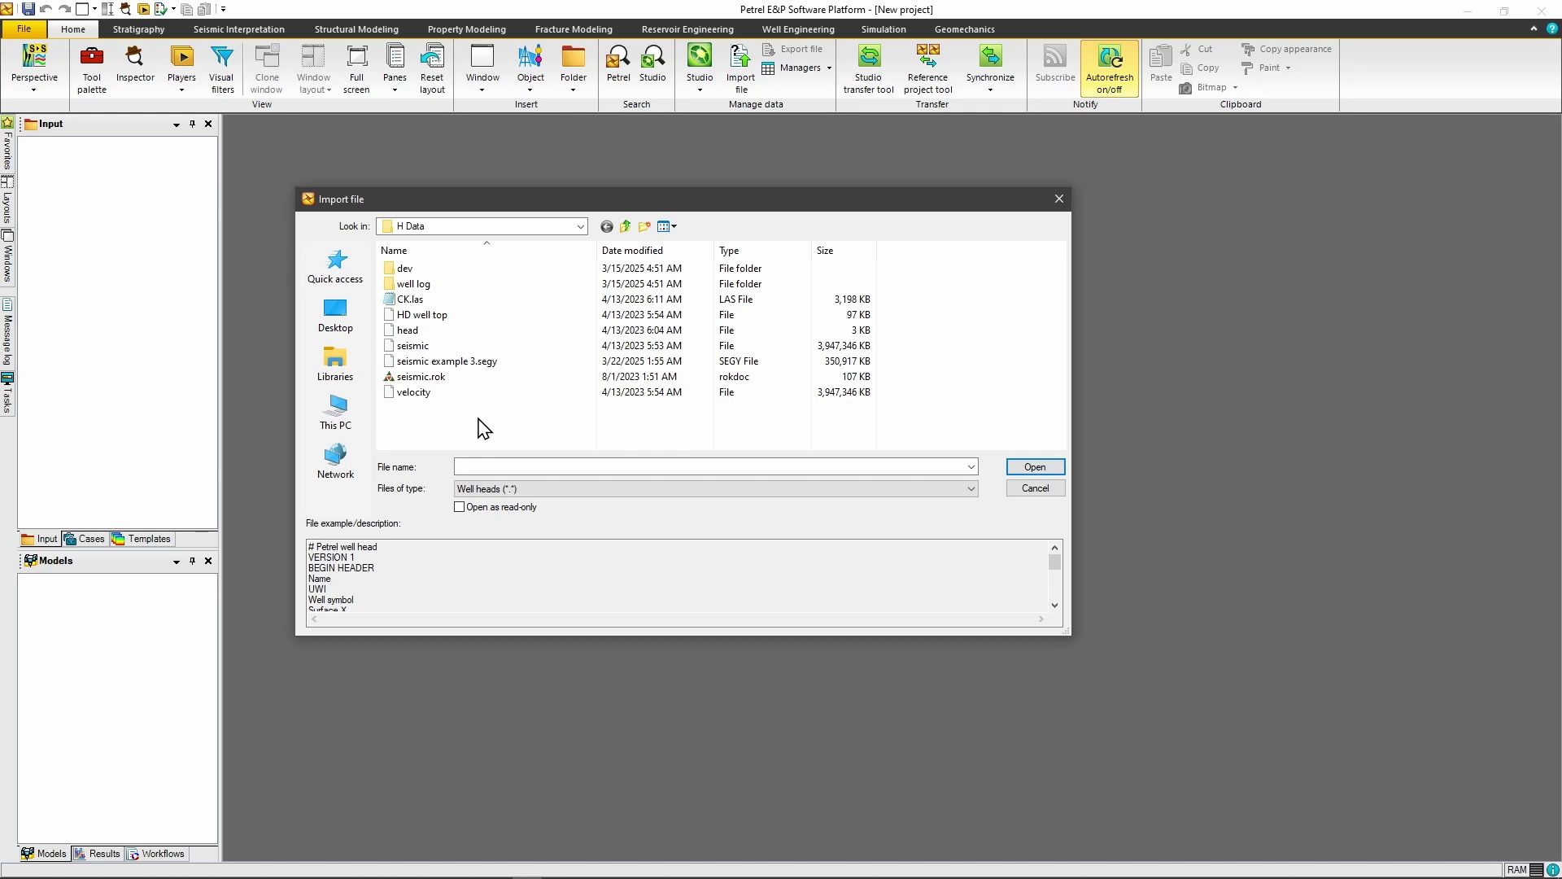
pyautogui.click(512, 488)
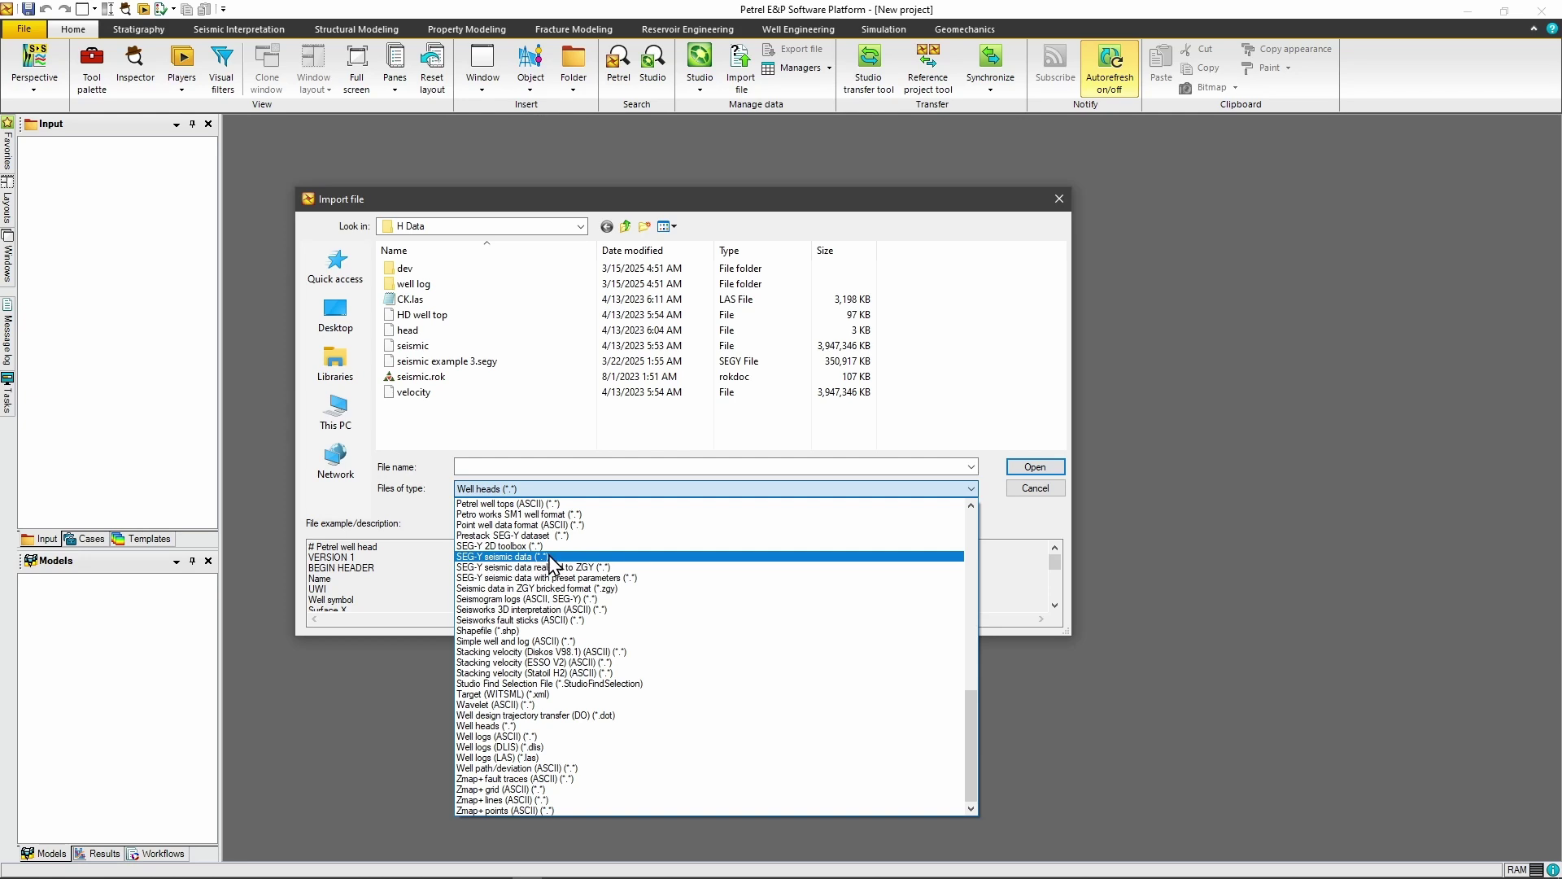
pyautogui.click(550, 558)
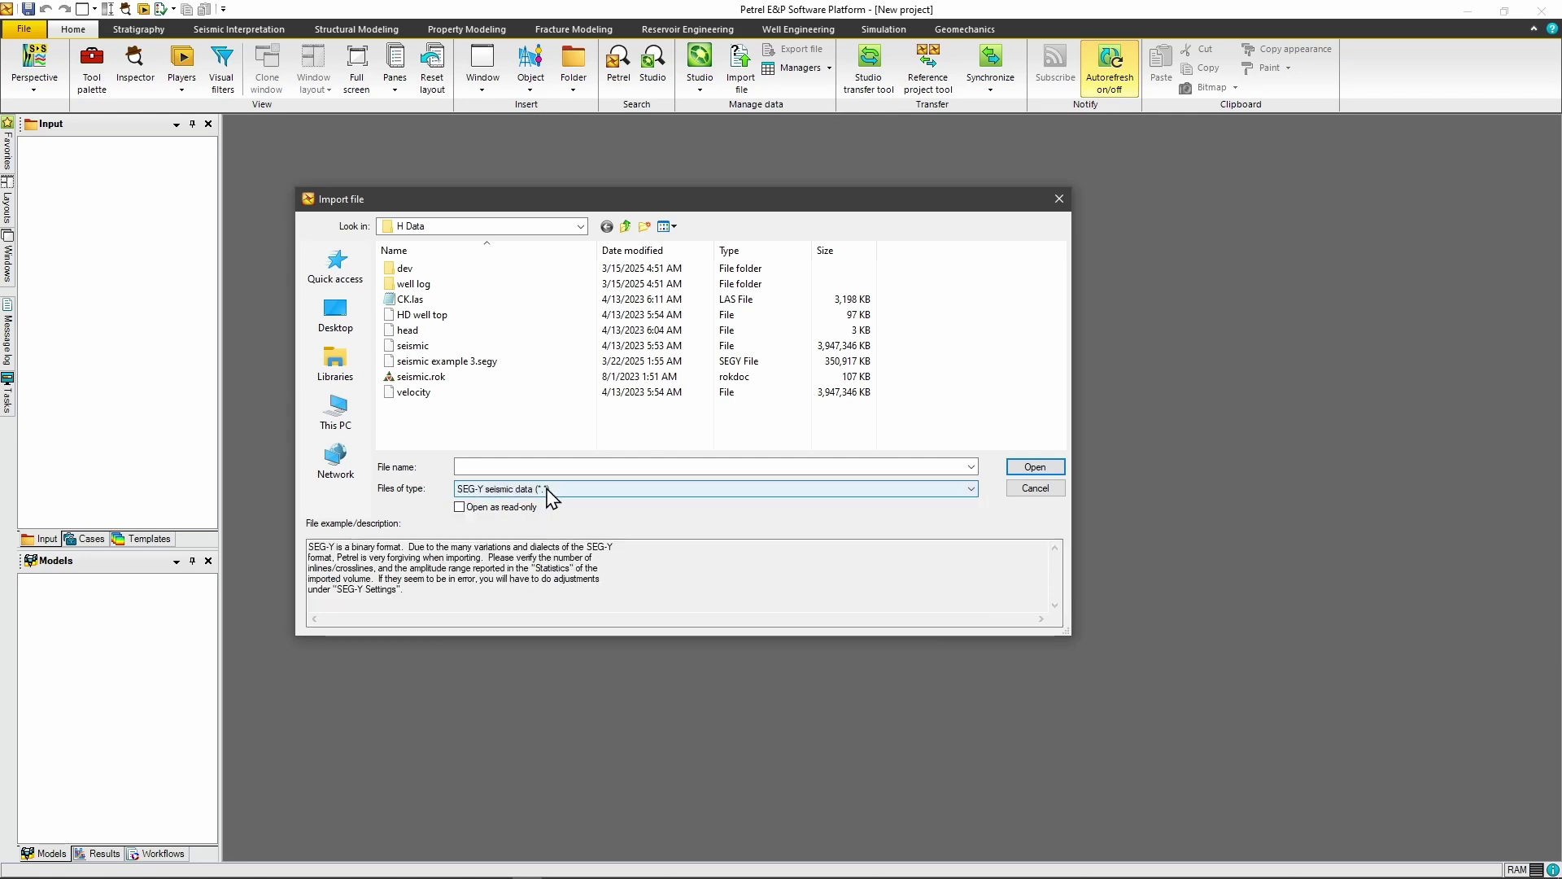
pyautogui.click(450, 365)
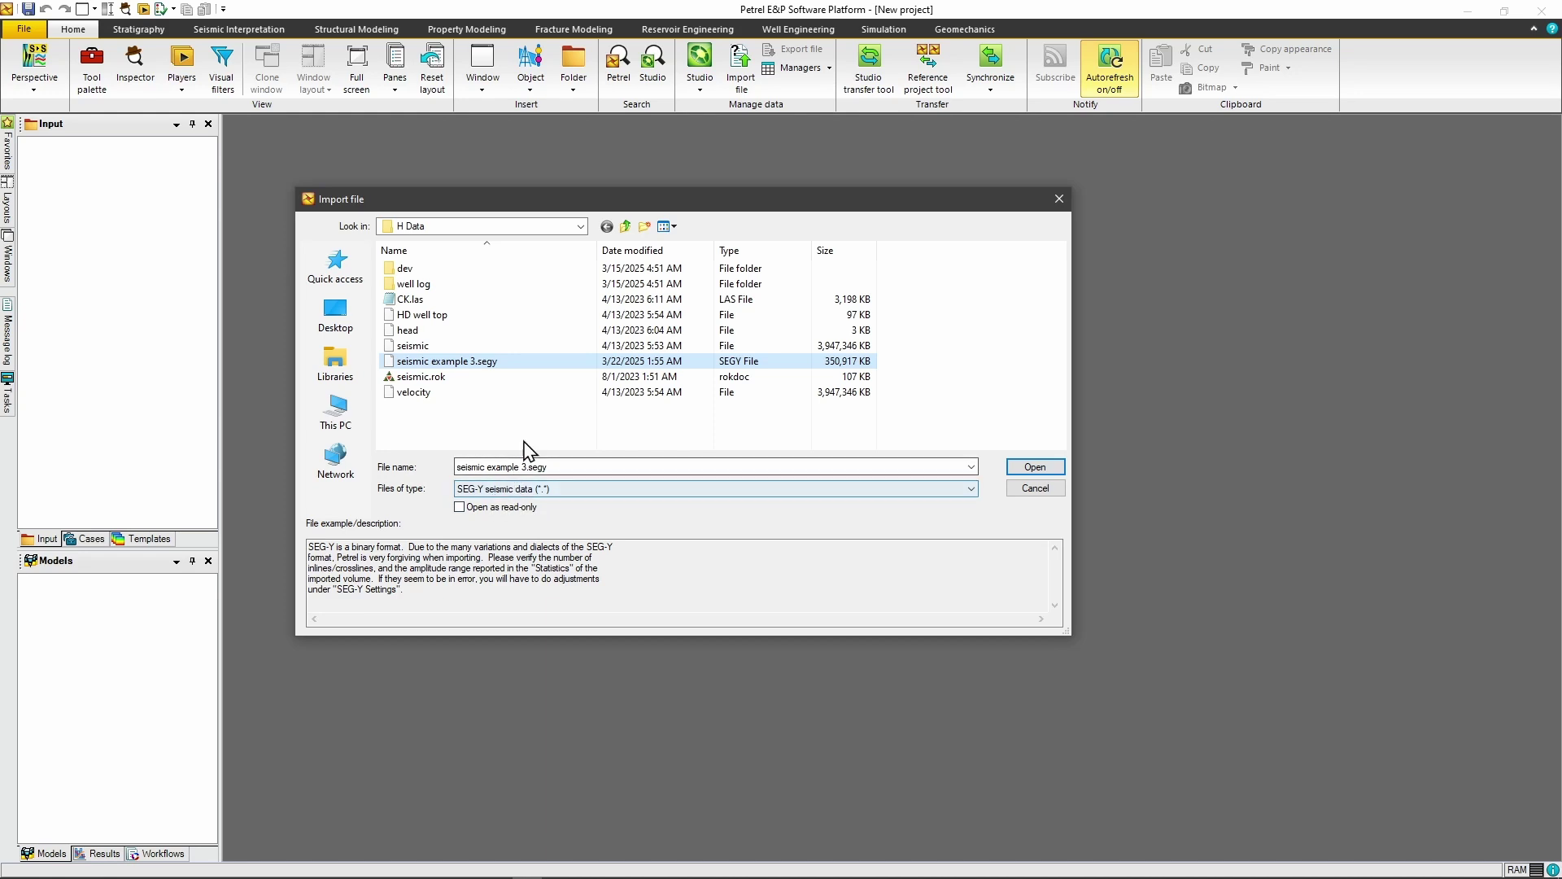
pyautogui.press('Return')
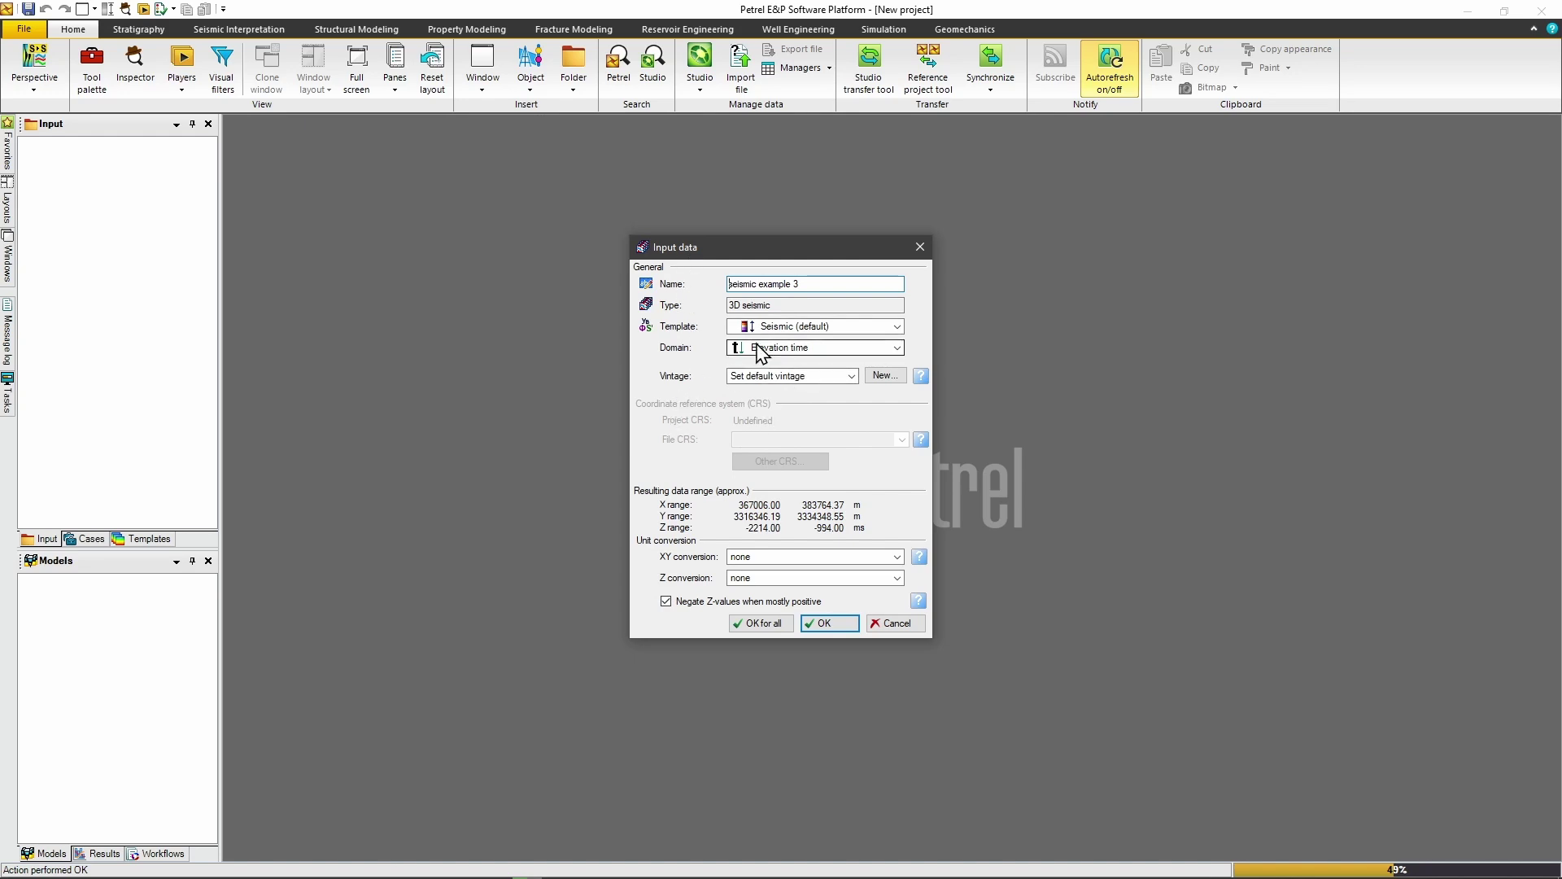
# Set the seismic volume's domain to Elevation time and accept the import settings for all files
pyautogui.click(762, 348)
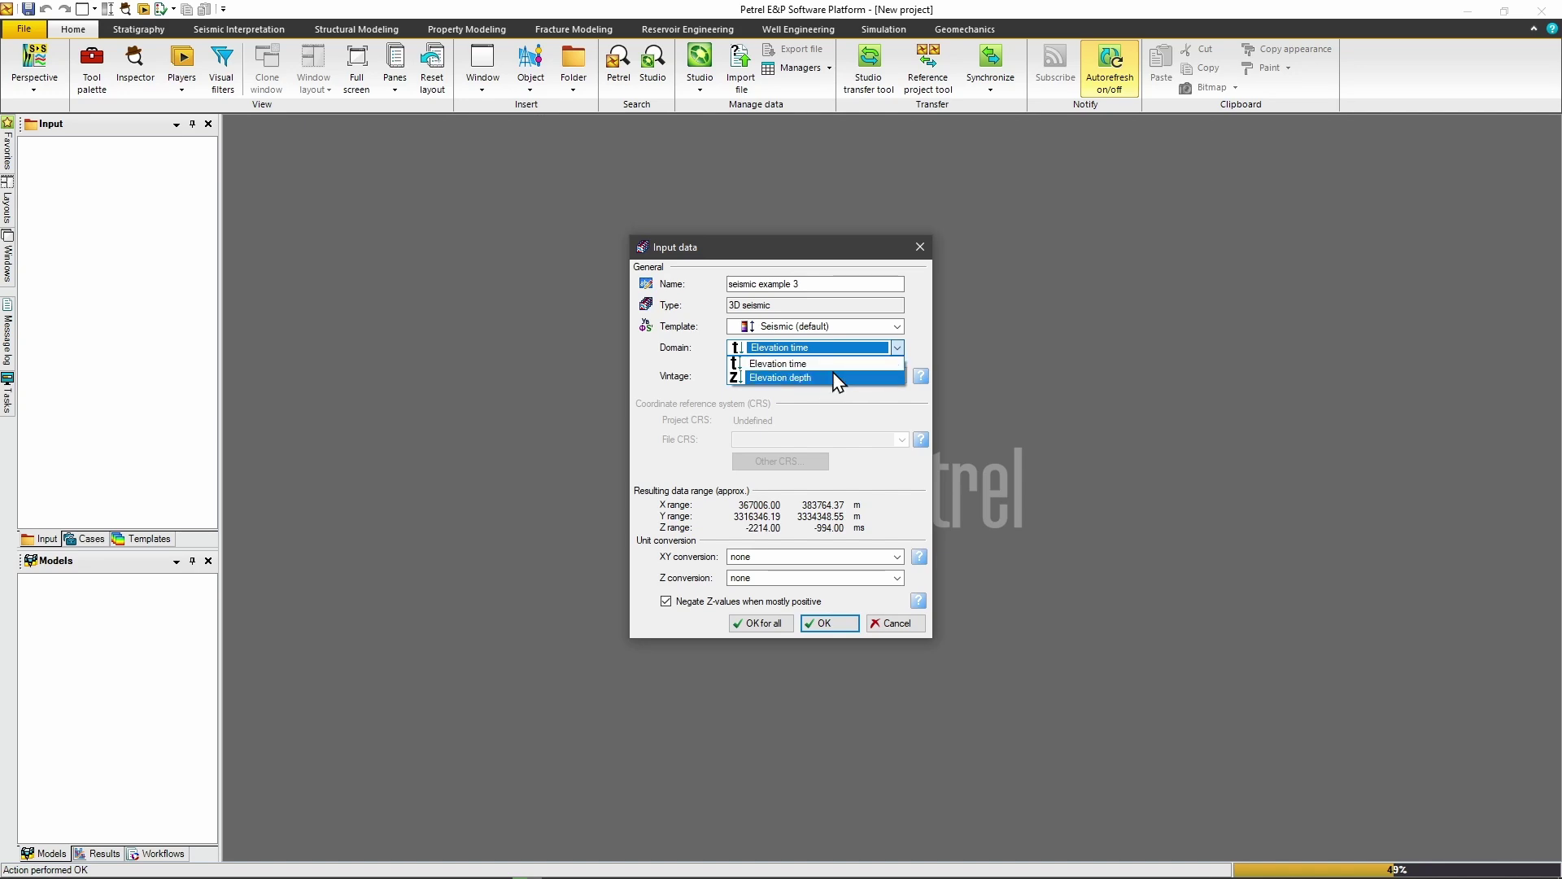
pyautogui.click(792, 363)
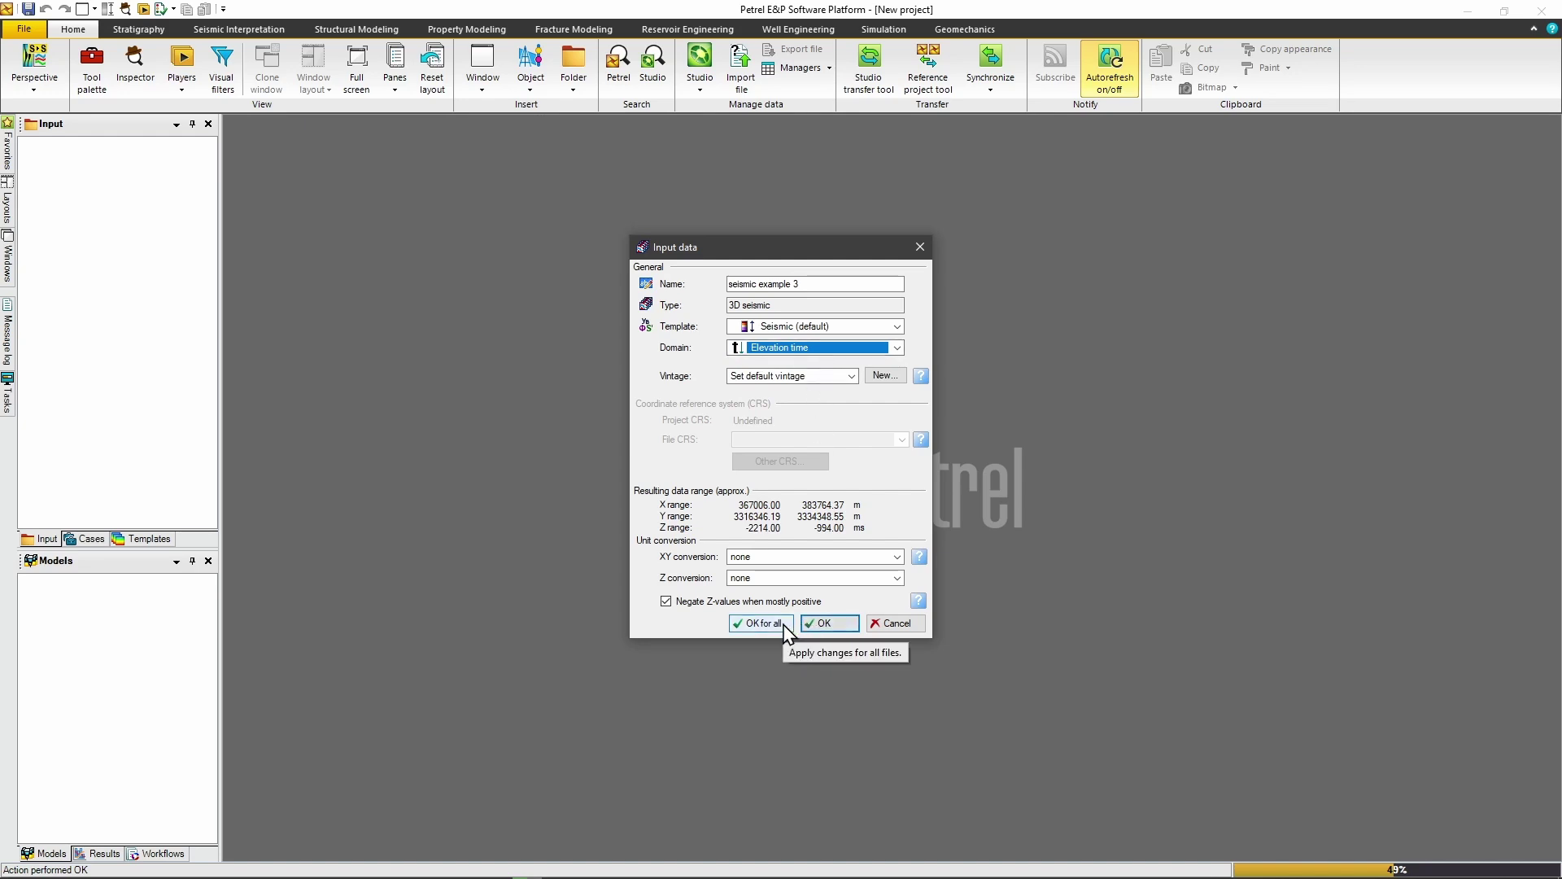
pyautogui.click(757, 623)
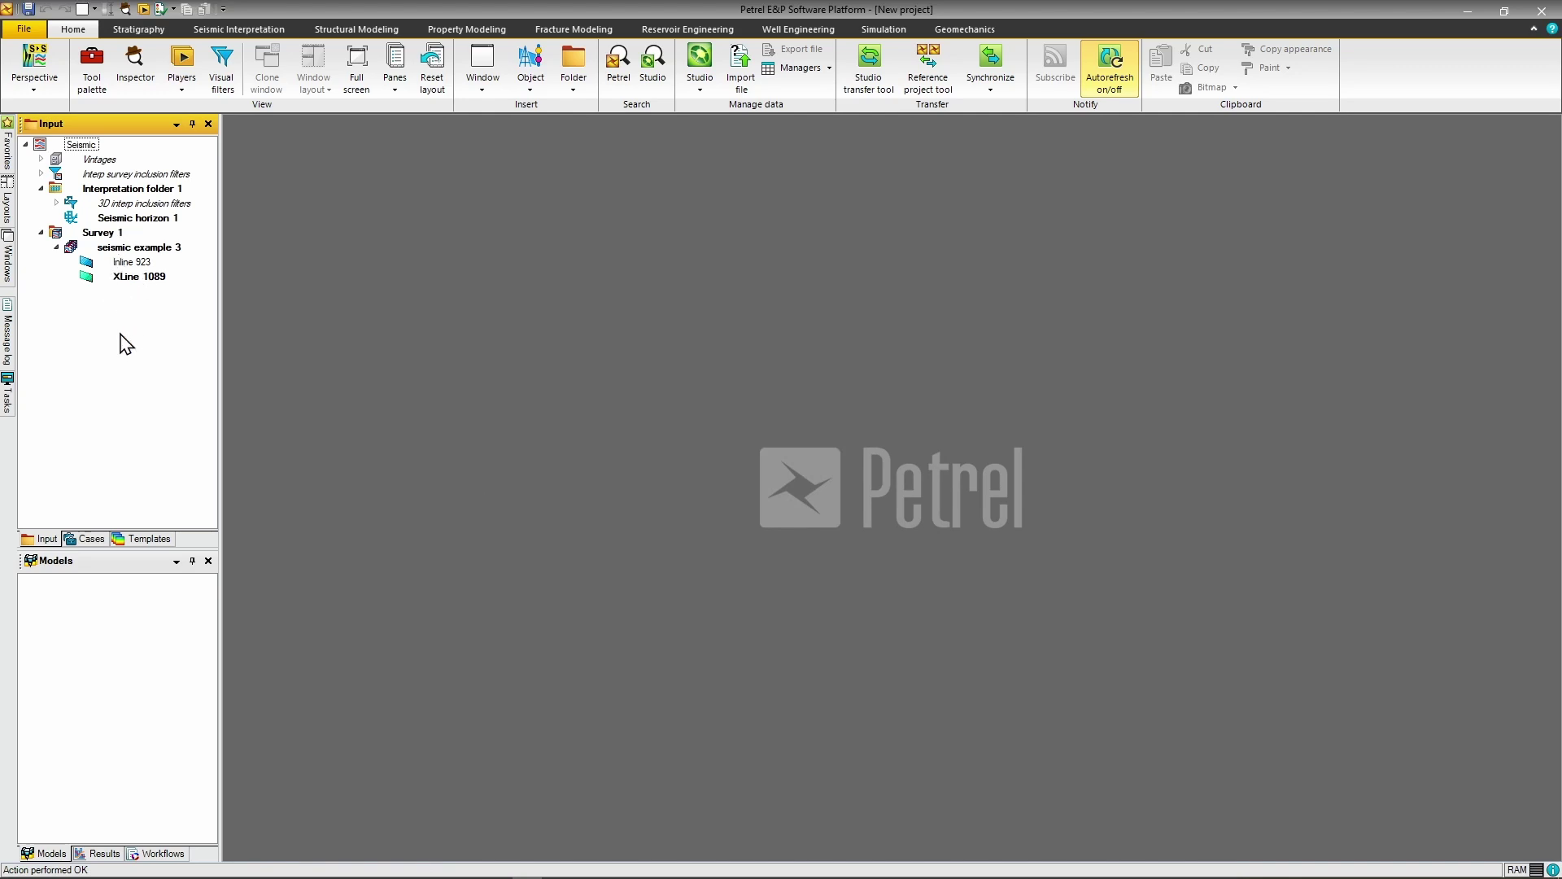
# Create a 3D window and display Inline 923 and XLine 1089 of seismic example 3, viewed obliquely from the side
pyautogui.click(94, 9)
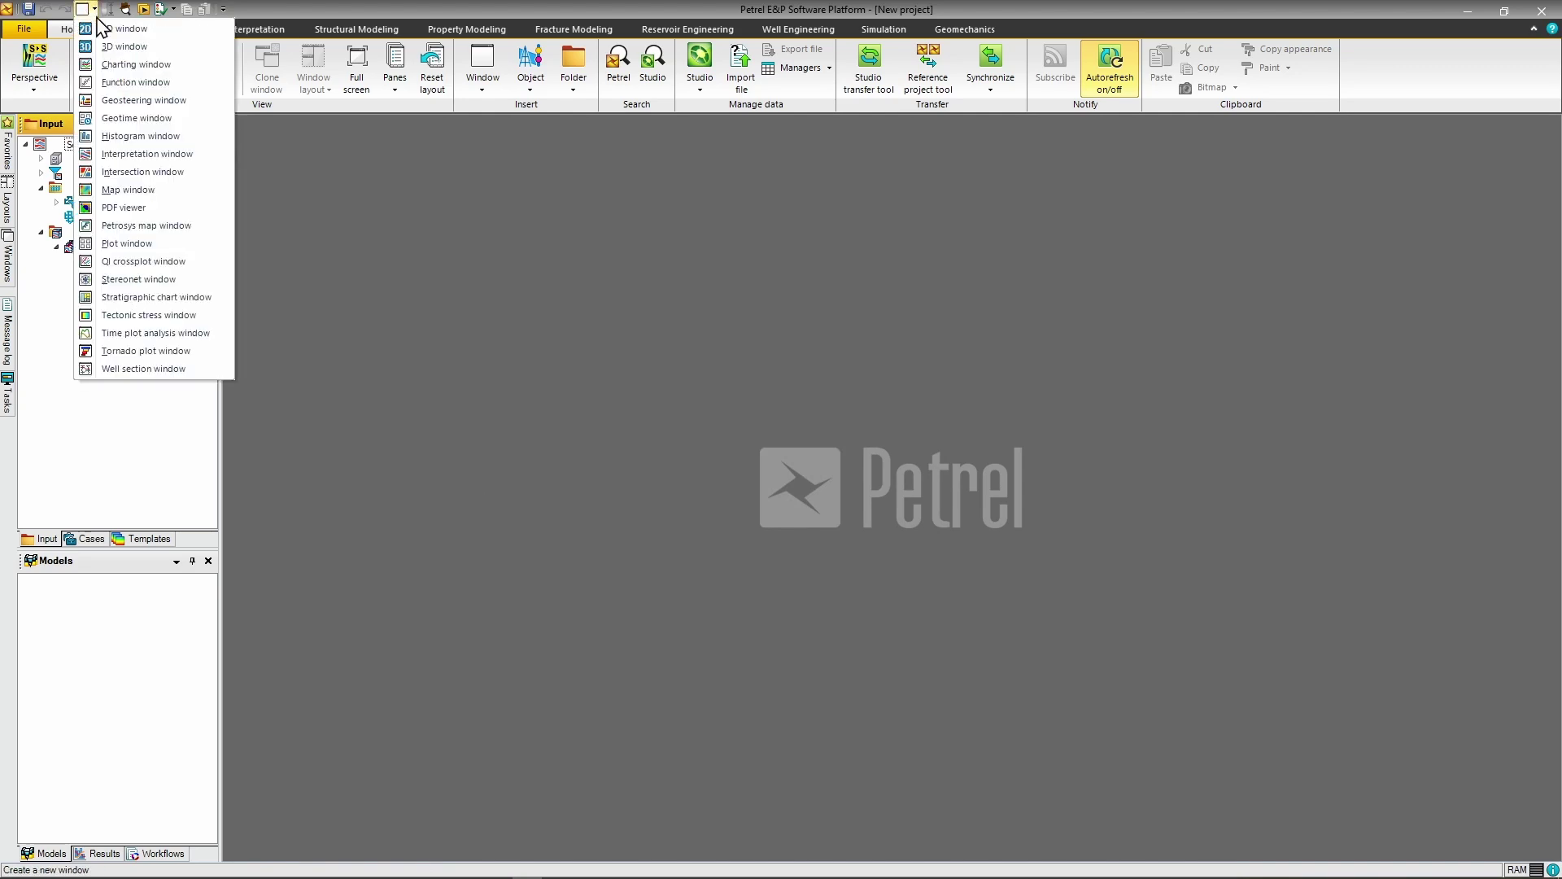
pyautogui.click(124, 46)
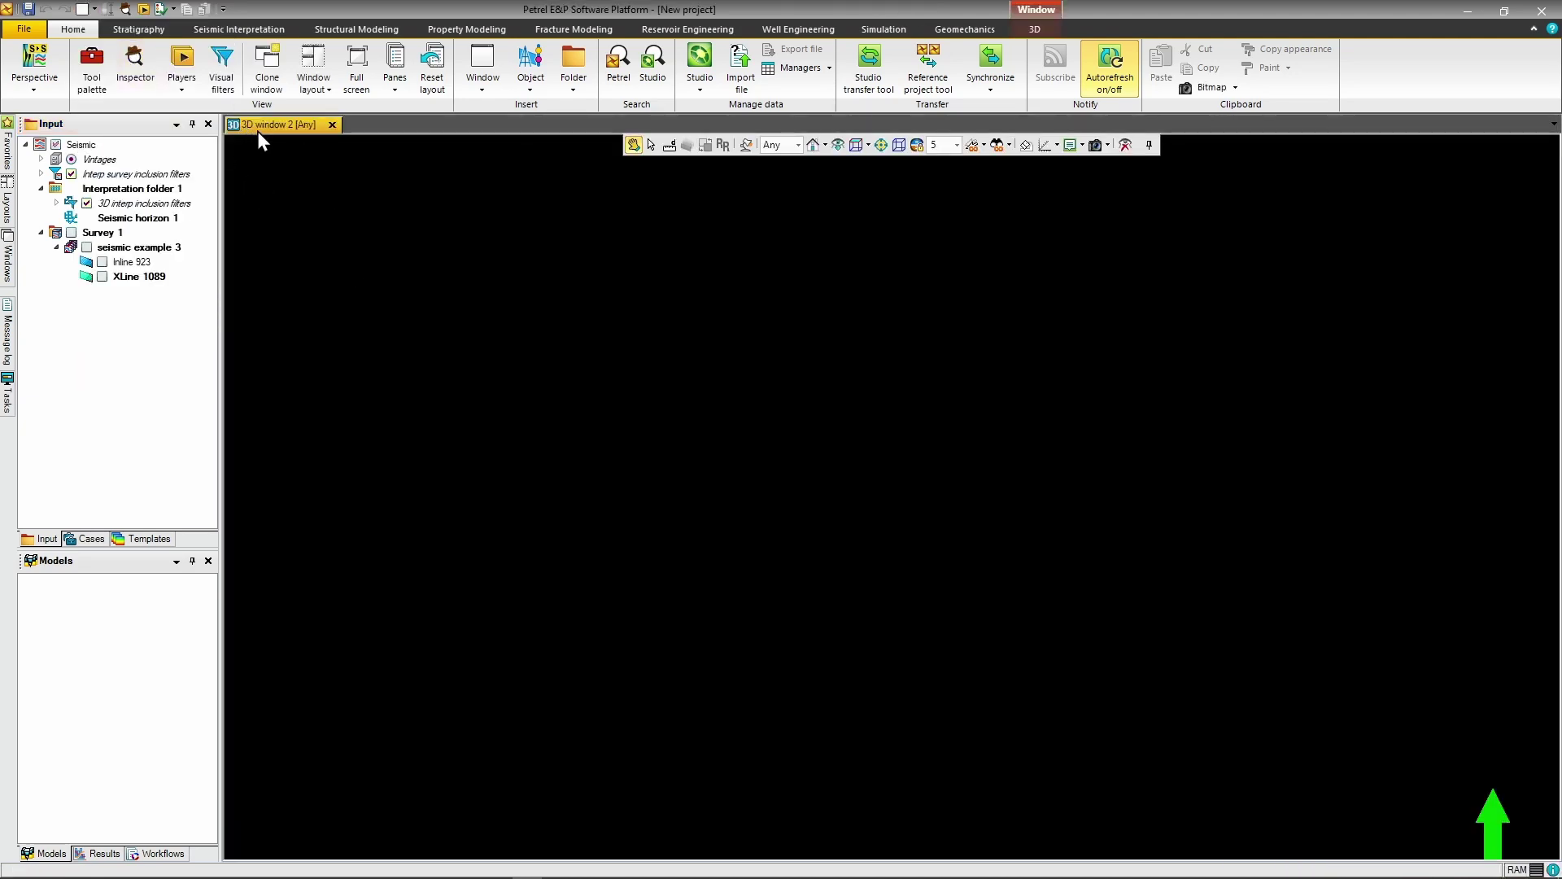
pyautogui.click(103, 262)
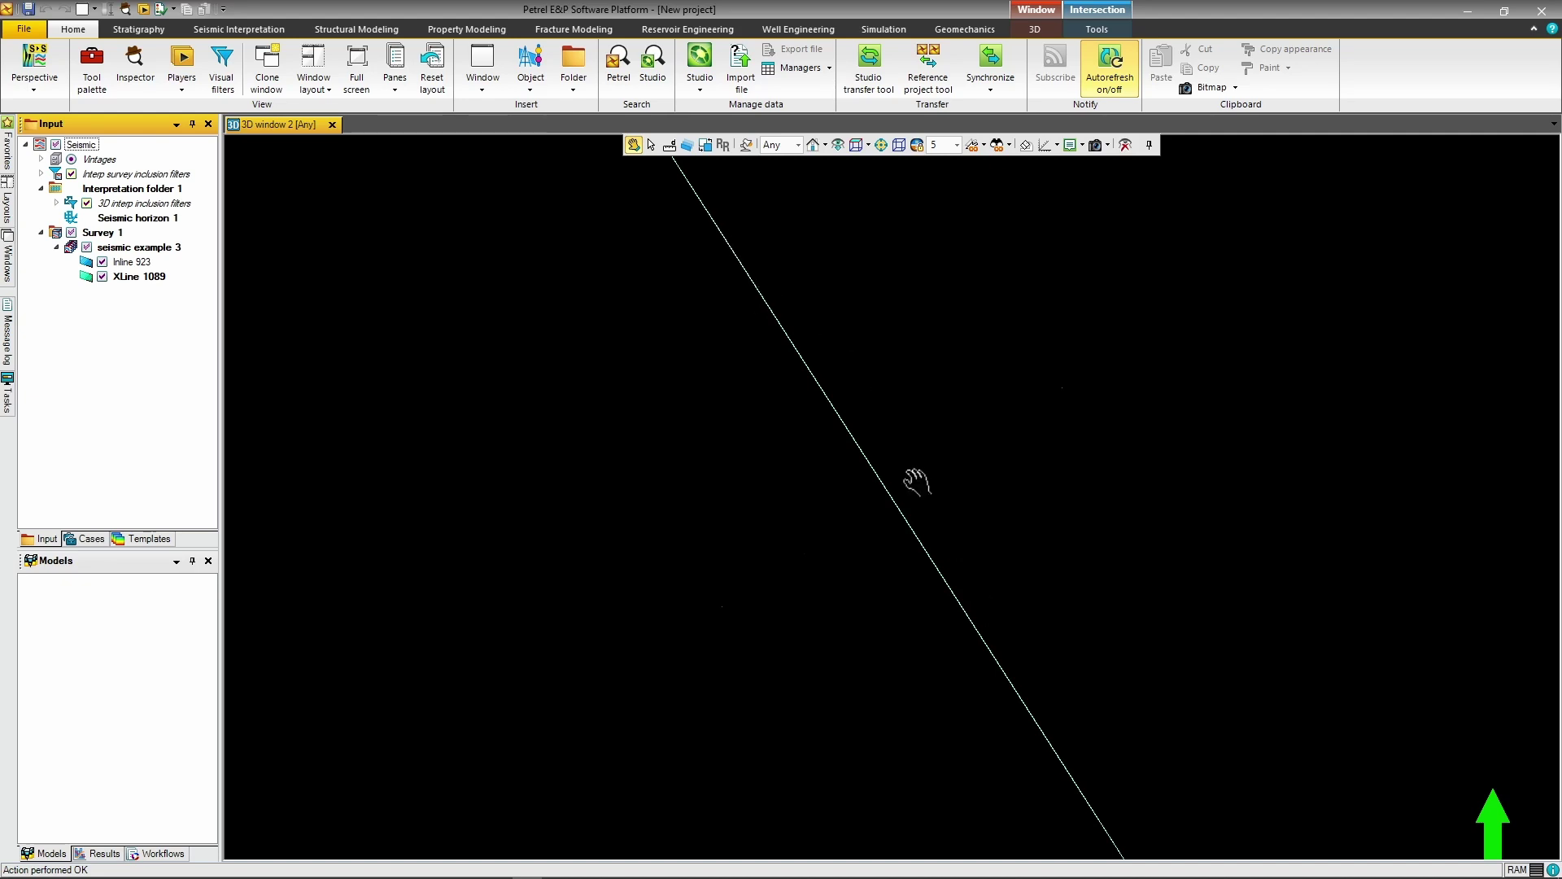
pyautogui.moveTo(900, 642); pyautogui.dragTo(945, 306)
pyautogui.moveTo(651, 542); pyautogui.dragTo(969, 455)
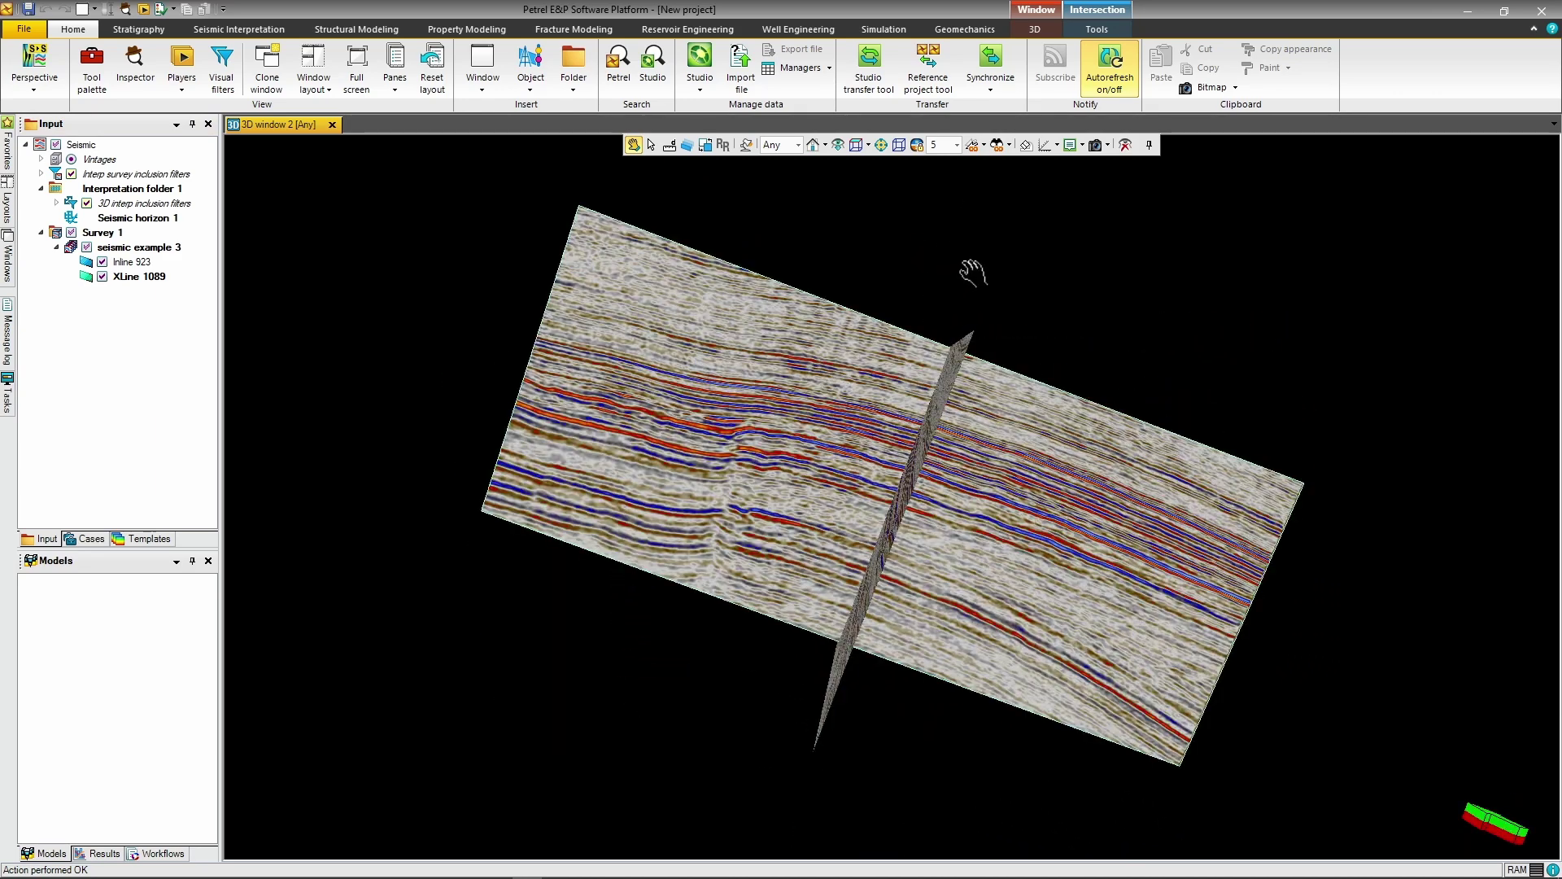
pyautogui.click(917, 145)
pyautogui.moveTo(593, 472); pyautogui.dragTo(1395, 567)
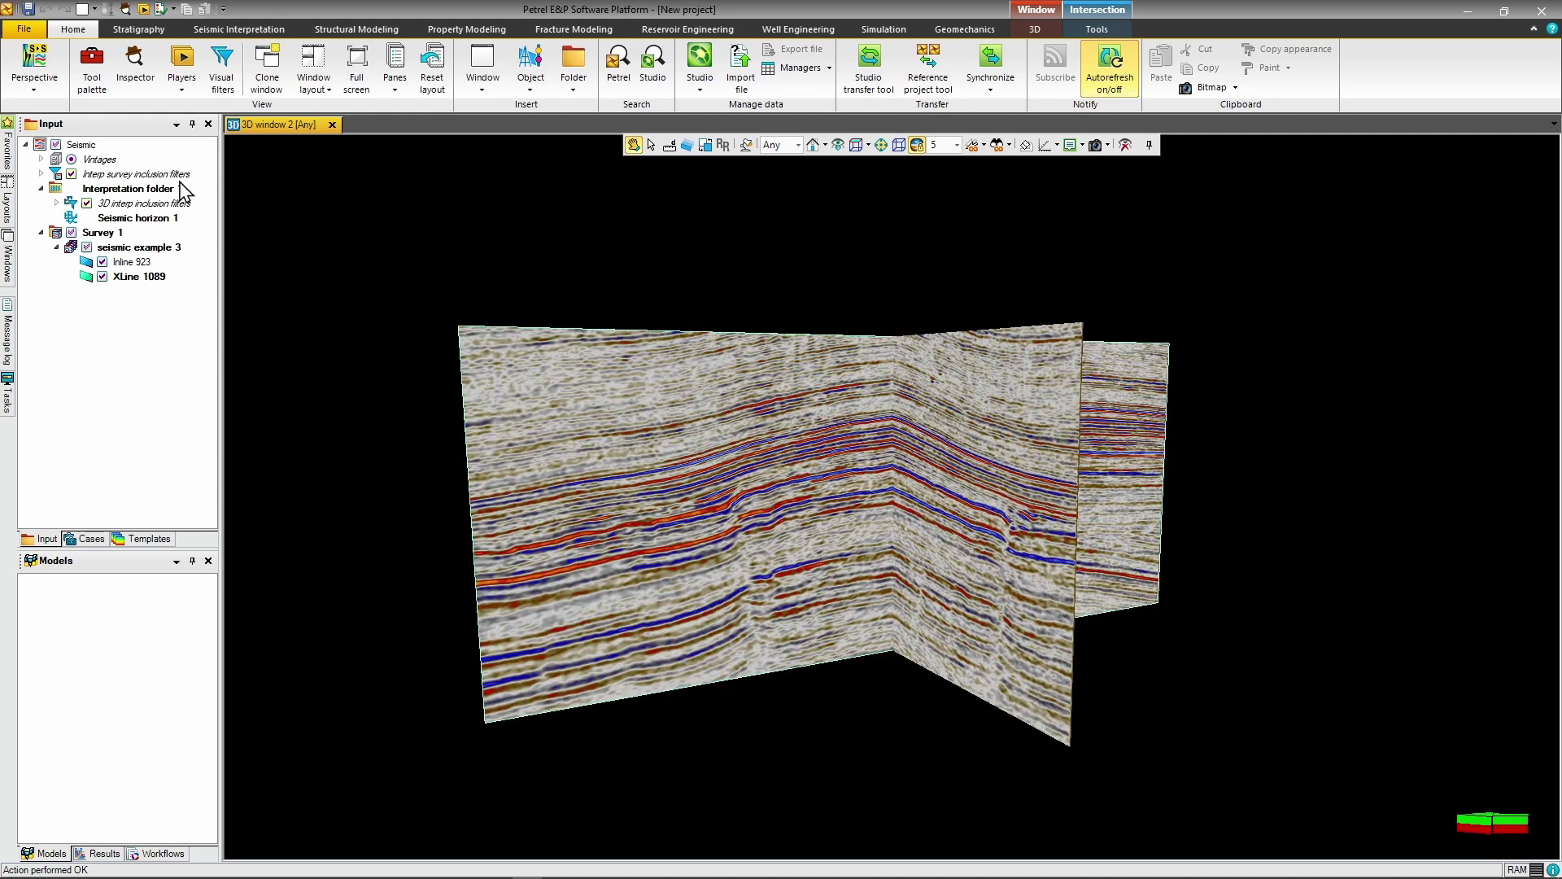
# Import the head file from the H Data folder as Well heads, keeping the default column and input data settings for all
pyautogui.click(140, 342)
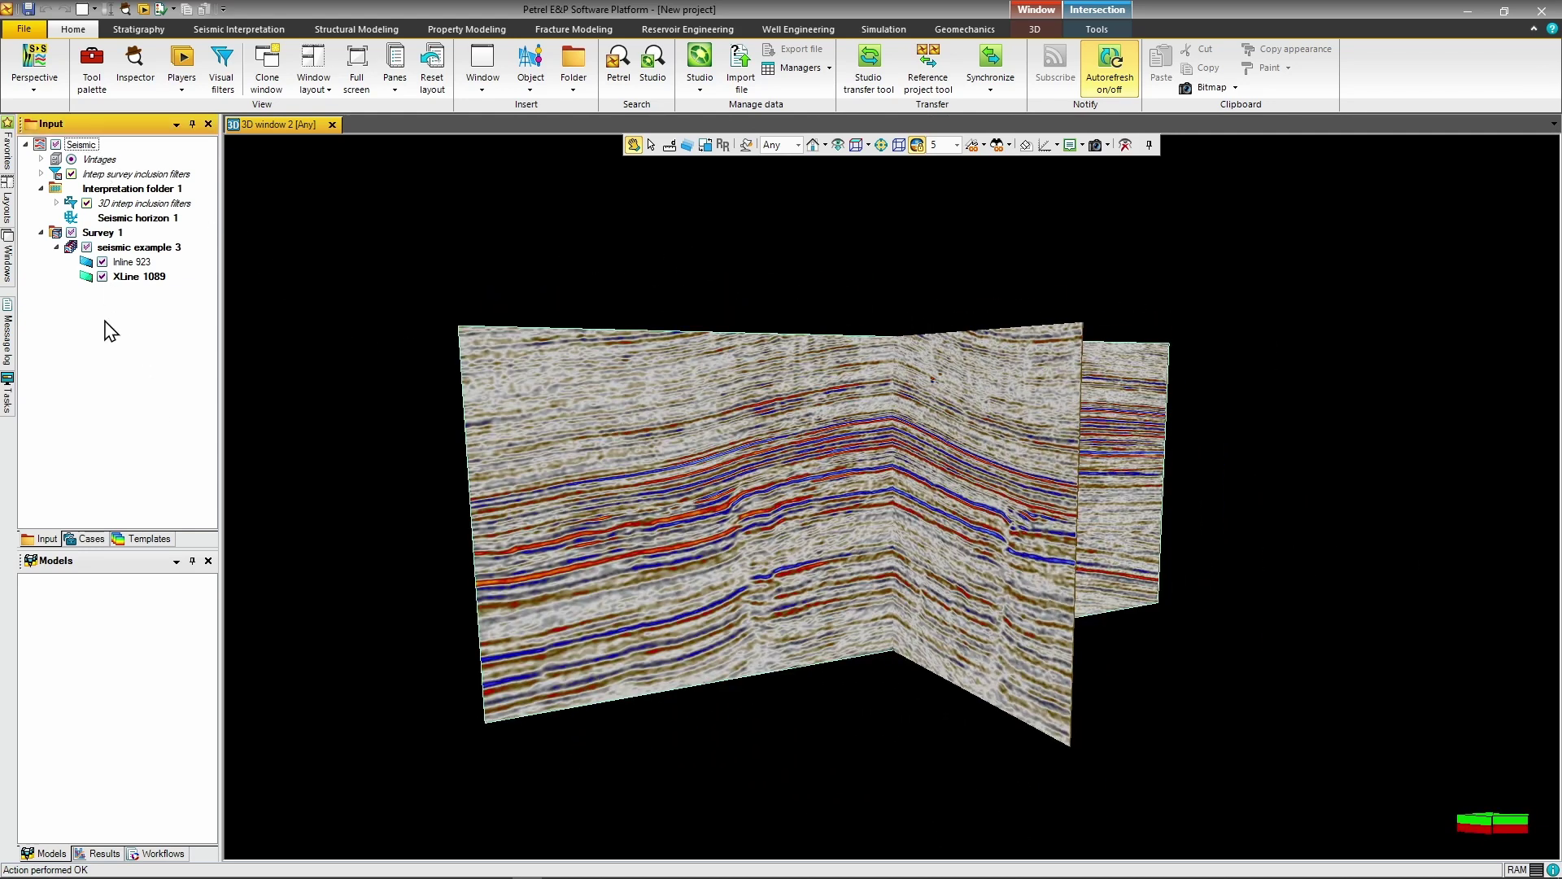
pyautogui.rightClick(106, 320)
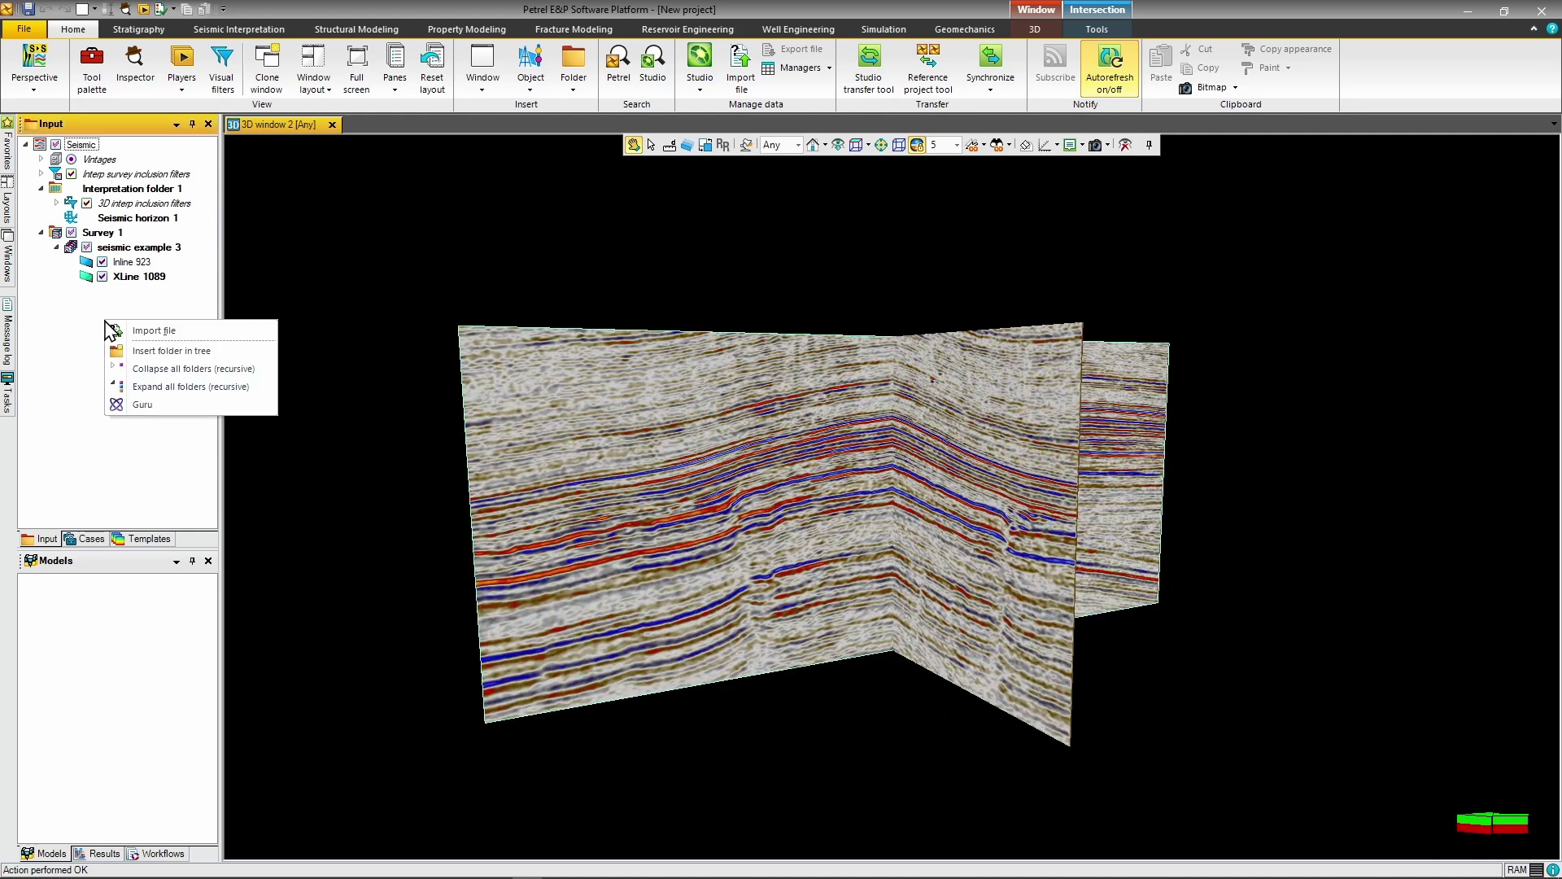
pyautogui.click(152, 334)
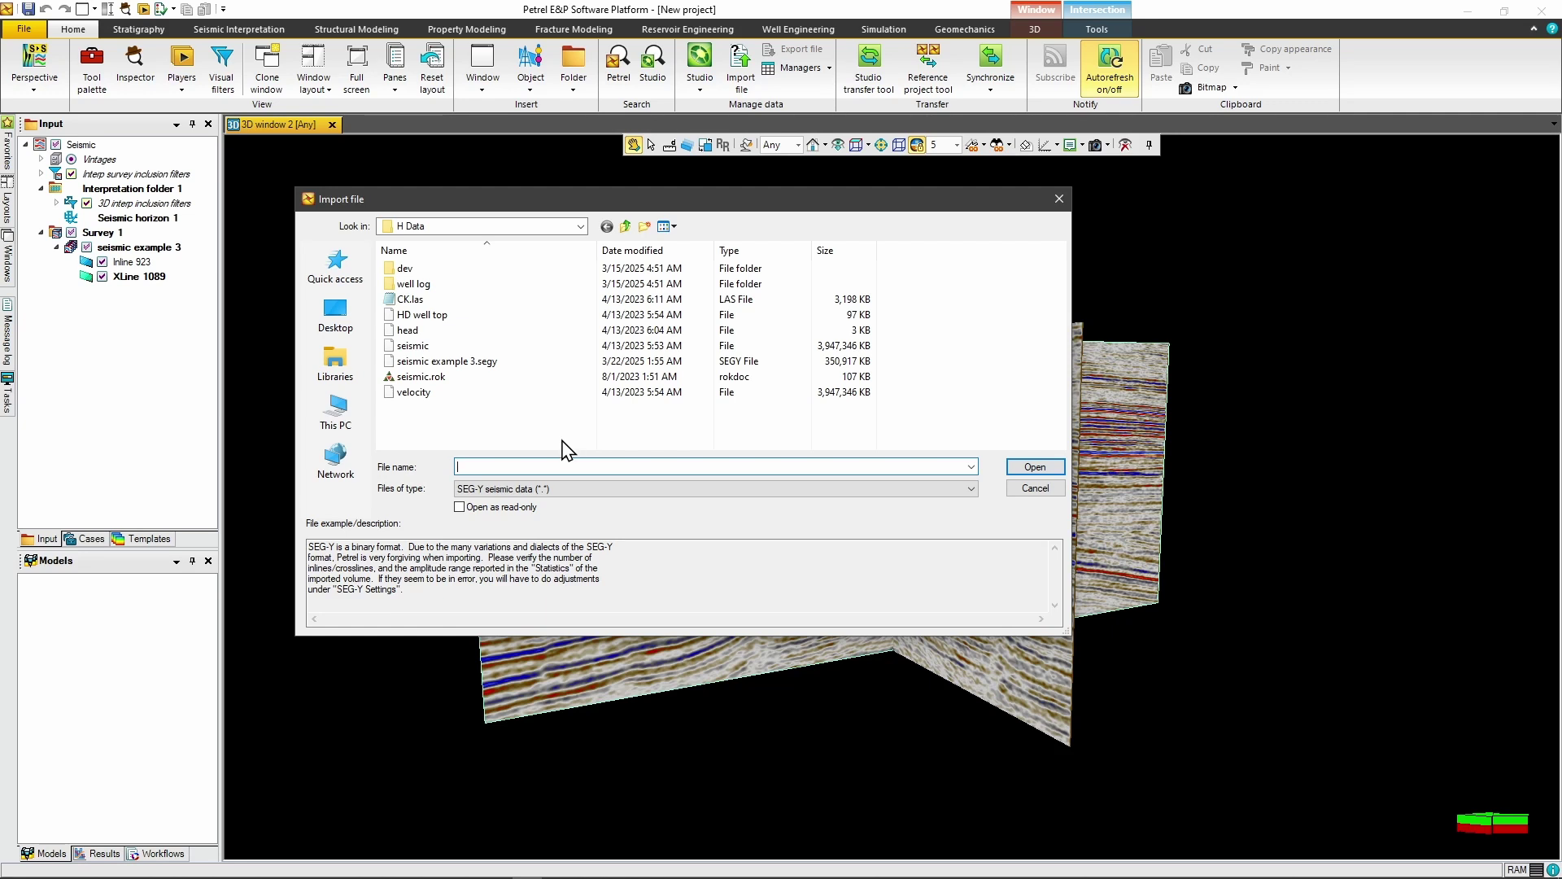
pyautogui.click(552, 491)
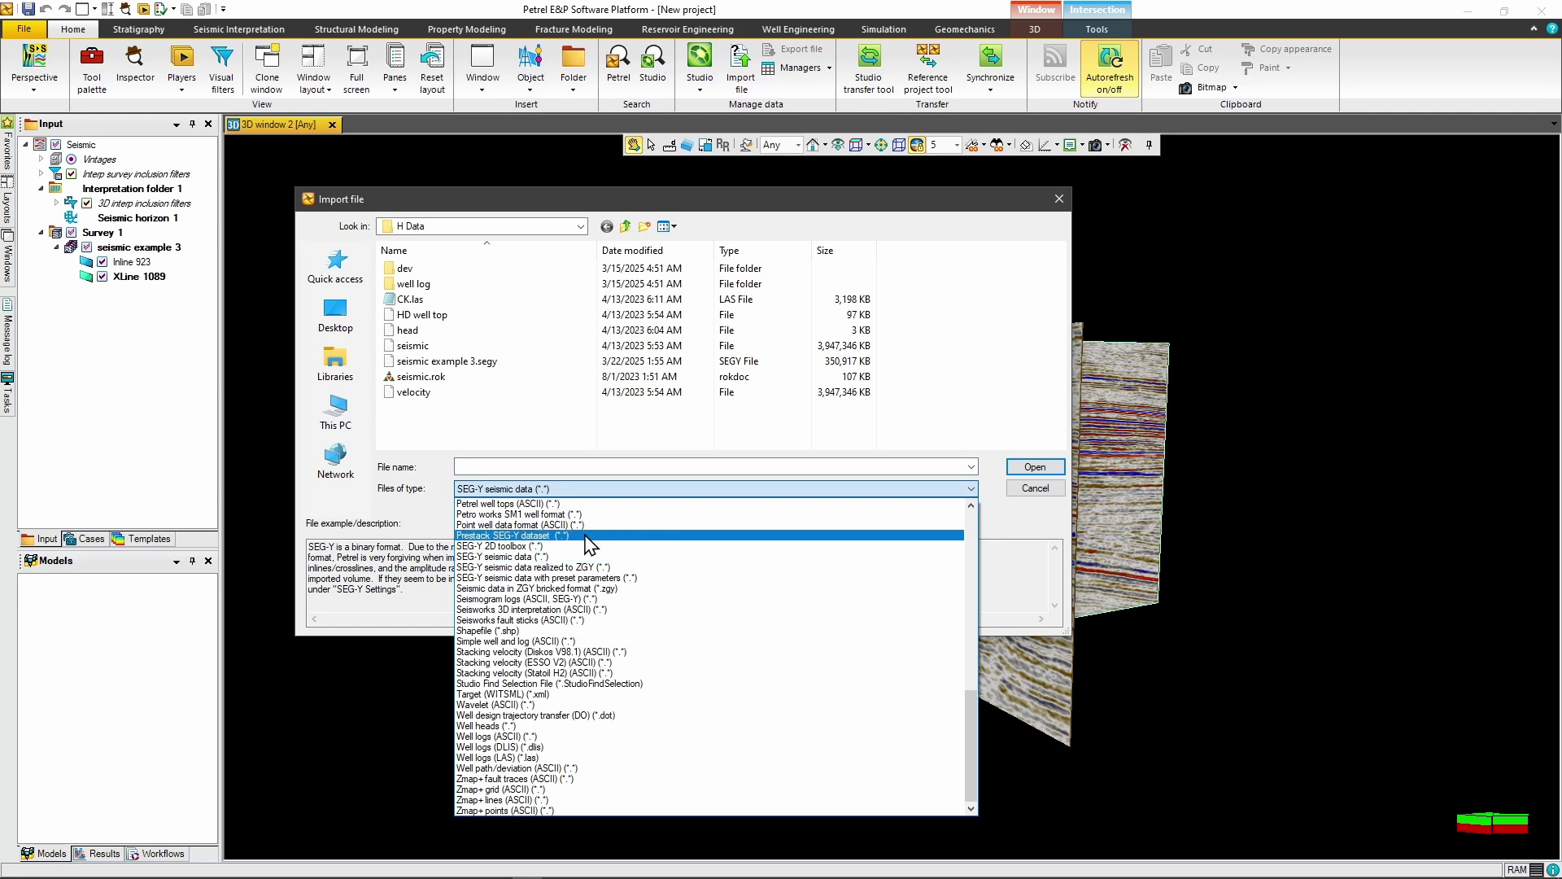
pyautogui.click(520, 726)
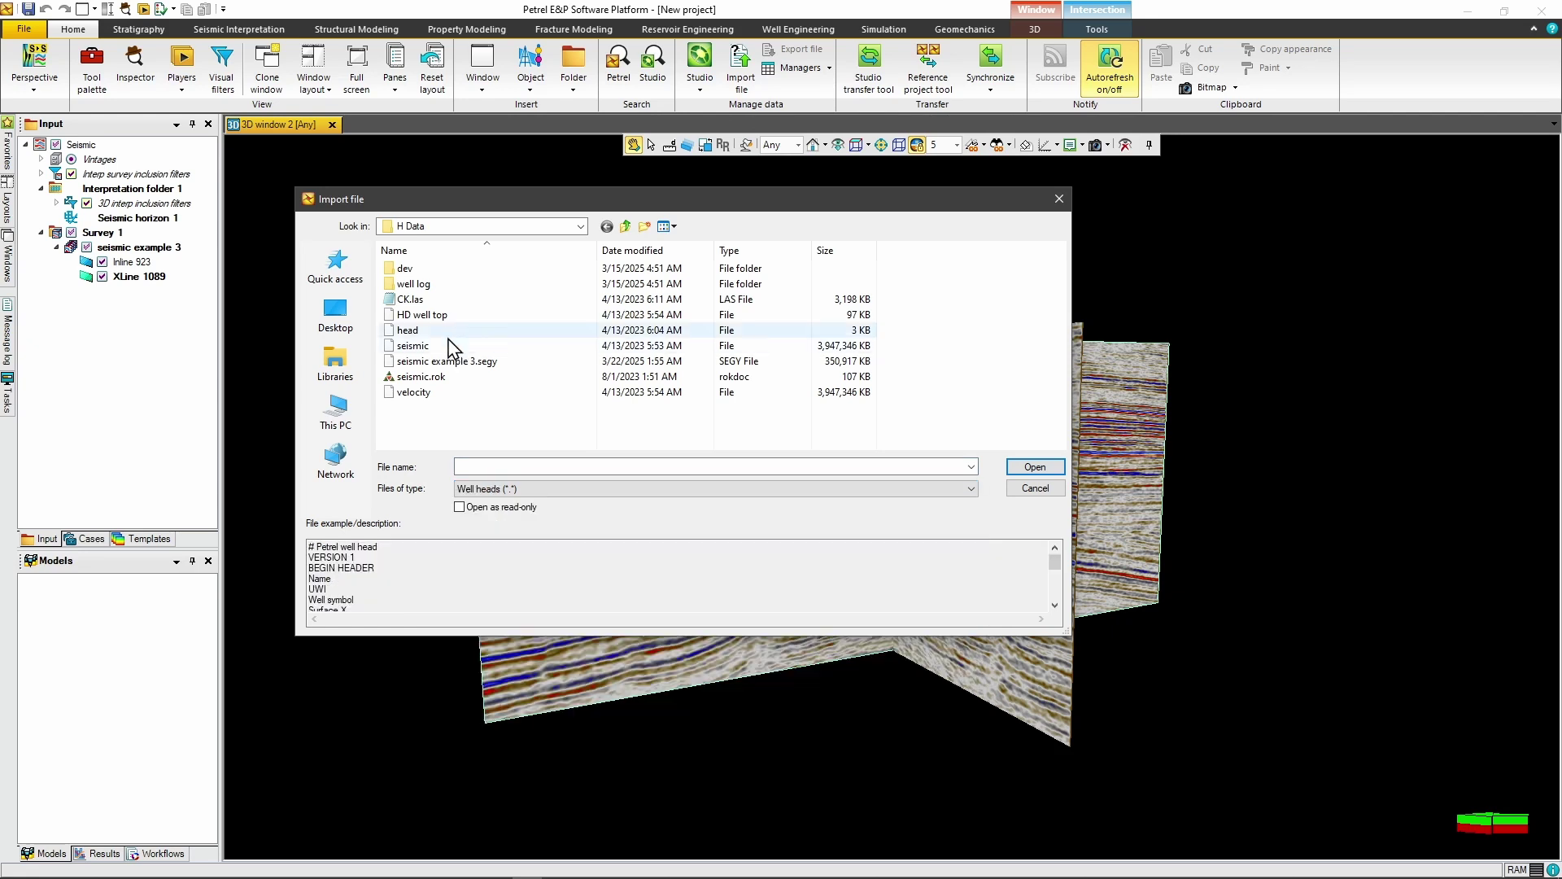
pyautogui.click(449, 334)
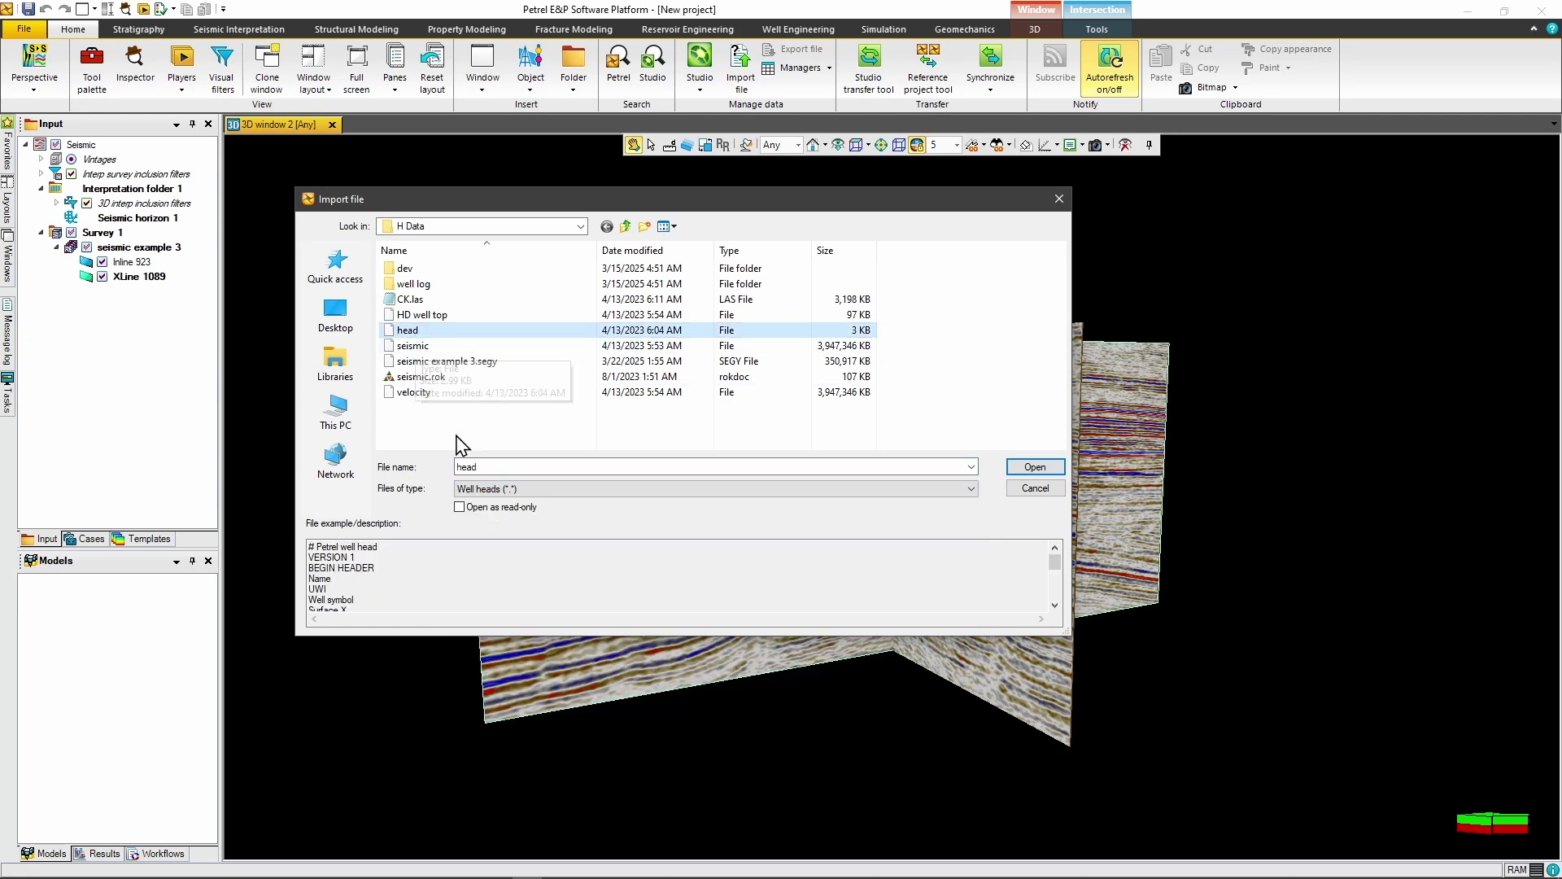
pyautogui.click(1034, 468)
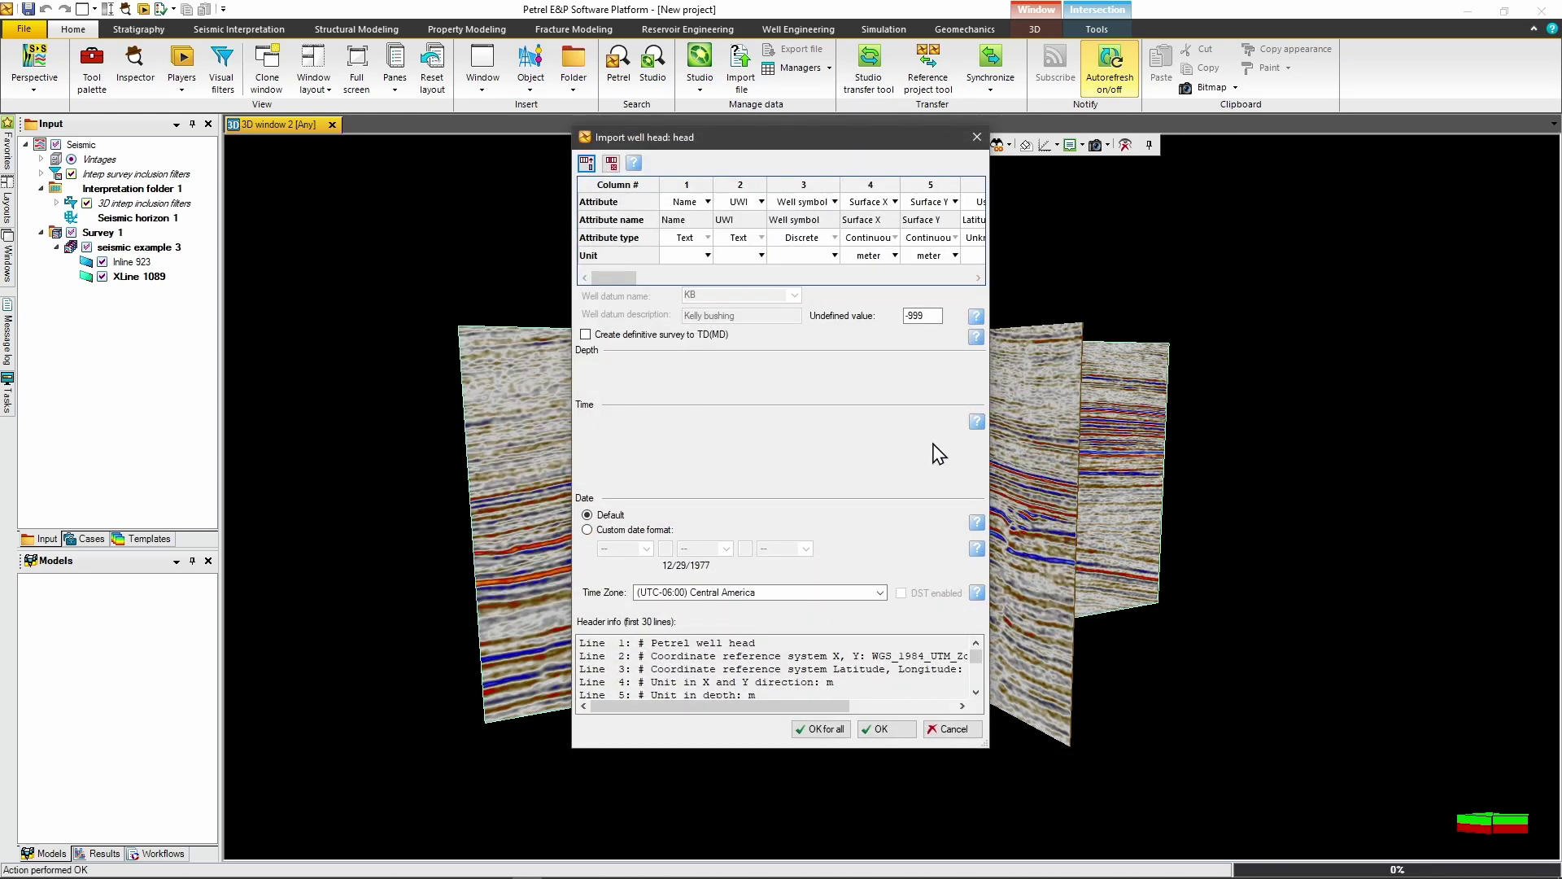
pyautogui.click(817, 731)
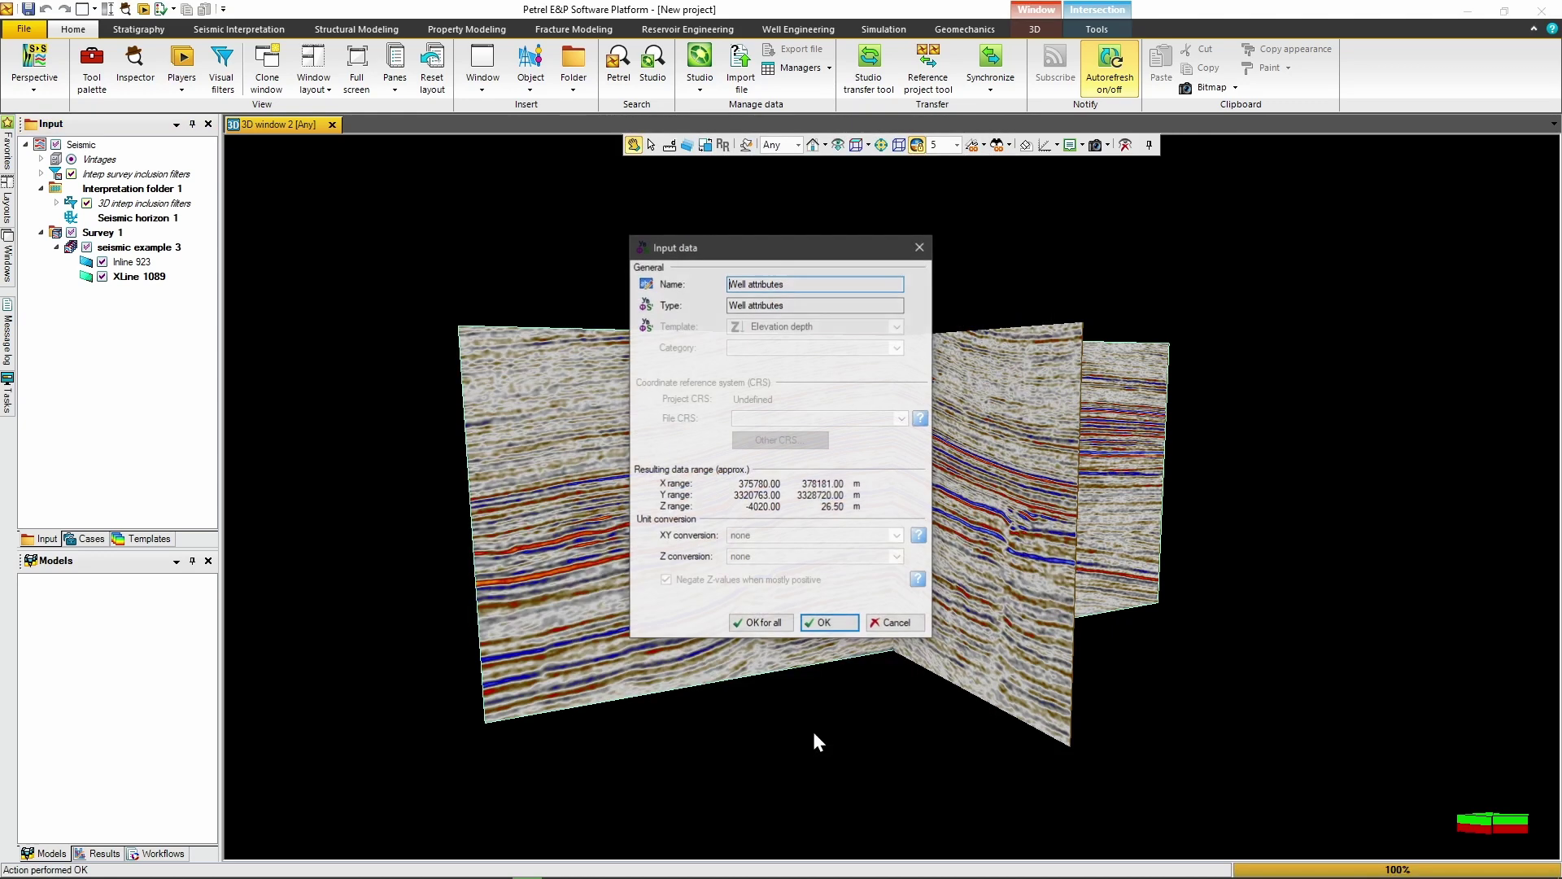
pyautogui.click(764, 621)
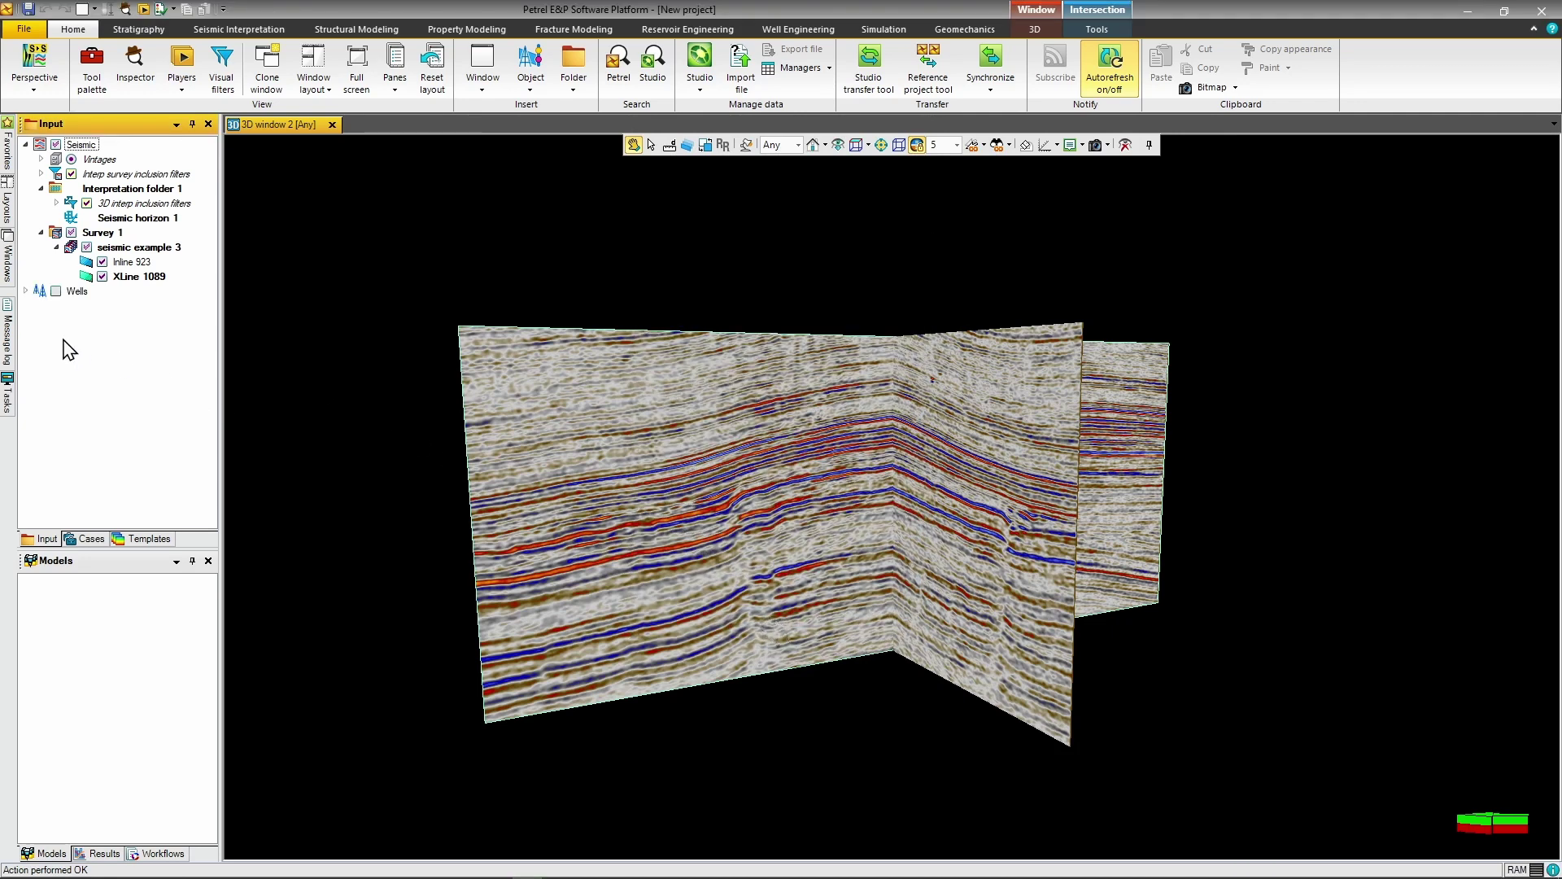
# Expand the Wells folder and display wells HD-01 through HD-07 in the 3D window
pyautogui.click(27, 292)
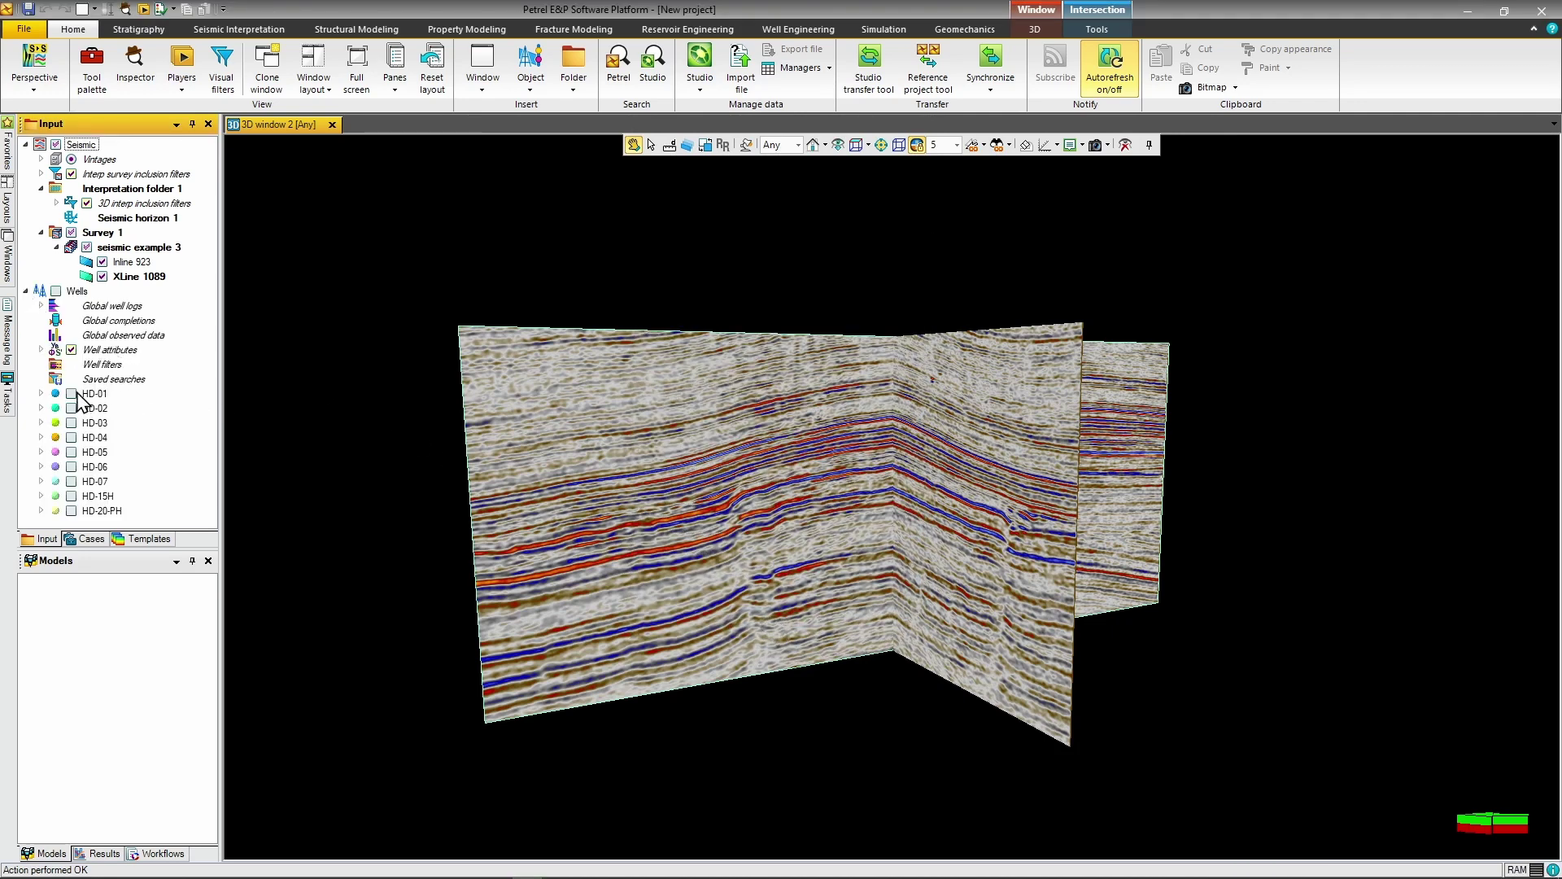
pyautogui.moveTo(71, 393); pyautogui.dragTo(70, 481)
# Open HD-01.txt from the well log folder for import as Well logs (ASCII)
pyautogui.hotkey('ctrl', 'i')
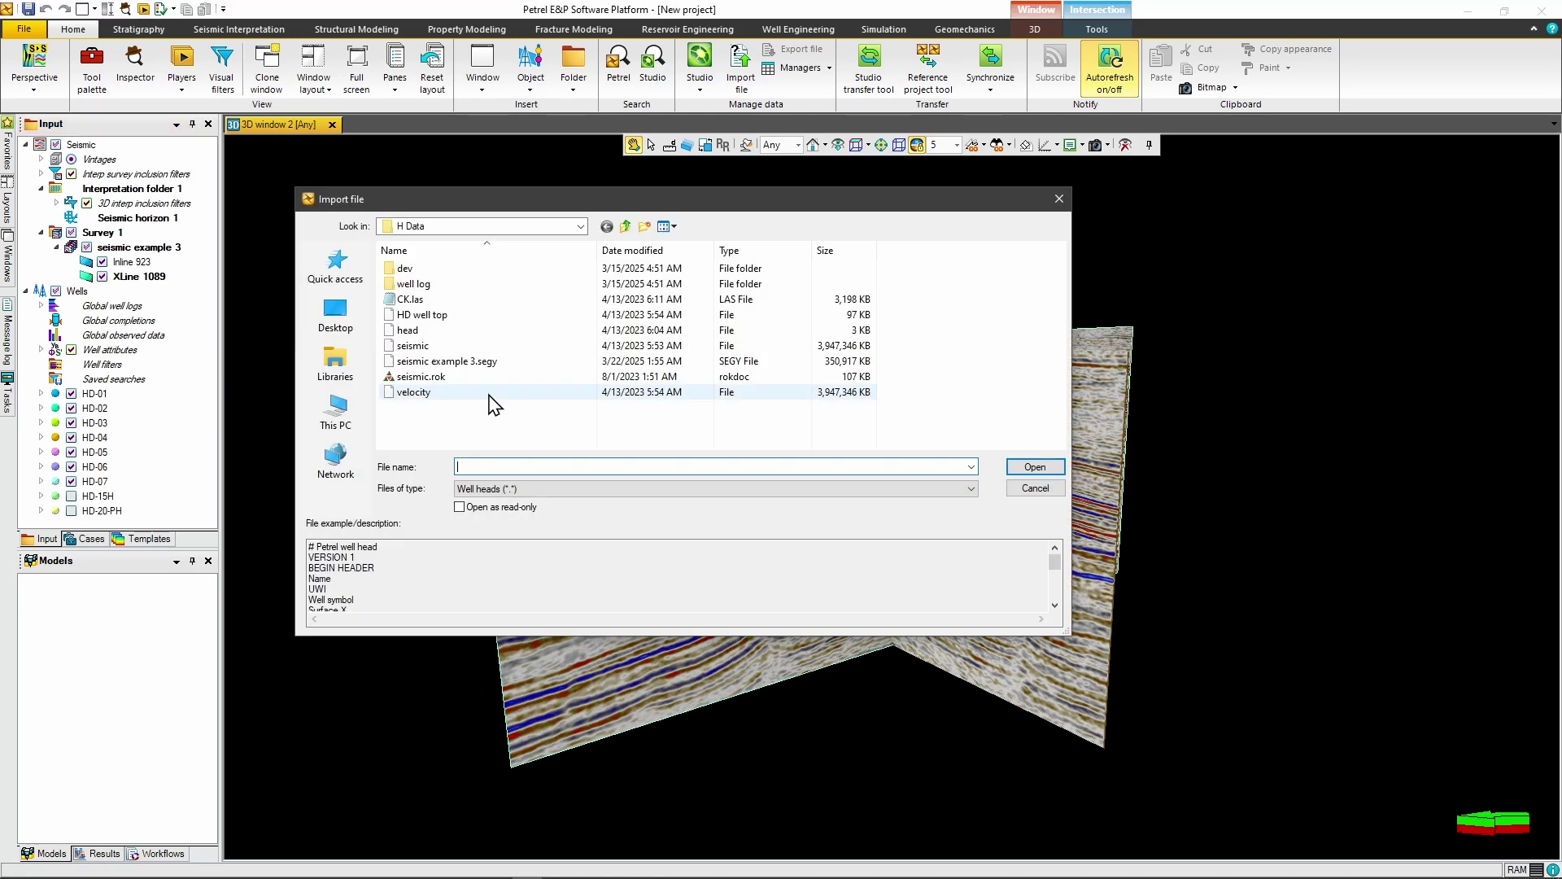
pyautogui.click(505, 489)
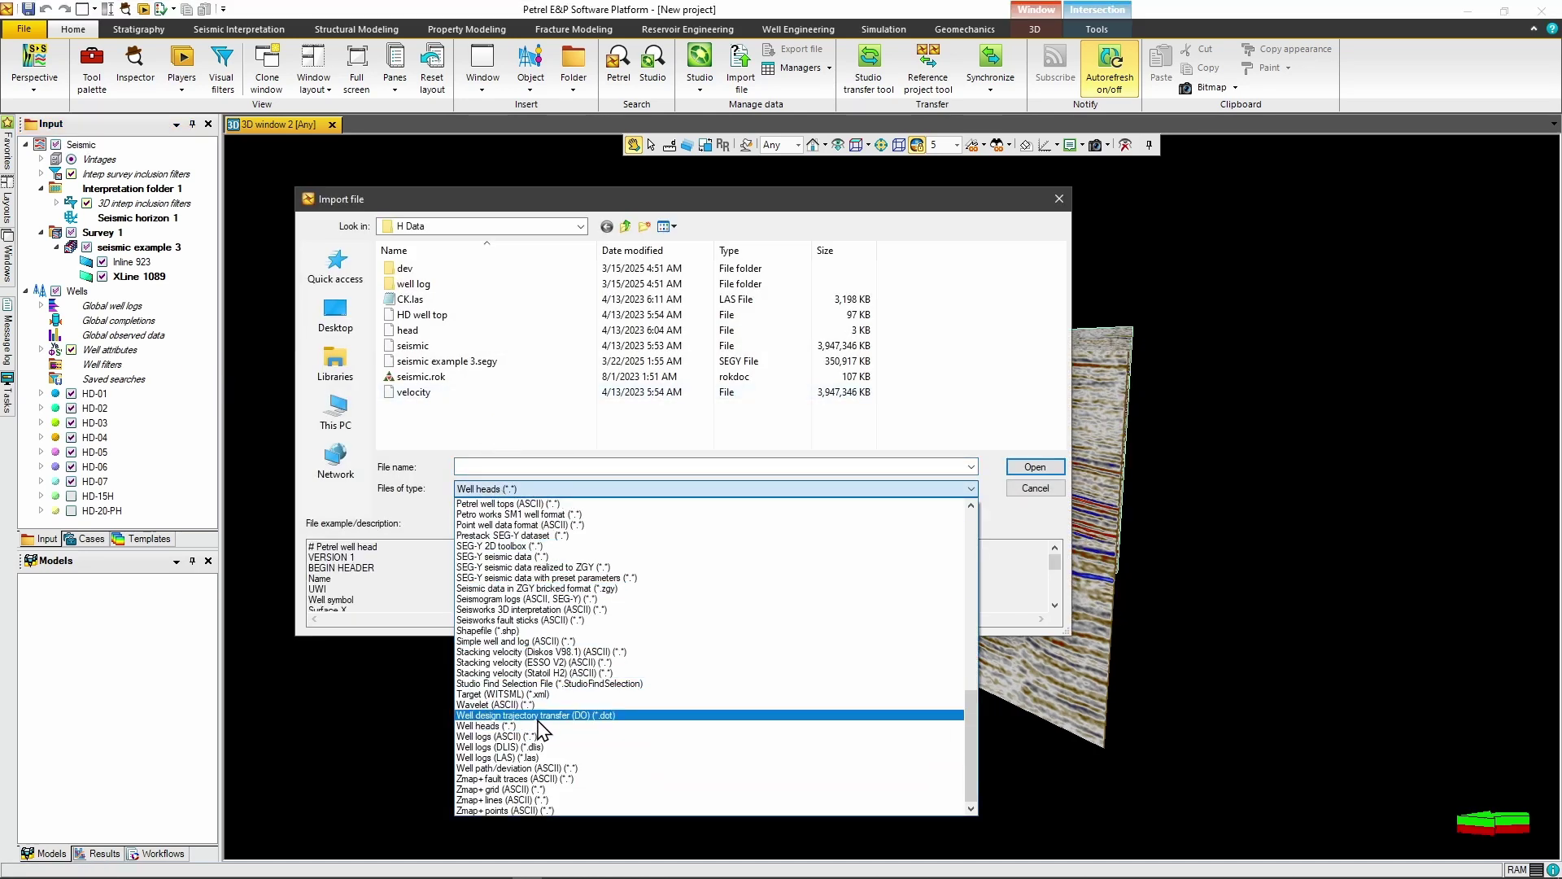
pyautogui.click(518, 737)
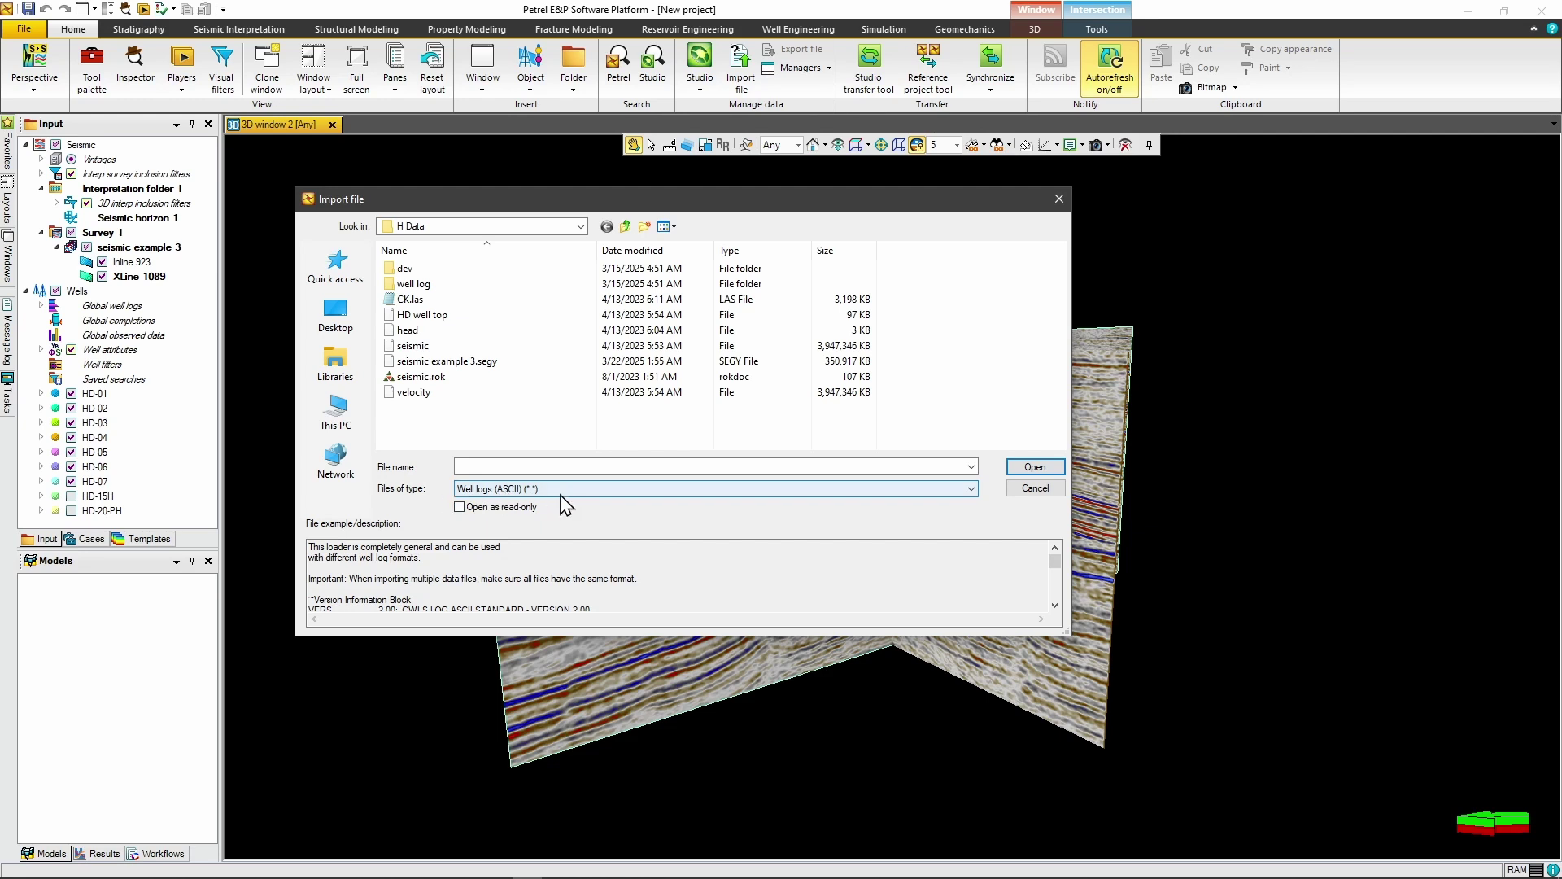
pyautogui.doubleClick(413, 283)
pyautogui.doubleClick(432, 269)
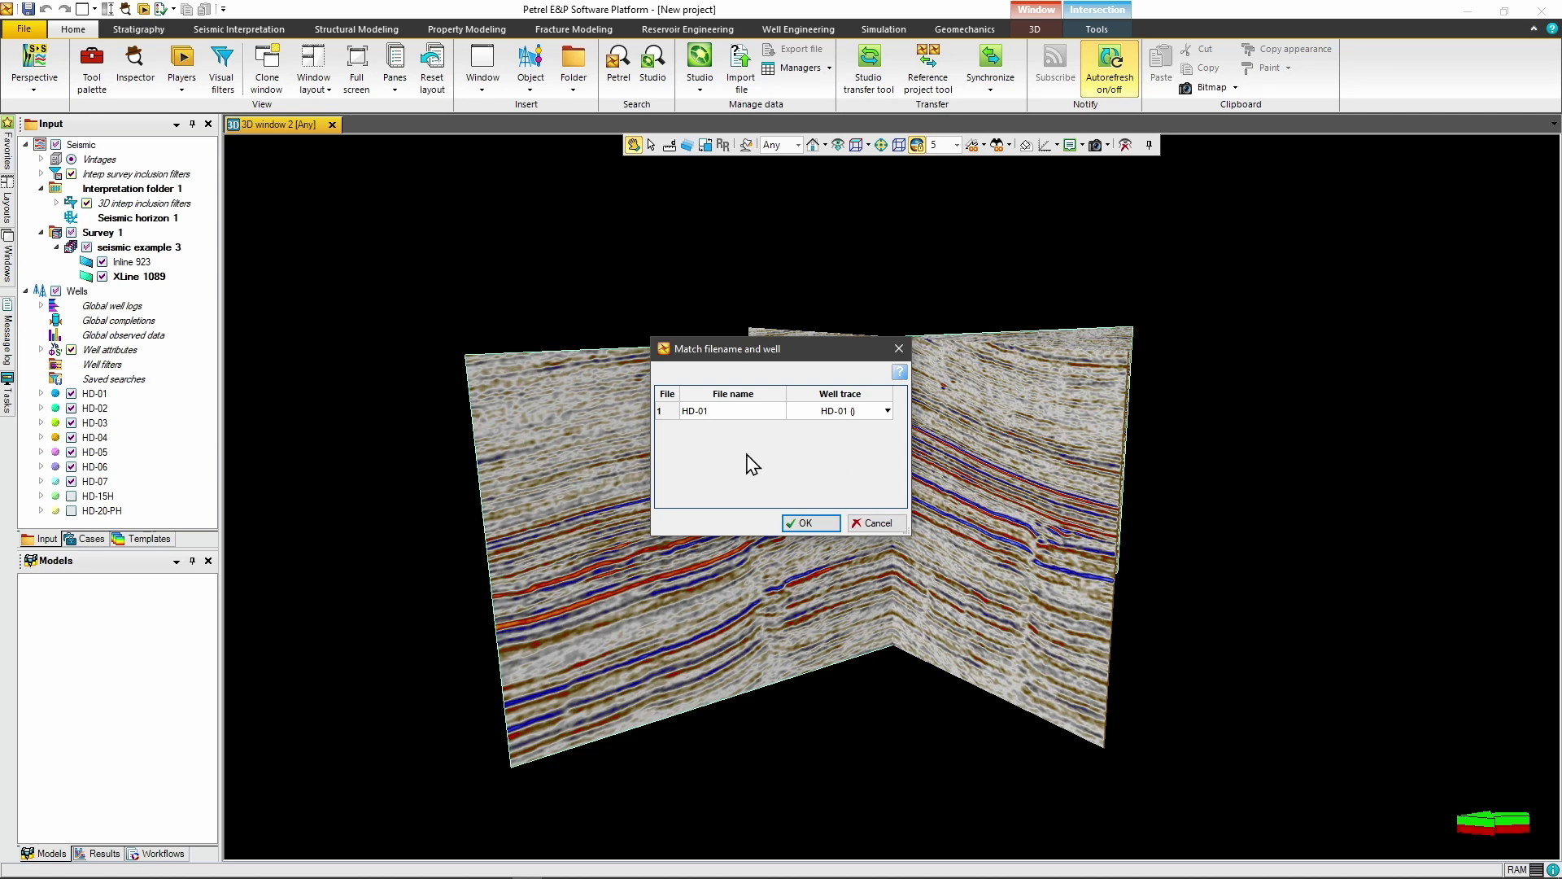
# Match the log file to well HD-01 and load its logs with the MD data type and Autodetect logs
pyautogui.press('Return')
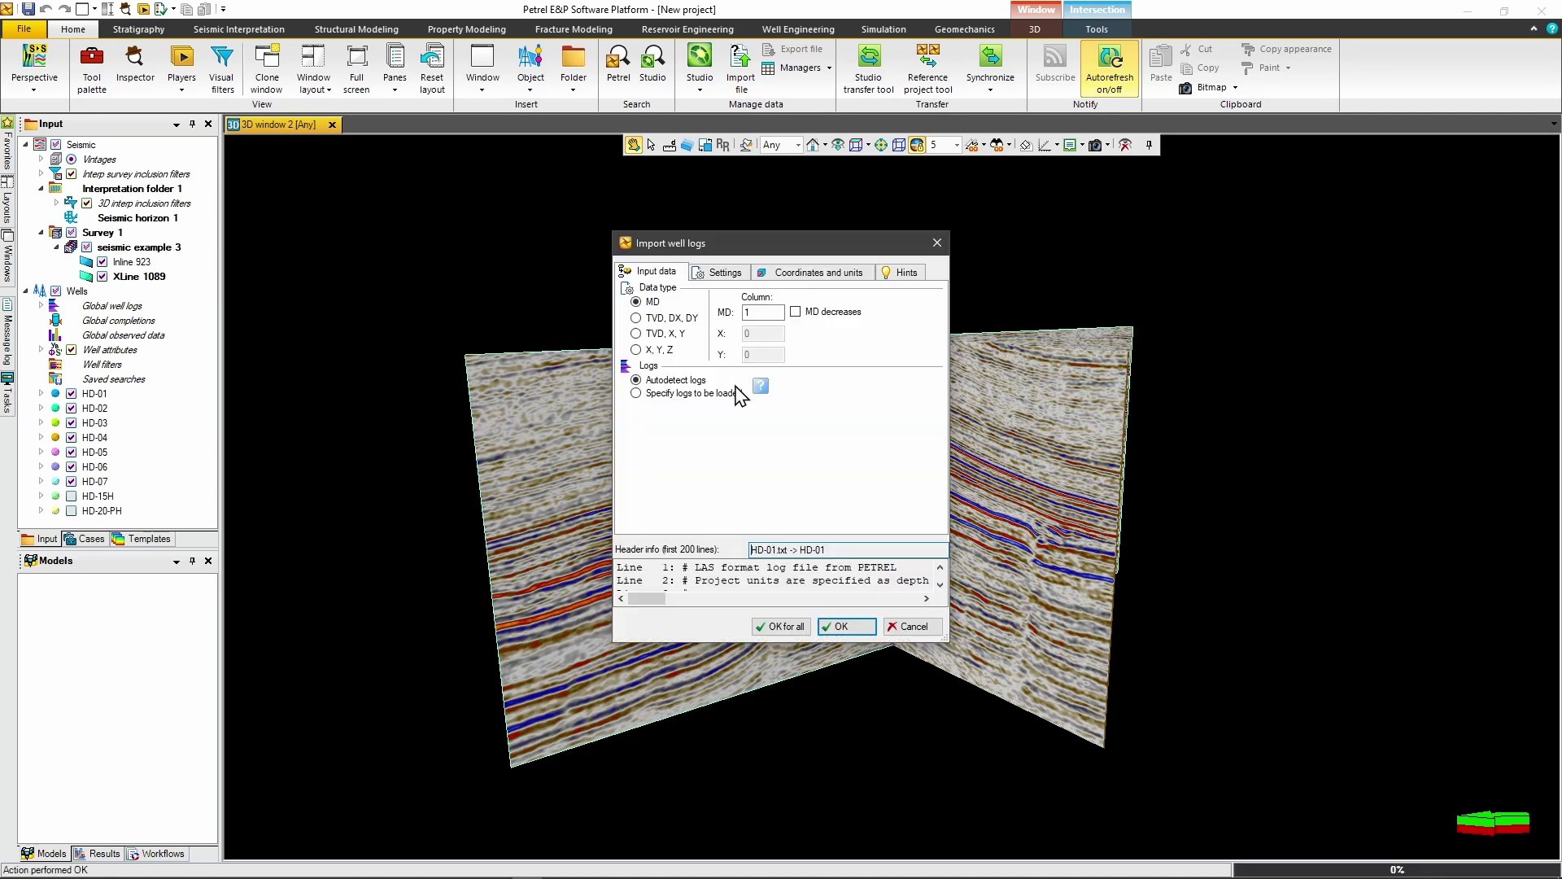
pyautogui.click(636, 394)
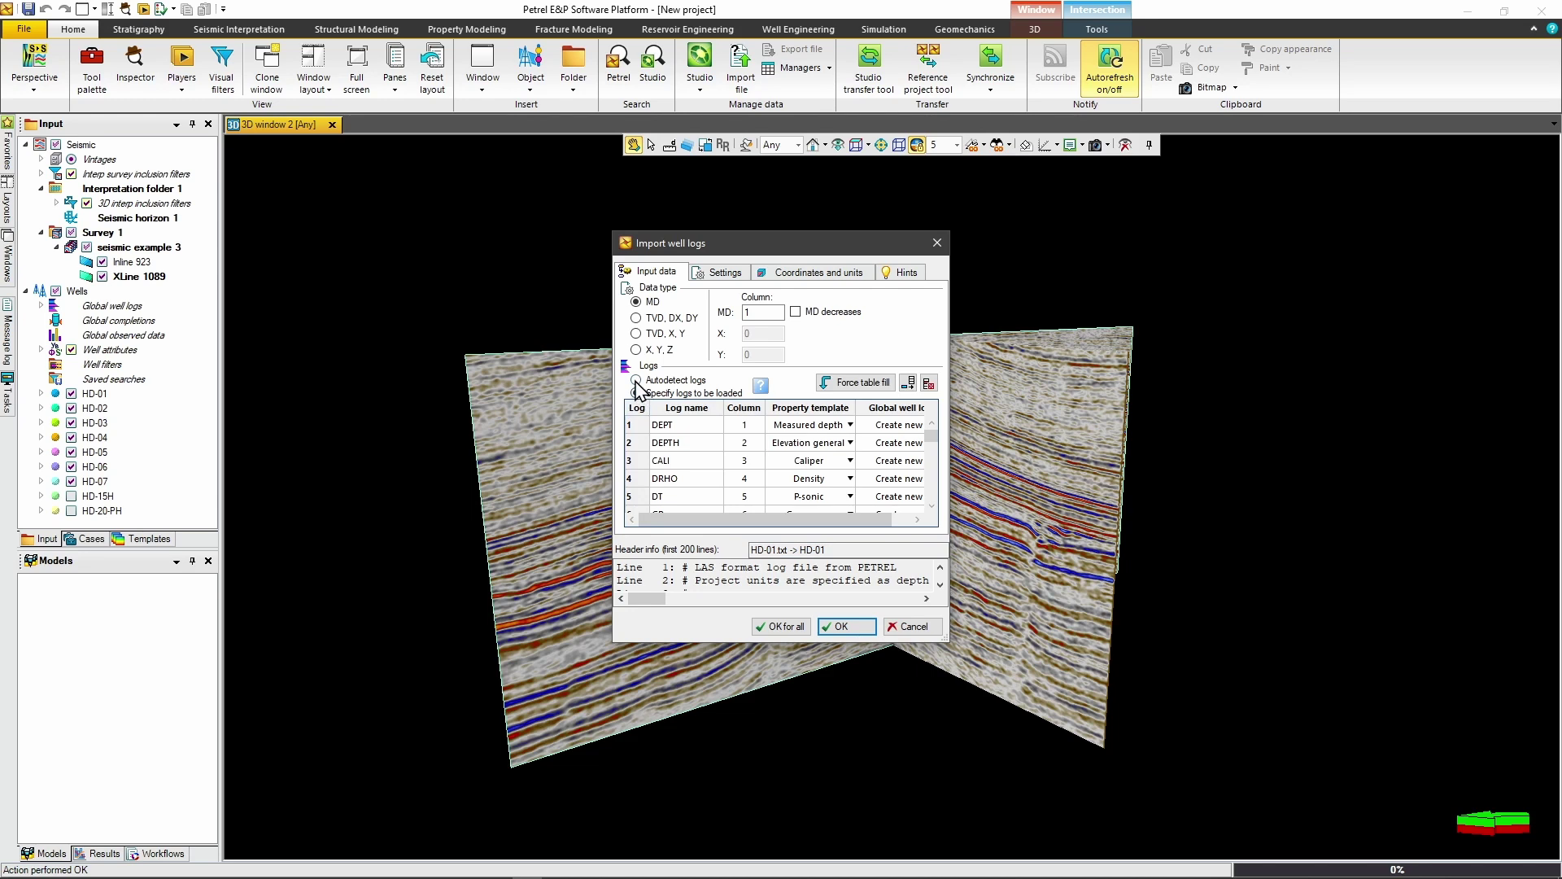
pyautogui.click(635, 380)
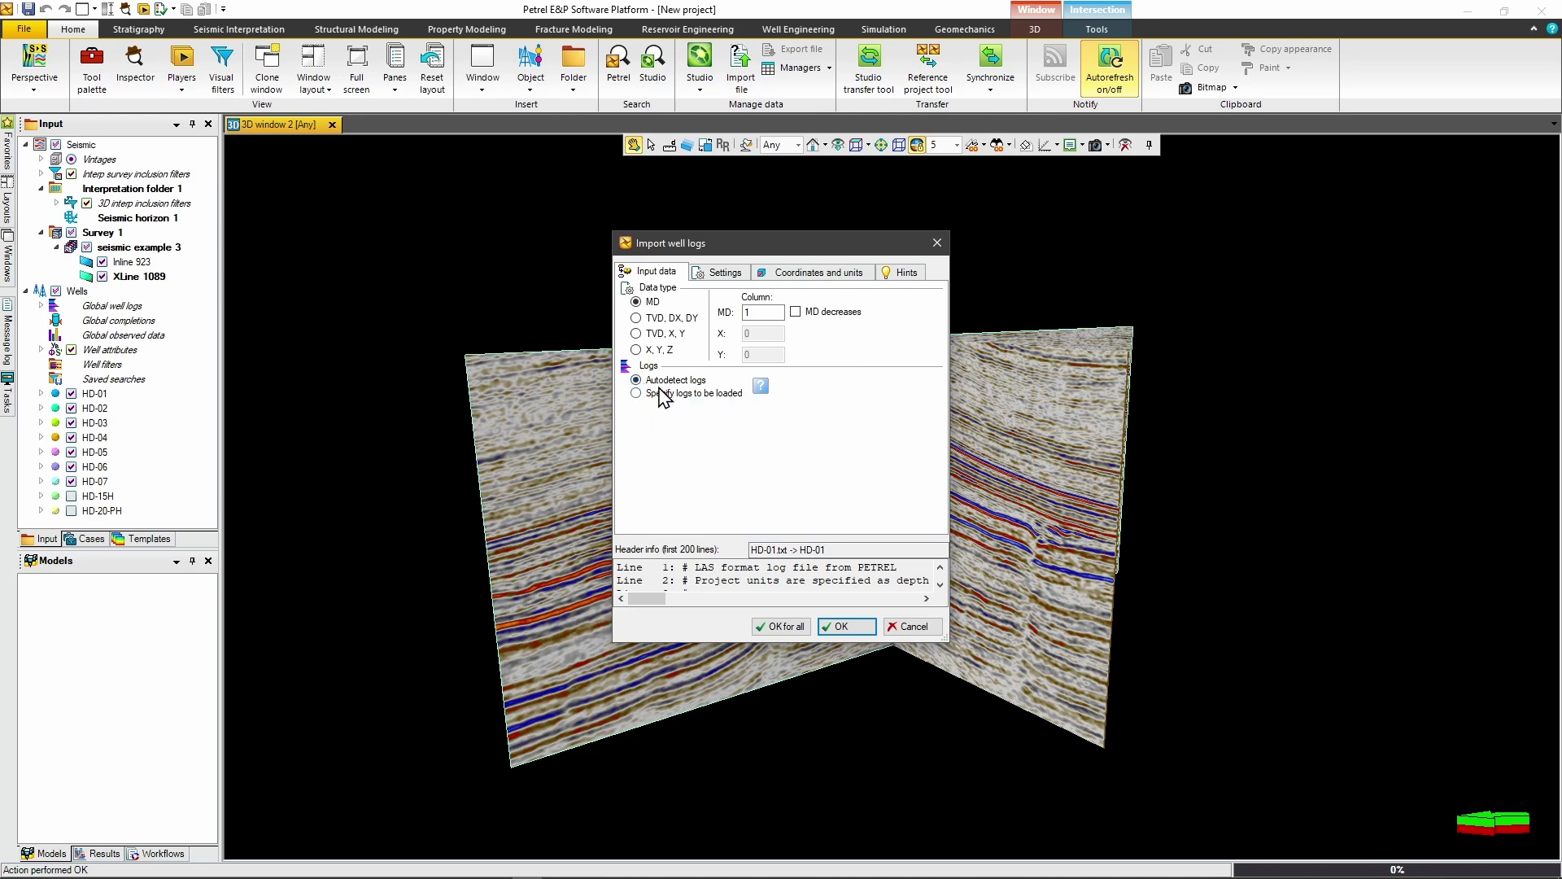
pyautogui.click(787, 632)
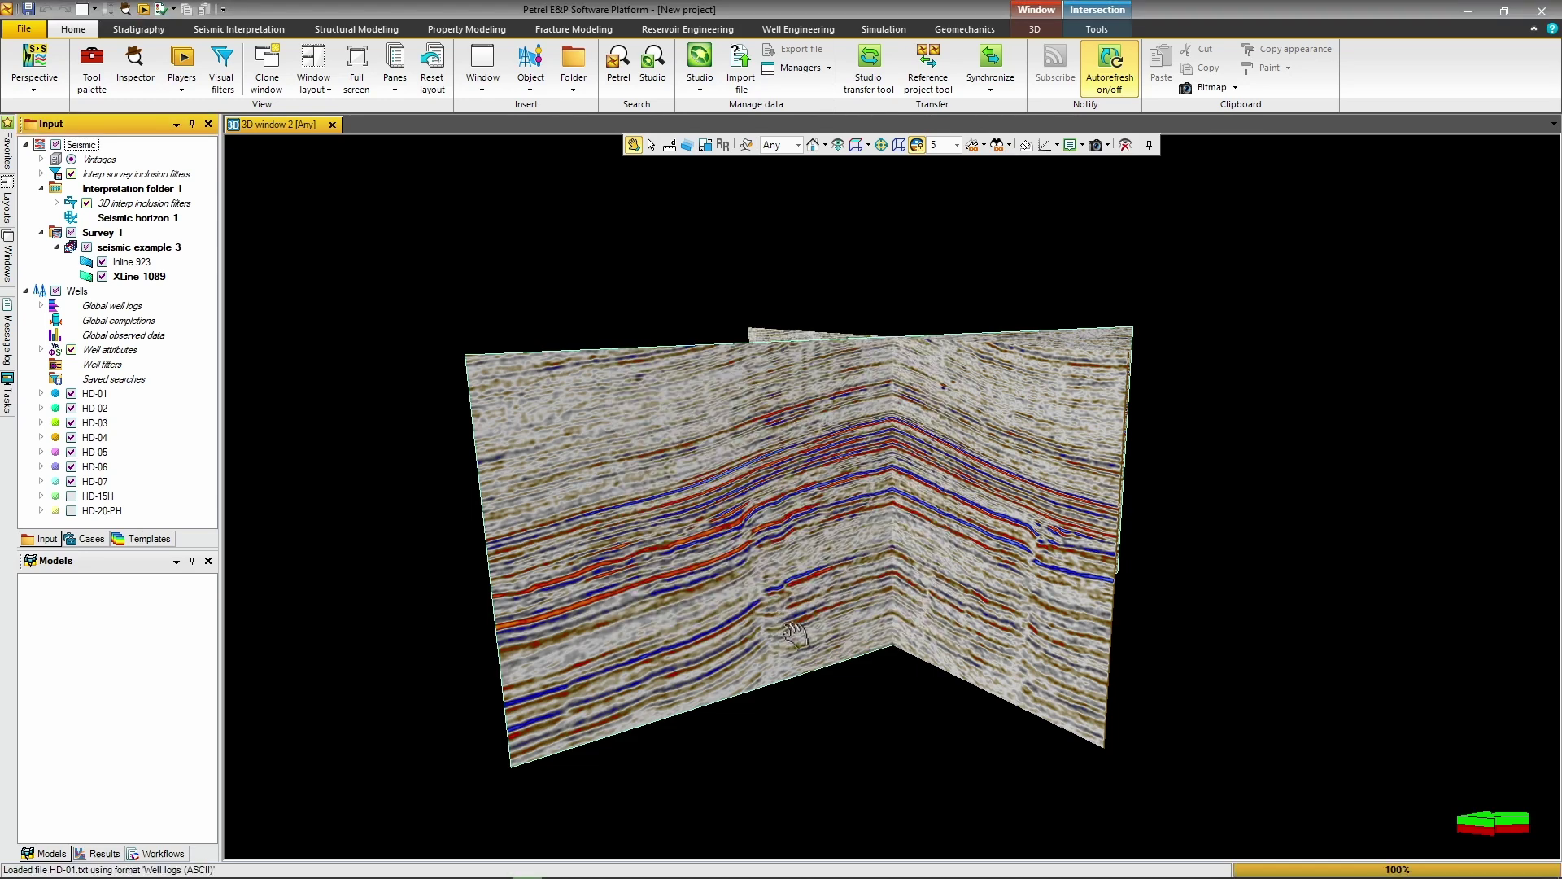
# Import HD-01.txt from the dev folder as Well path/deviation (ASCII) for well HD-01, accepting the default matching and input settings
pyautogui.rightClick(186, 361)
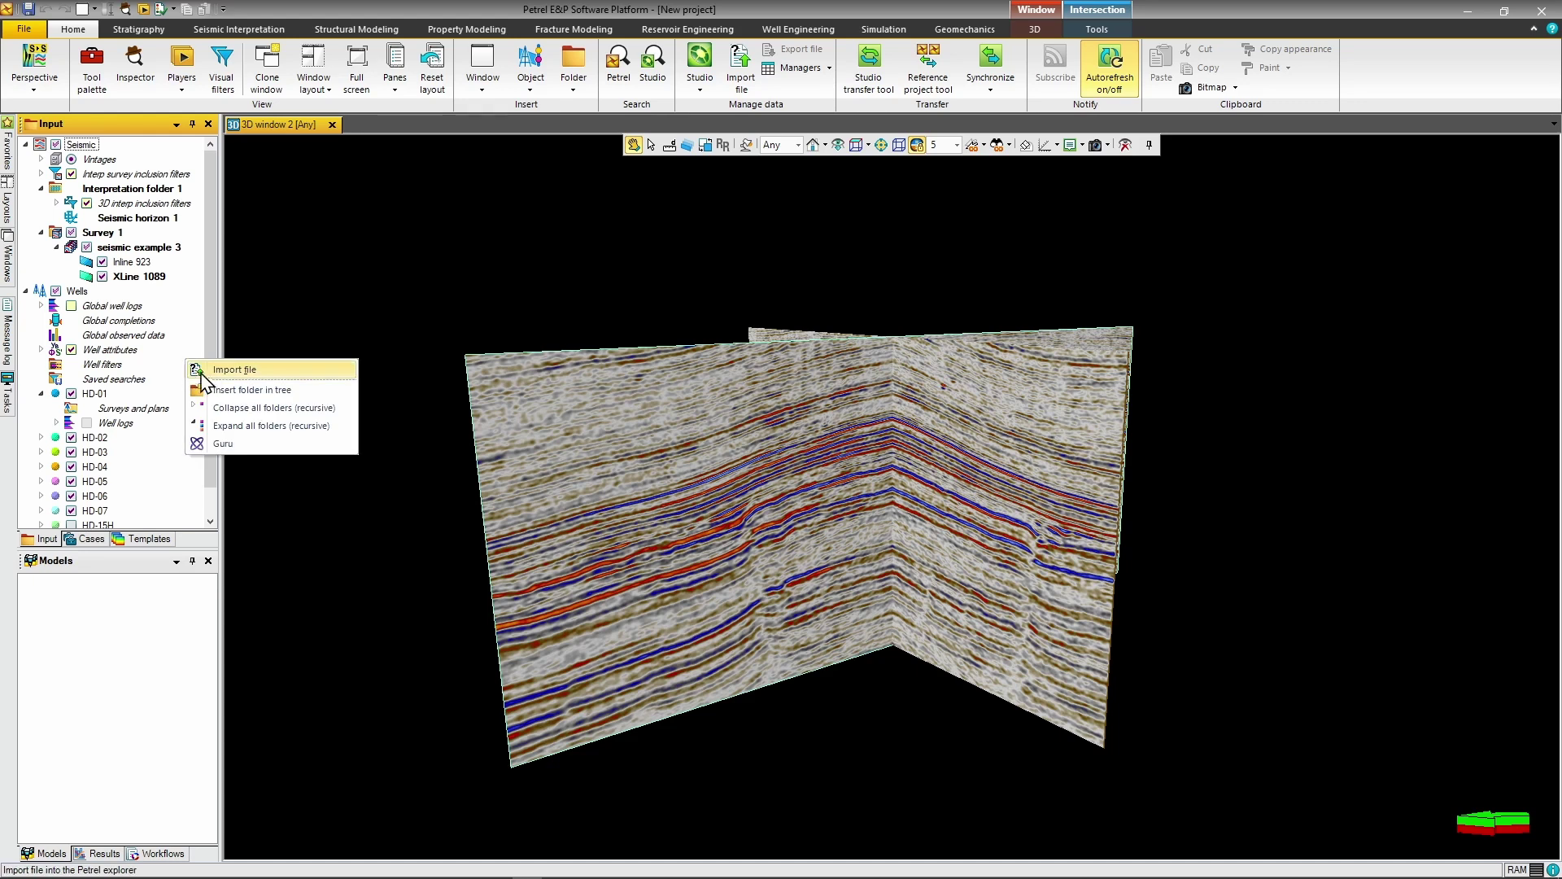
pyautogui.click(216, 370)
pyautogui.click(625, 227)
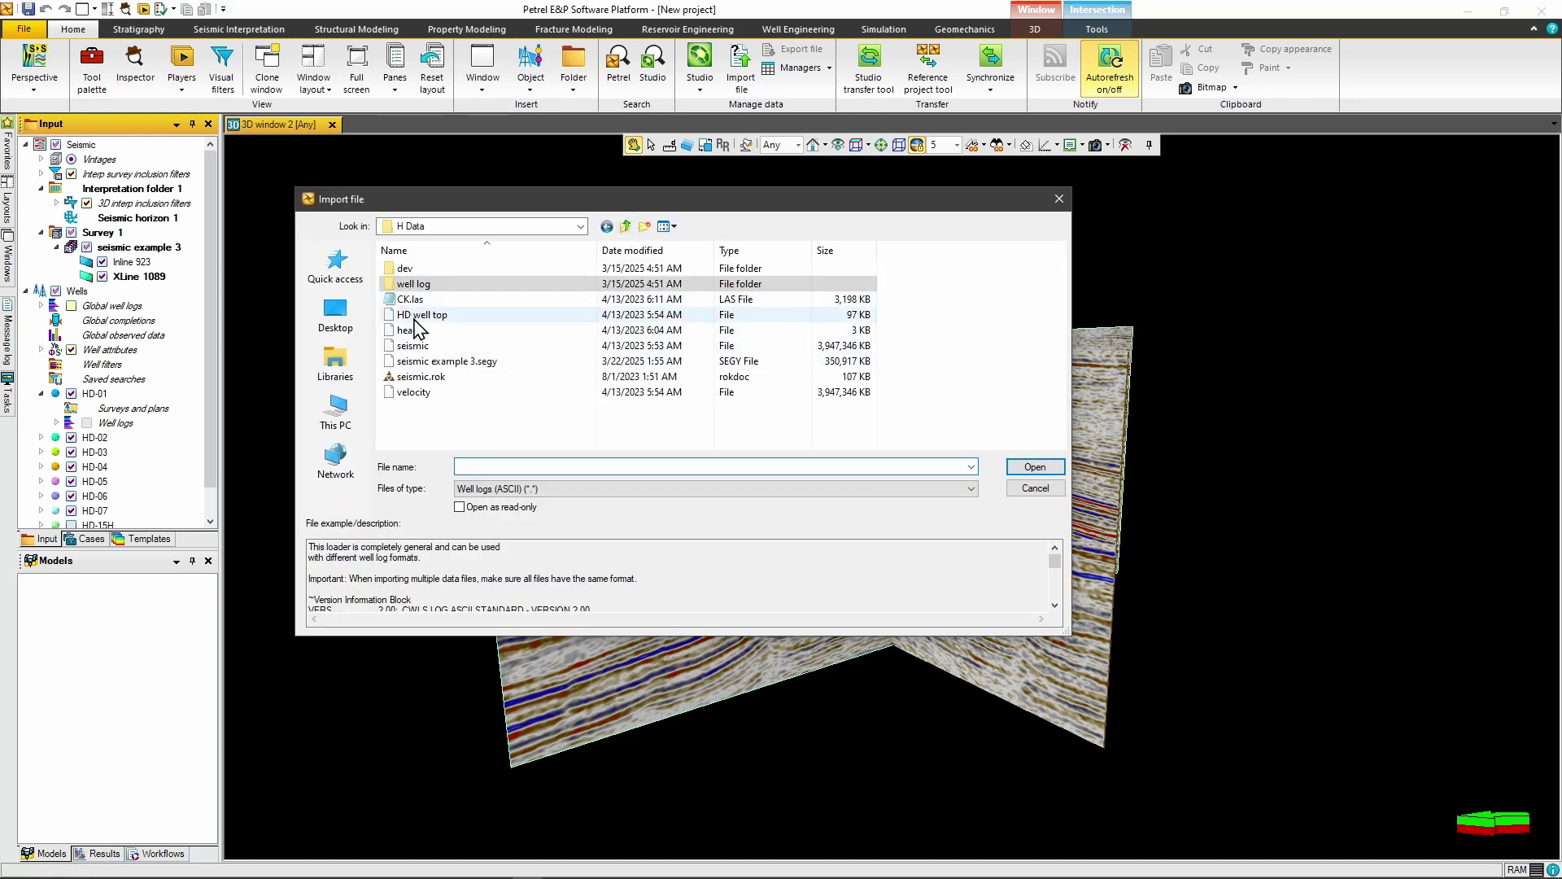
pyautogui.doubleClick(413, 271)
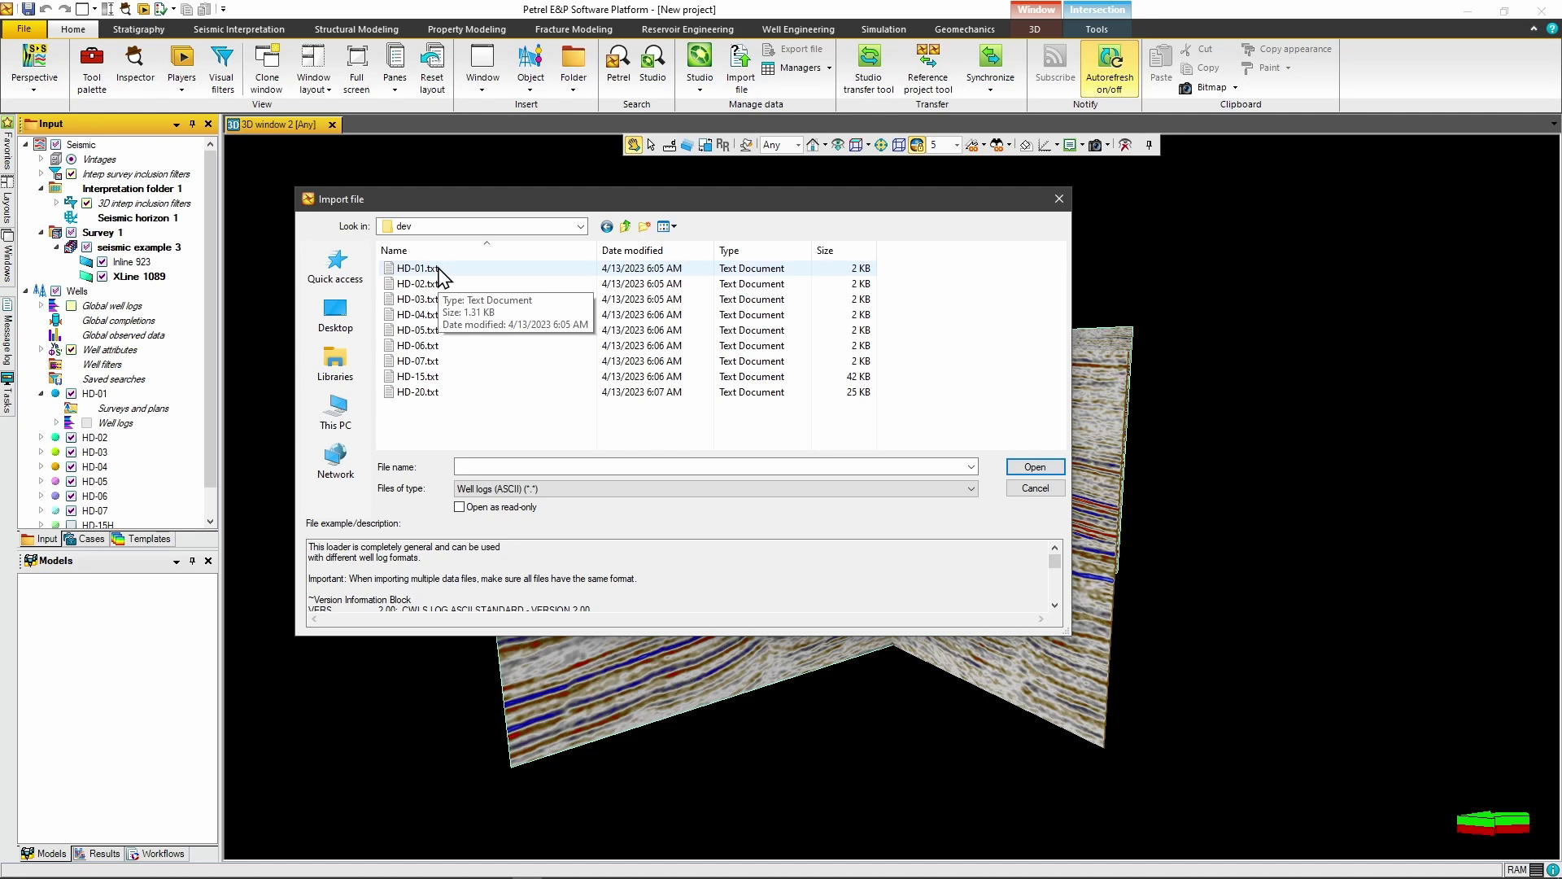
pyautogui.click(437, 268)
pyautogui.click(497, 488)
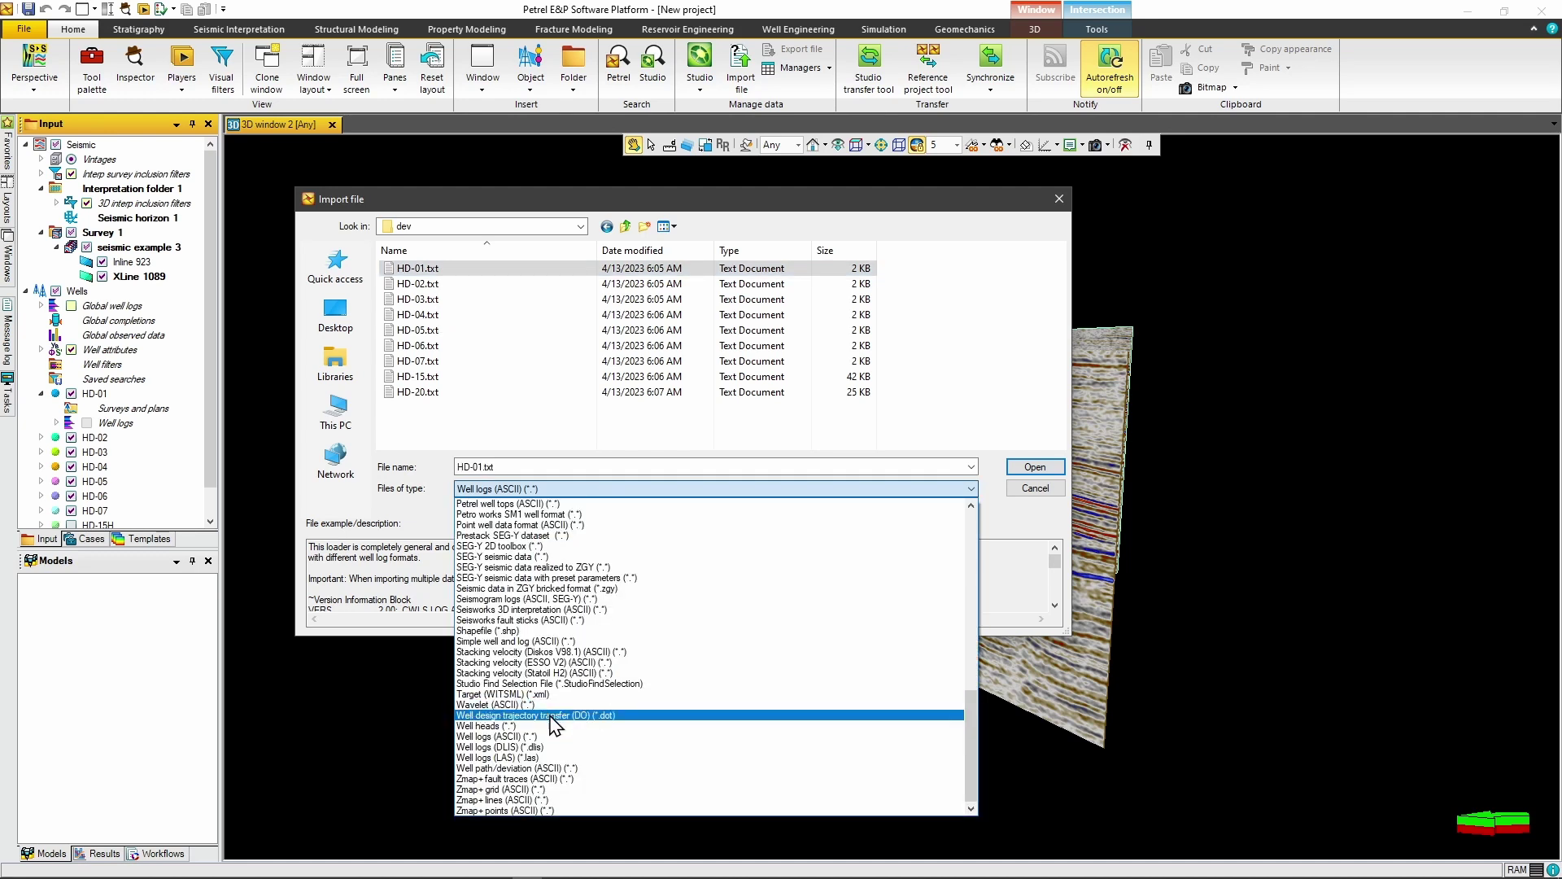
pyautogui.click(507, 769)
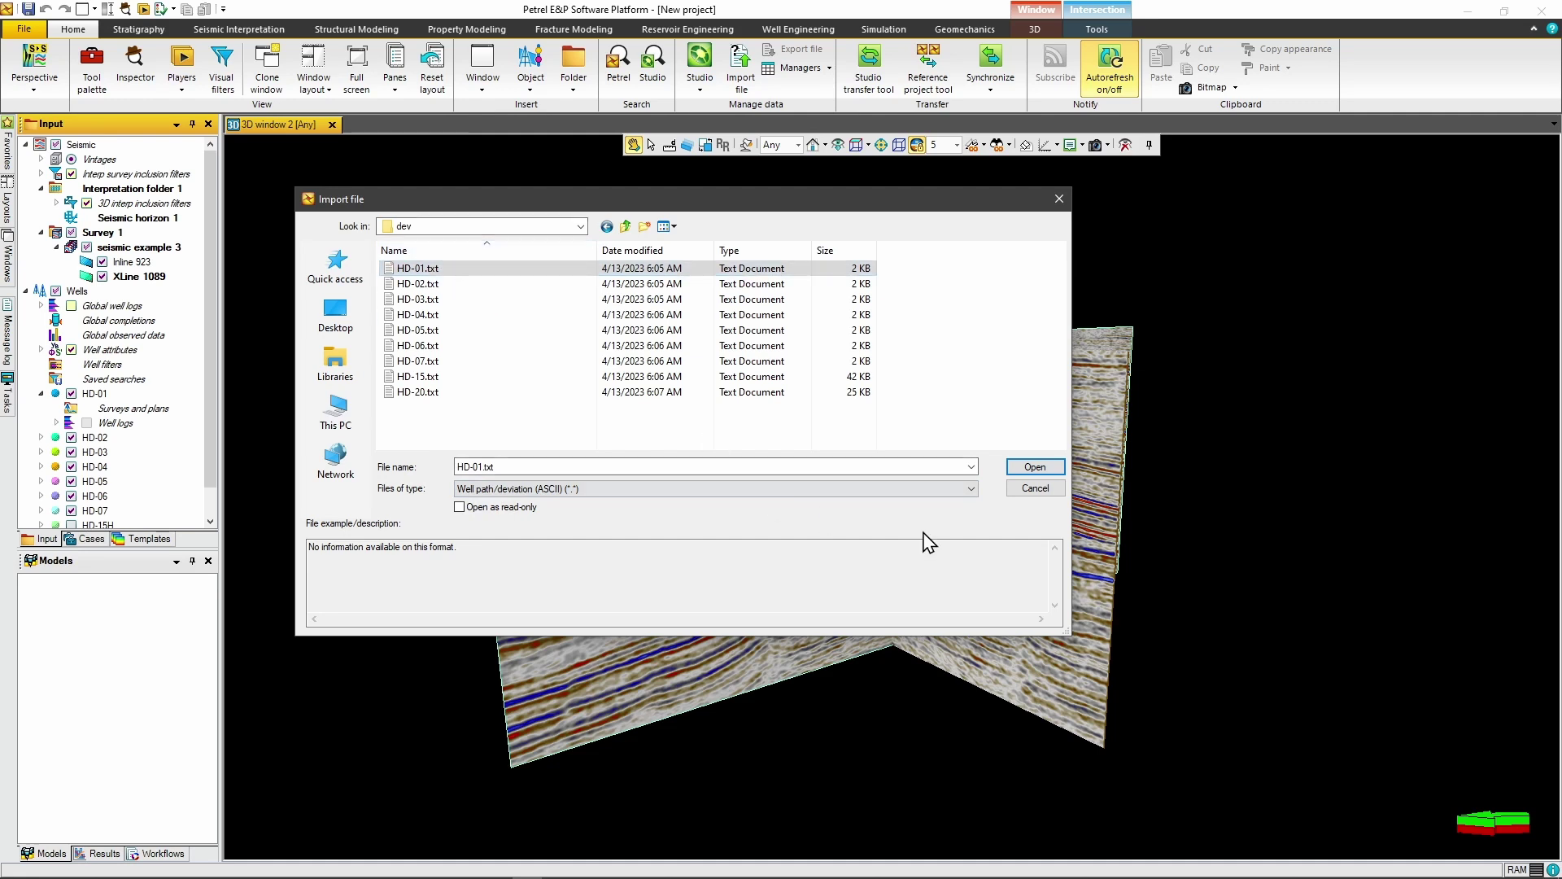
pyautogui.click(1036, 468)
pyautogui.click(802, 524)
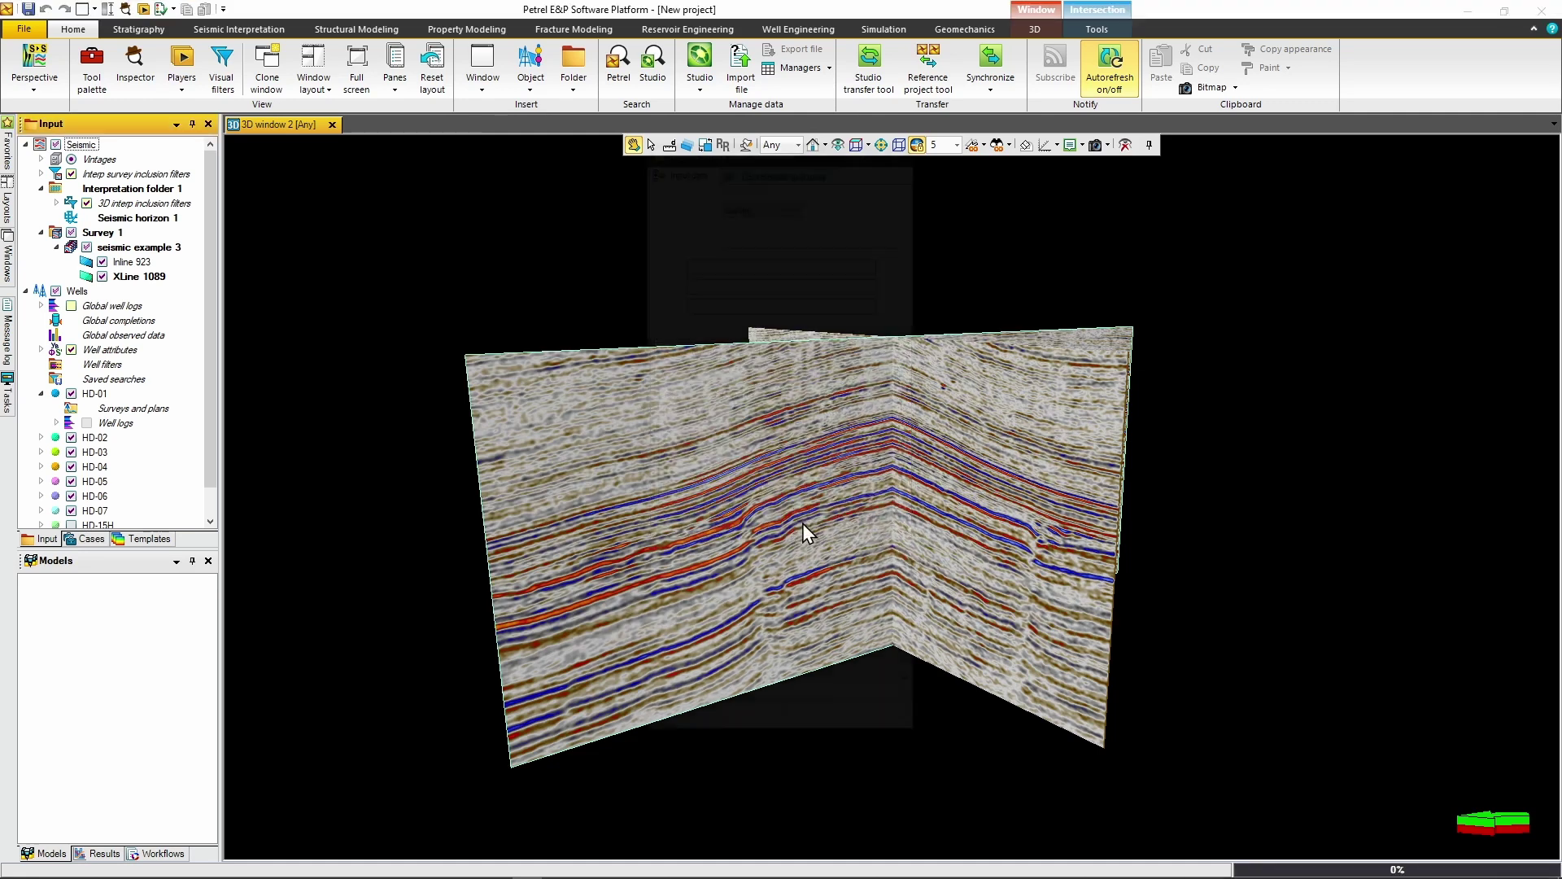
pyautogui.click(772, 727)
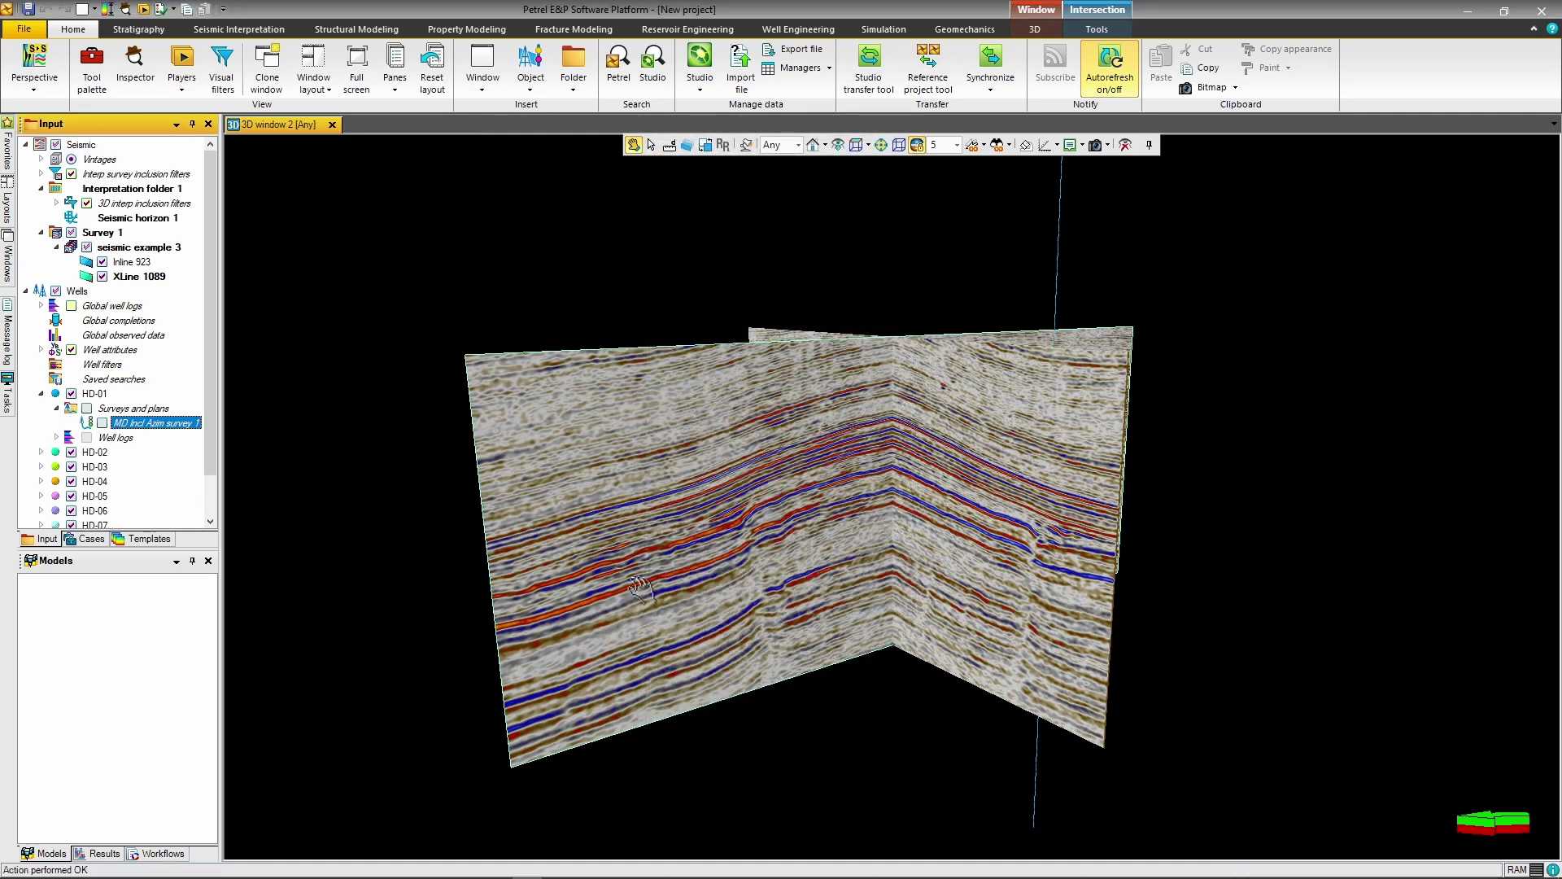
# Examine the paths of wells HD-01, HD-02 and HD-03 against the seismic inline and crossline from several angles
pyautogui.moveTo(944, 454); pyautogui.dragTo(234, 422)
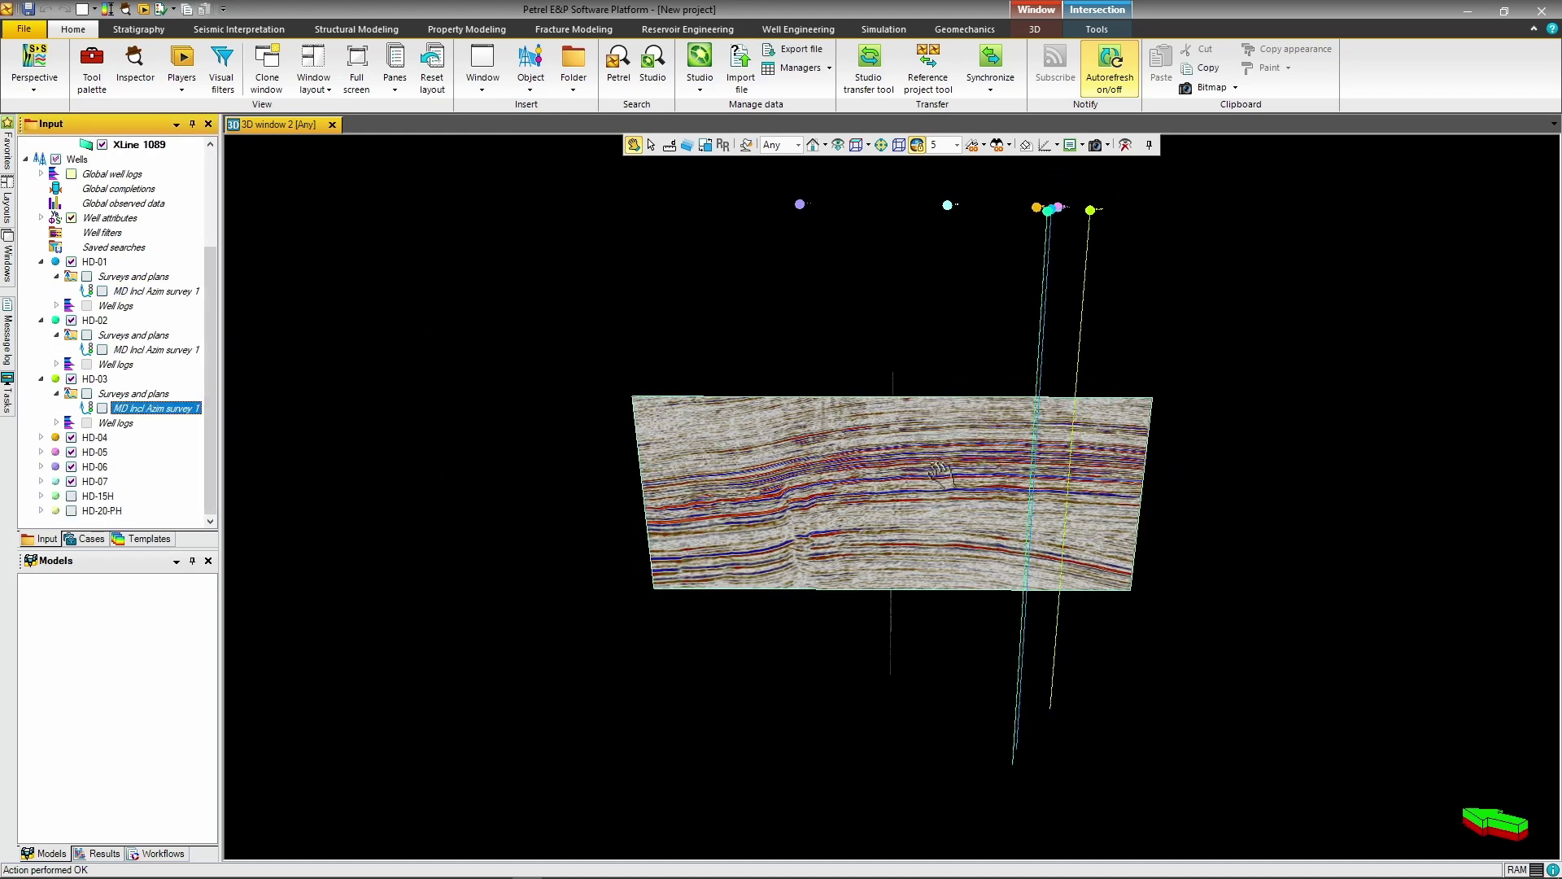
pyautogui.click(941, 383)
pyautogui.moveTo(942, 383); pyautogui.dragTo(887, 350)
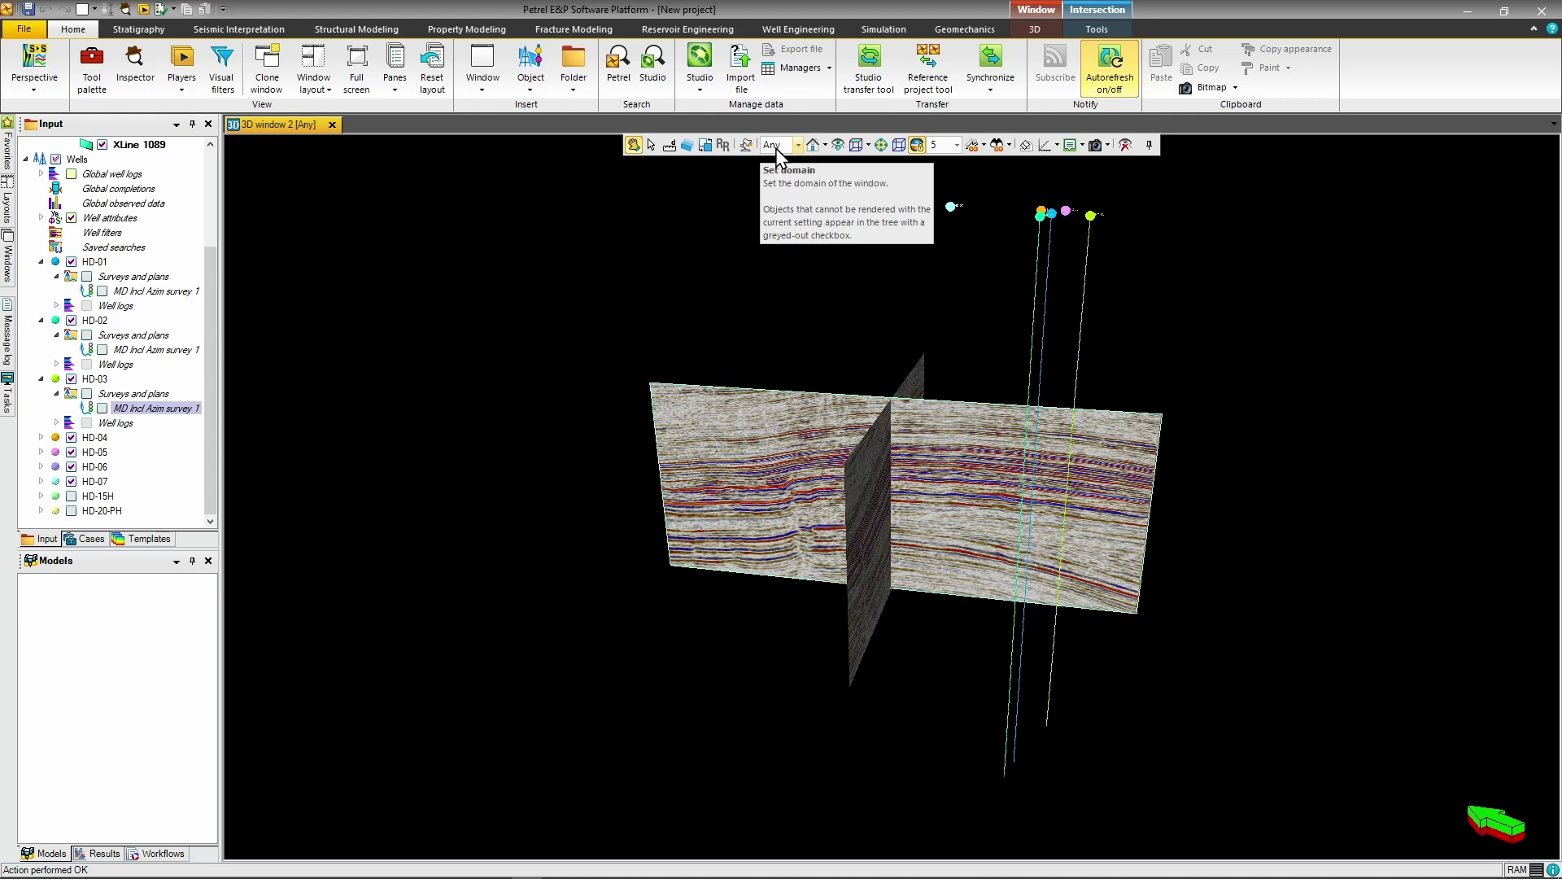
pyautogui.moveTo(959, 398); pyautogui.dragTo(873, 422)
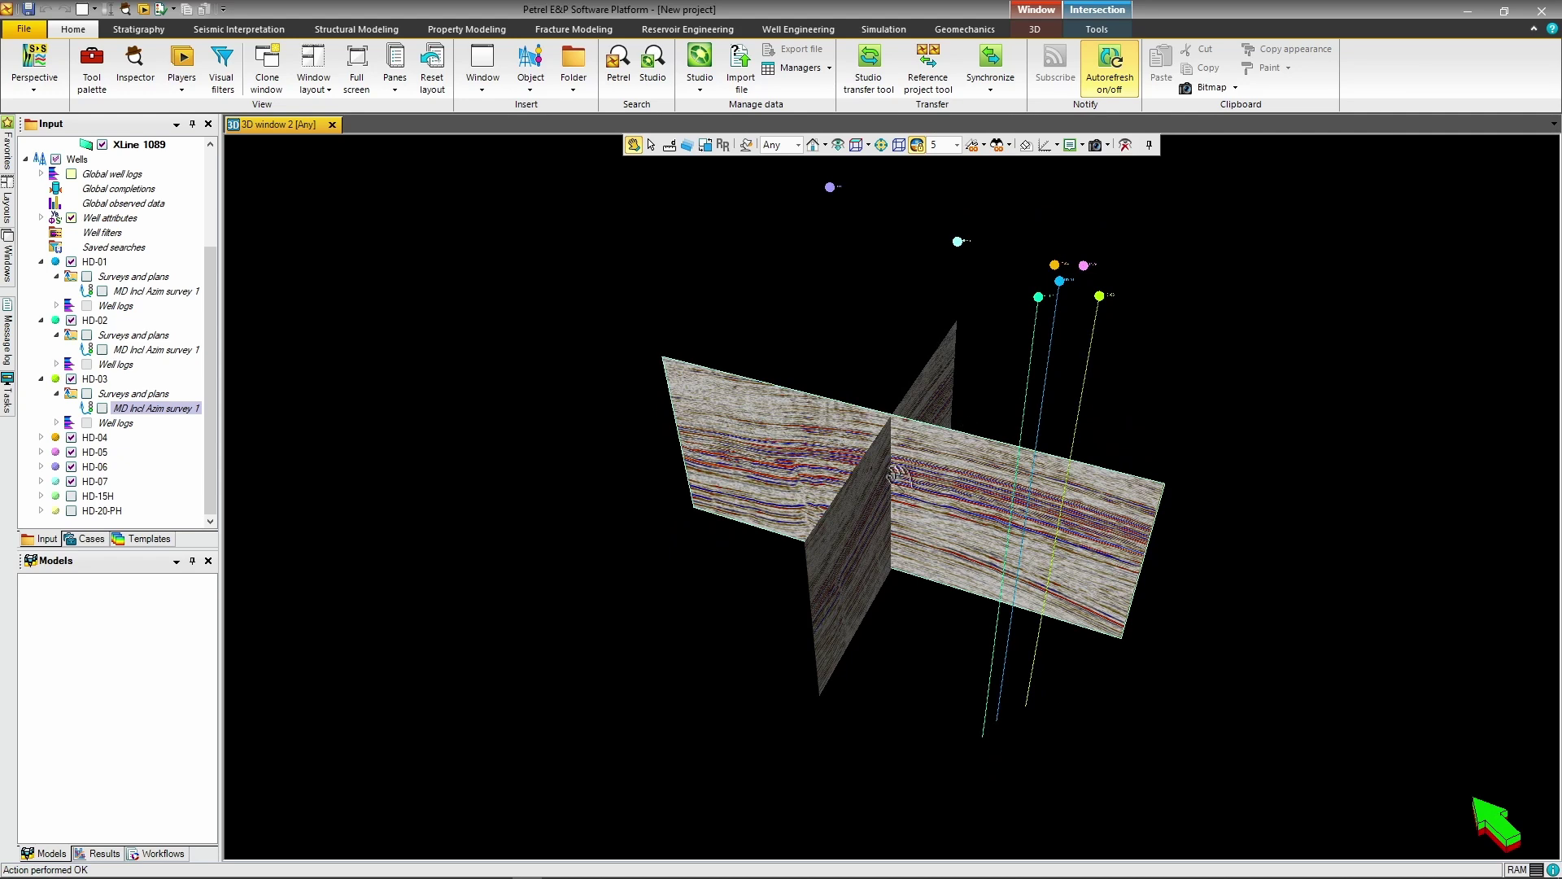
pyautogui.moveTo(899, 479); pyautogui.dragTo(1146, 533)
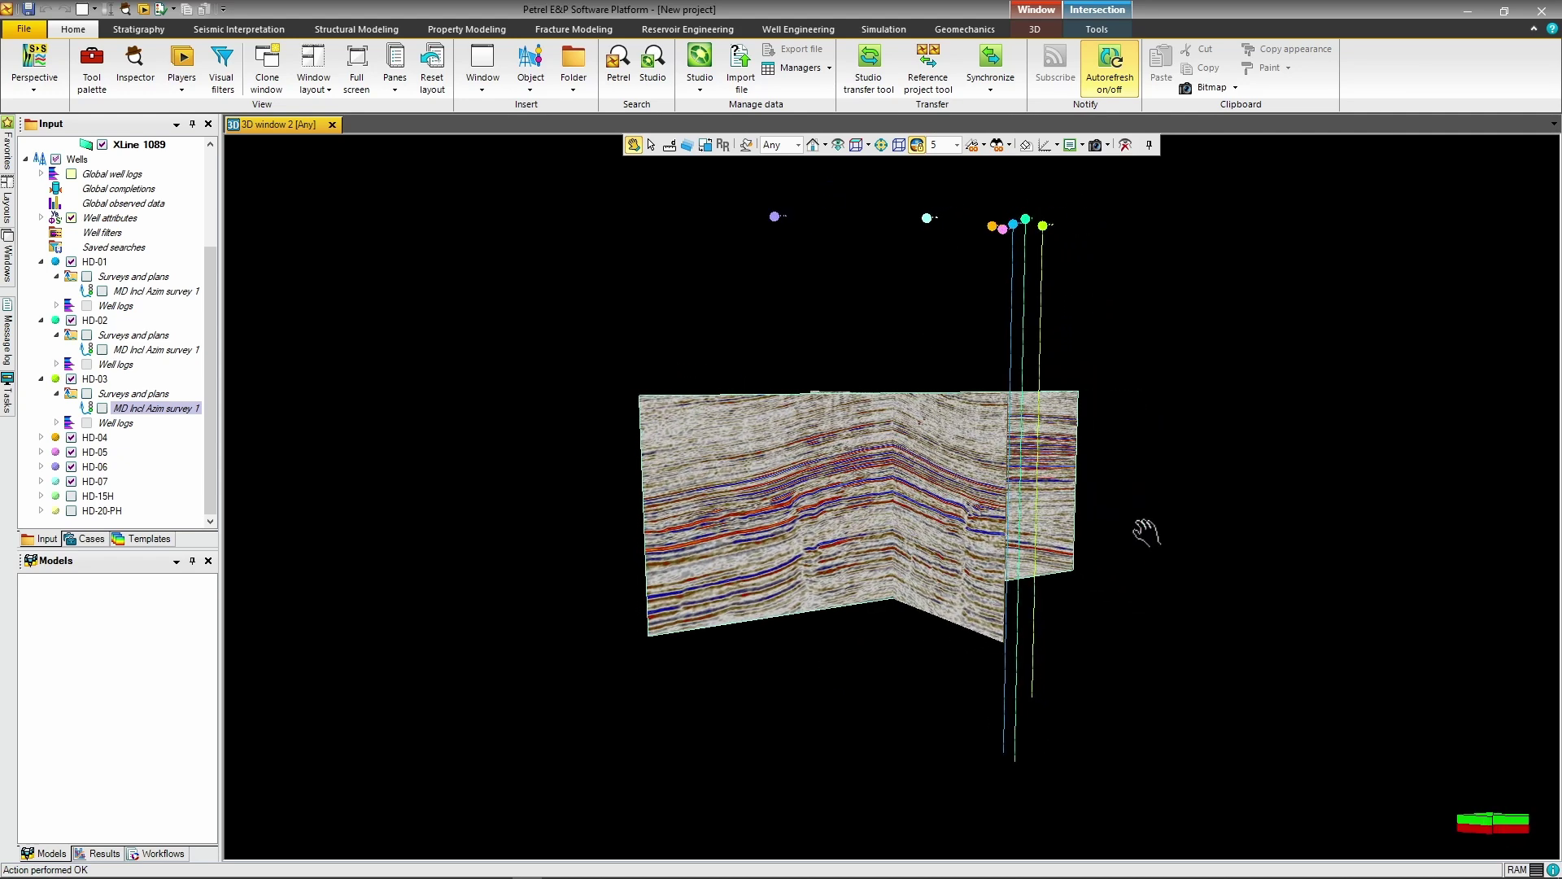
pyautogui.moveTo(1146, 533); pyautogui.dragTo(968, 631)
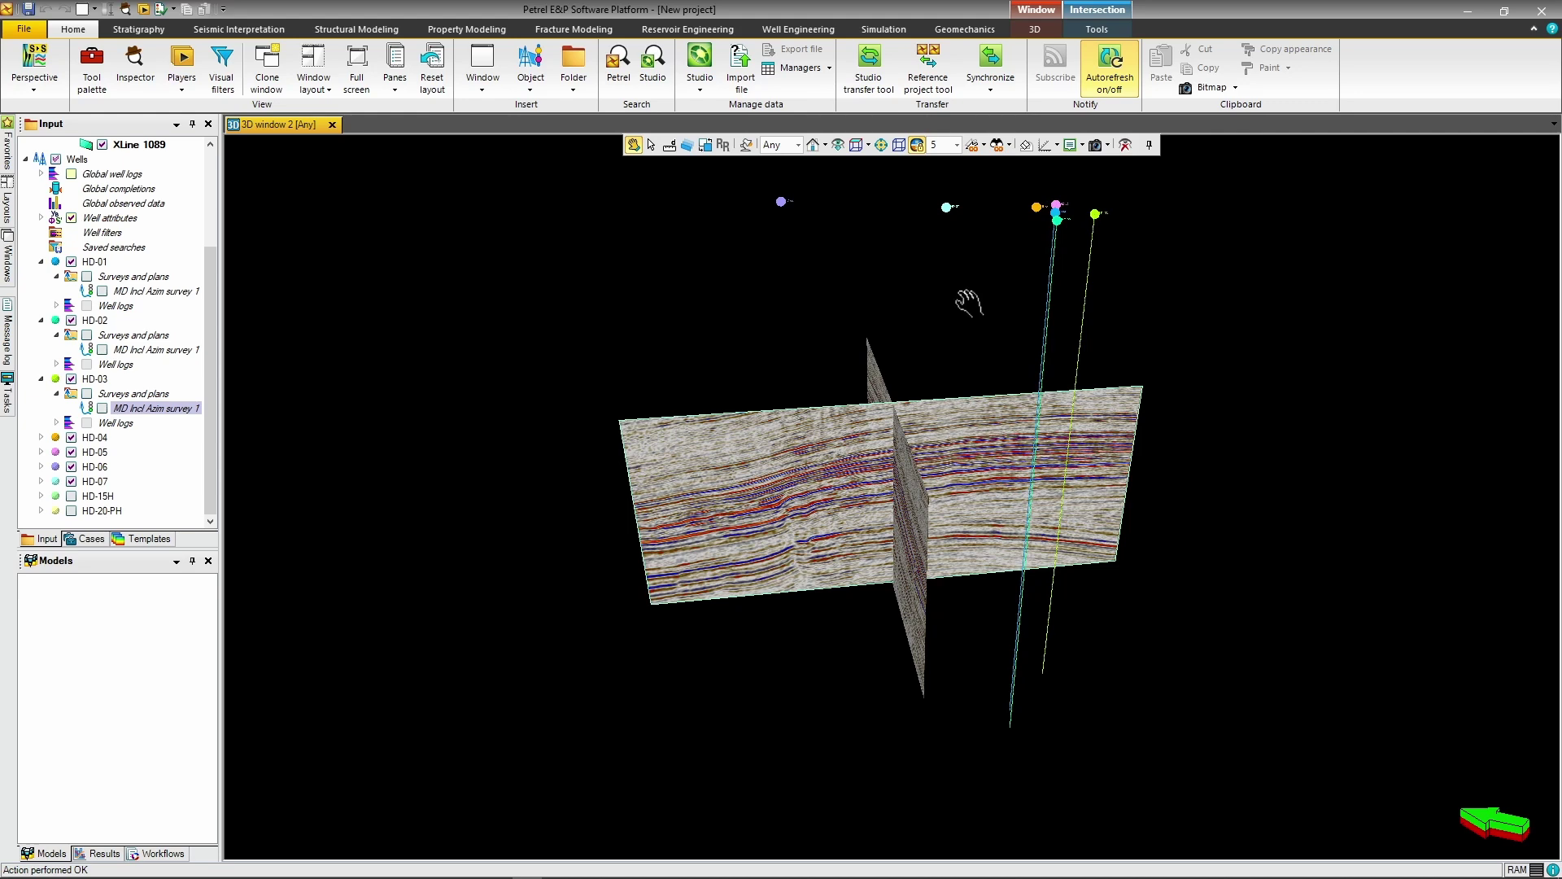
pyautogui.moveTo(969, 303); pyautogui.dragTo(907, 374)
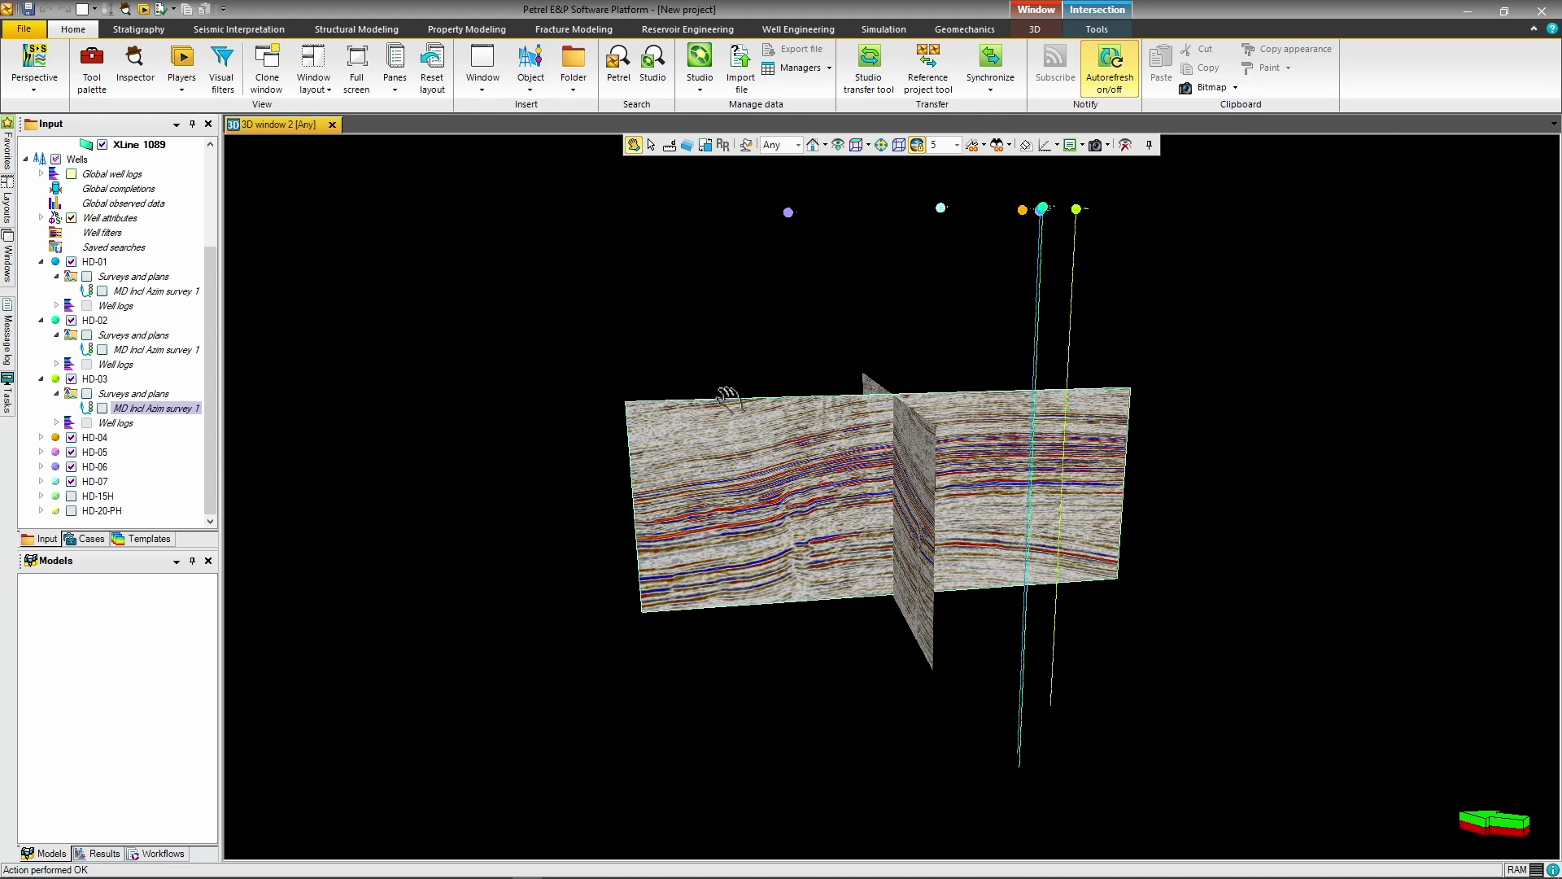
# Set the 3D window's domain to TWT
pyautogui.click(797, 145)
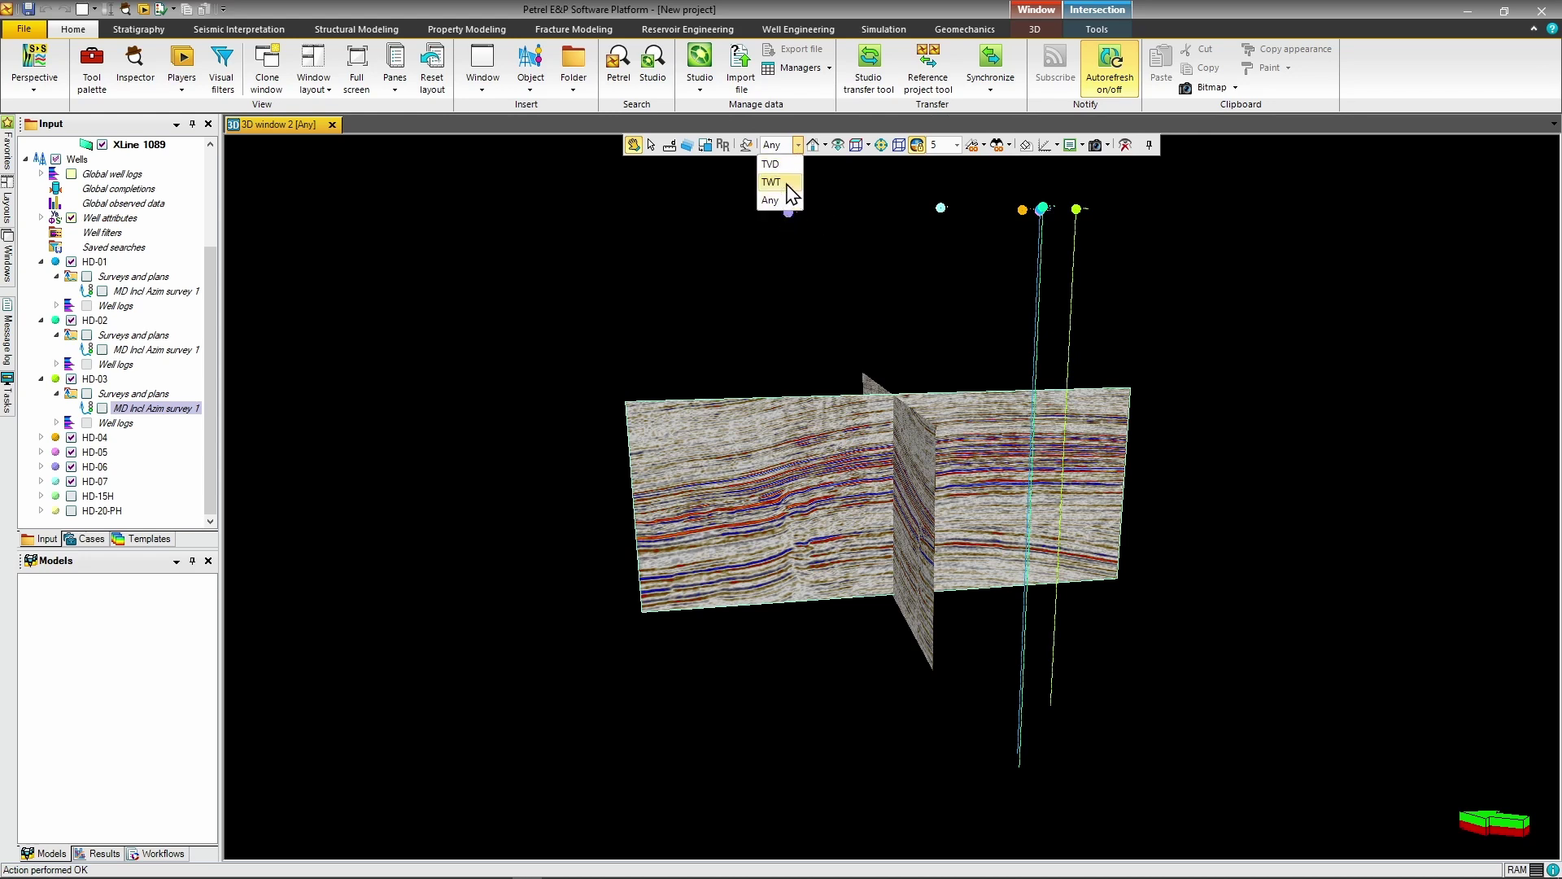
pyautogui.click(787, 186)
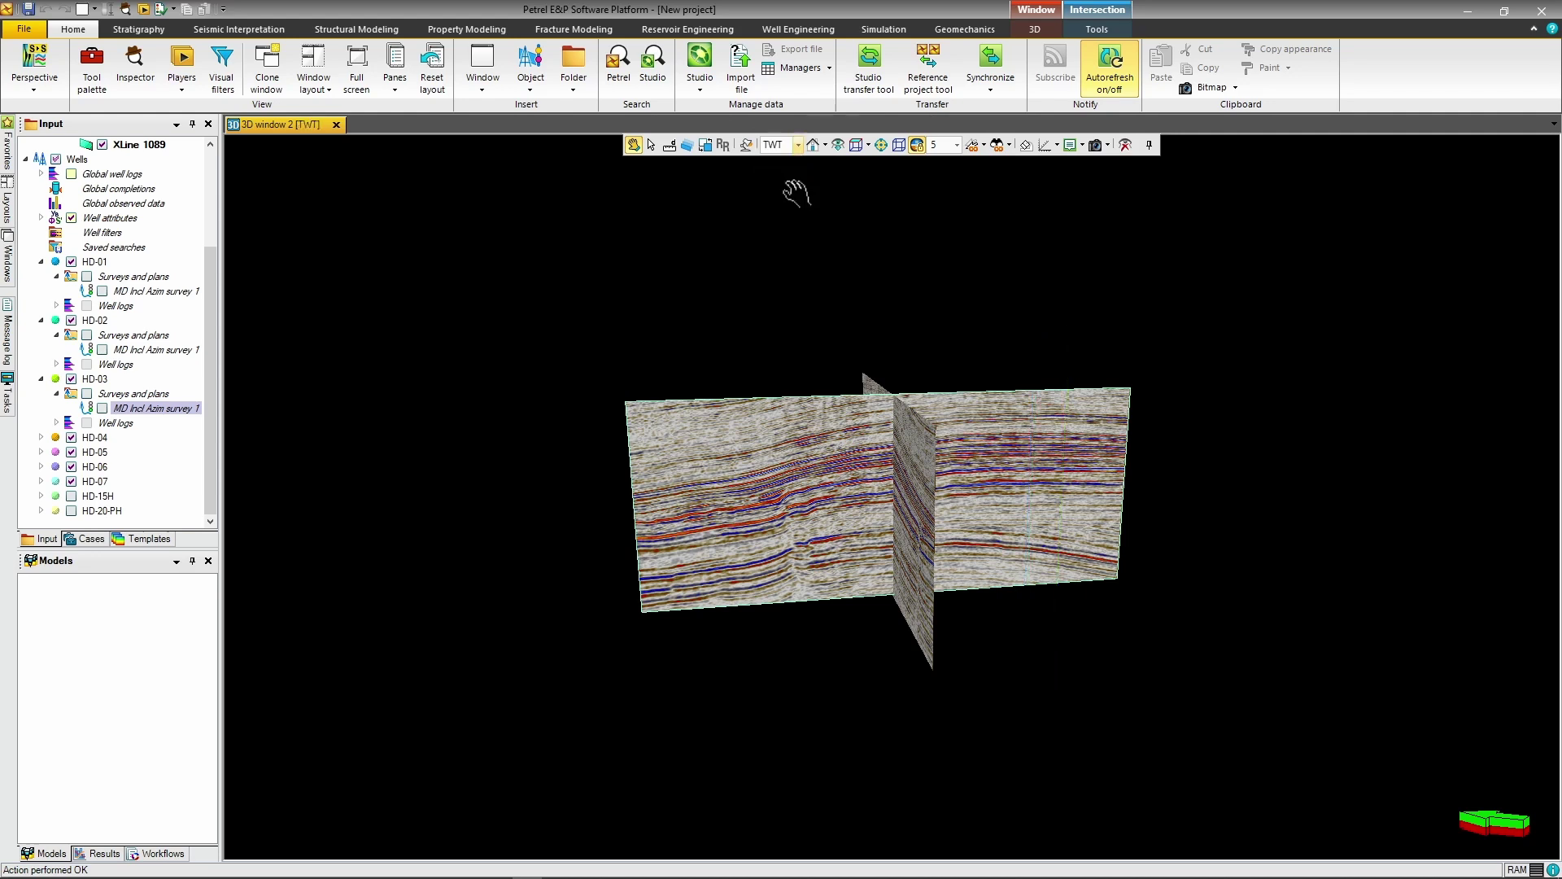
pyautogui.scroll(-3, 923, 483)
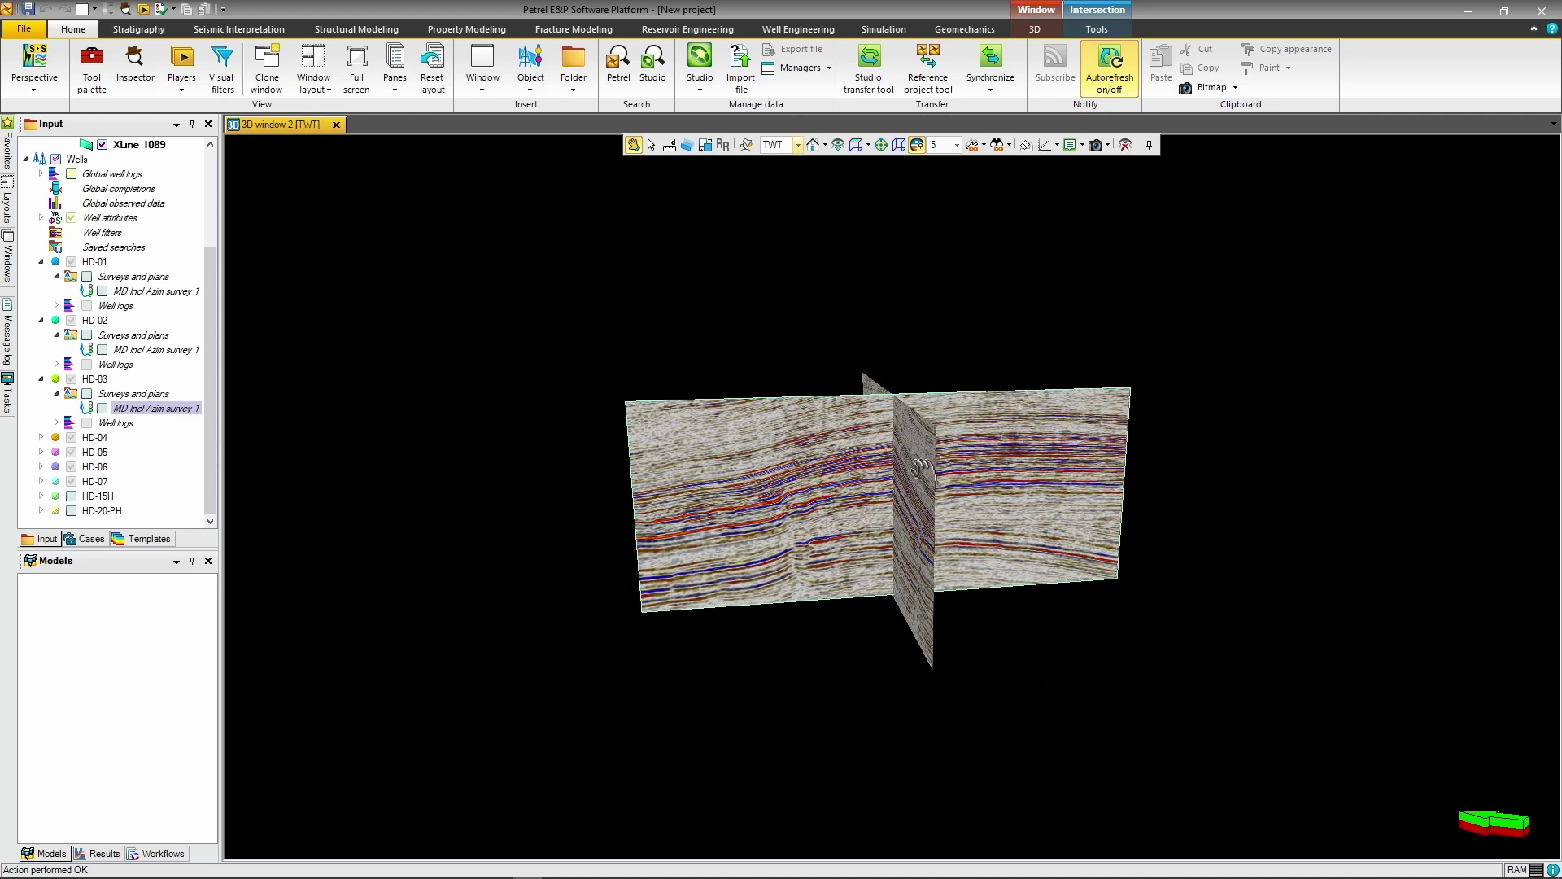
pyautogui.scroll(2, 923, 468)
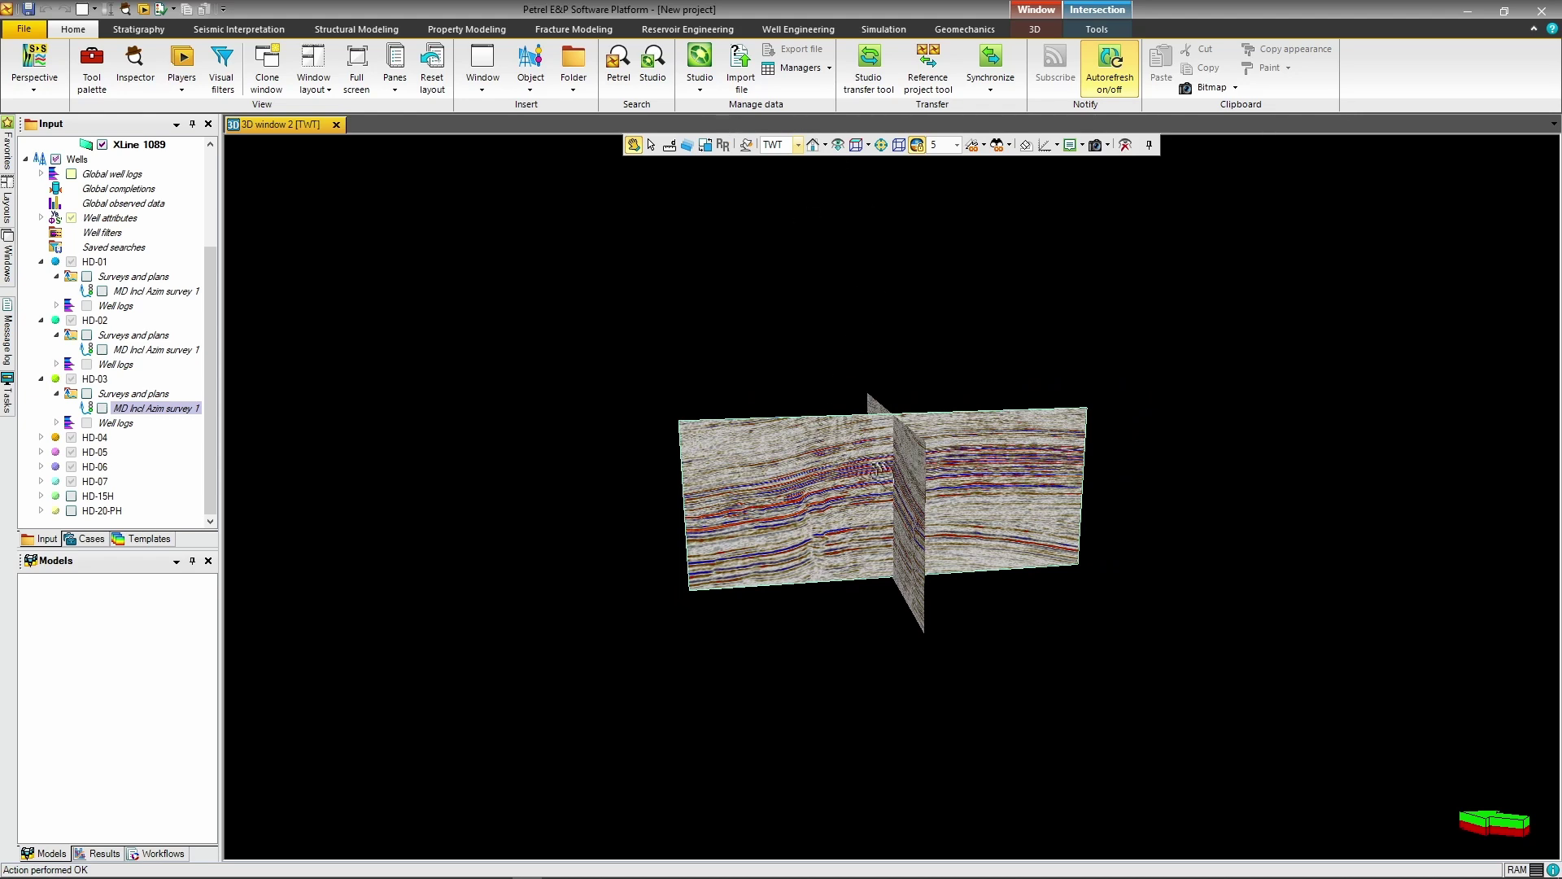
# In the Wells folder's time settings, create a new time conversion from the DT velocity function, run it and accept the settings
pyautogui.moveTo(210, 389); pyautogui.dragTo(213, 311)
pyautogui.rightClick(30, 358)
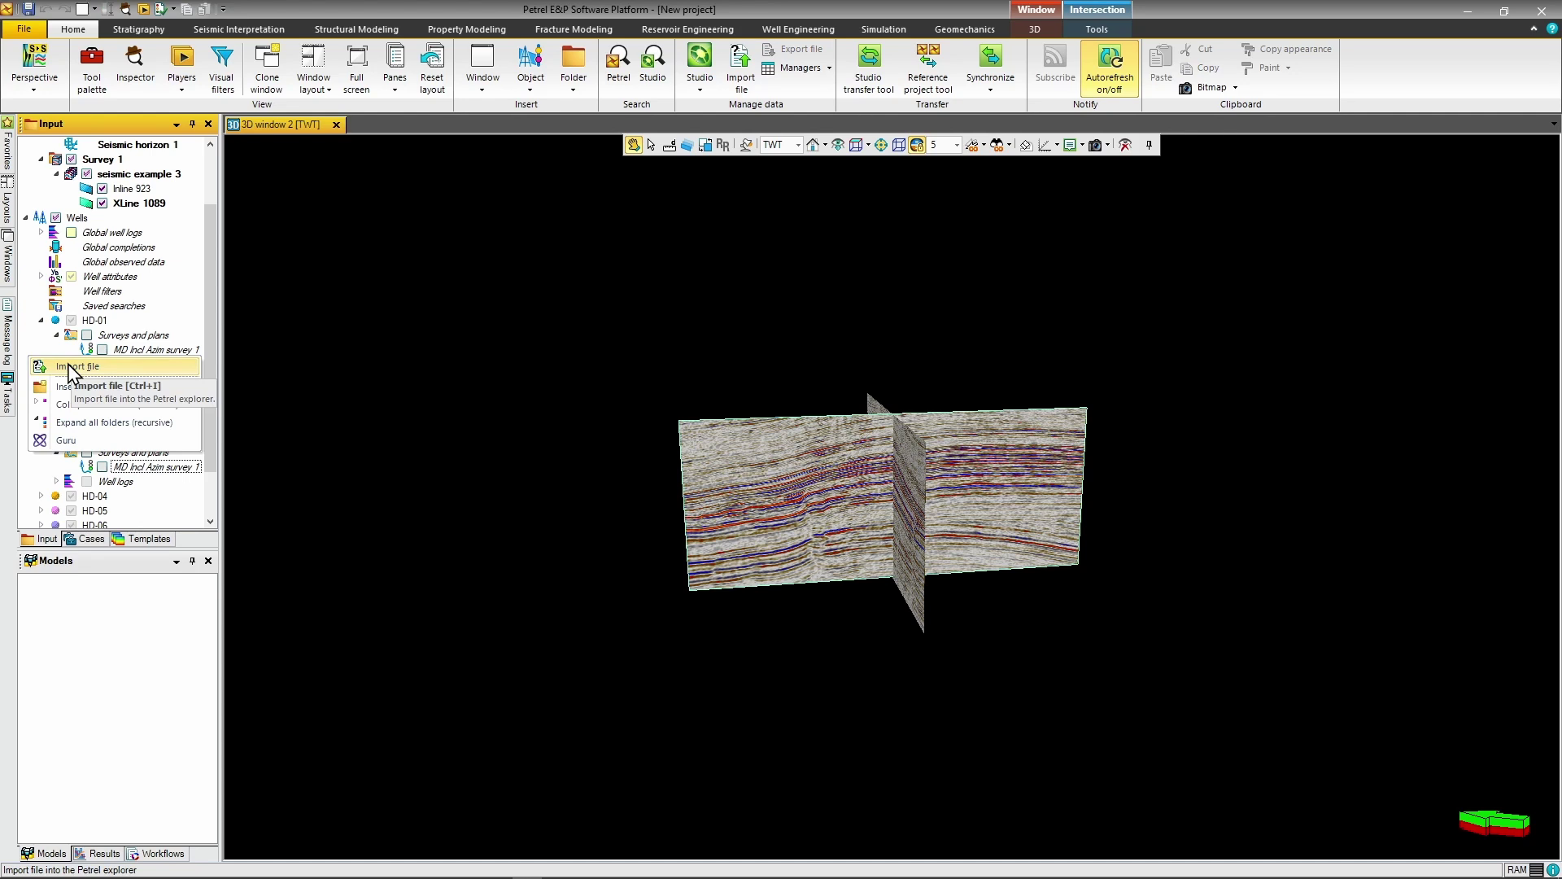
pyautogui.press('Escape')
pyautogui.scroll(2, 130, 358)
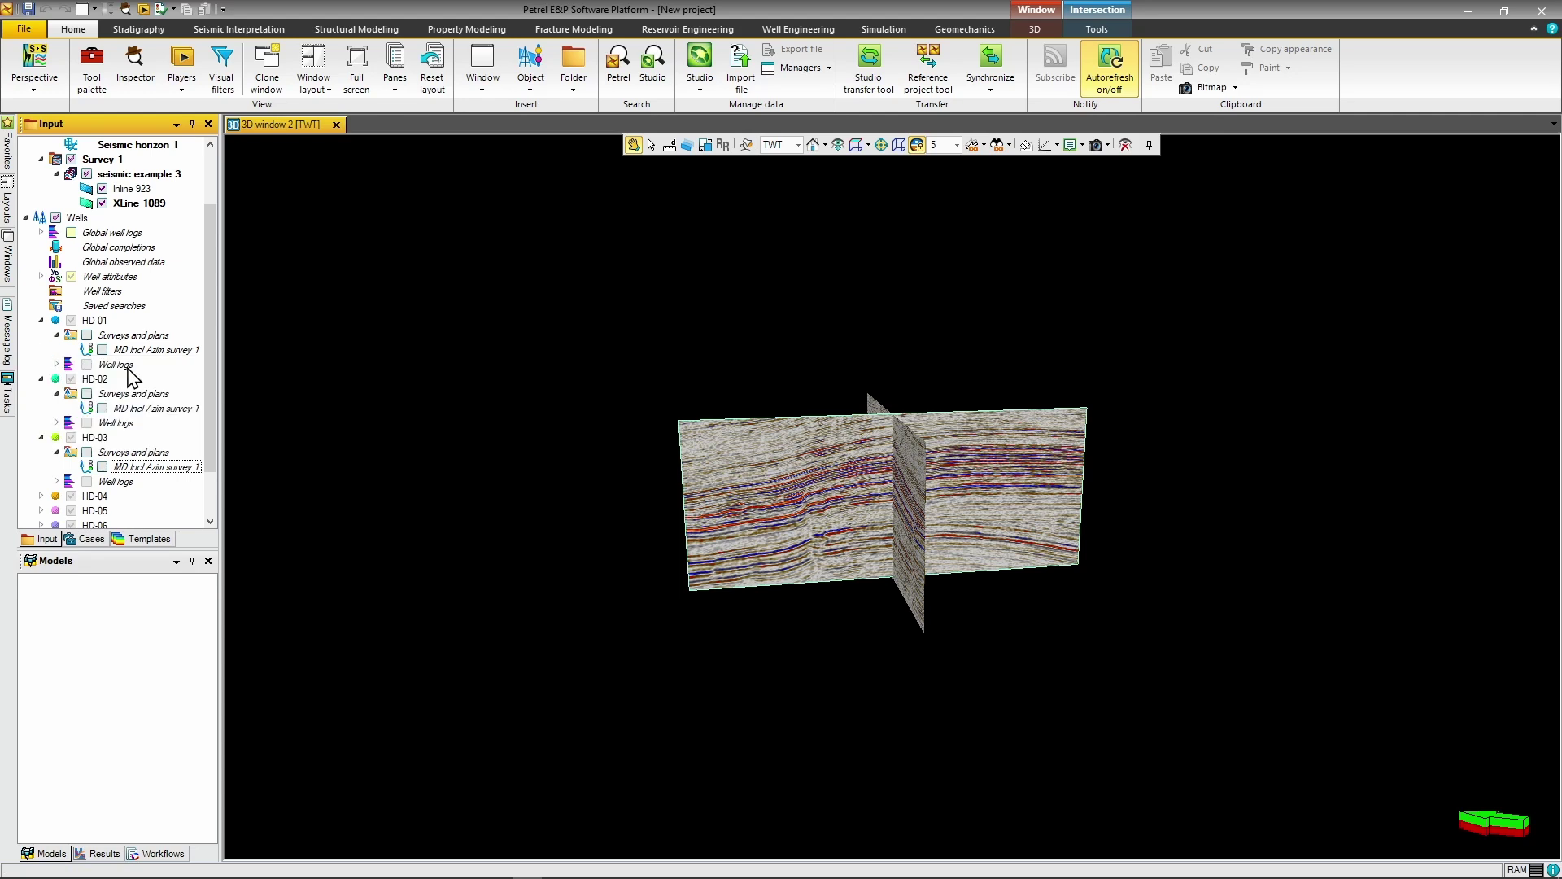
pyautogui.rightClick(79, 291)
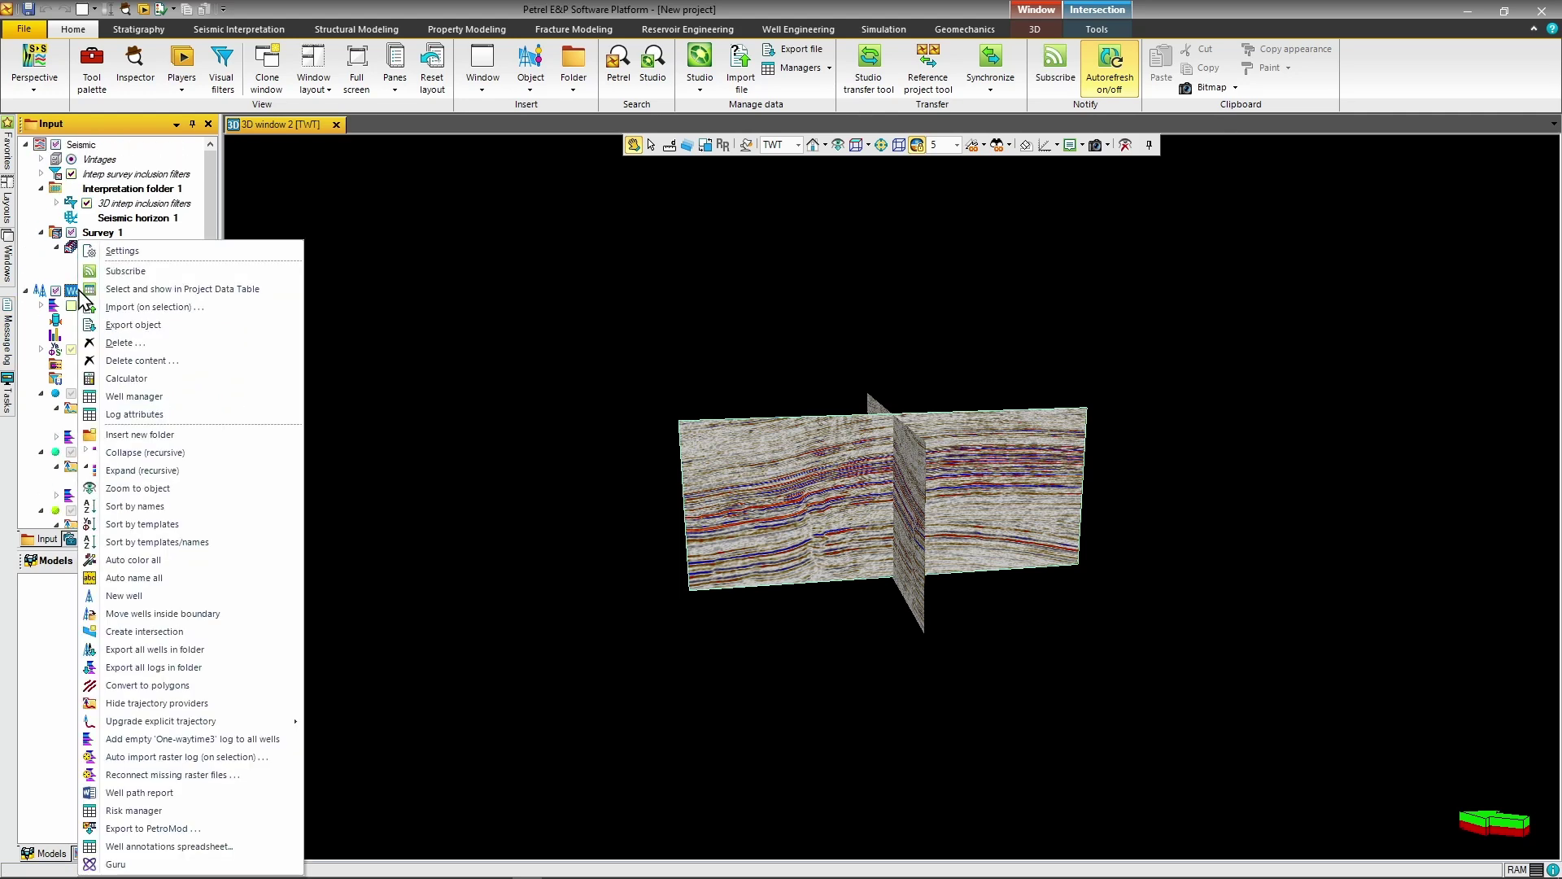
pyautogui.click(140, 257)
pyautogui.moveTo(324, 203); pyautogui.dragTo(439, 193)
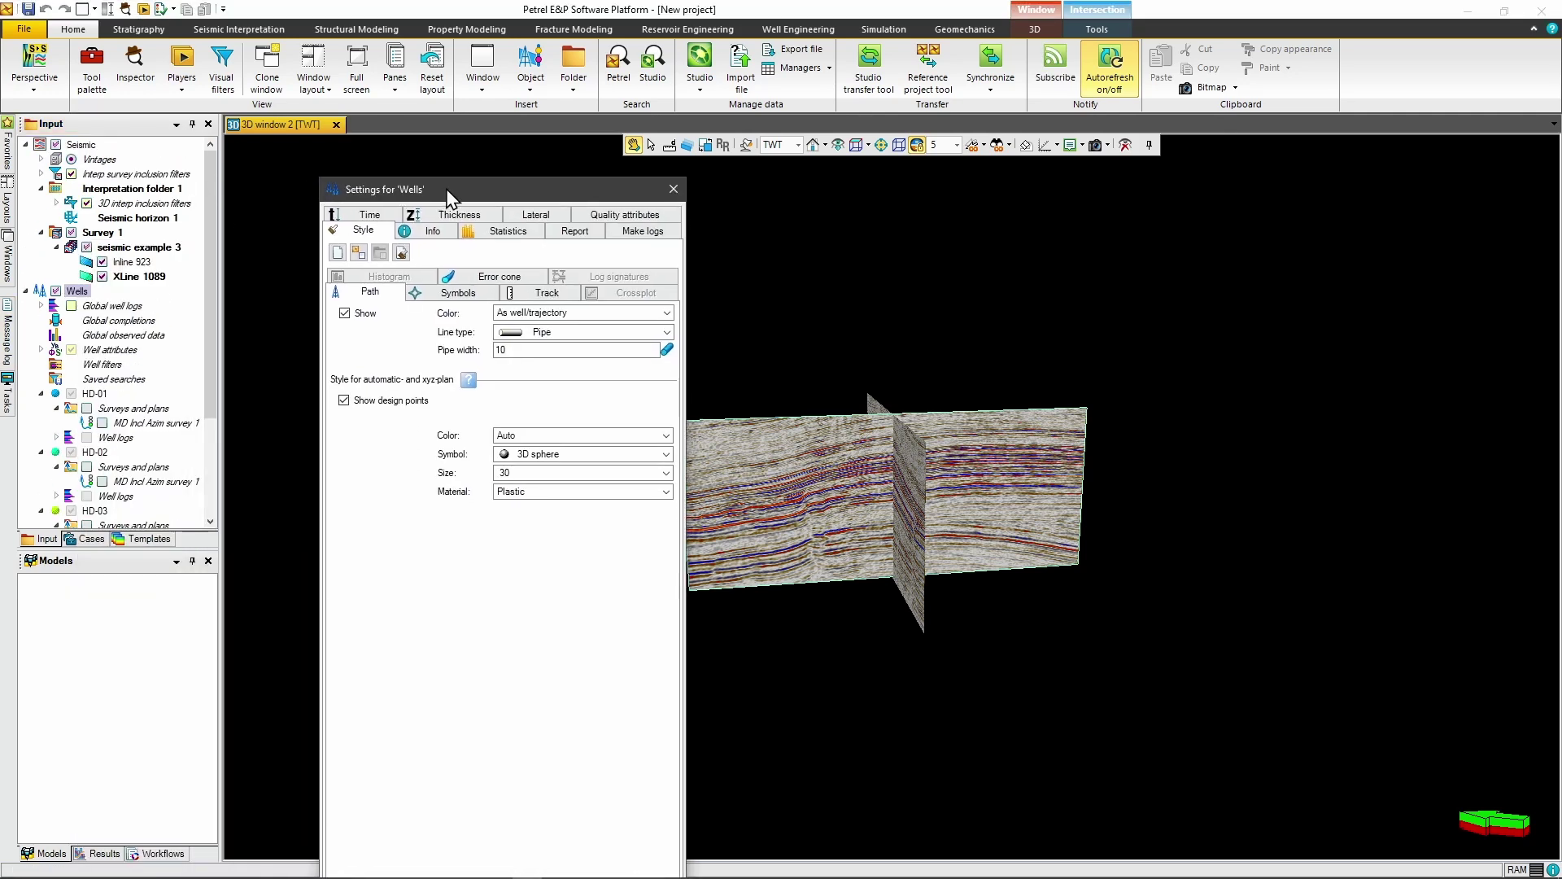
pyautogui.click(373, 215)
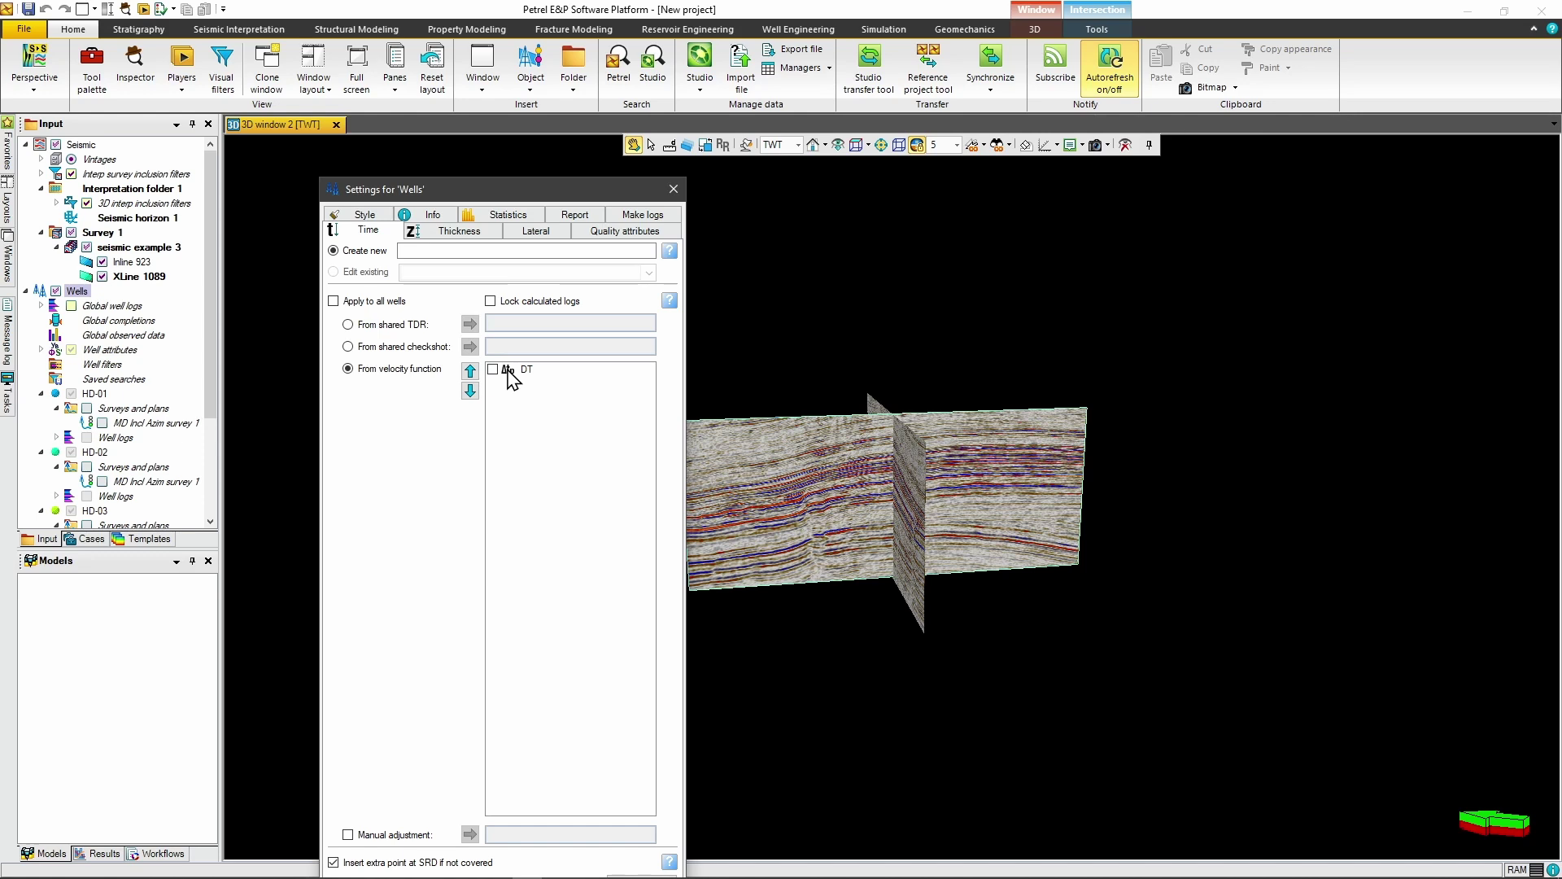
pyautogui.click(544, 370)
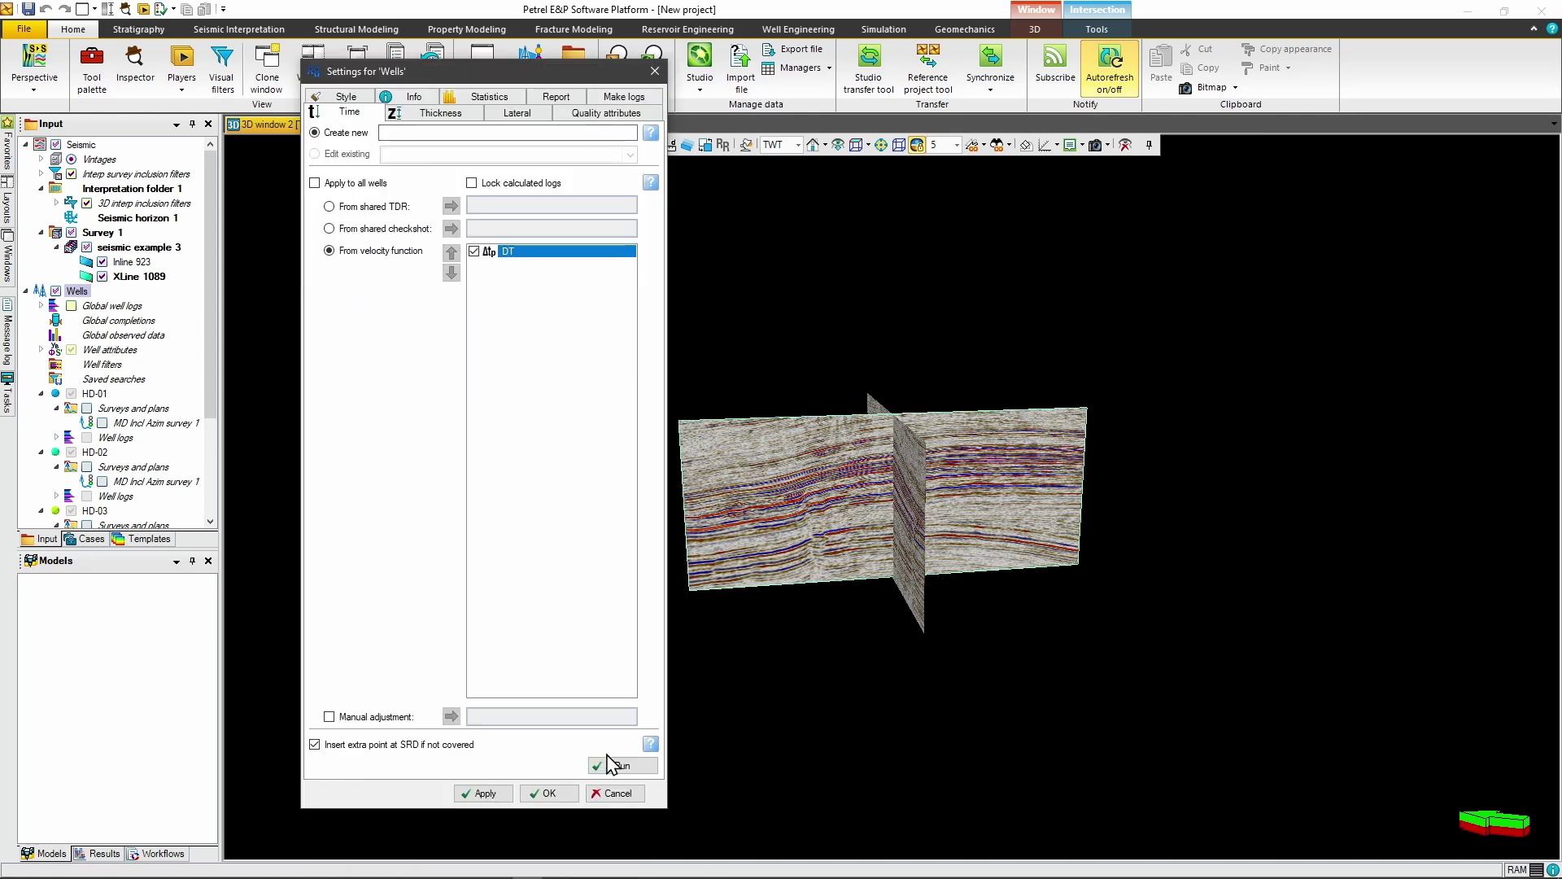
pyautogui.click(625, 766)
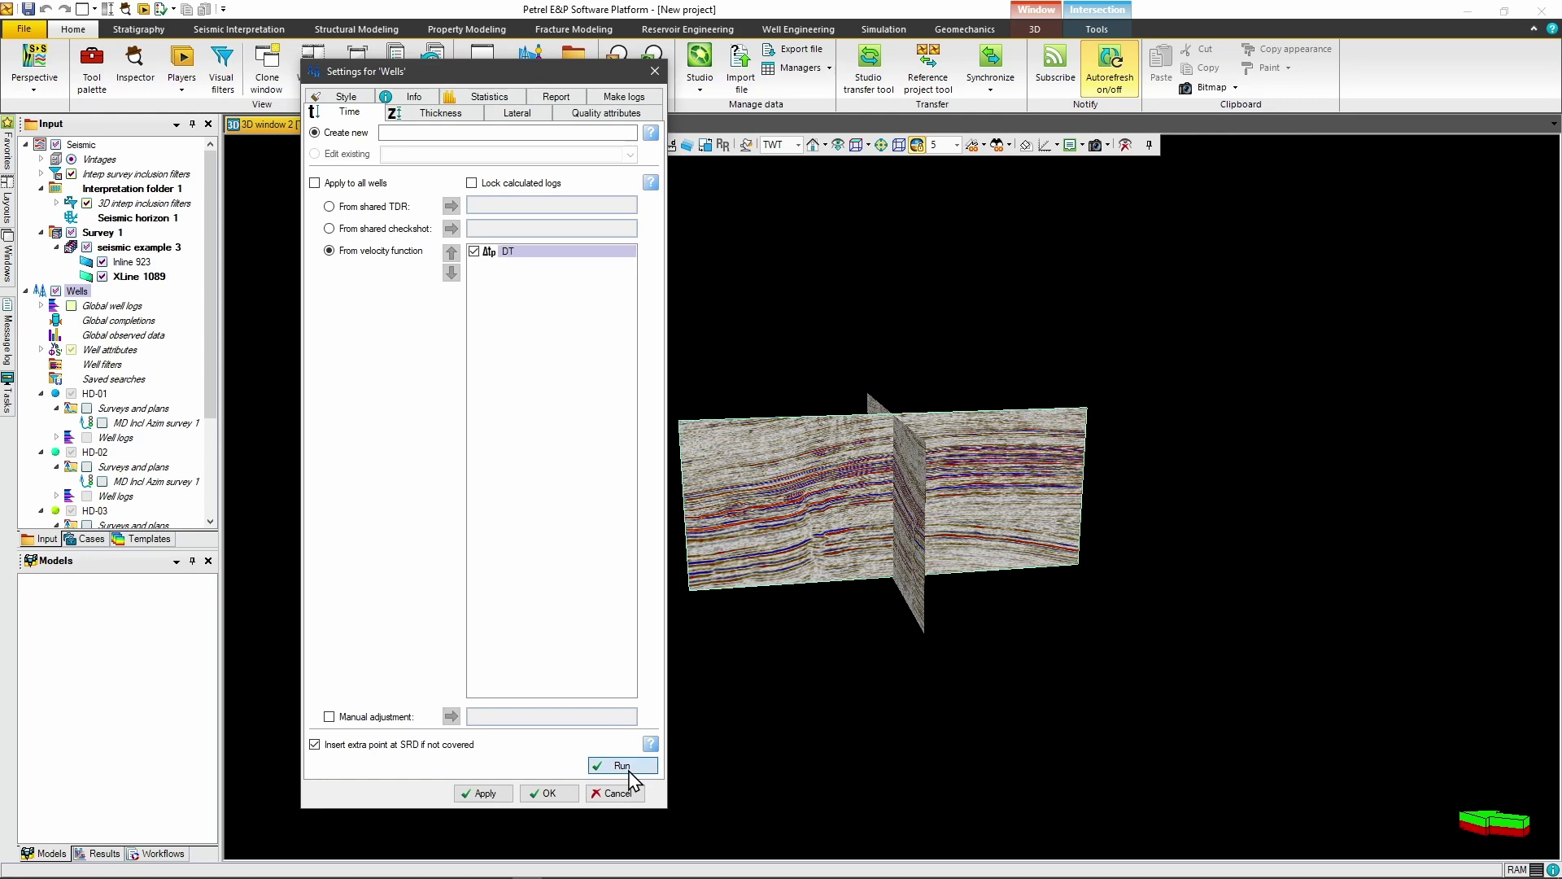
pyautogui.click(549, 793)
# Compare the wells with the seismic sections in TWT, switching the 3D window's domain to Any and back to TWT
pyautogui.moveTo(913, 510); pyautogui.dragTo(922, 398)
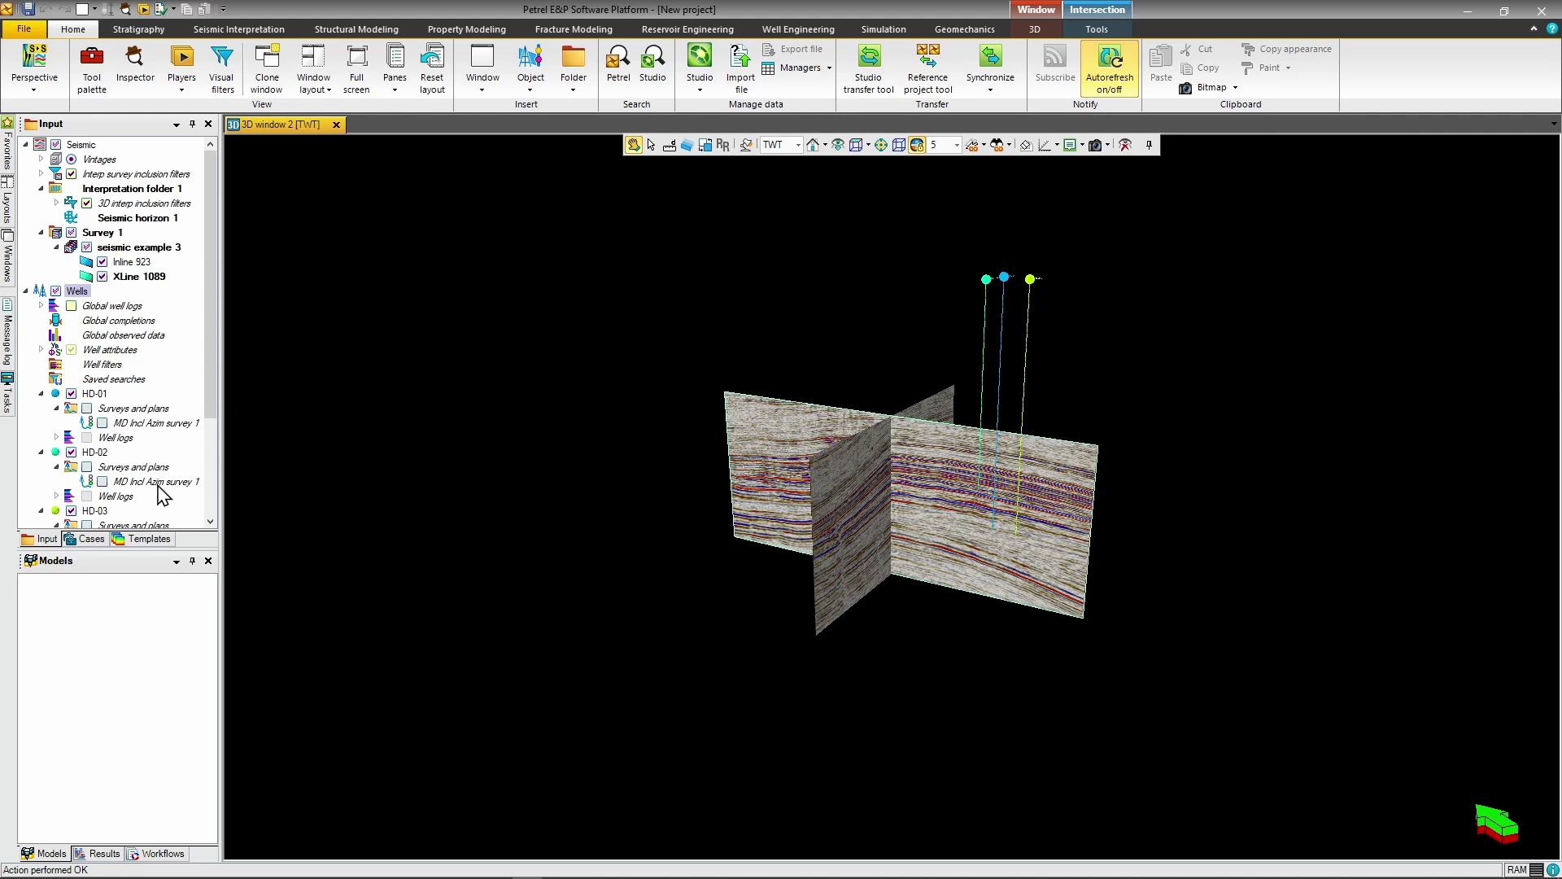
pyautogui.scroll(-1, 213, 388)
pyautogui.moveTo(1025, 464); pyautogui.dragTo(987, 464)
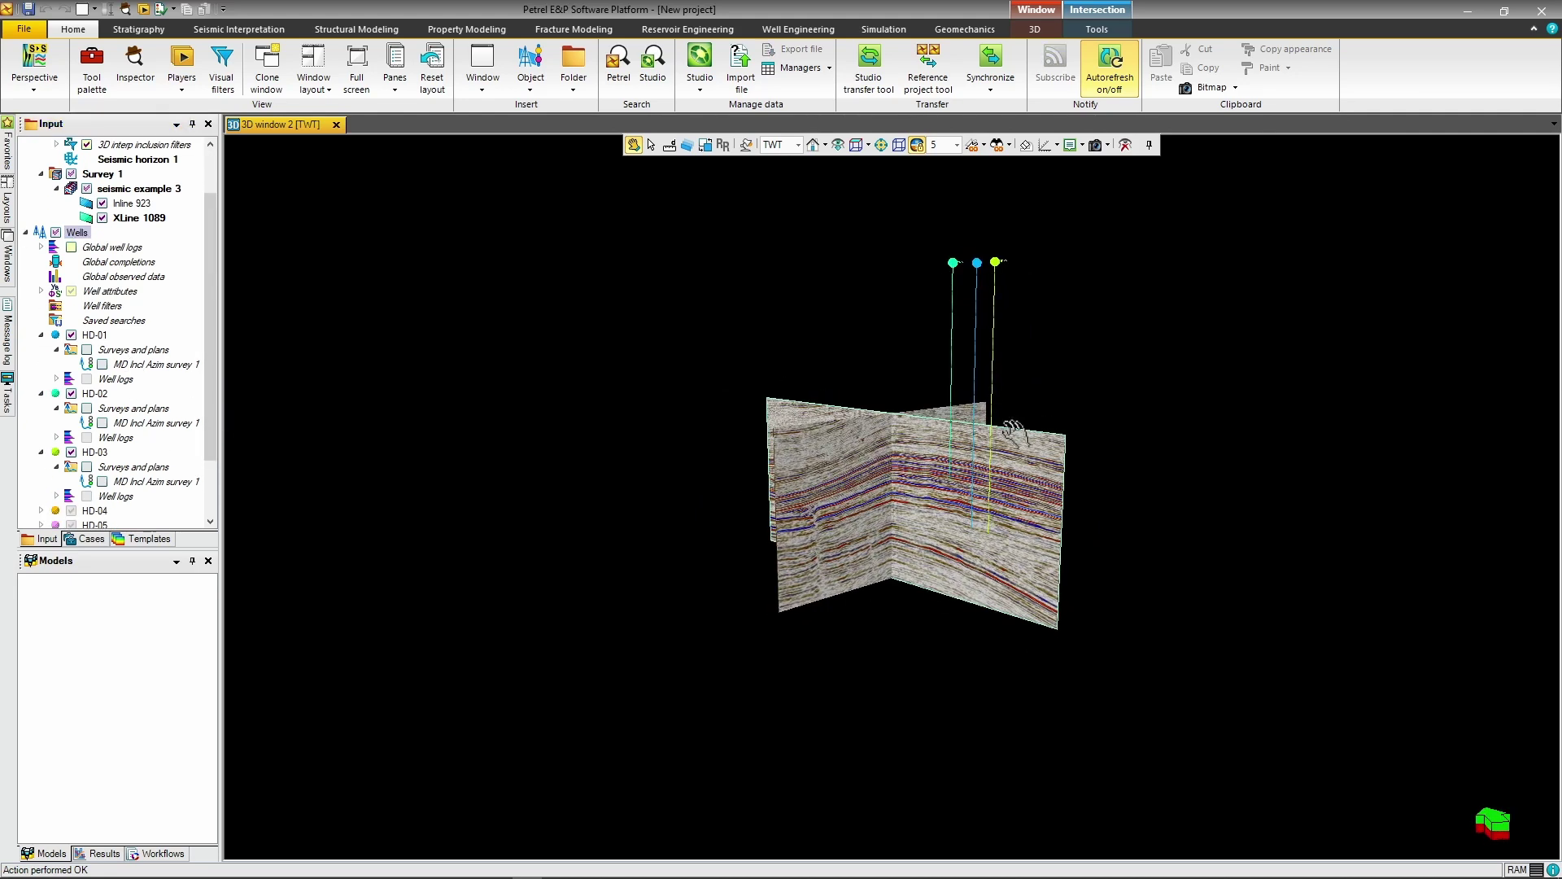
pyautogui.scroll(5, 1013, 429)
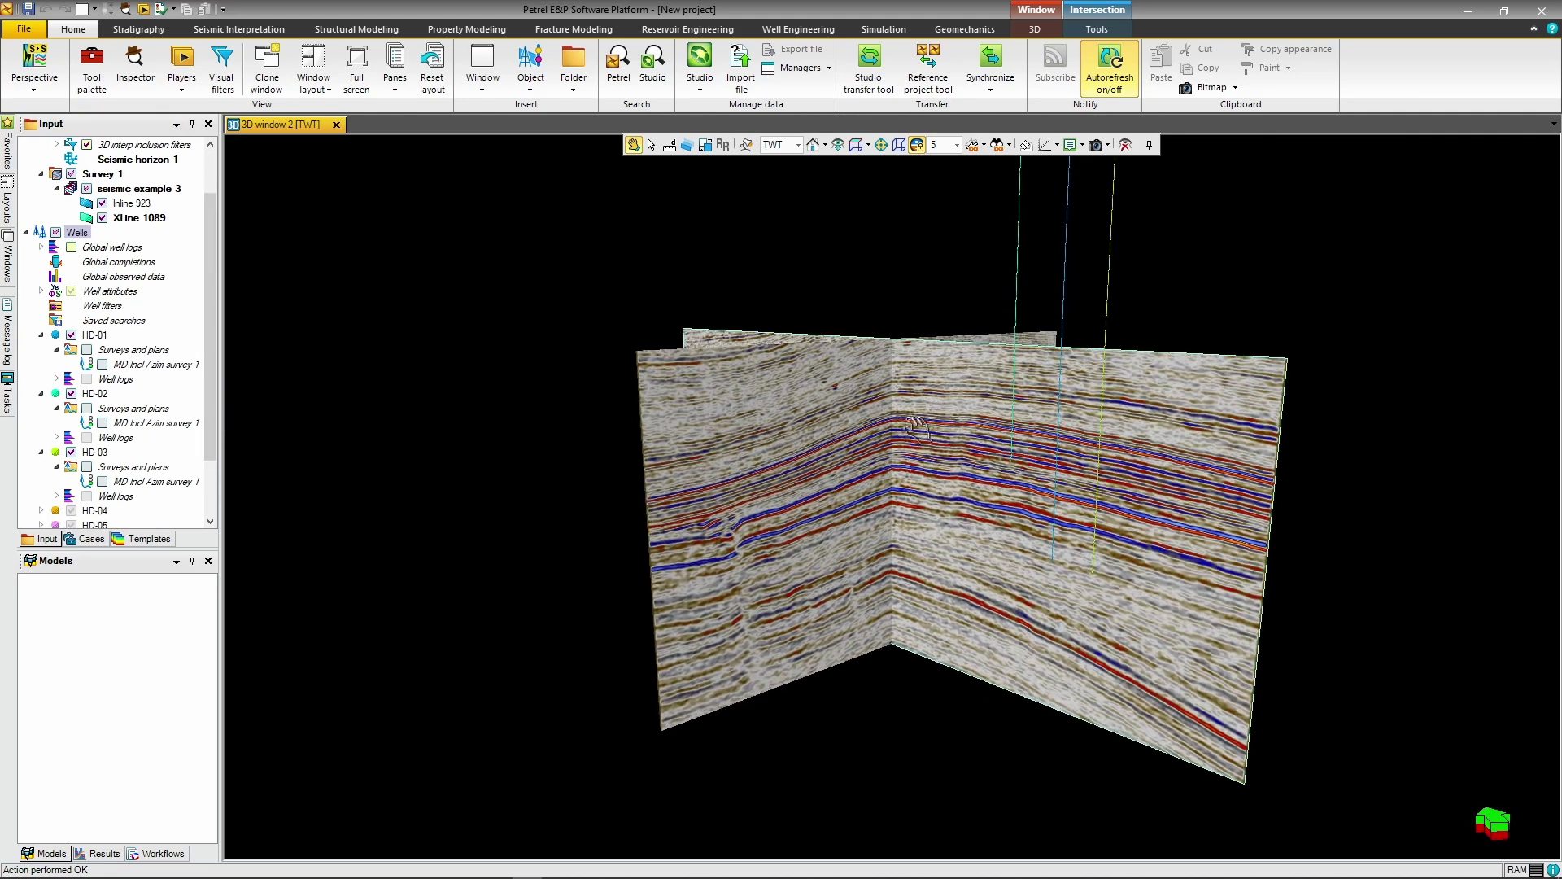
pyautogui.moveTo(916, 425); pyautogui.dragTo(814, 244)
pyautogui.click(797, 145)
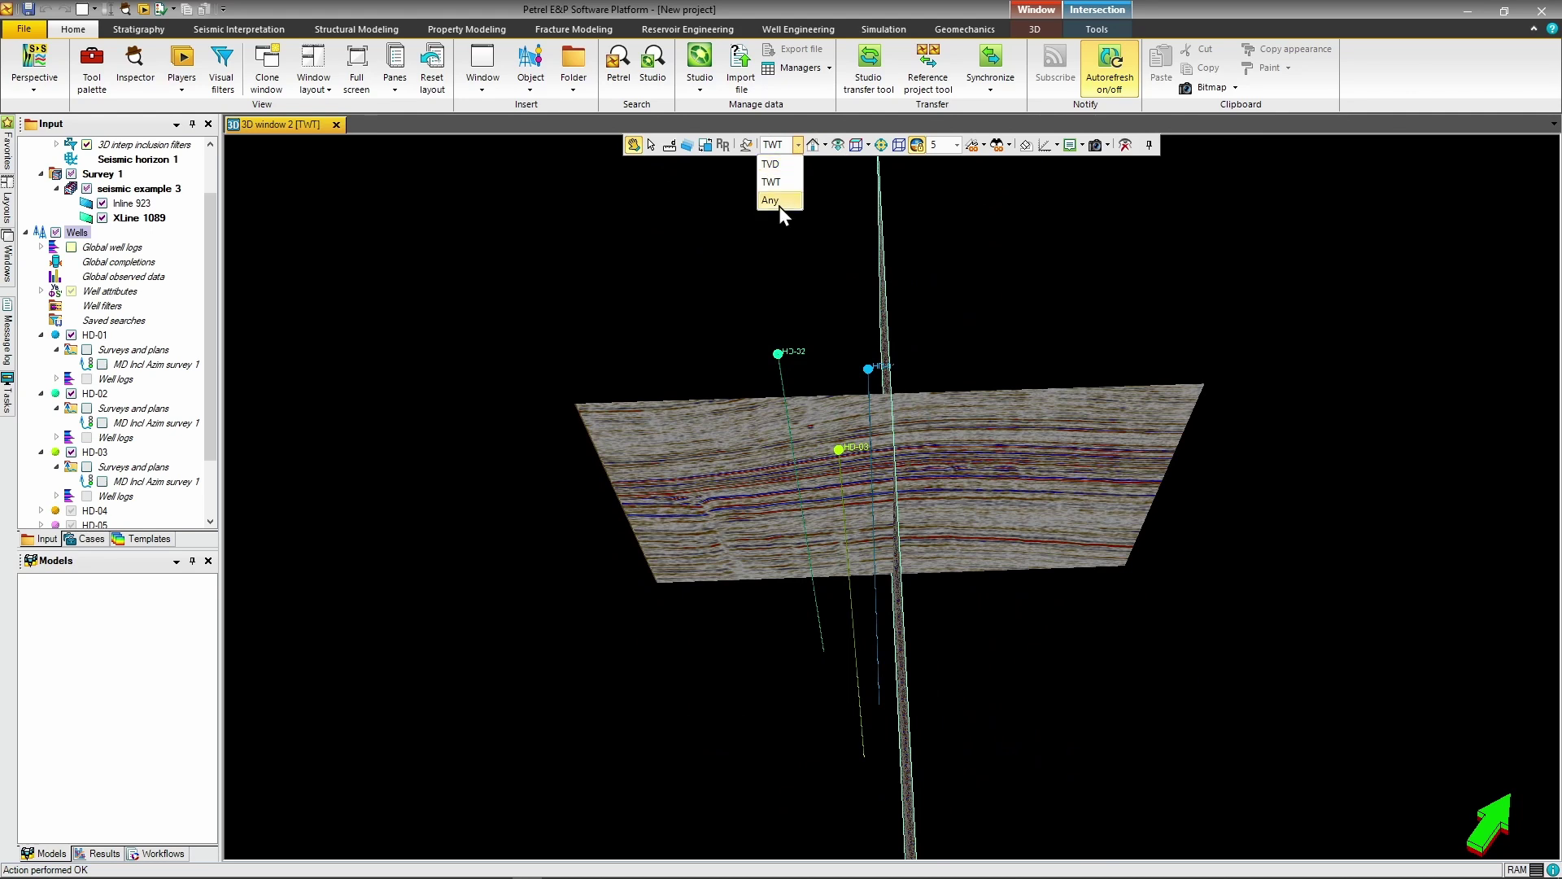
pyautogui.click(775, 202)
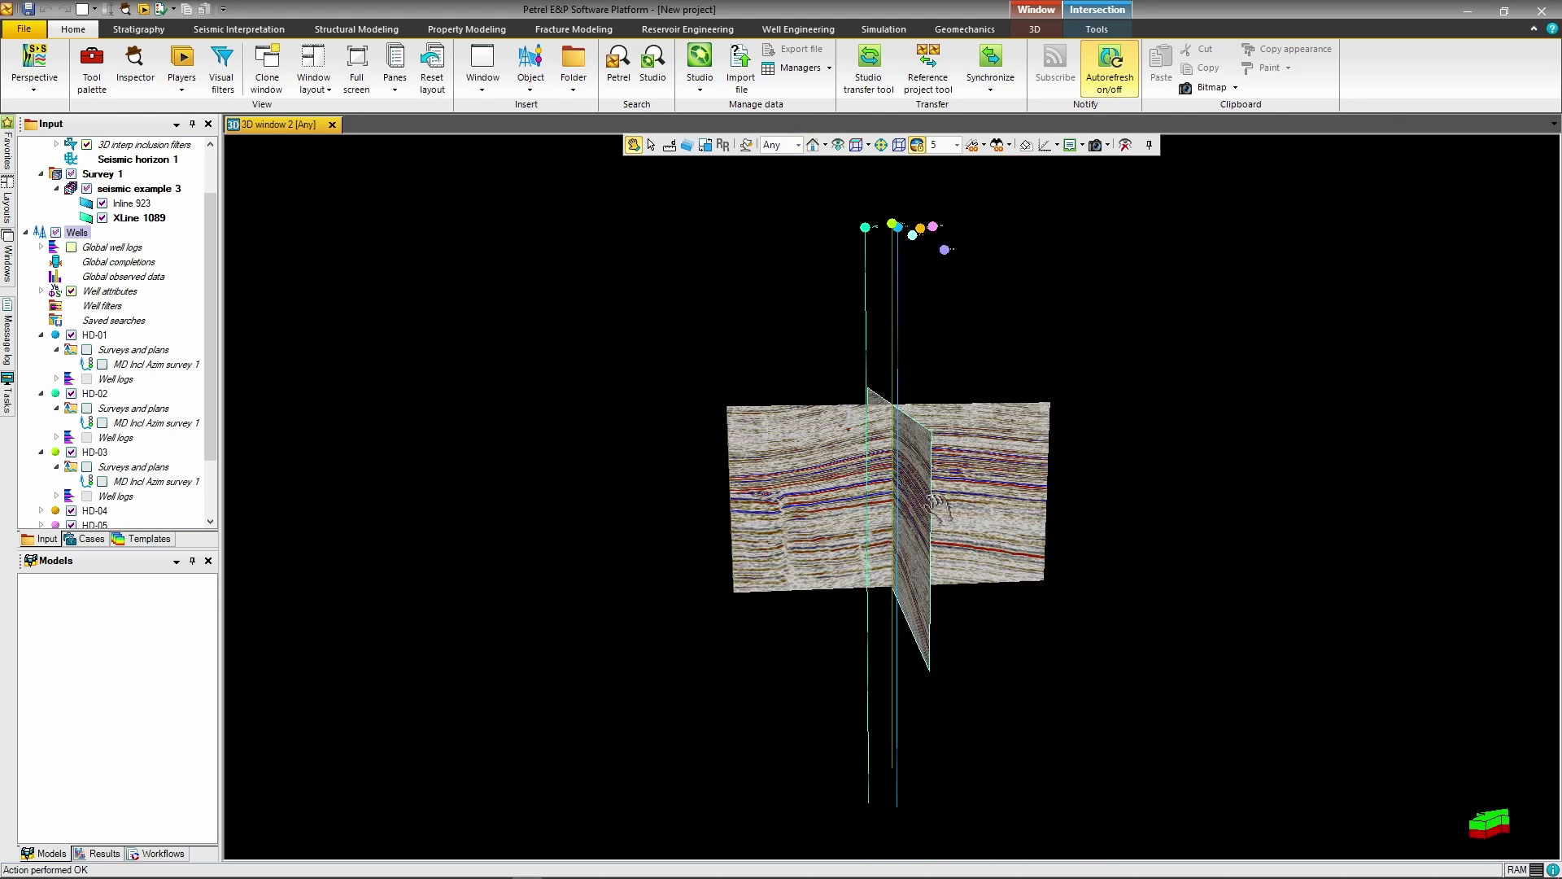
pyautogui.click(797, 145)
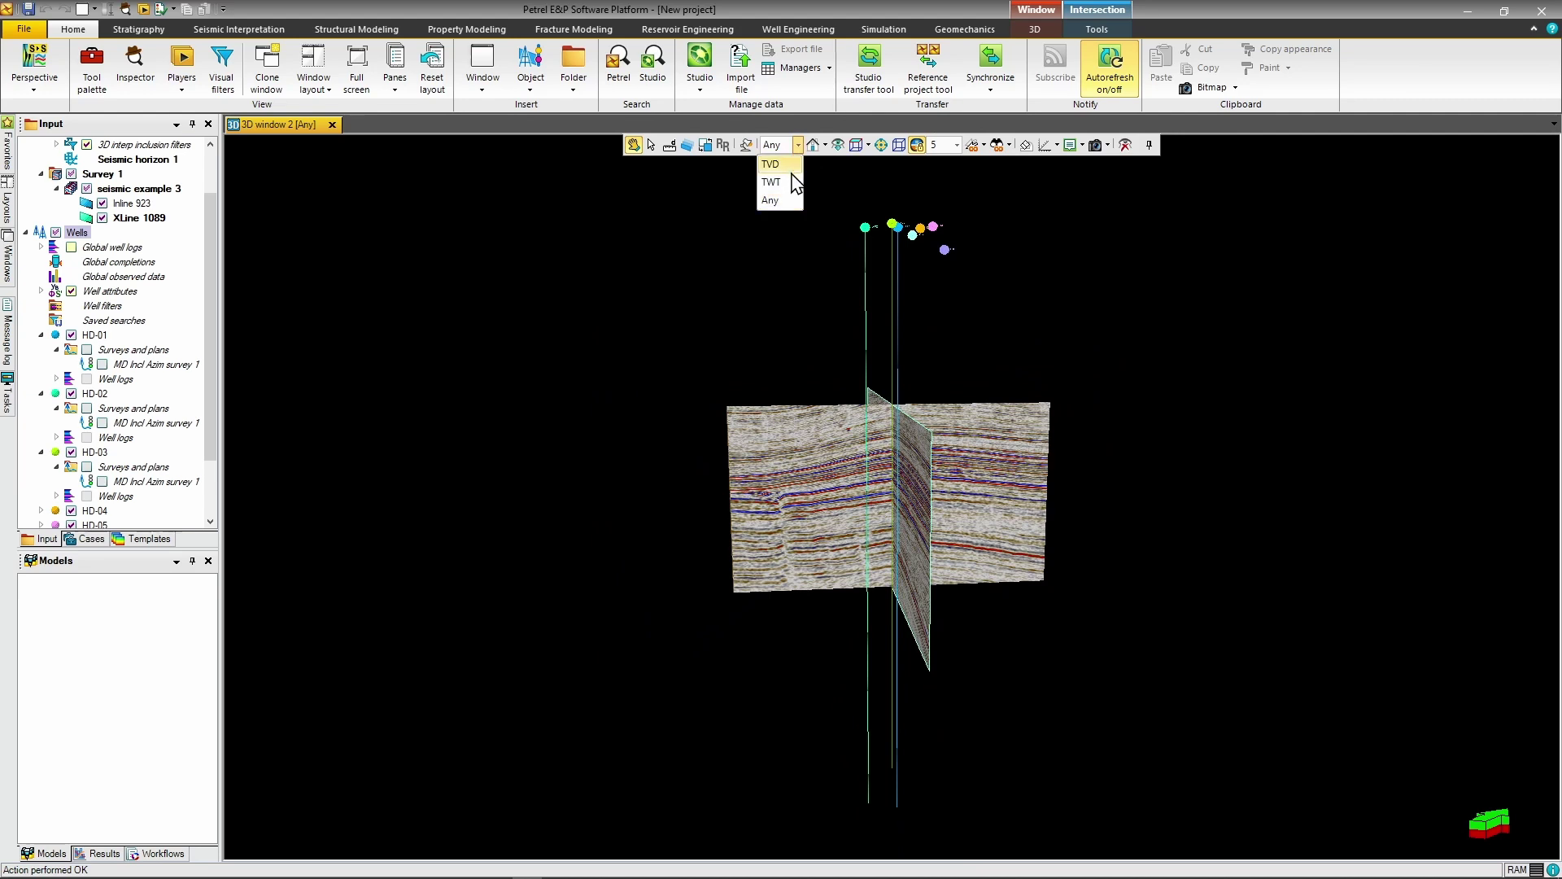
pyautogui.click(788, 182)
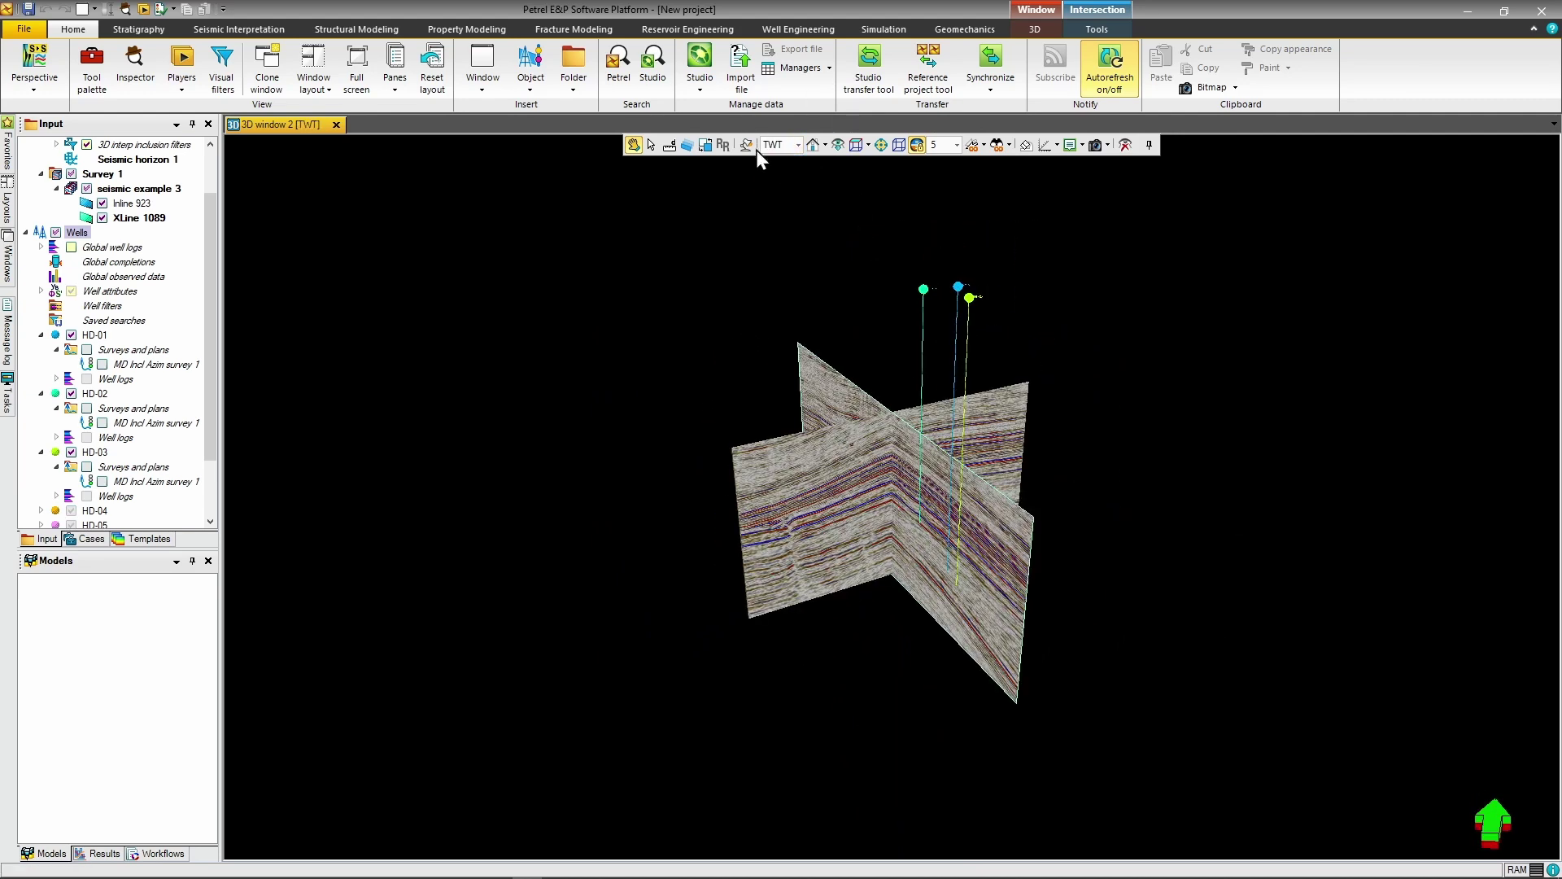
pyautogui.moveTo(800, 547); pyautogui.dragTo(1152, 567)
pyautogui.scroll(3, 981, 469)
# Import CK.las in Checkshots format (ASCII) into the project, accepting the column, datum and input data settings for all files
pyautogui.rightClick(35, 338)
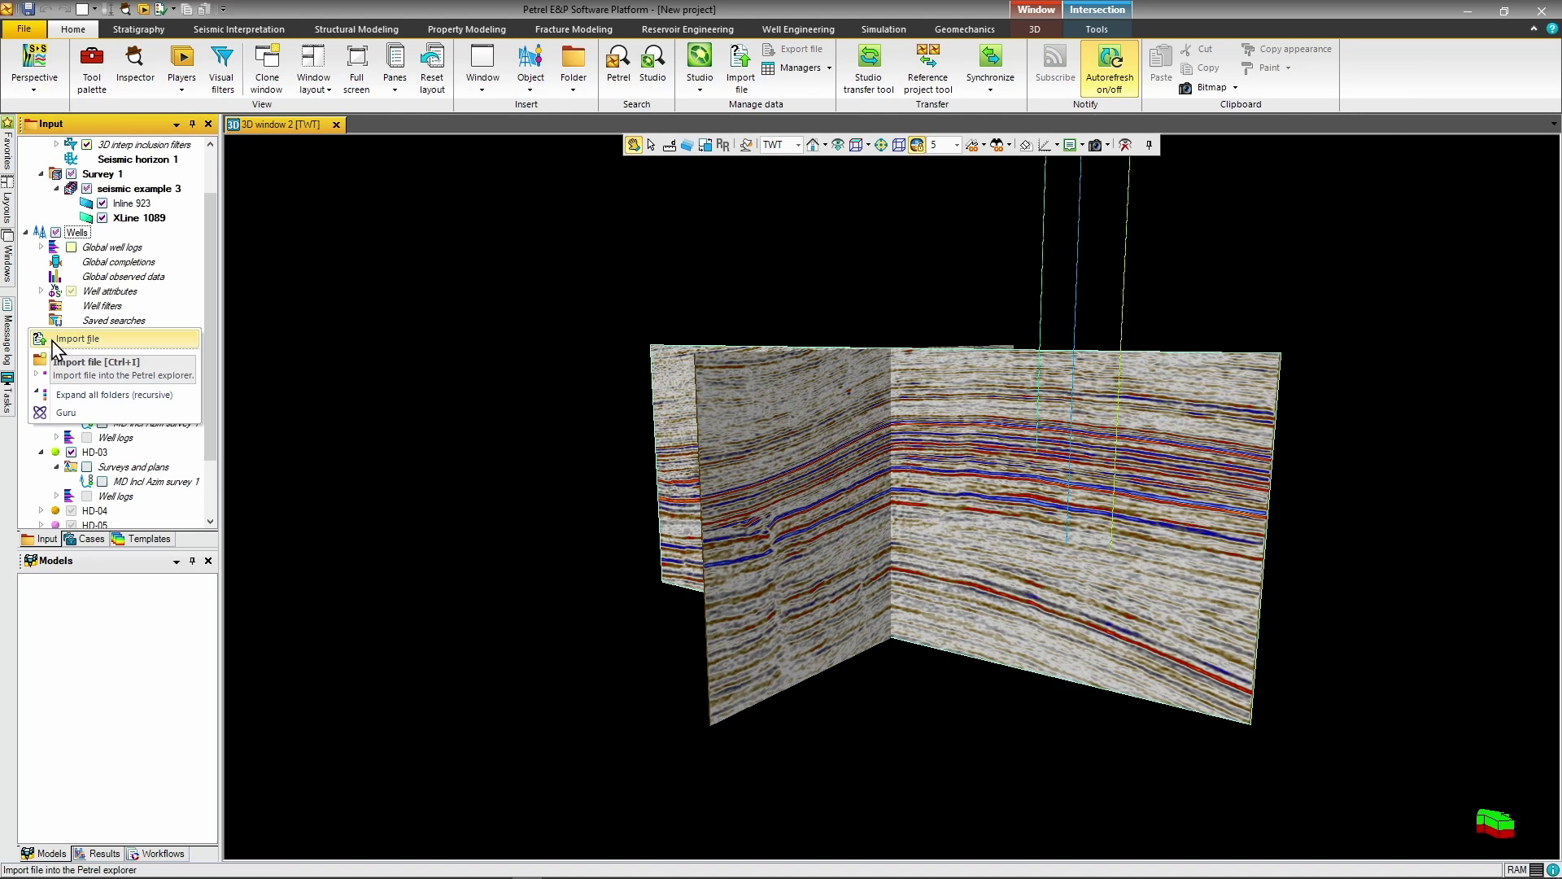
pyautogui.click(53, 342)
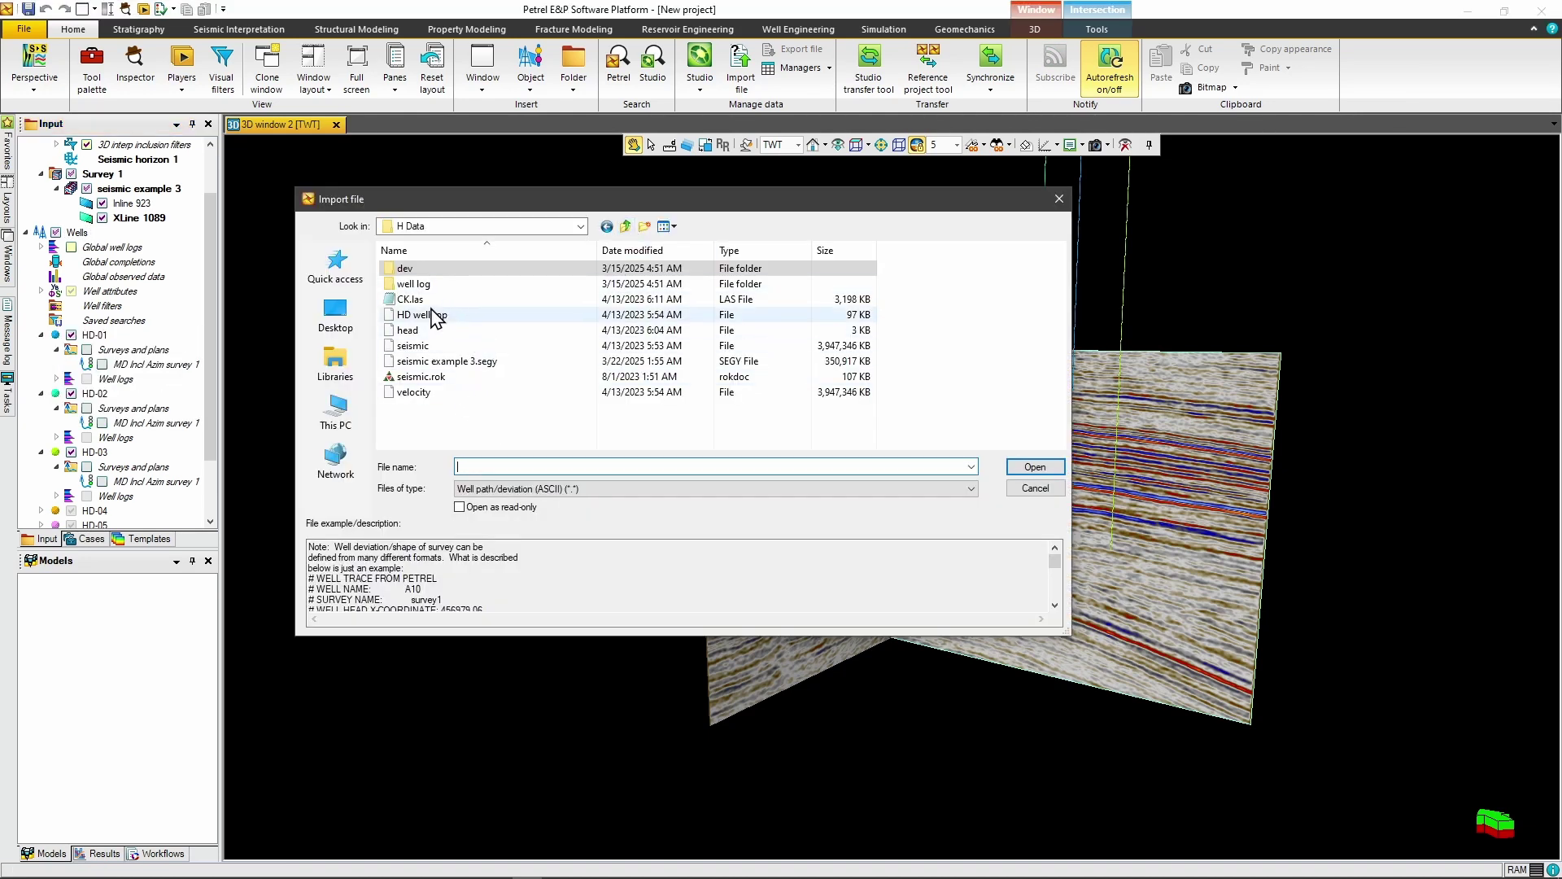
pyautogui.click(410, 299)
pyautogui.click(514, 488)
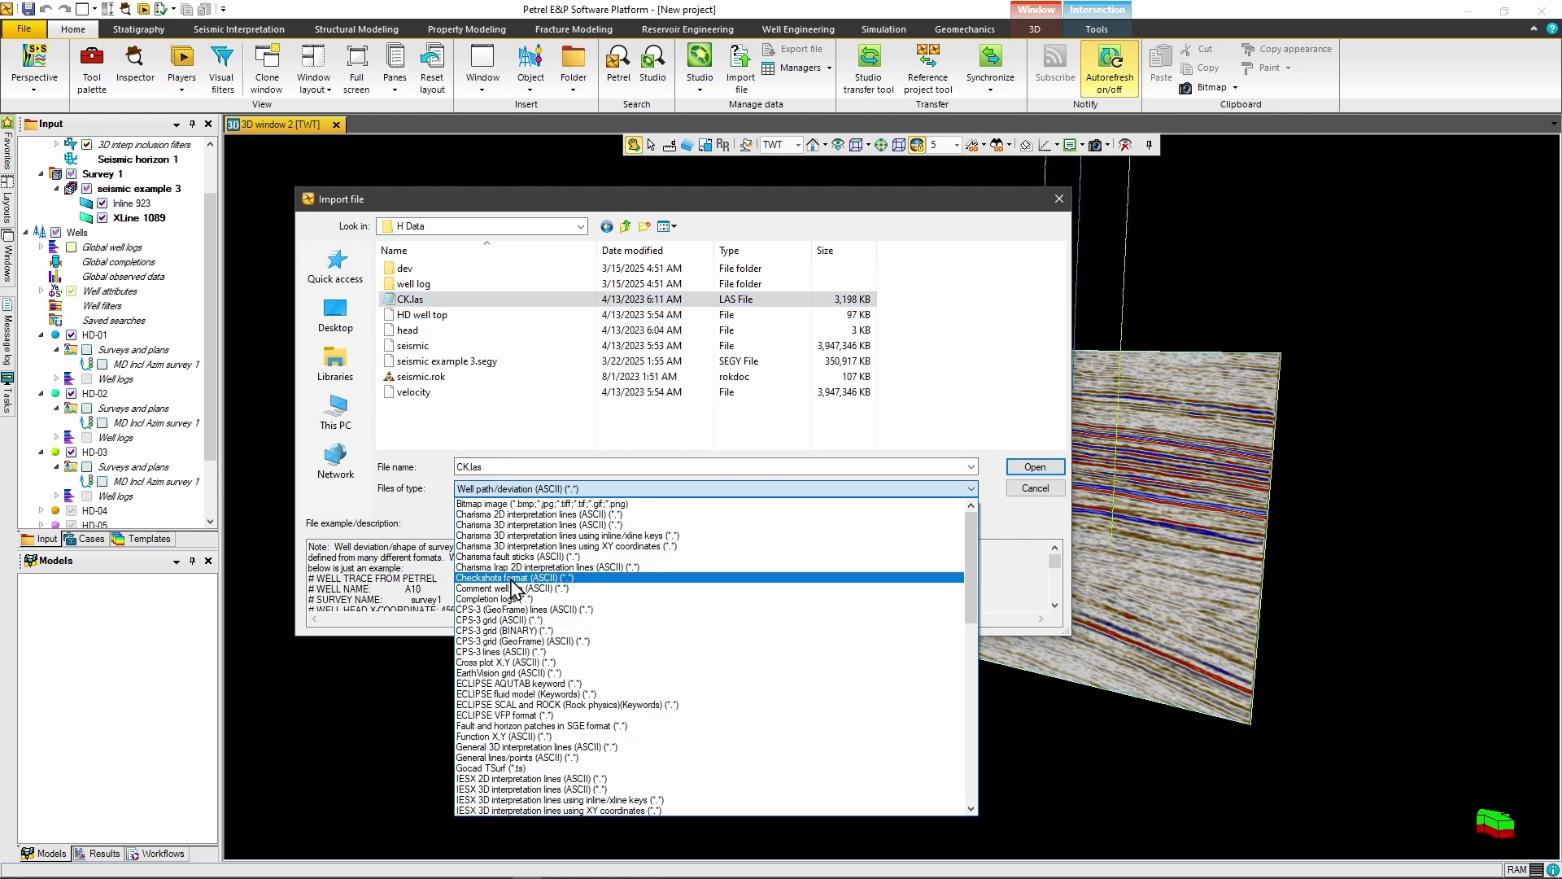
pyautogui.click(514, 580)
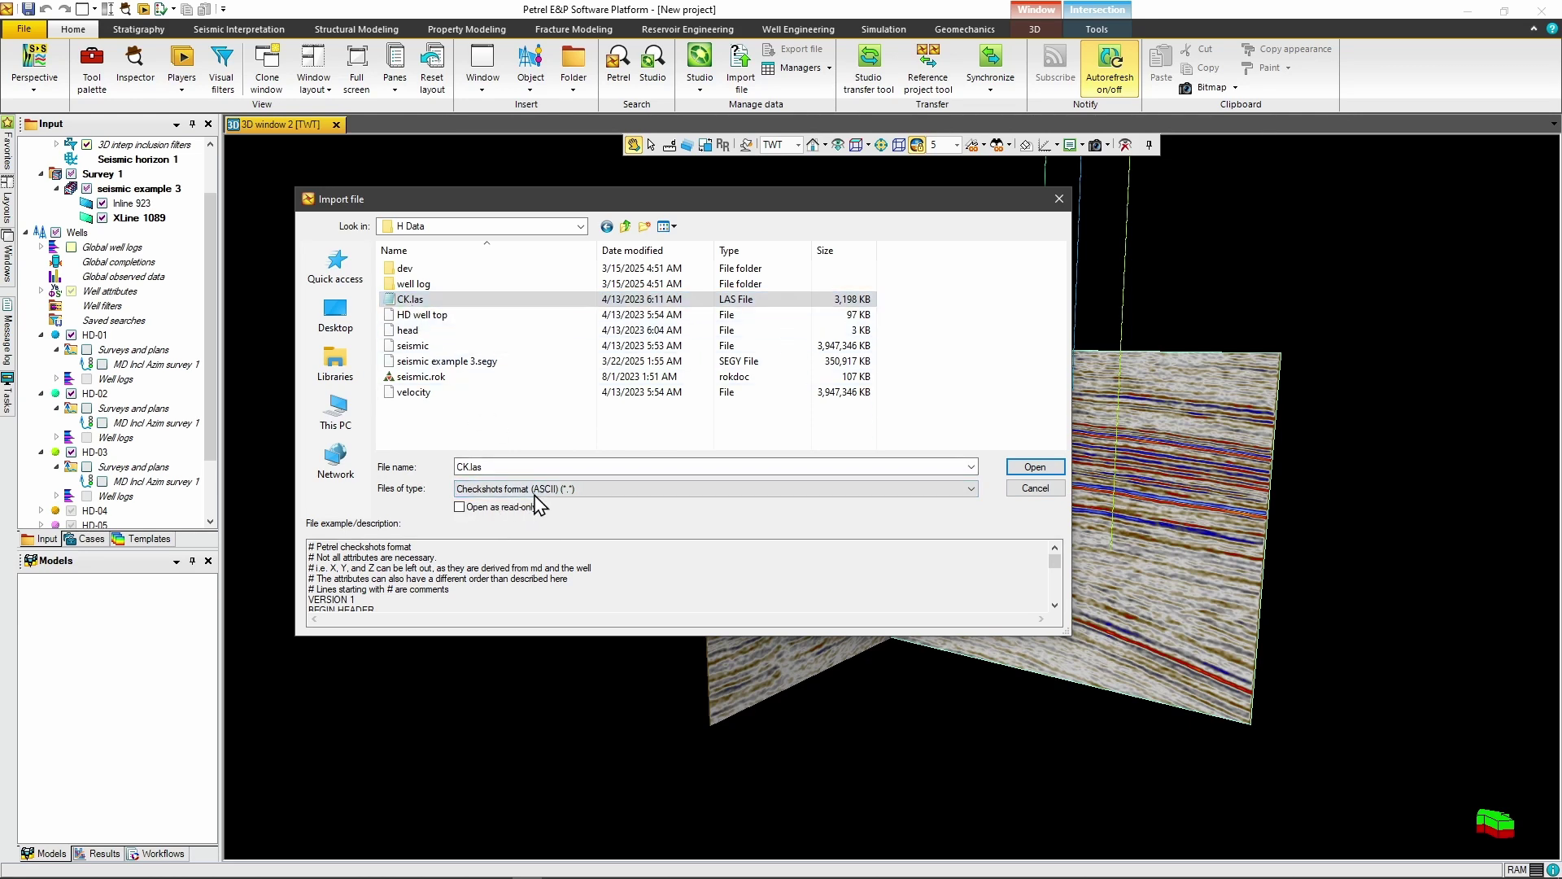
pyautogui.click(1035, 468)
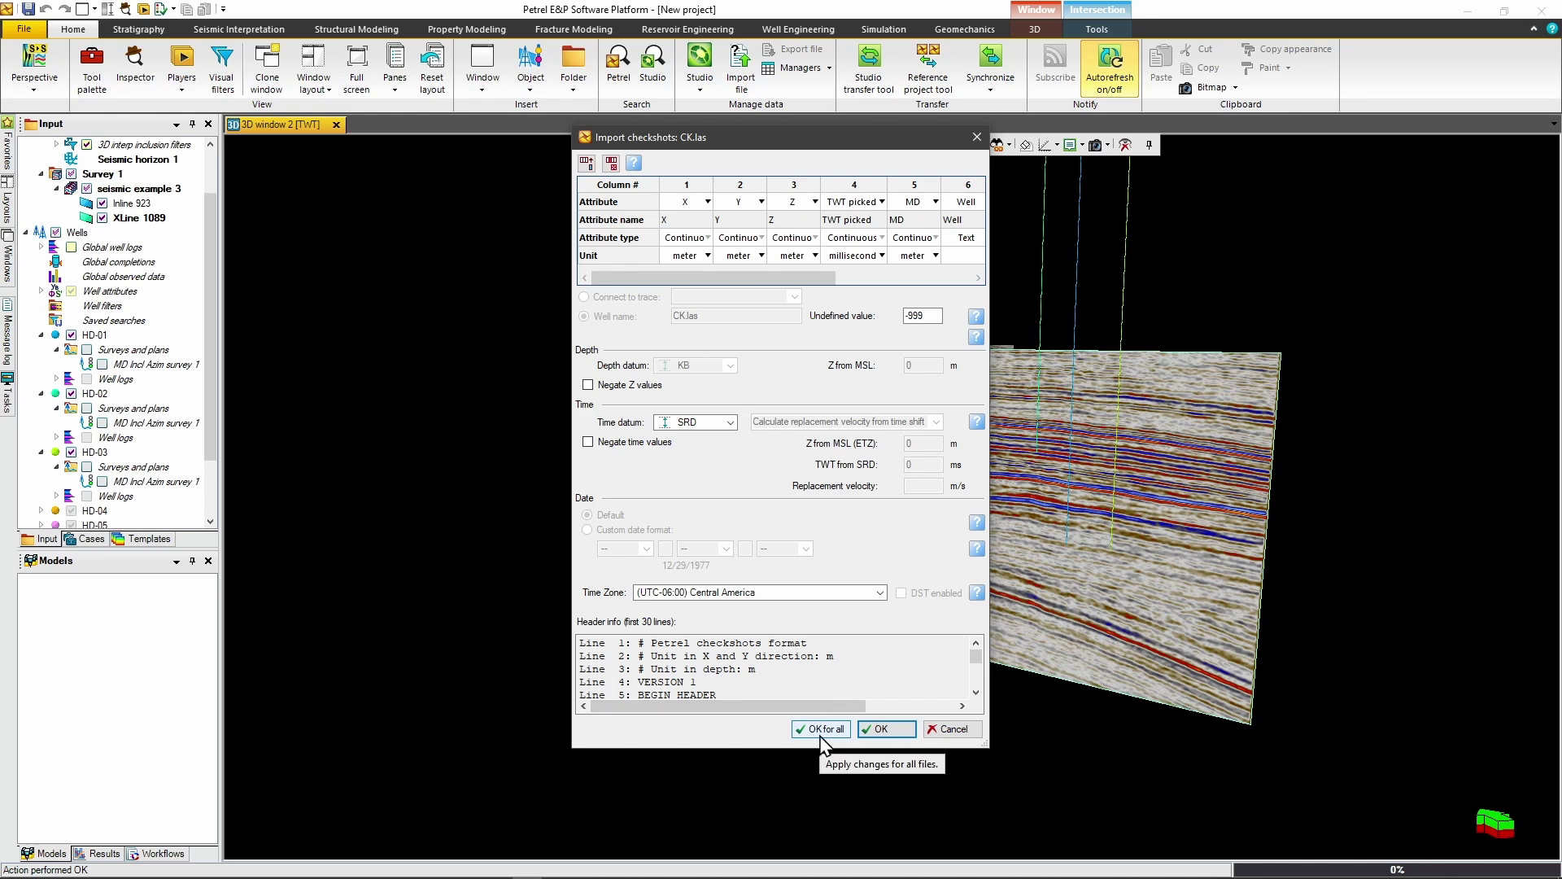
pyautogui.click(819, 735)
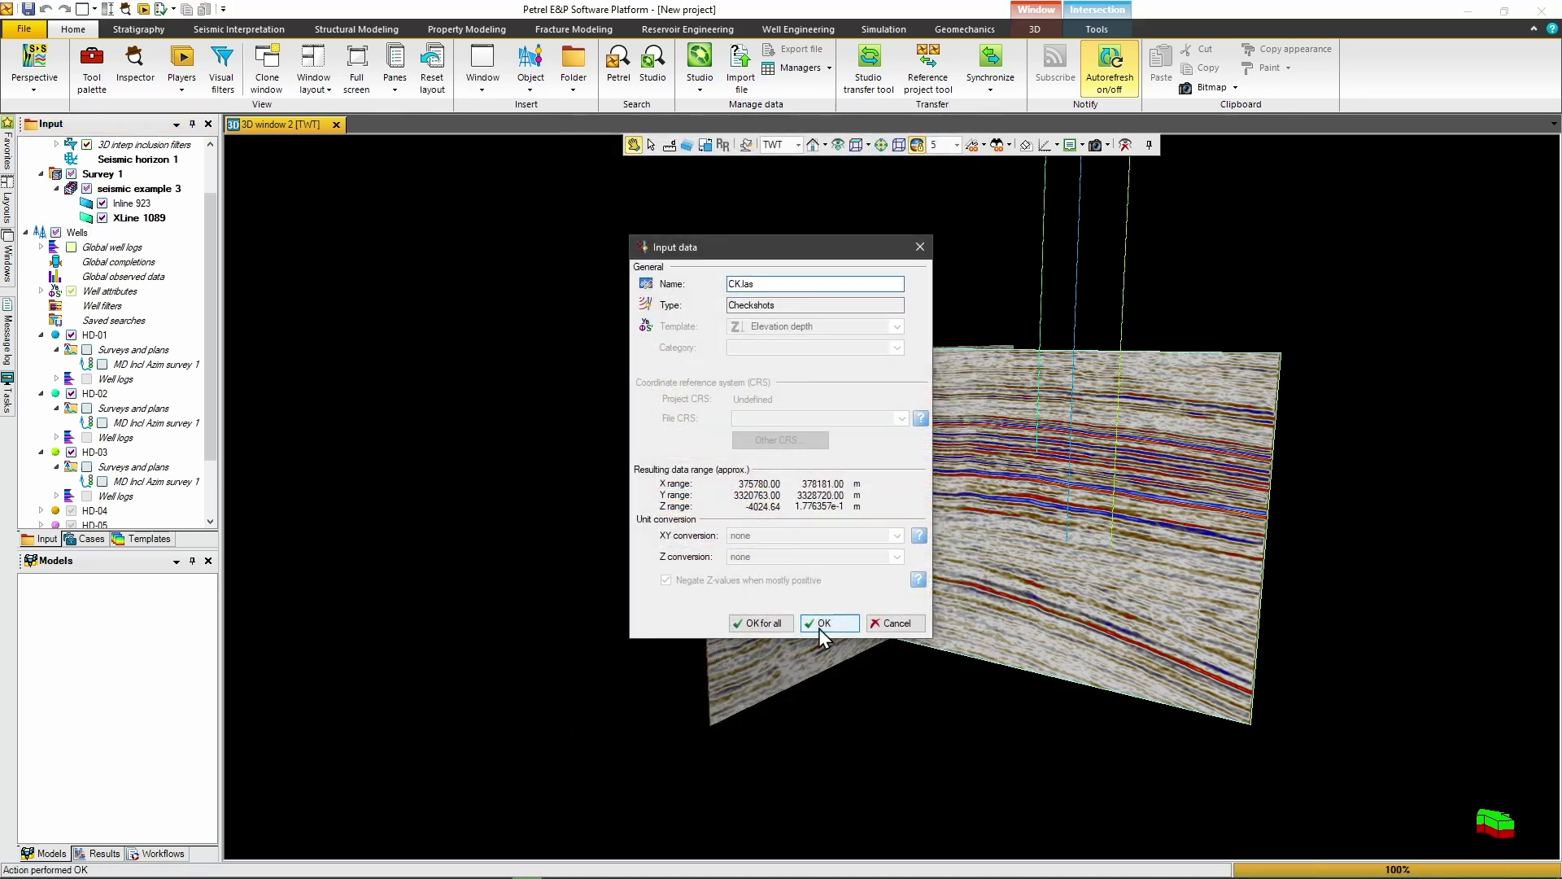
pyautogui.click(783, 631)
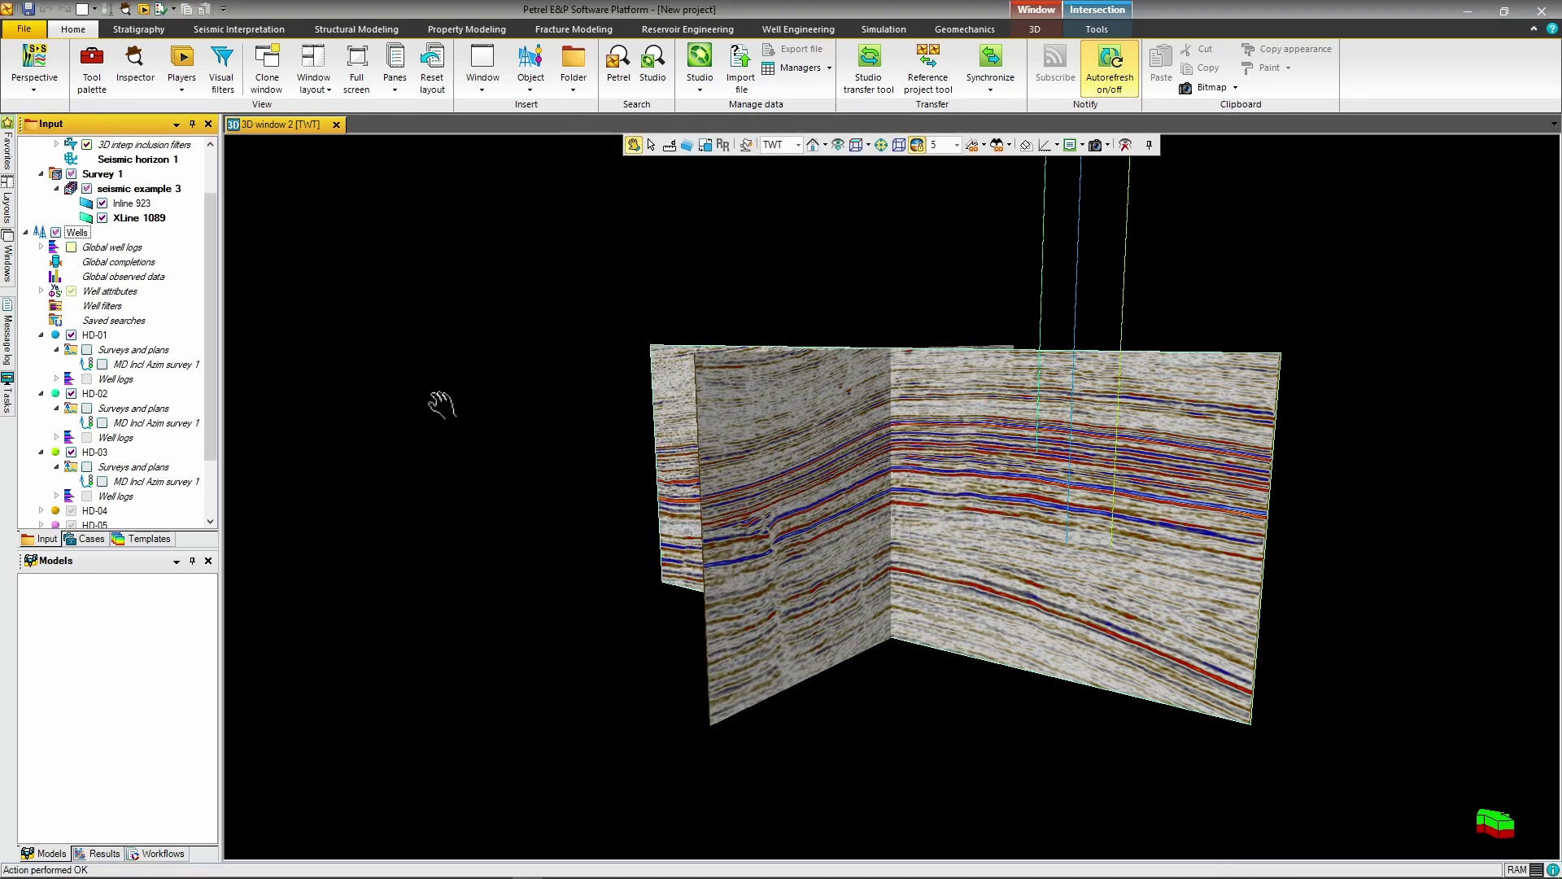
# Create a Sonic calibration study for well HD-01 using the DT log and CK.las checkshots, and add knee points at the checkshot samples
pyautogui.moveTo(214, 319); pyautogui.dragTo(213, 258)
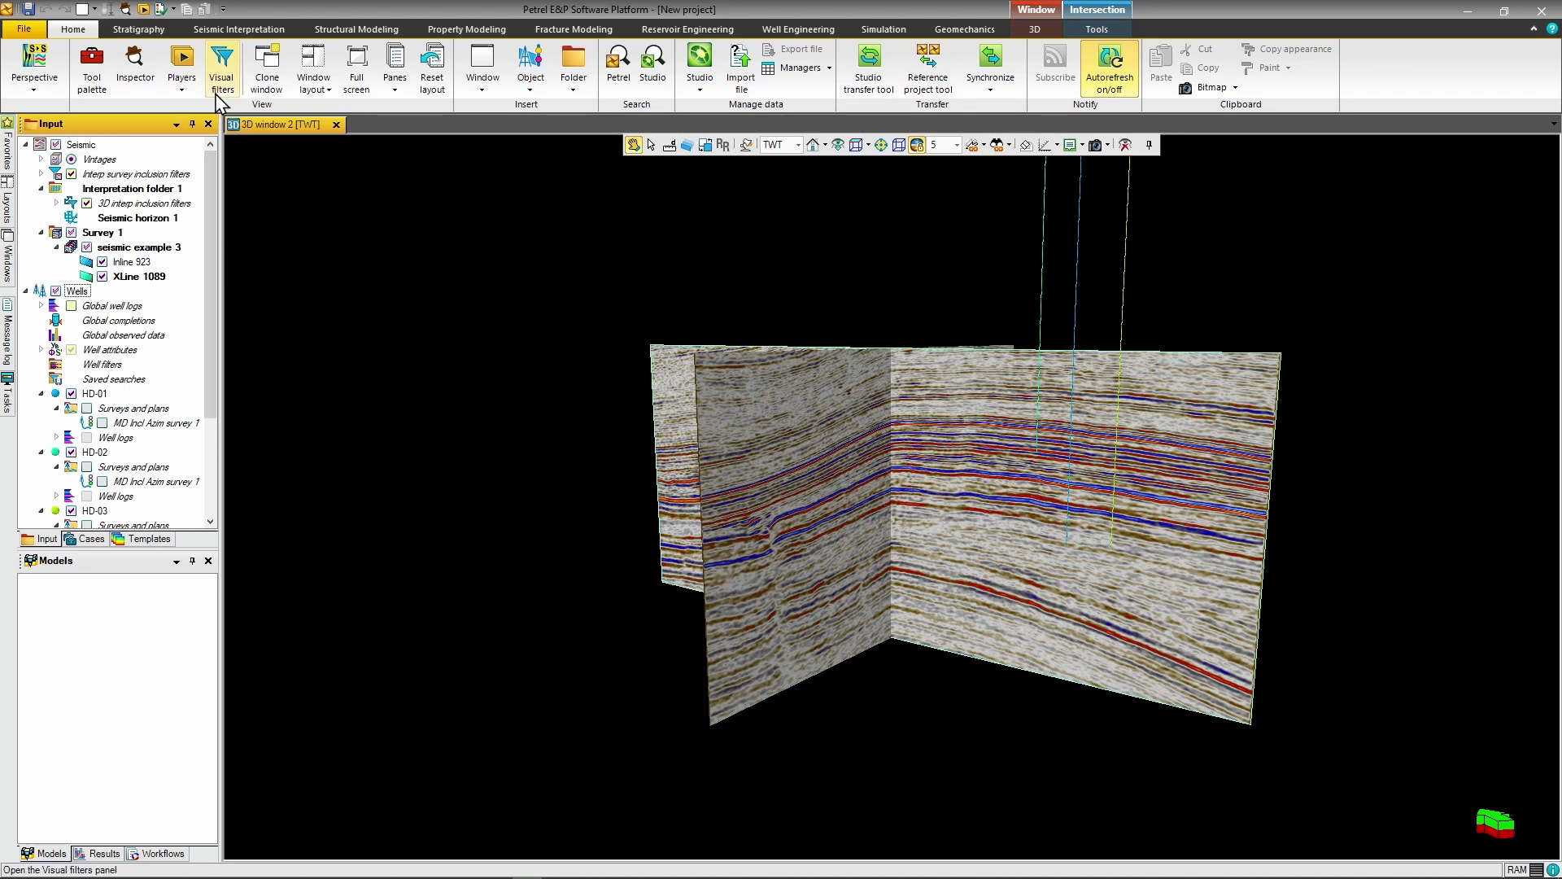
pyautogui.click(243, 30)
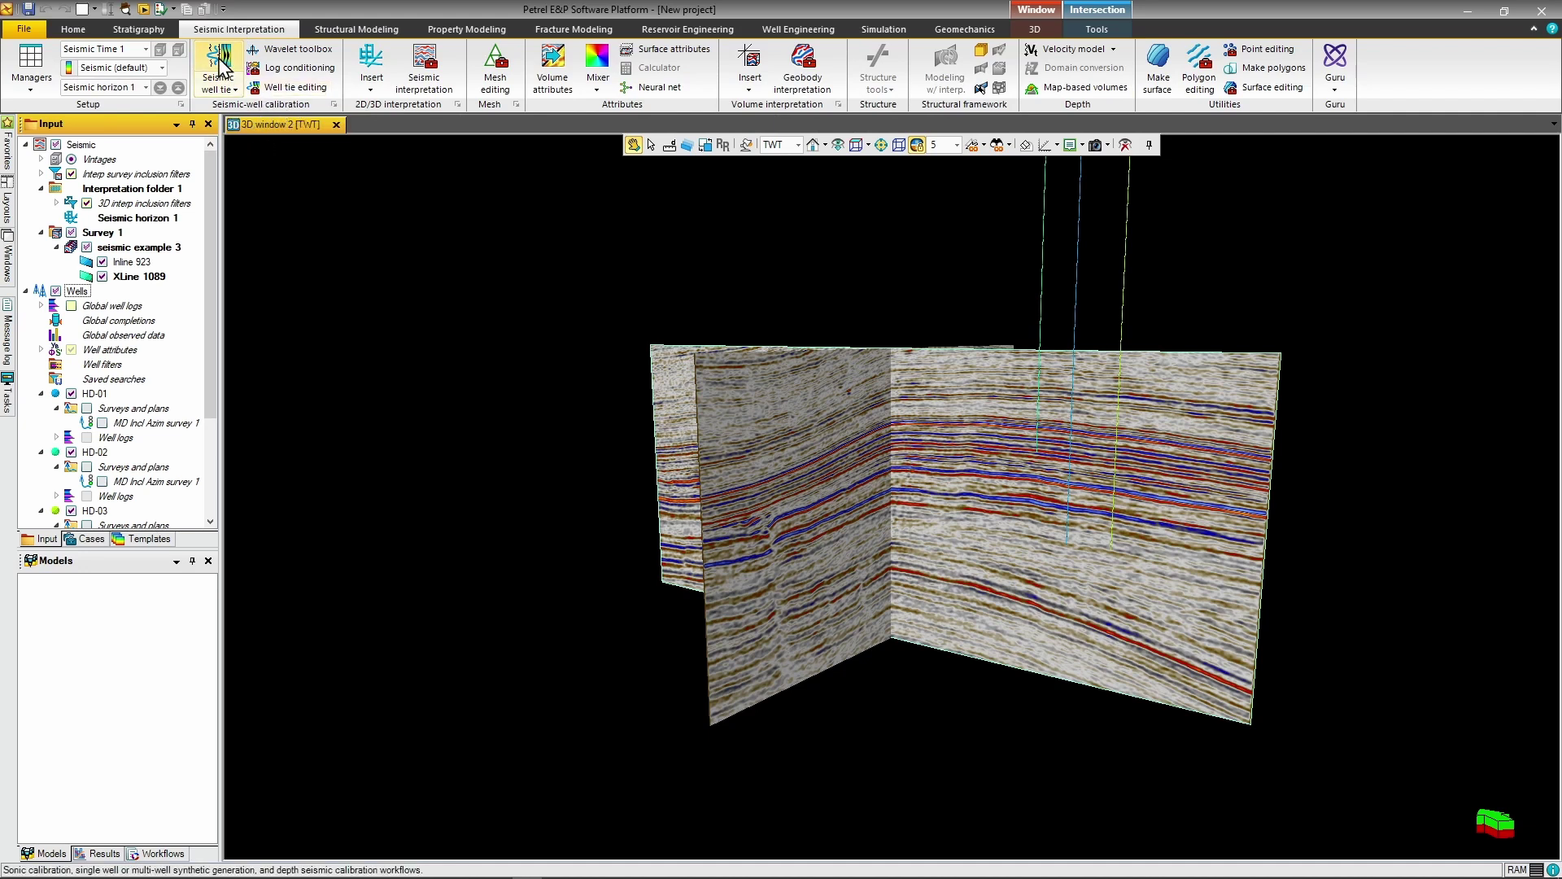
pyautogui.click(220, 63)
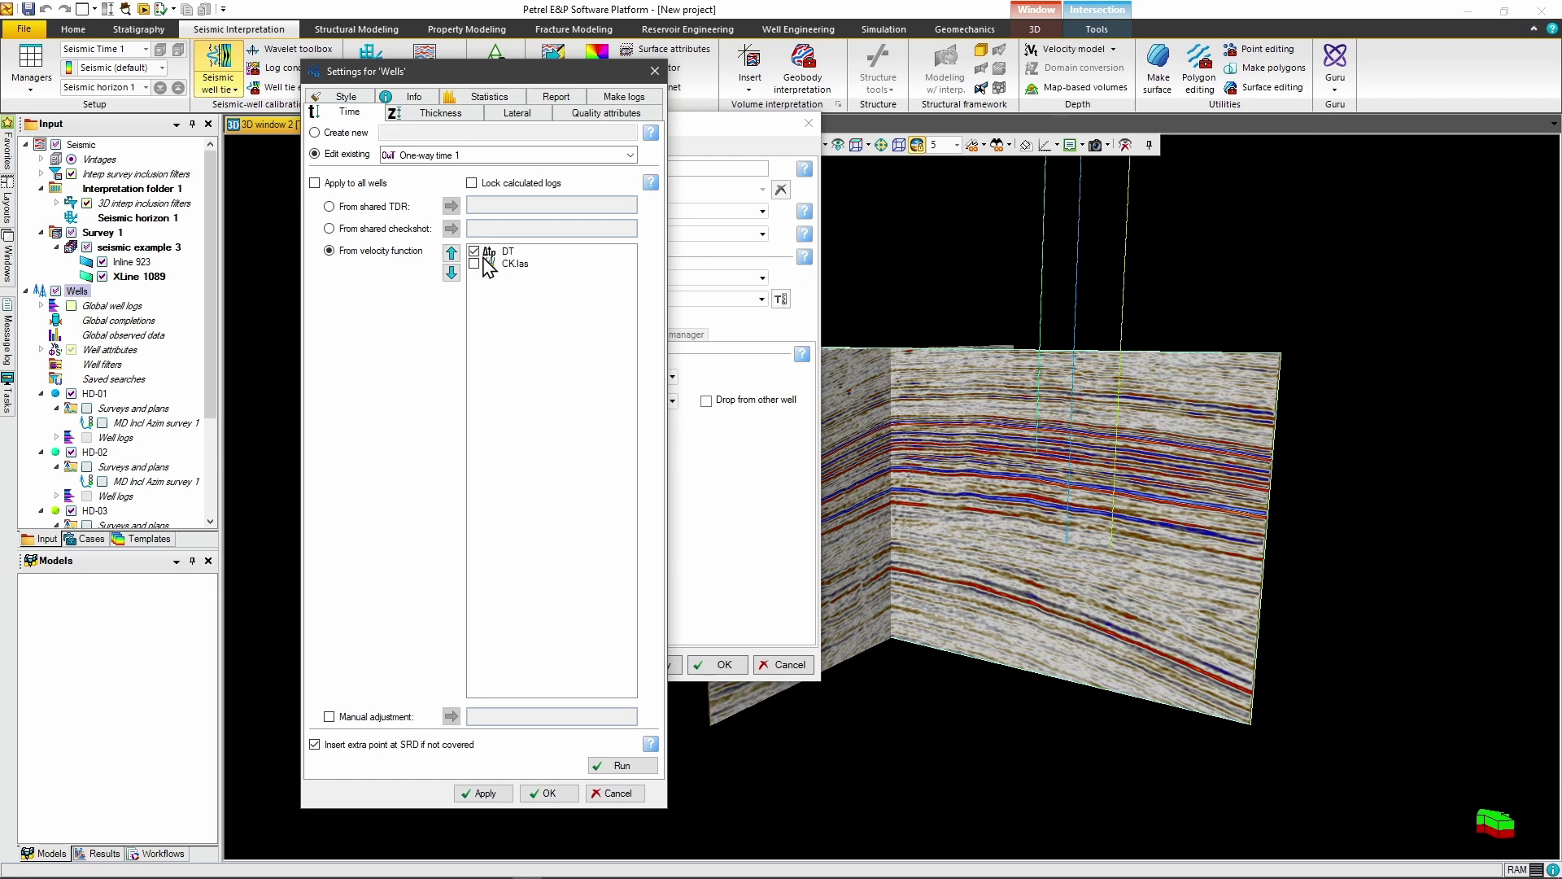
pyautogui.click(655, 72)
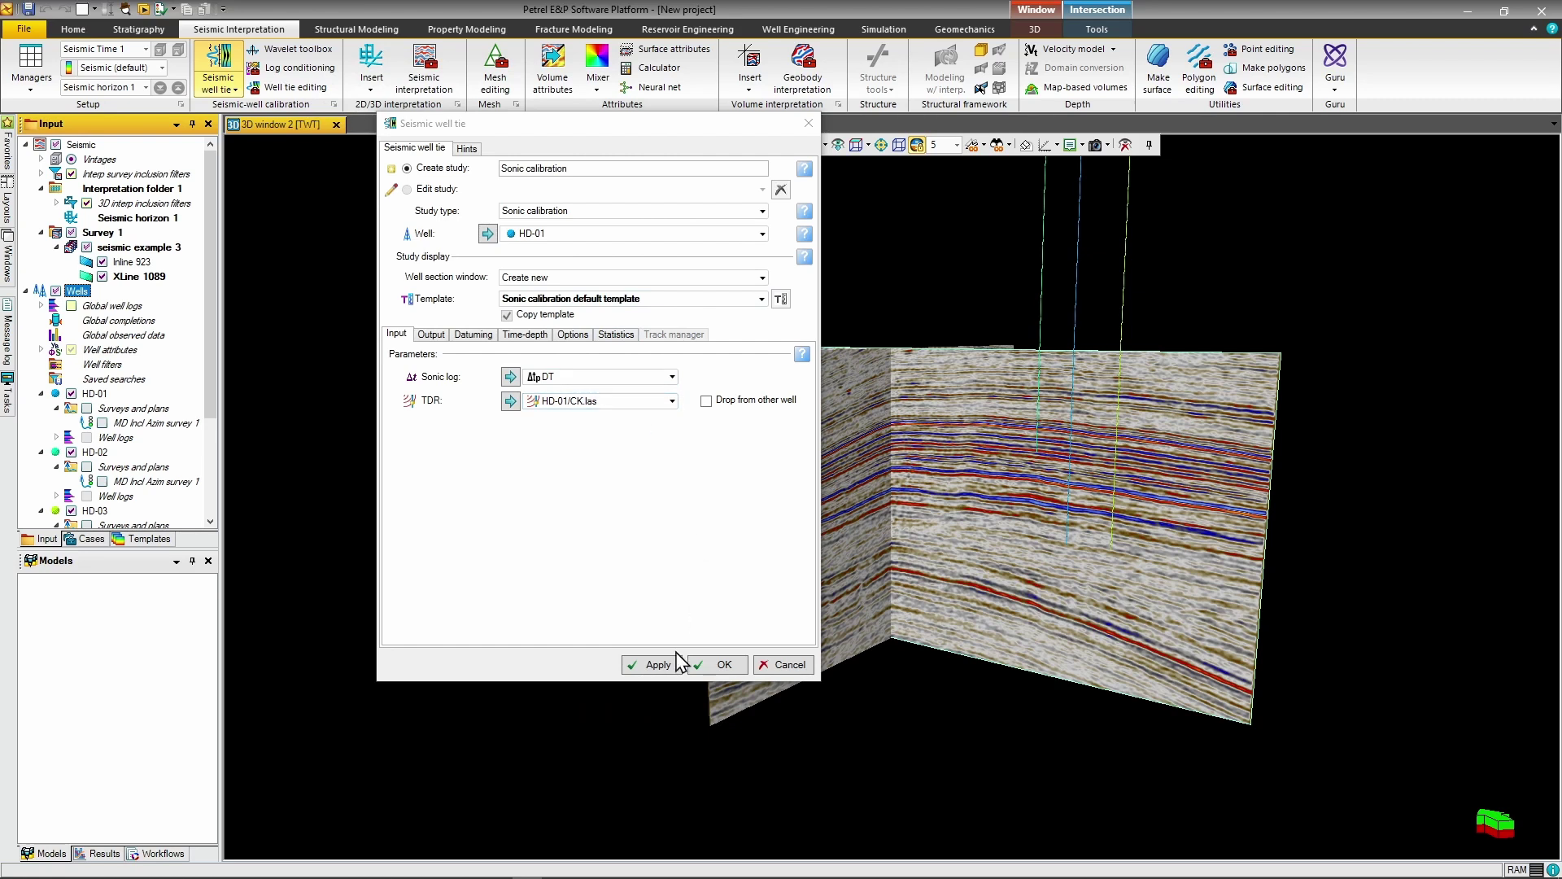
pyautogui.click(716, 667)
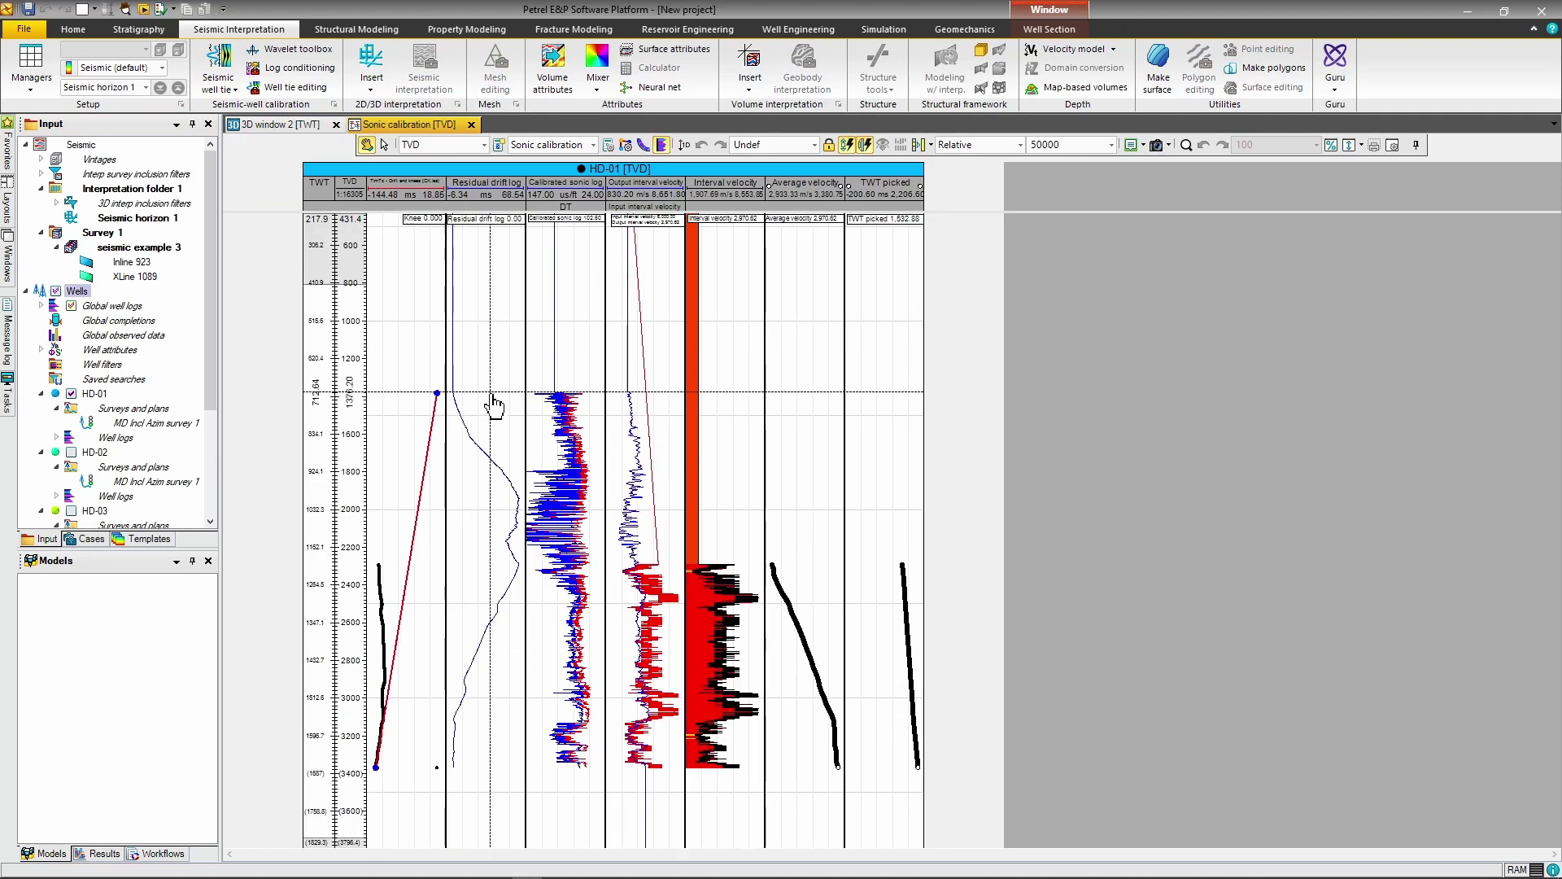
pyautogui.click(289, 91)
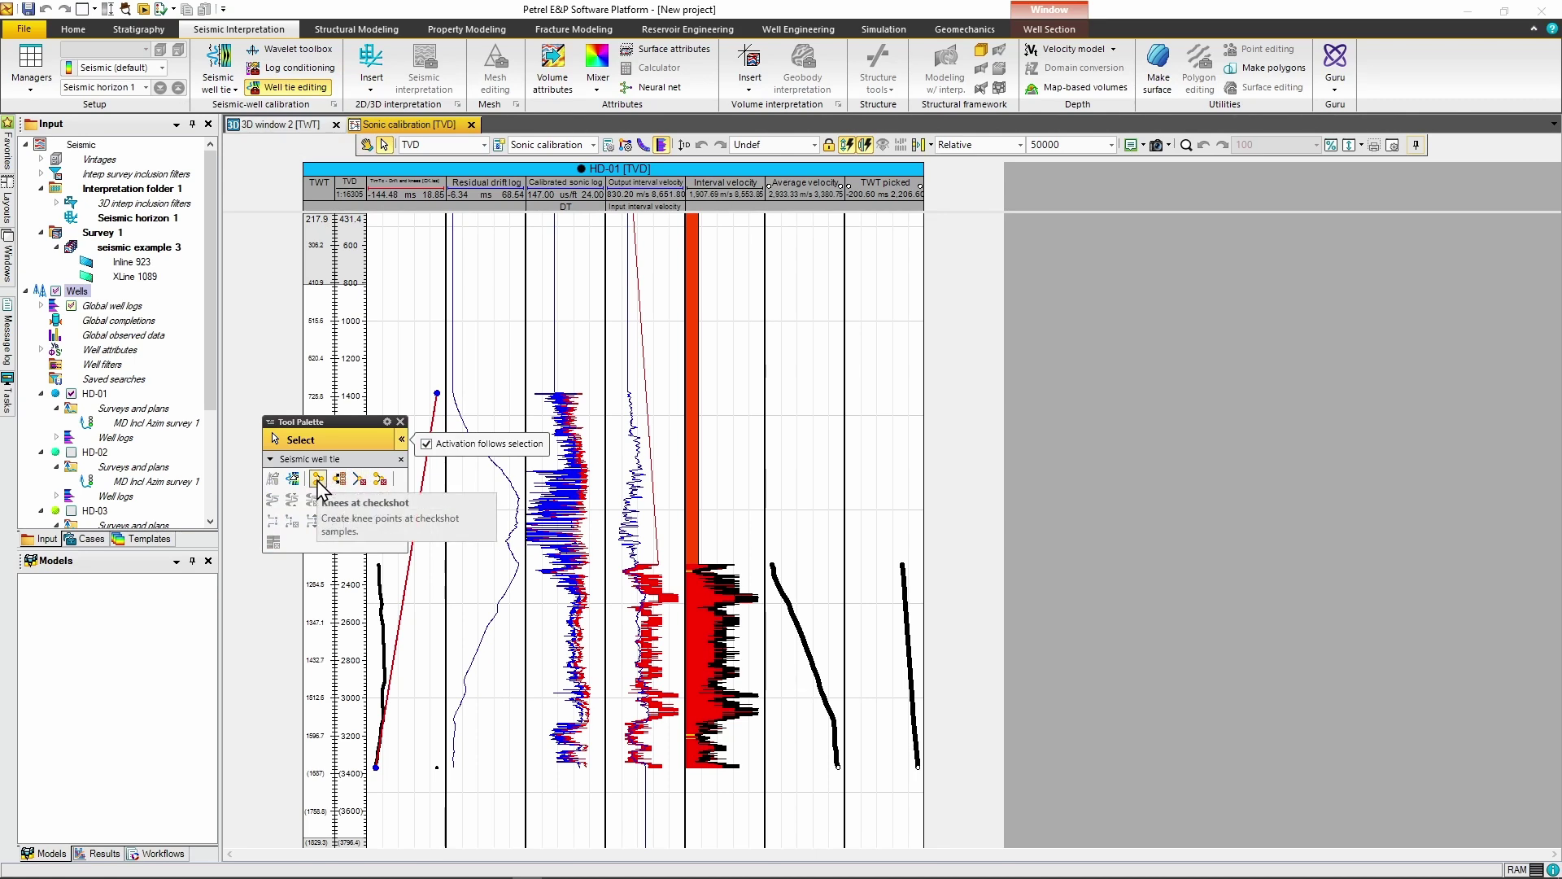
pyautogui.click(318, 482)
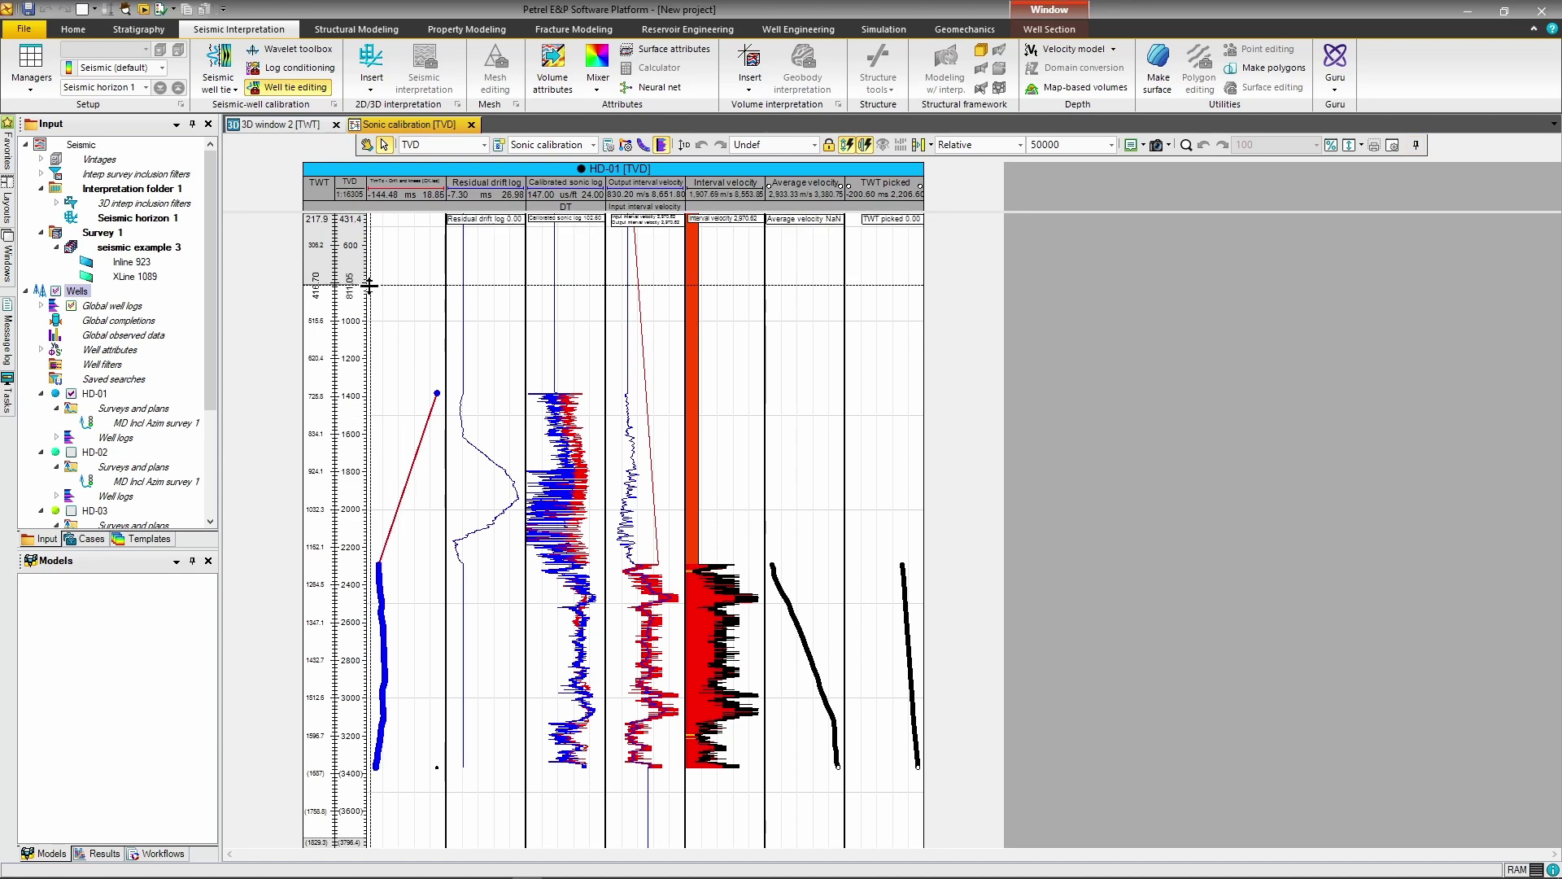
# In the Wells folder's time settings, replace DT with the calibrated sonic log as velocity function for One-way time 1, run it and accept
pyautogui.click(281, 126)
pyautogui.click(78, 291)
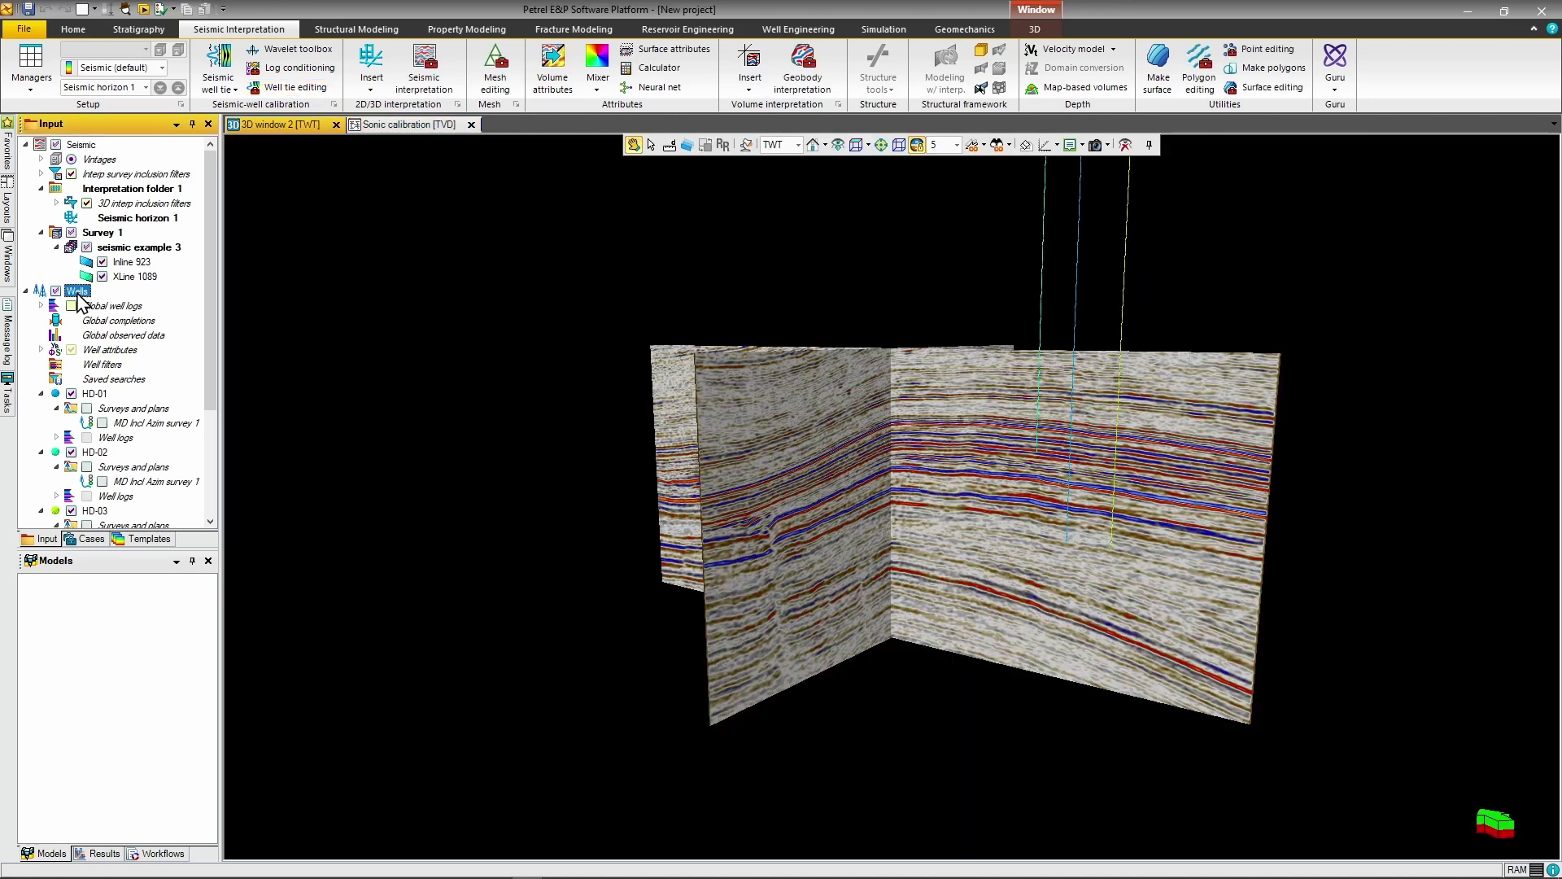
pyautogui.rightClick(78, 293)
pyautogui.click(122, 856)
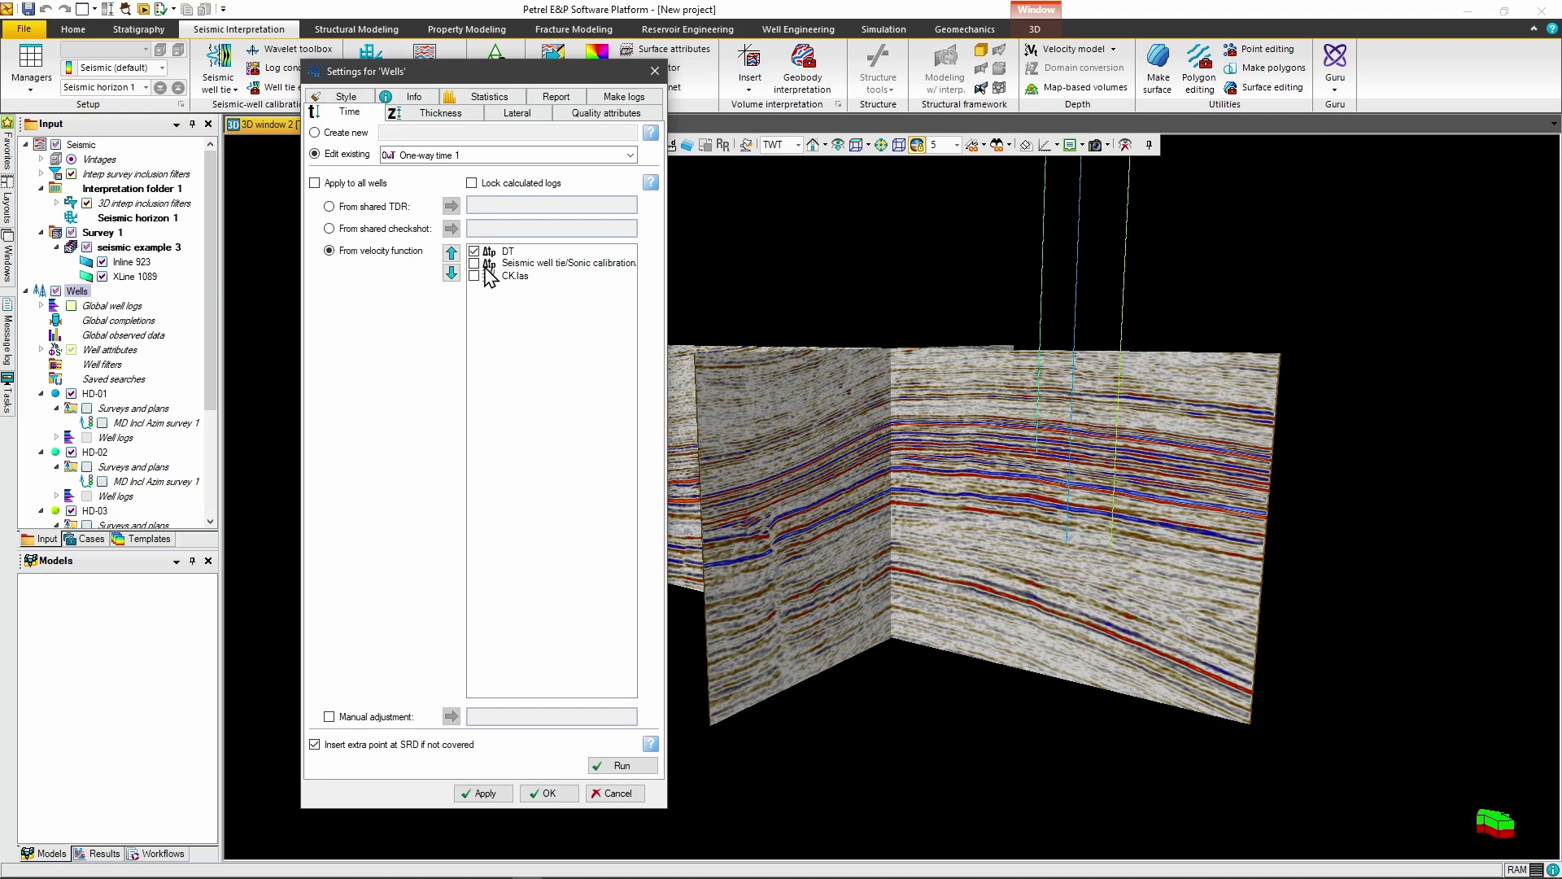
pyautogui.click(474, 265)
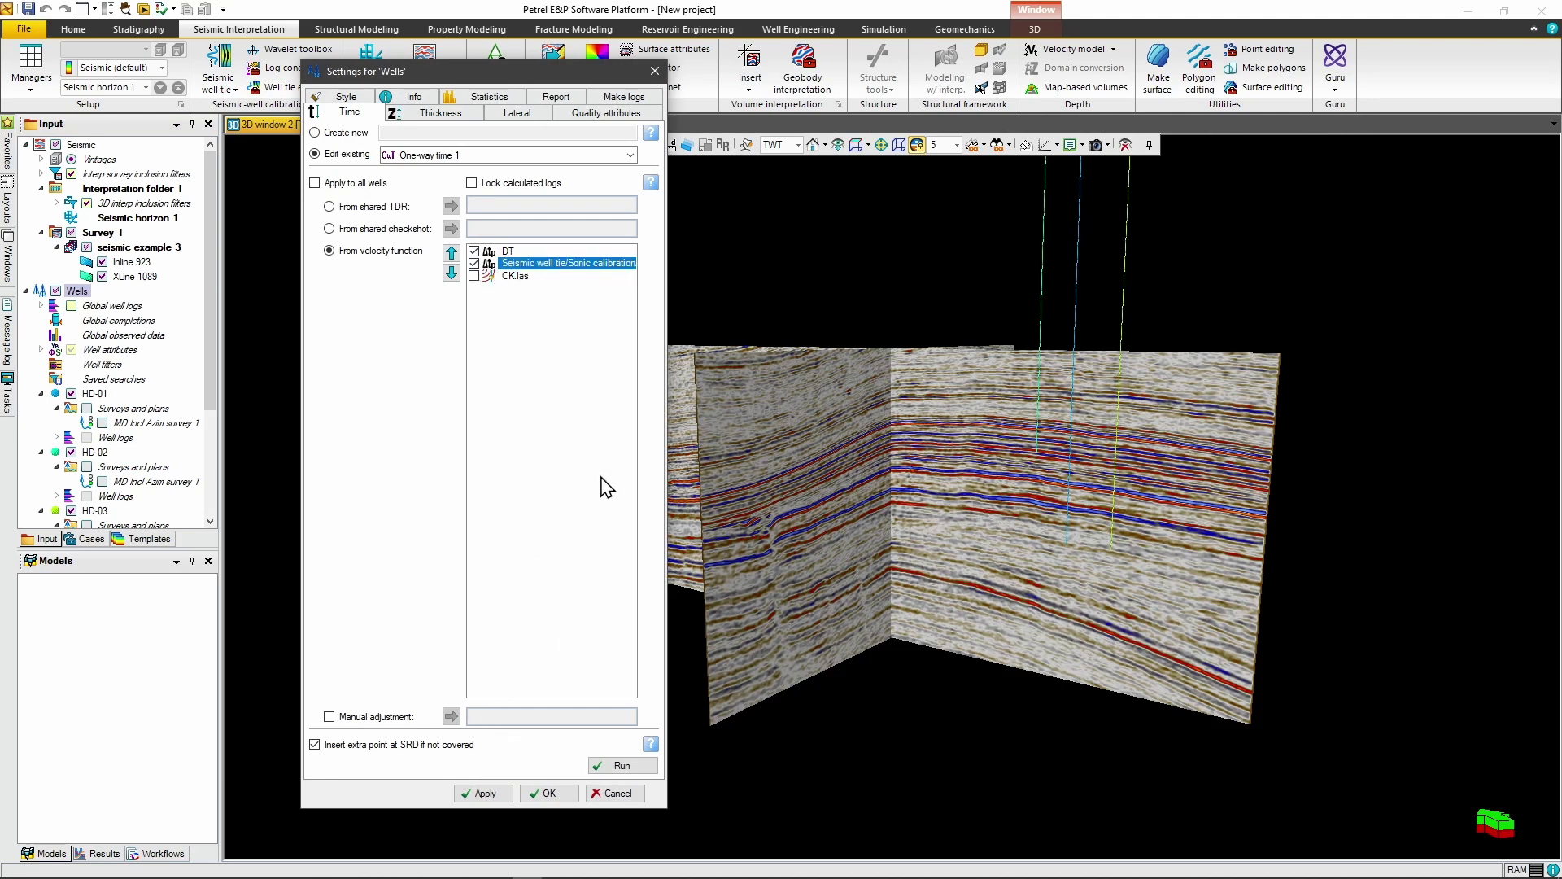
pyautogui.moveTo(668, 427); pyautogui.dragTo(808, 424)
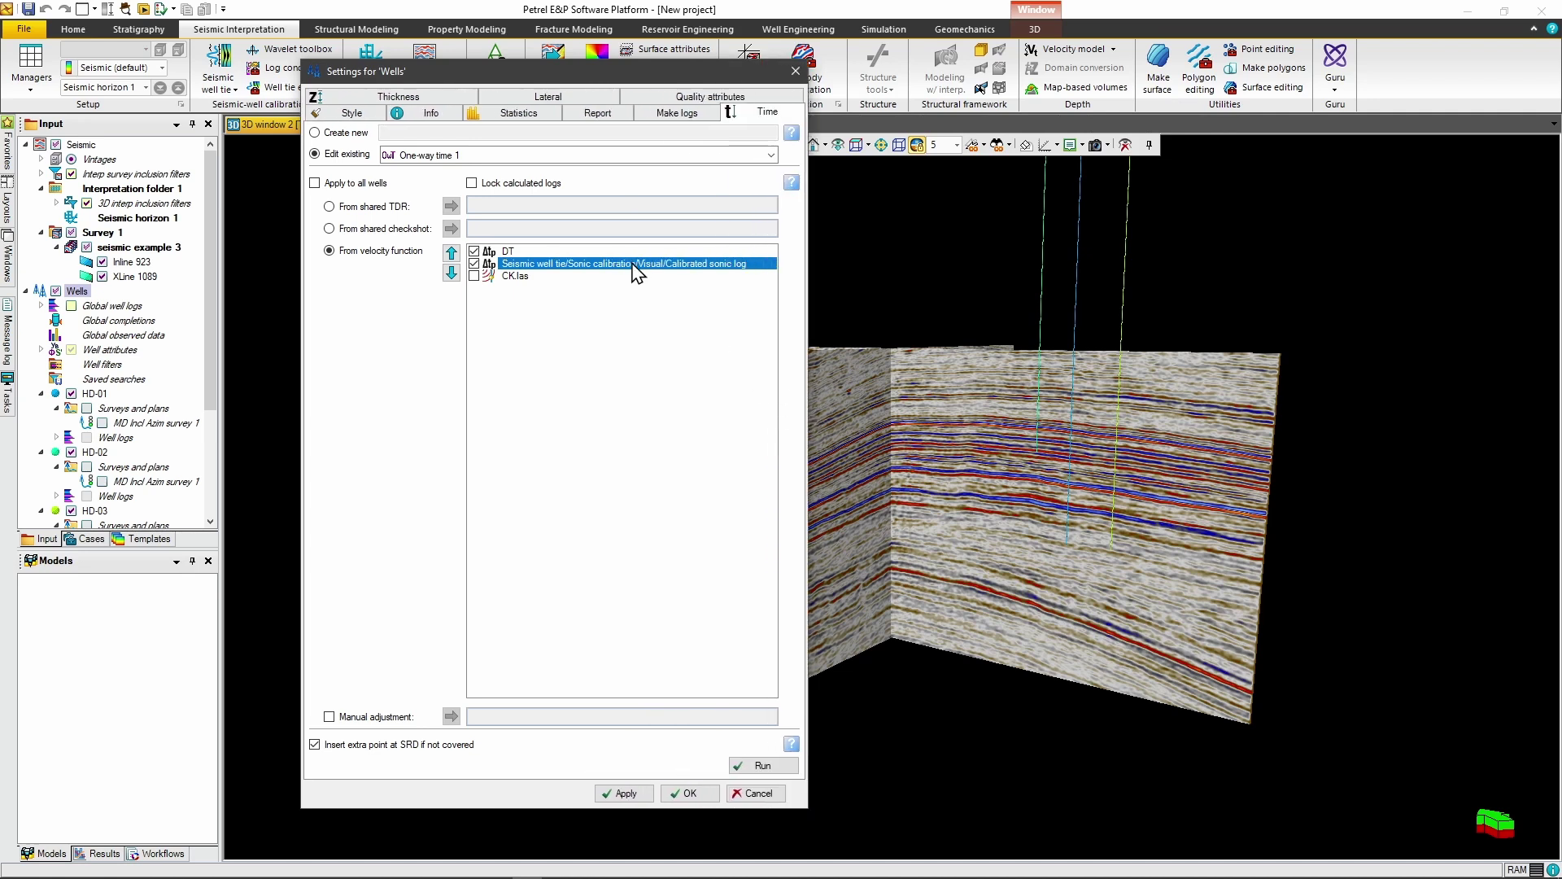
pyautogui.click(473, 252)
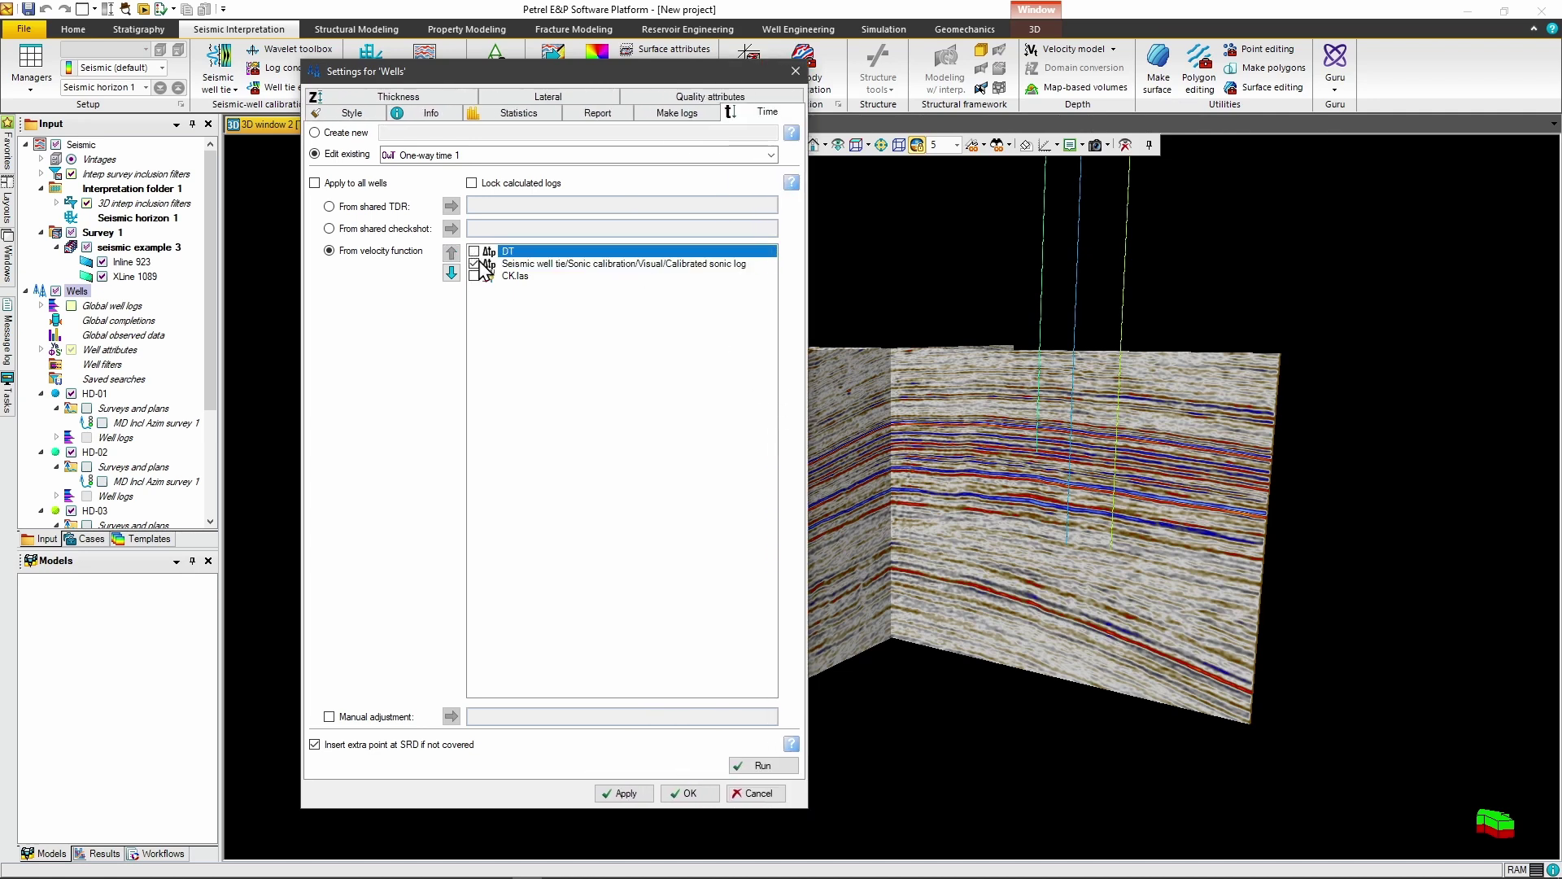
pyautogui.click(534, 265)
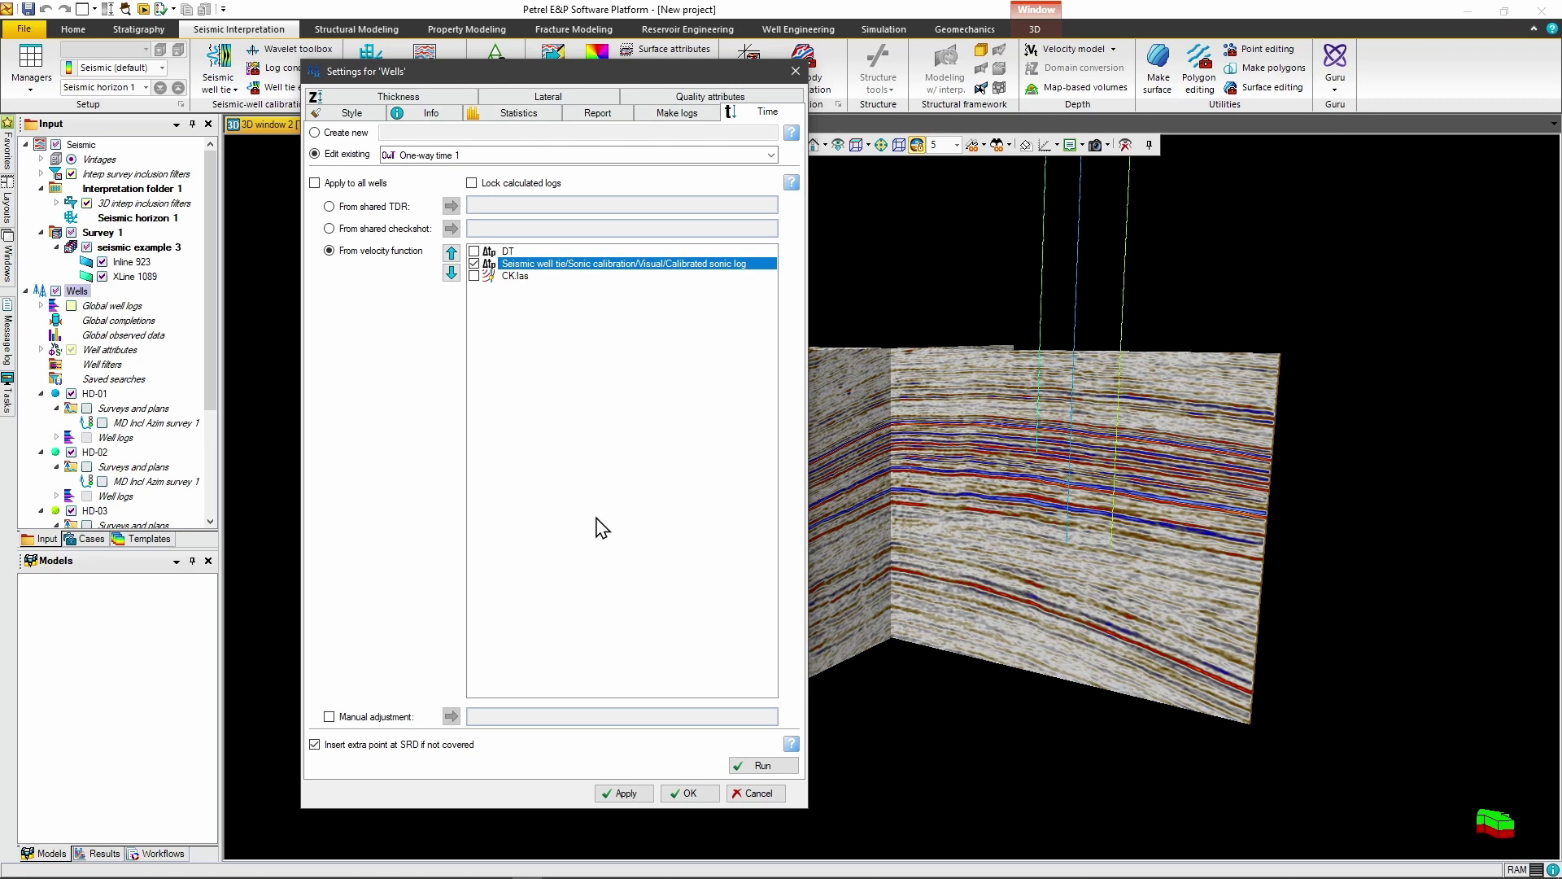
pyautogui.click(760, 766)
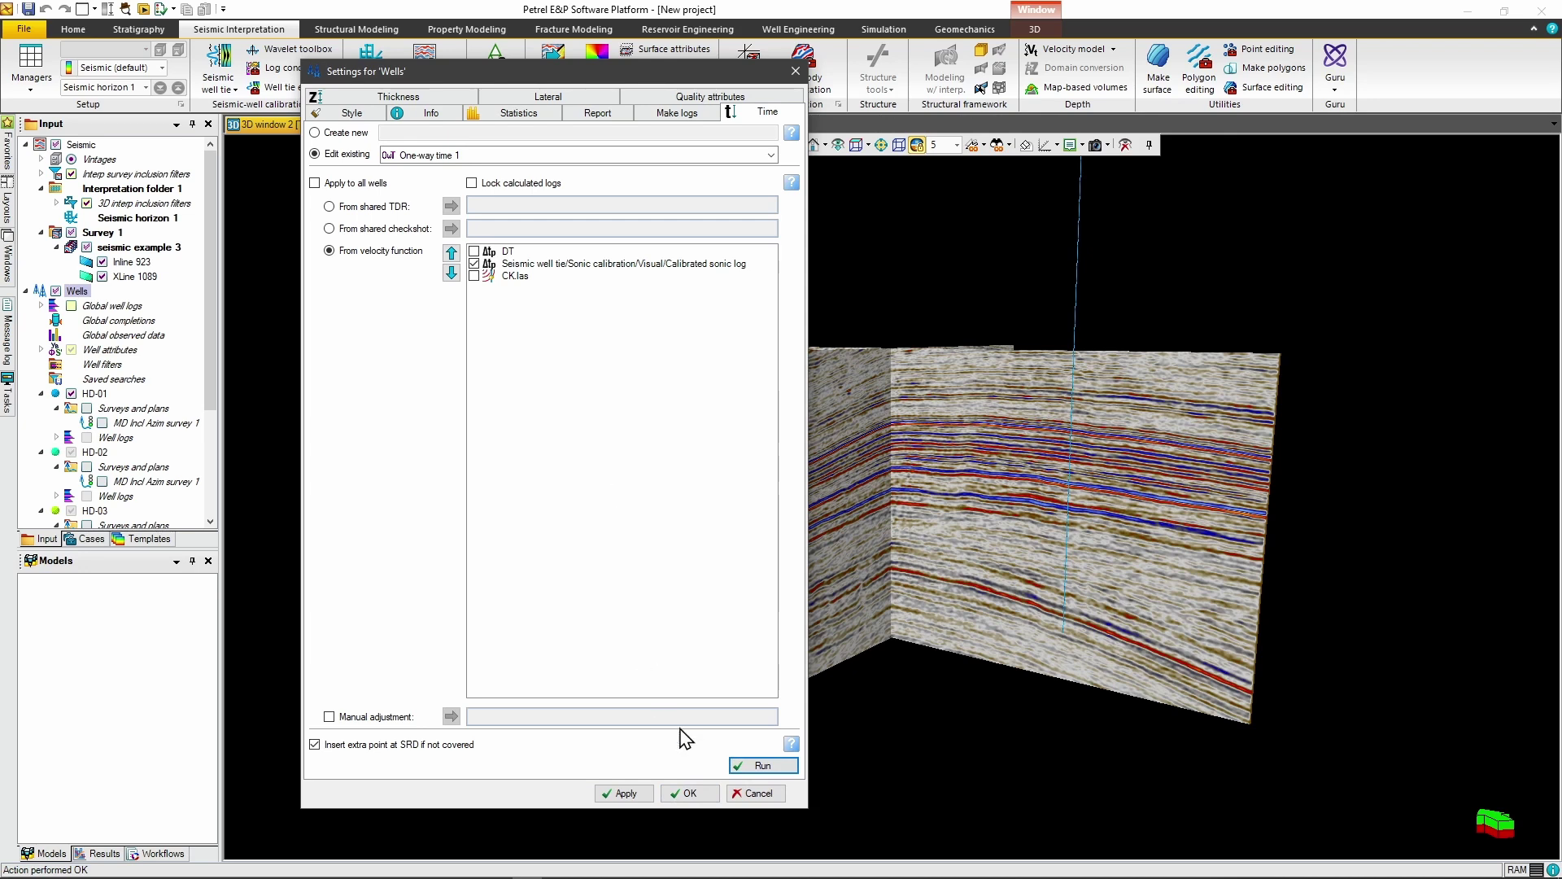
pyautogui.click(683, 794)
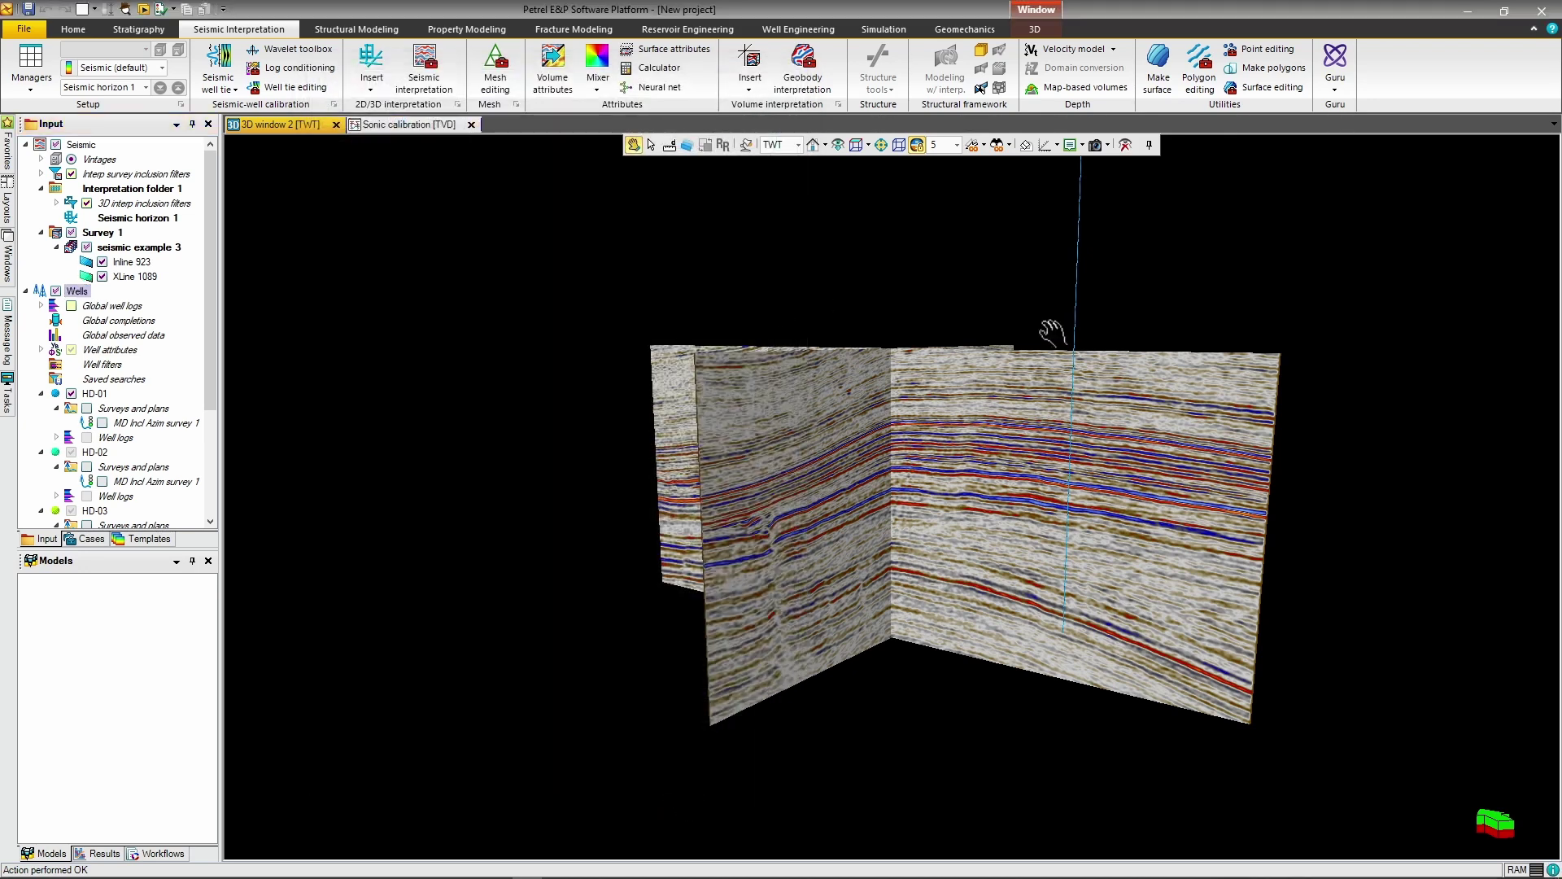
# Inspect well HD-01 against the seismic sections in TWT from several angles and open a new interpretation window
pyautogui.moveTo(1052, 332); pyautogui.dragTo(1233, 456)
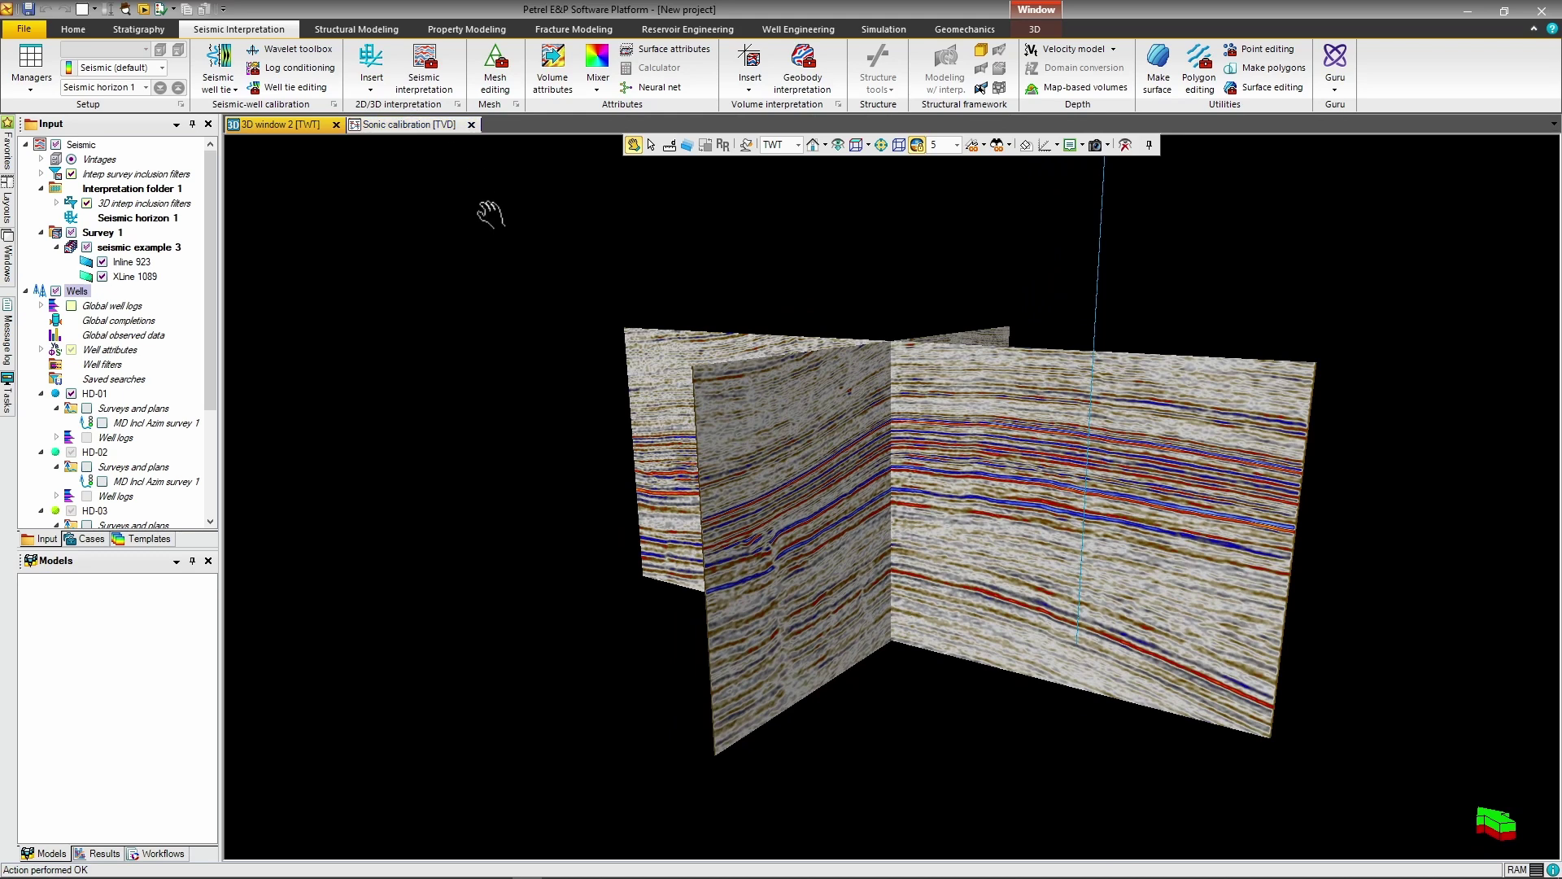
pyautogui.moveTo(1003, 472); pyautogui.dragTo(1021, 540)
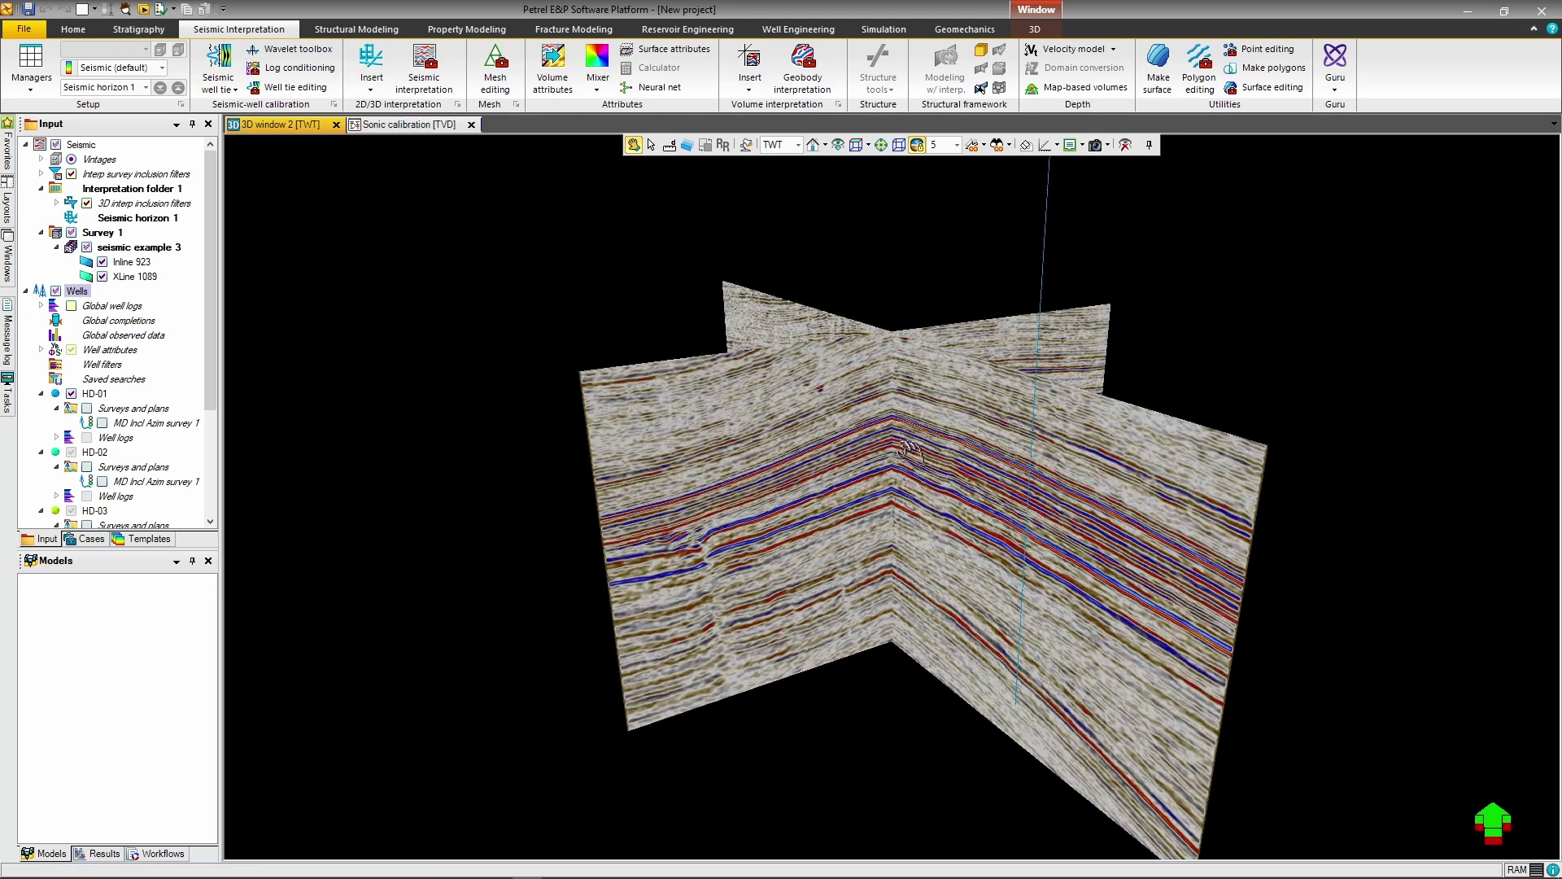
pyautogui.scroll(-5, 1054, 500)
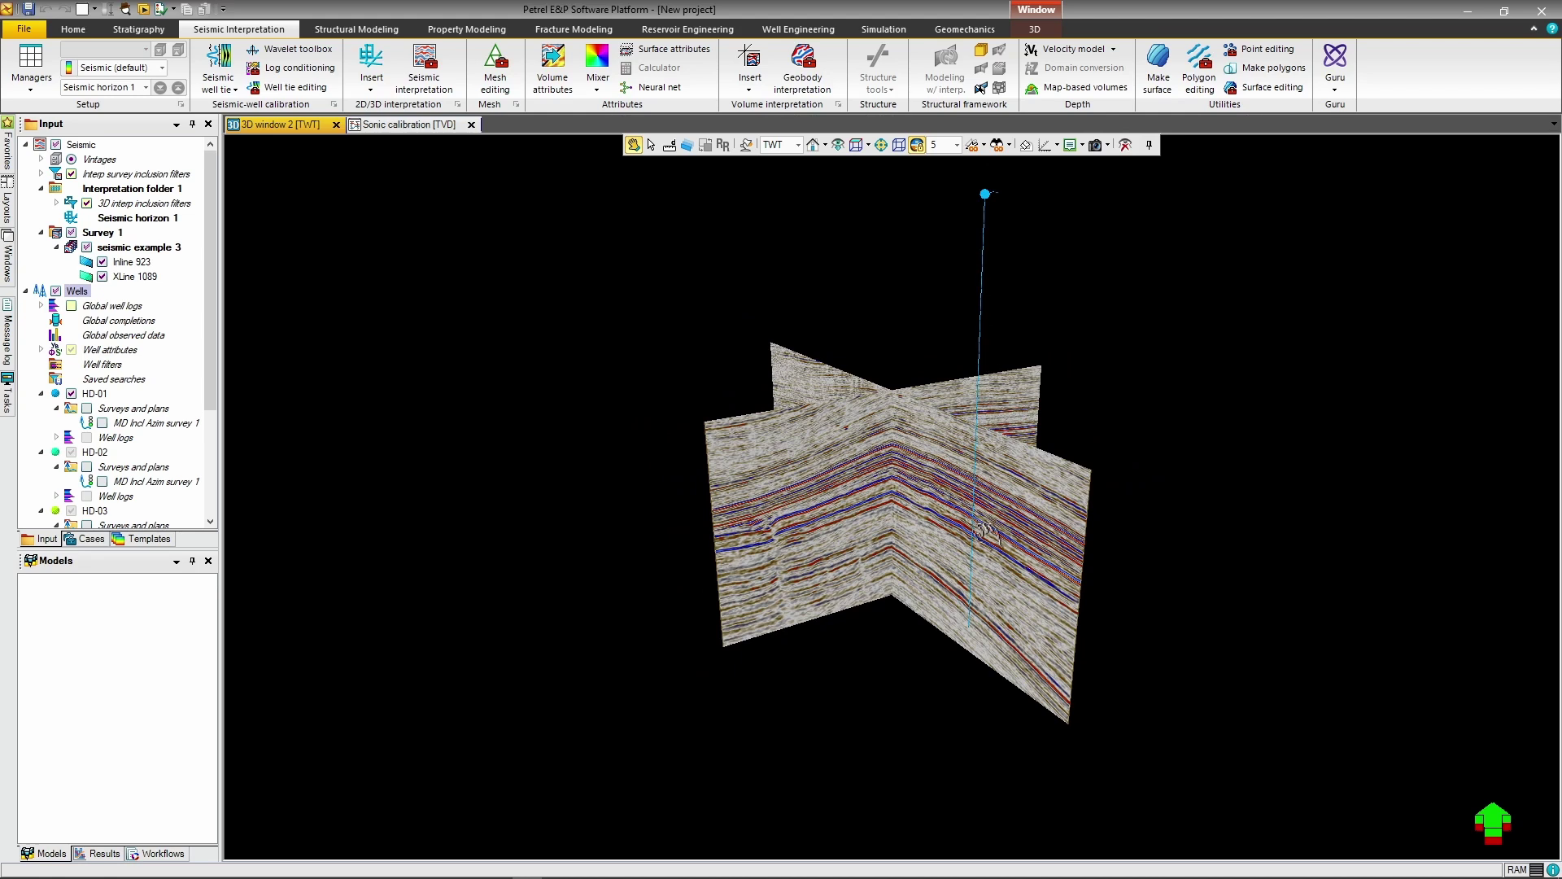
pyautogui.moveTo(986, 533); pyautogui.dragTo(1150, 377)
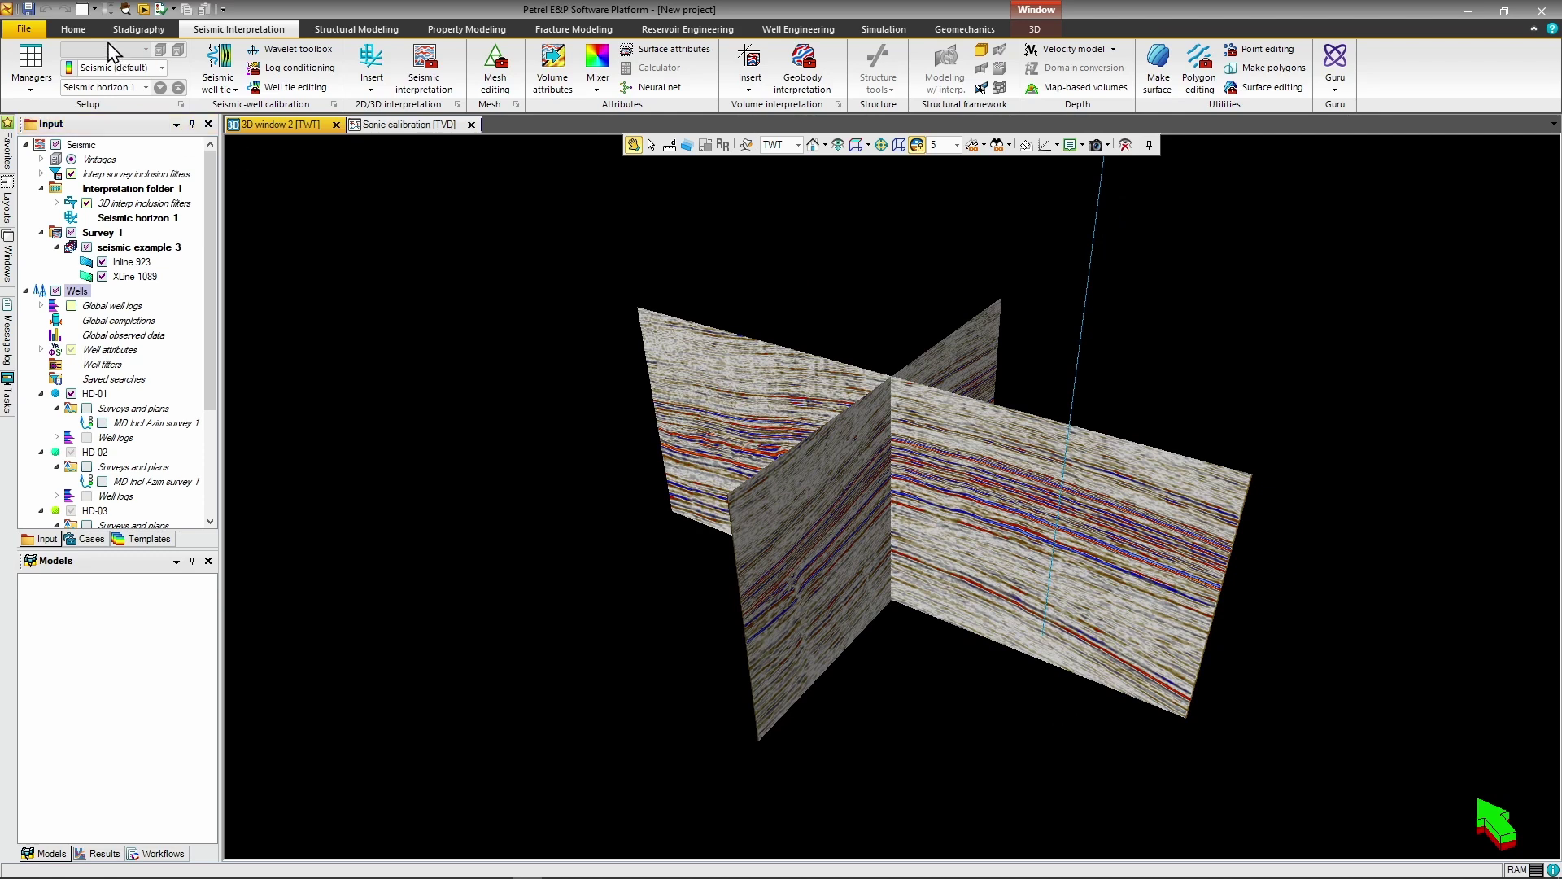
pyautogui.click(94, 9)
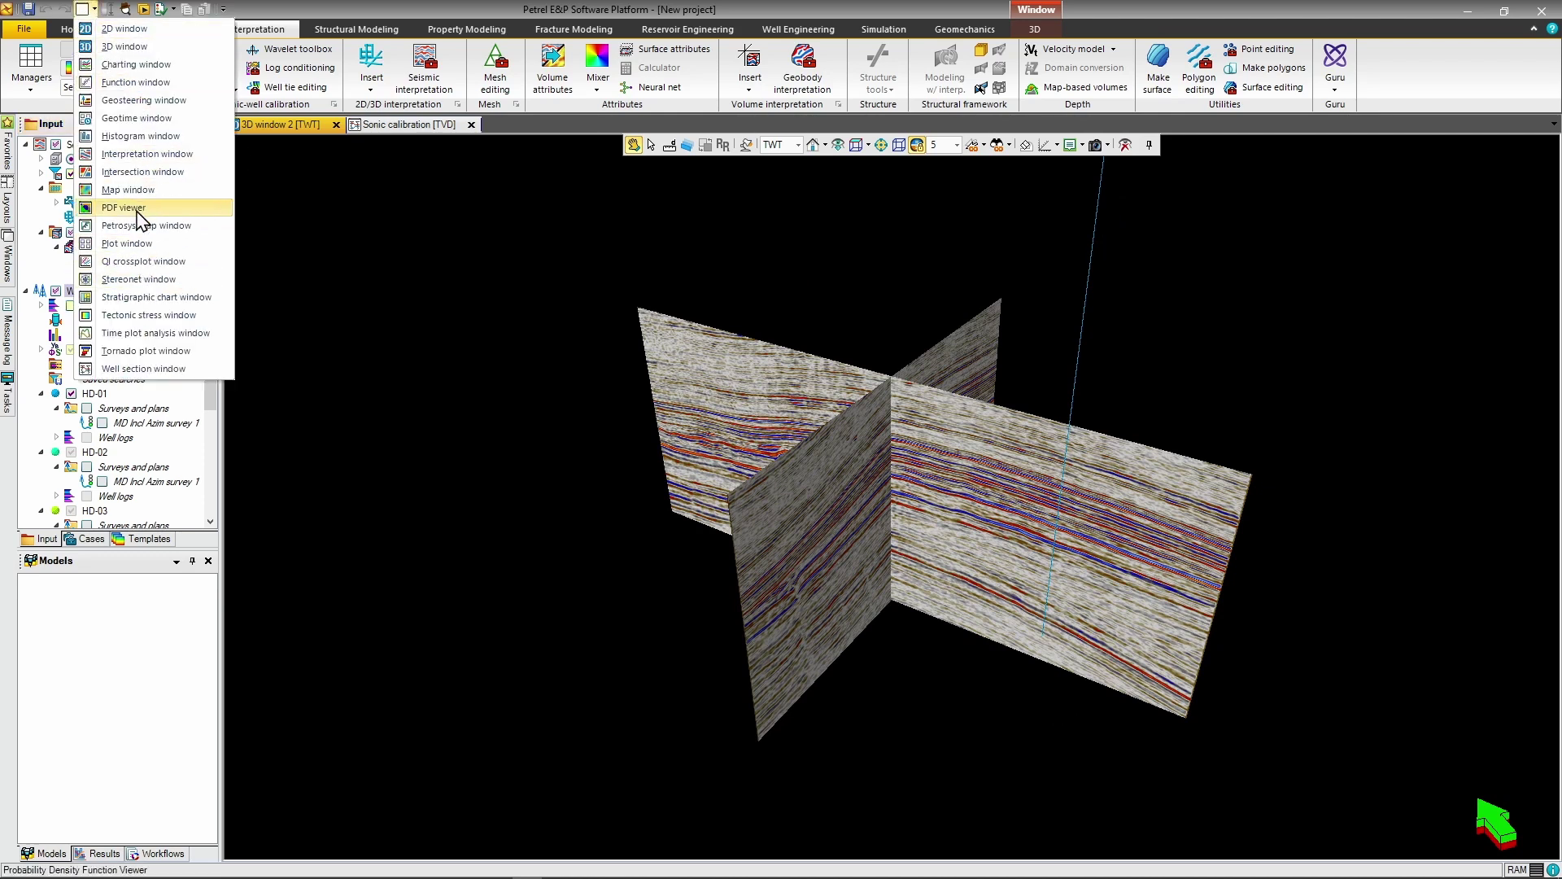
pyautogui.click(146, 154)
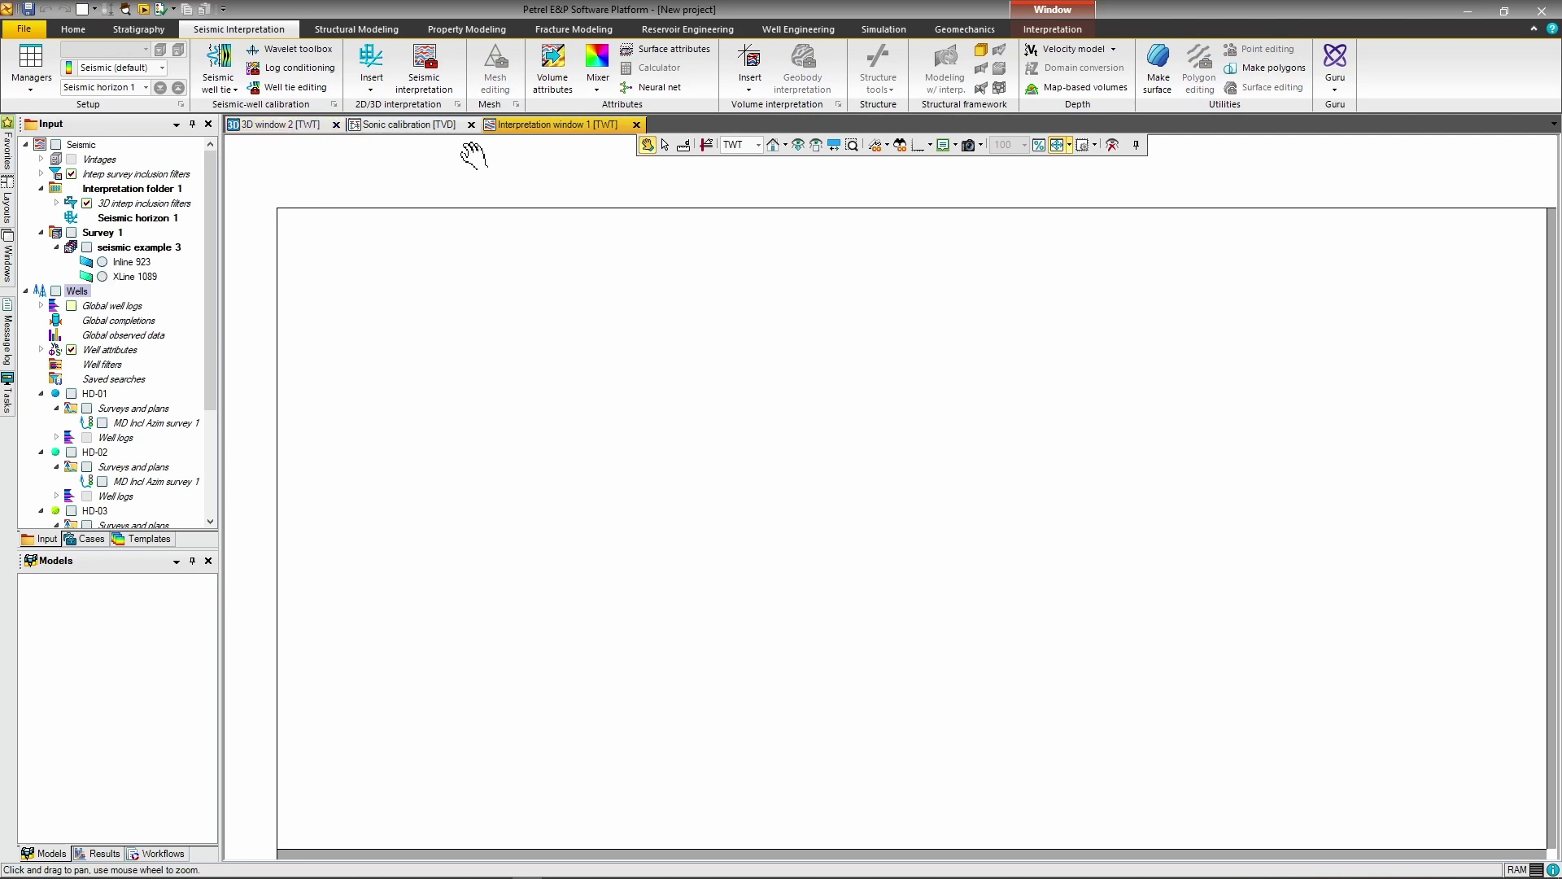
# Examine well HD-01 against the inline and crossline seismic sections from several angles in the 3D TWT view
pyautogui.click(289, 126)
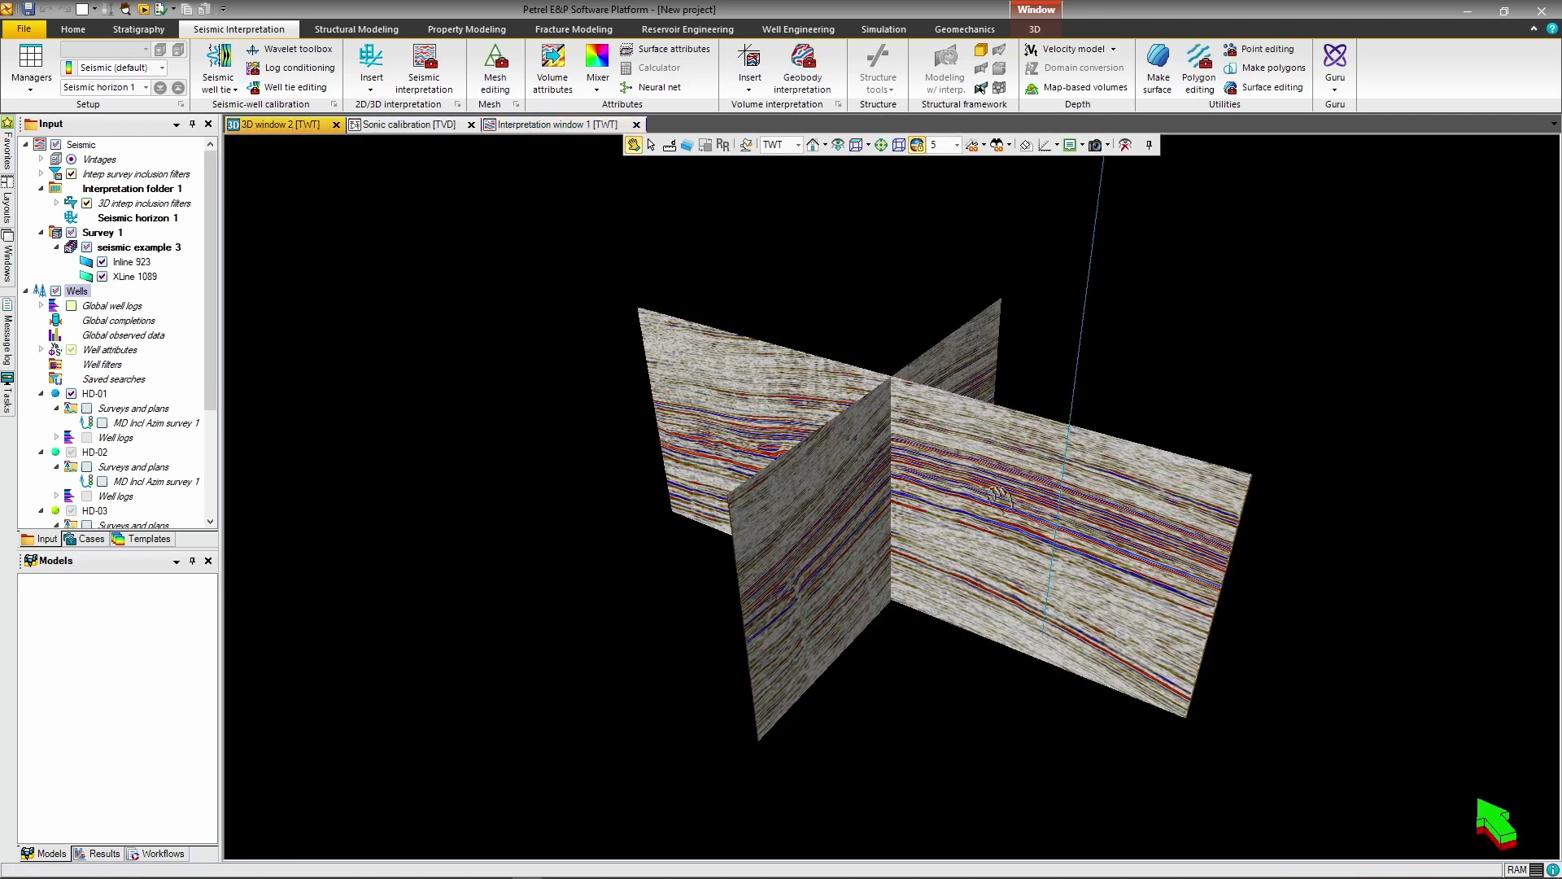
pyautogui.moveTo(924, 424); pyautogui.dragTo(667, 422)
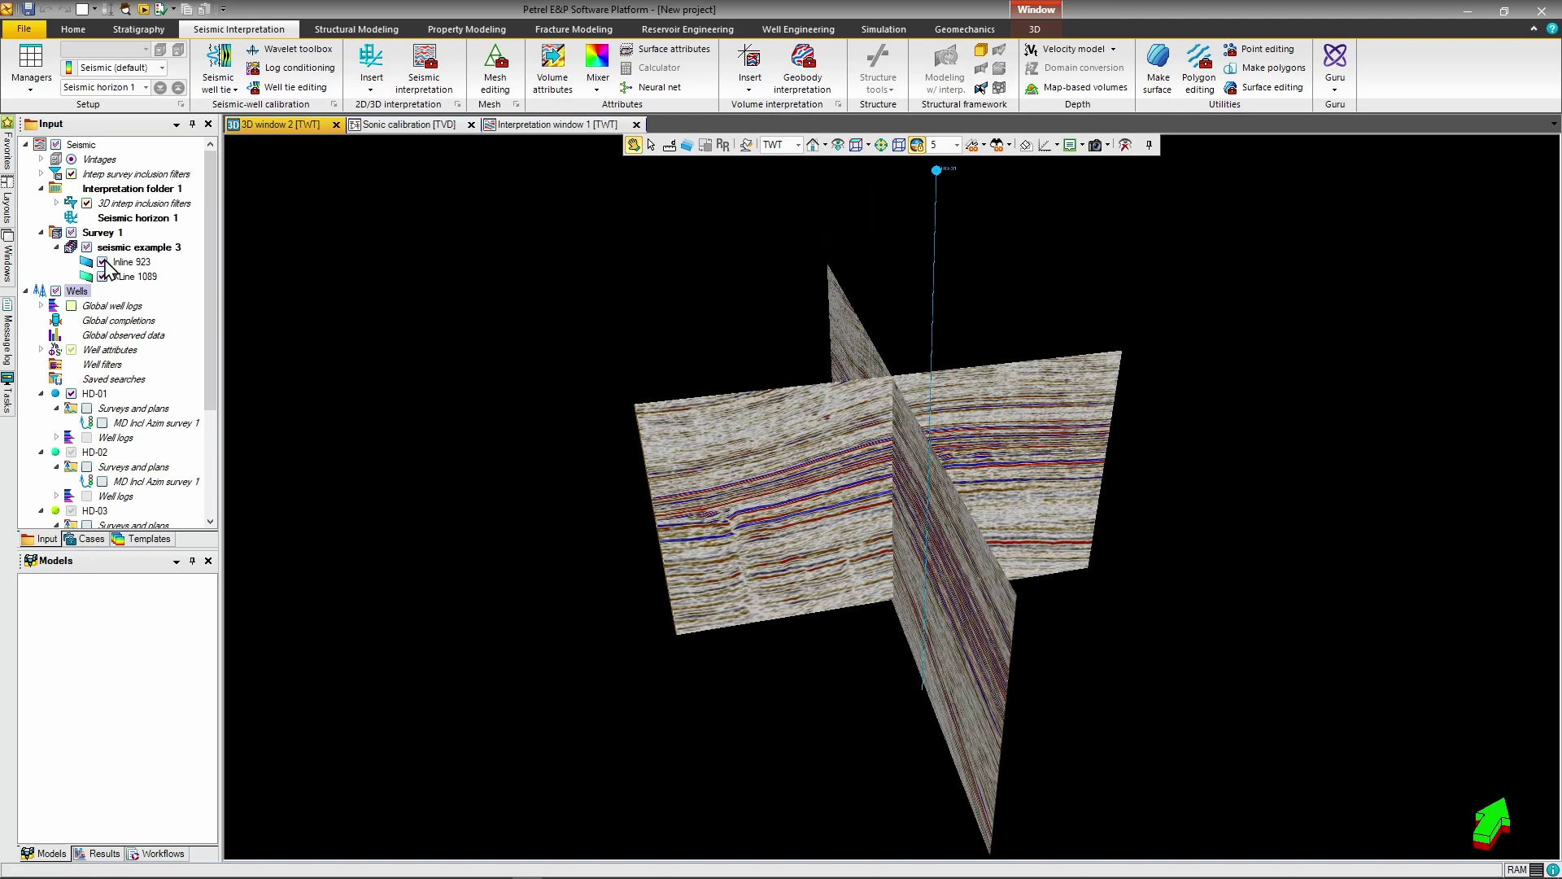
pyautogui.click(136, 262)
pyautogui.moveTo(614, 268); pyautogui.dragTo(714, 420)
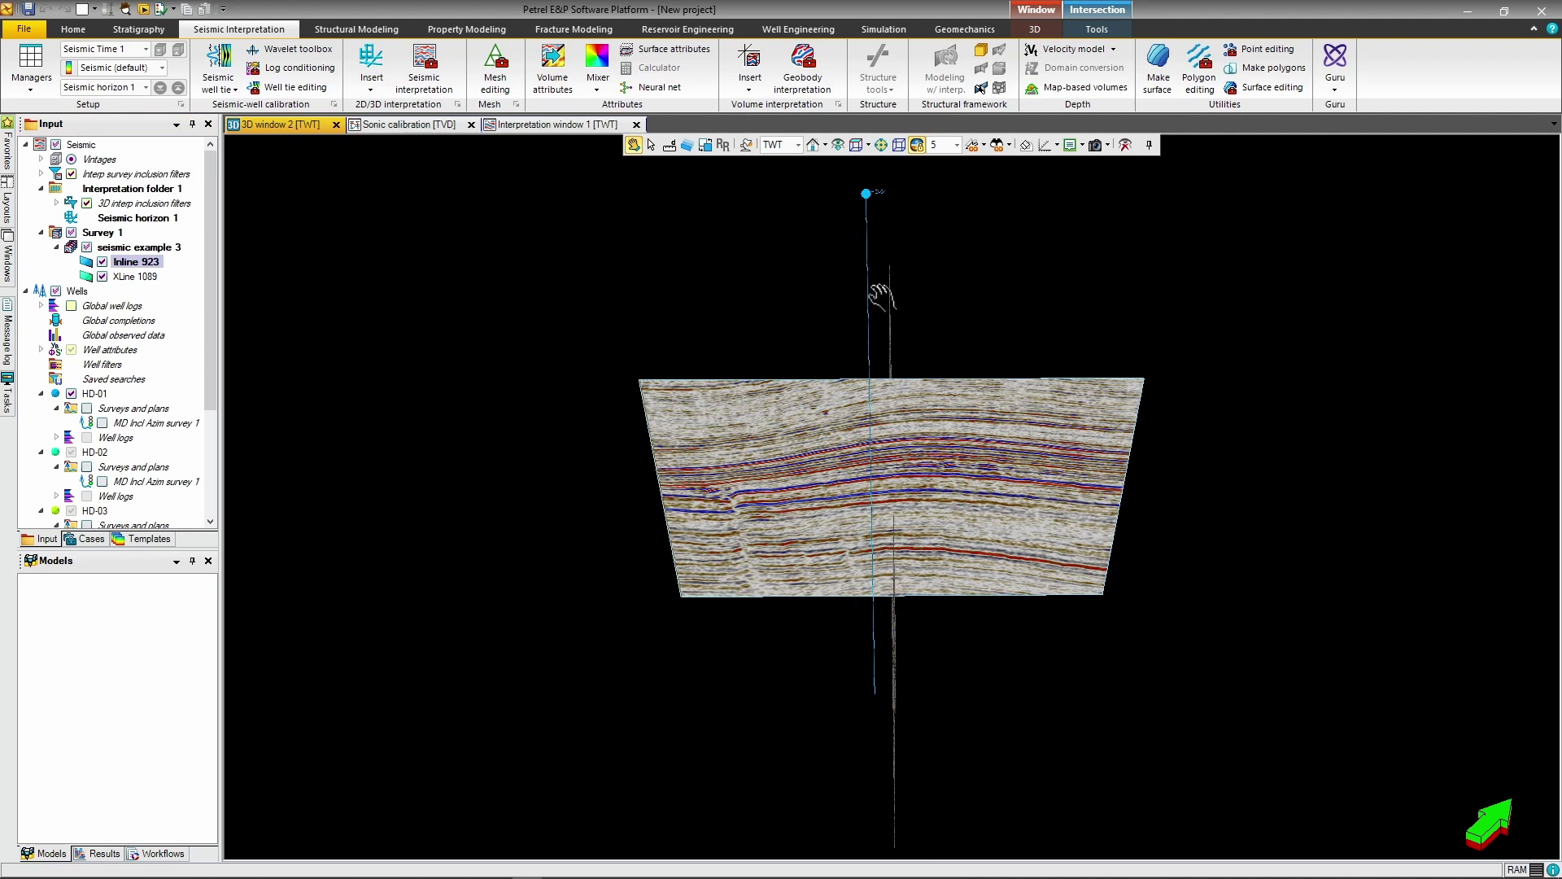
pyautogui.moveTo(879, 321); pyautogui.dragTo(888, 416)
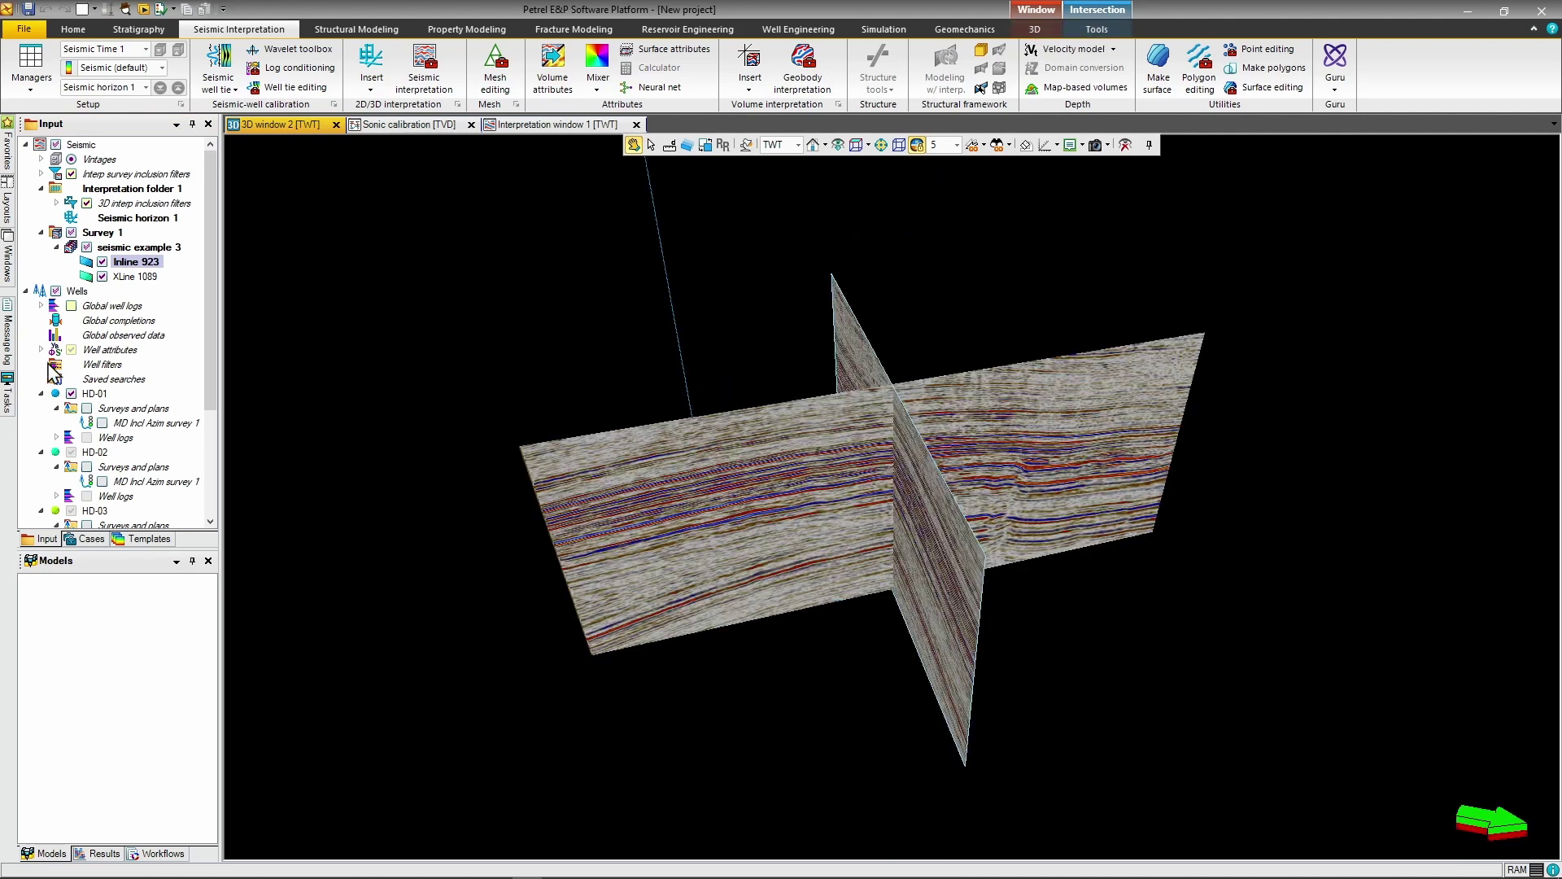
# Use the Intersection player with increment 1 to move the sections to Inline 1086 and XLine 1074, so they cross at well HD-01
pyautogui.click(131, 262)
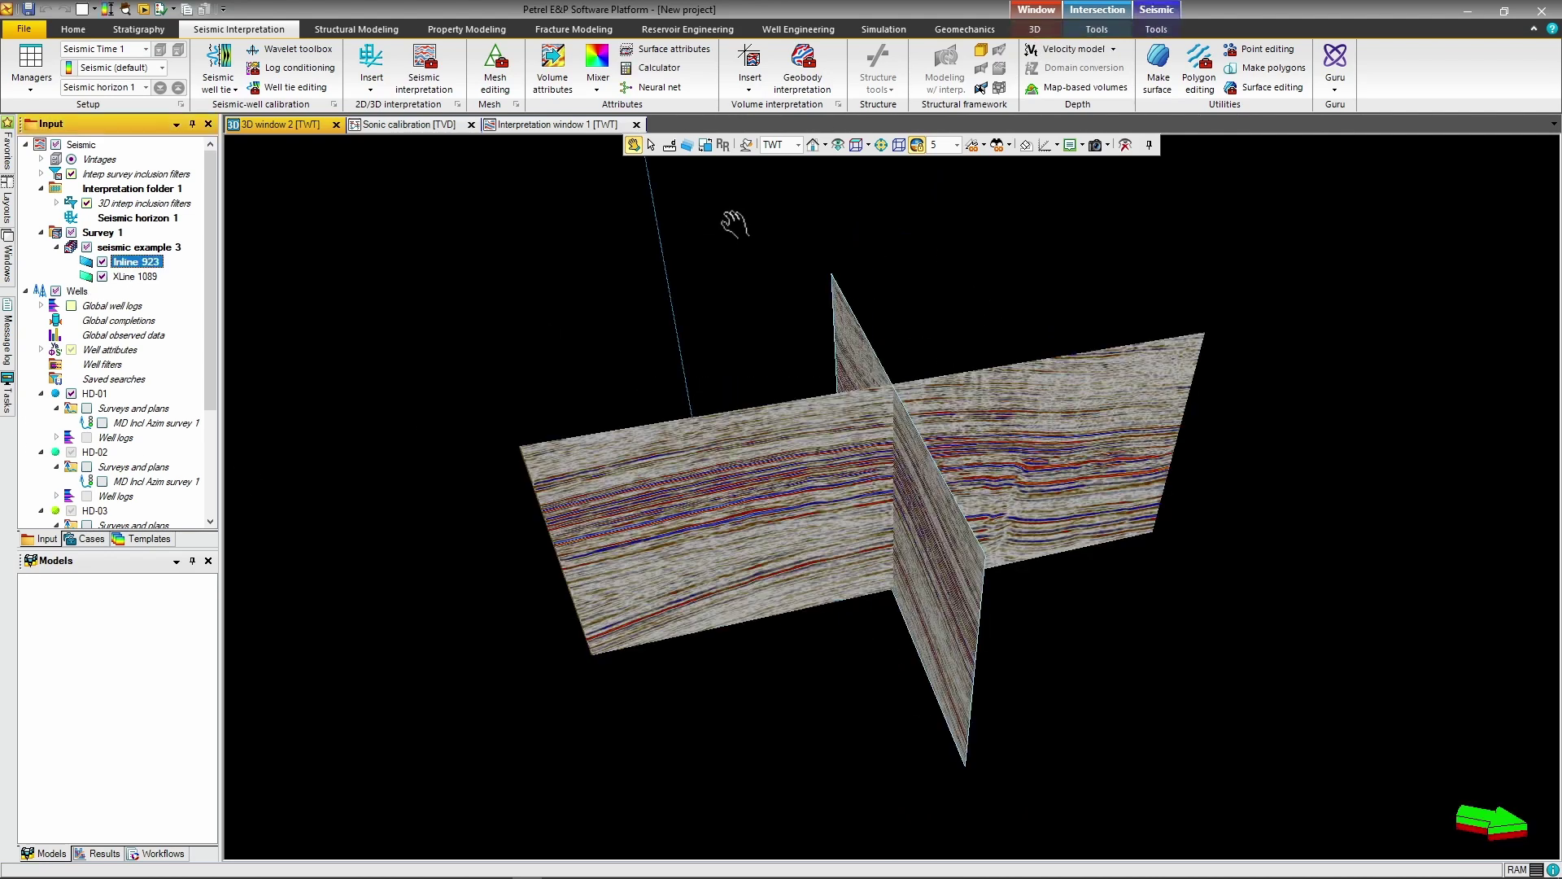
pyautogui.click(1082, 33)
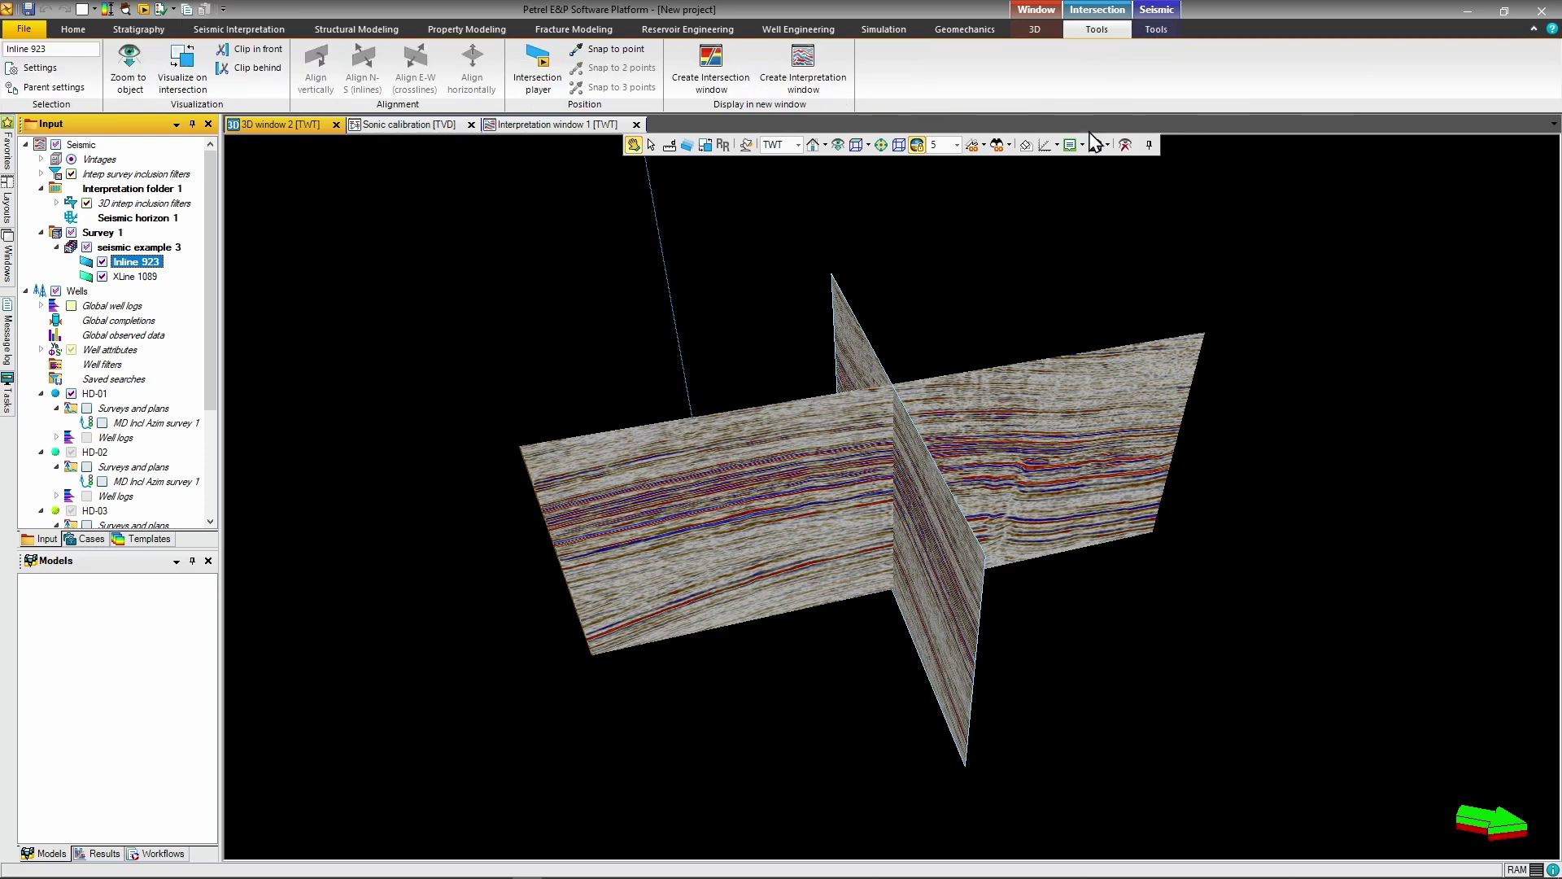
pyautogui.click(538, 69)
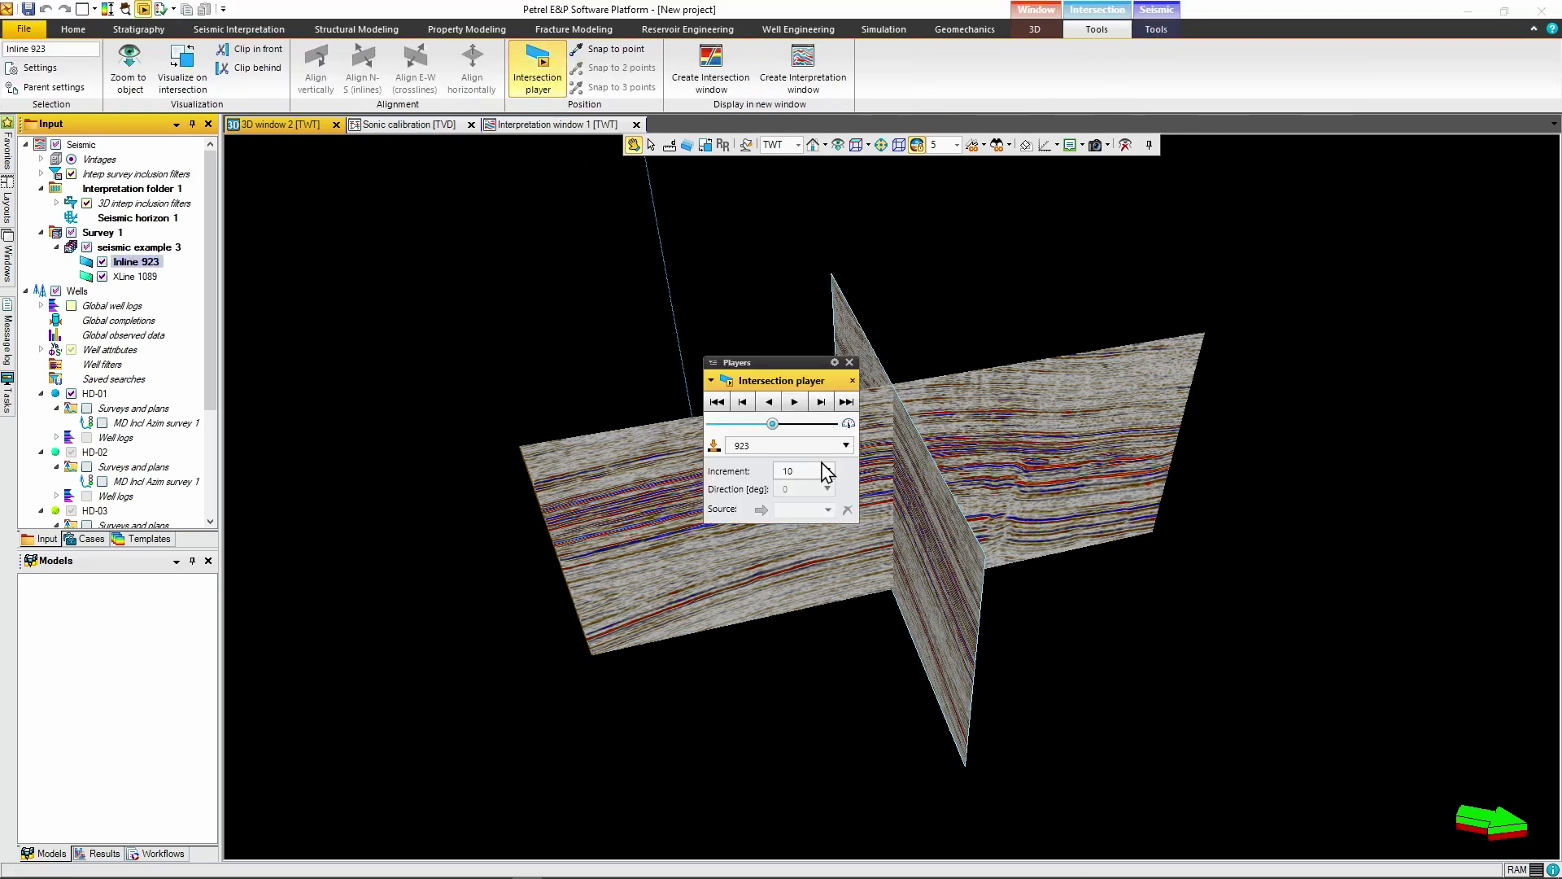
pyautogui.click(828, 470)
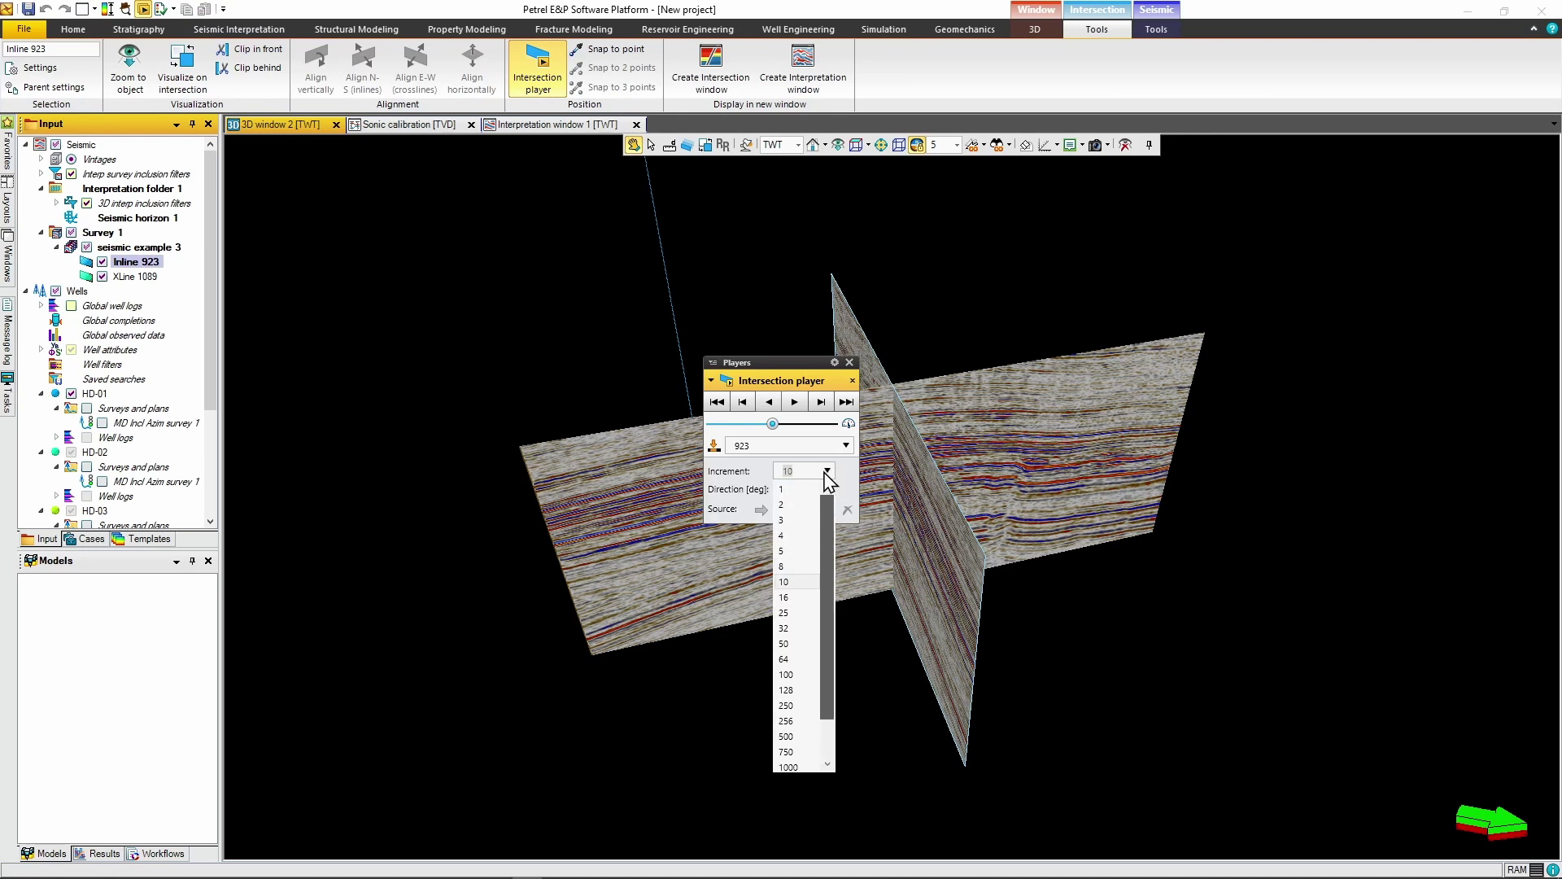
pyautogui.click(795, 492)
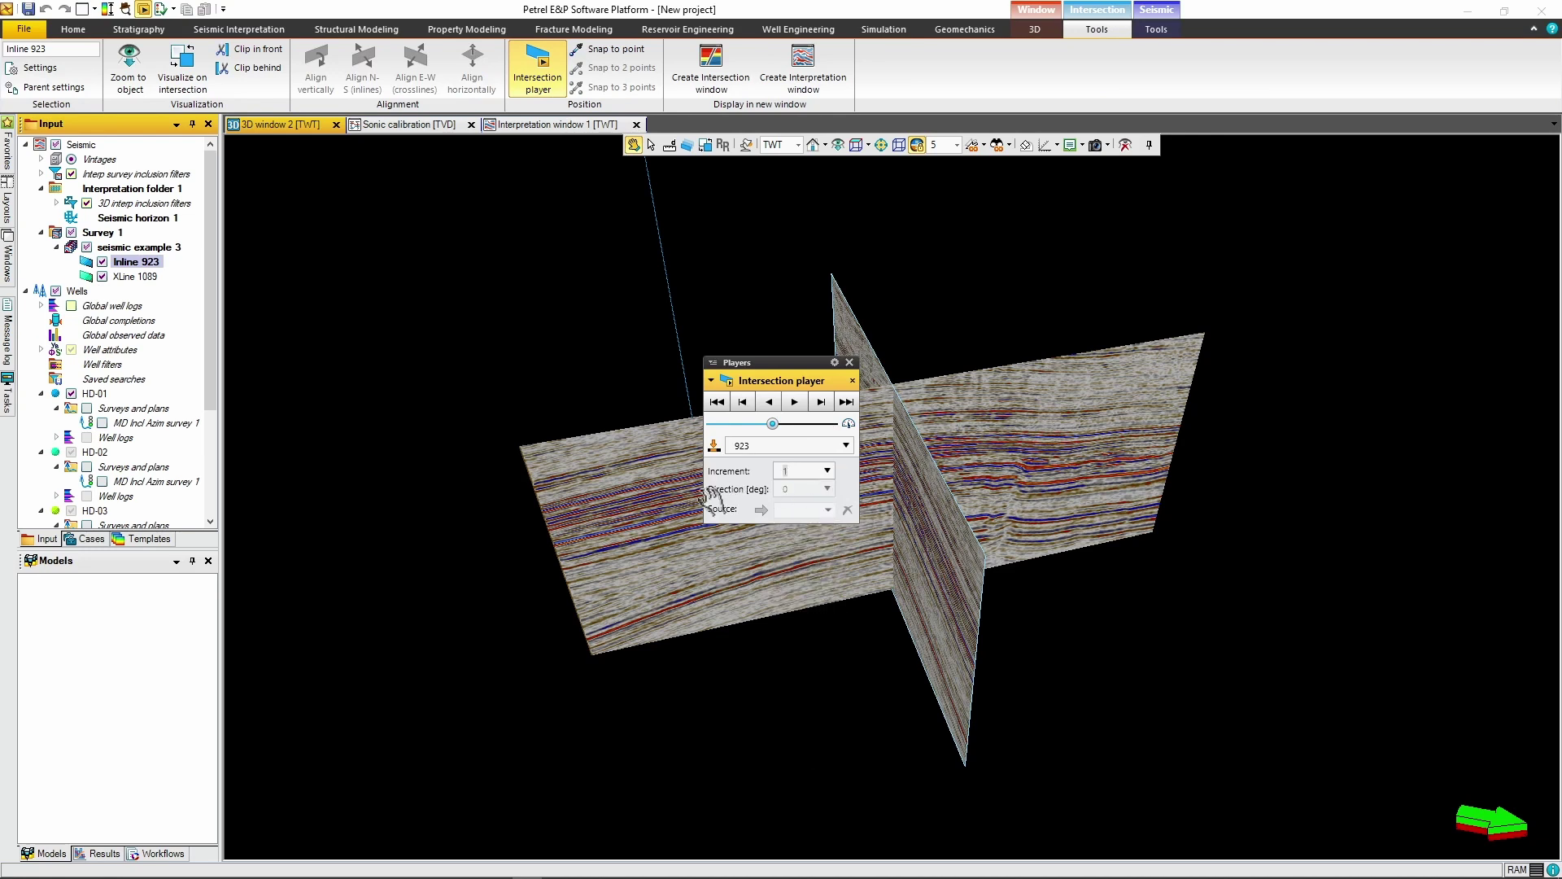
pyautogui.moveTo(745, 364); pyautogui.dragTo(332, 239)
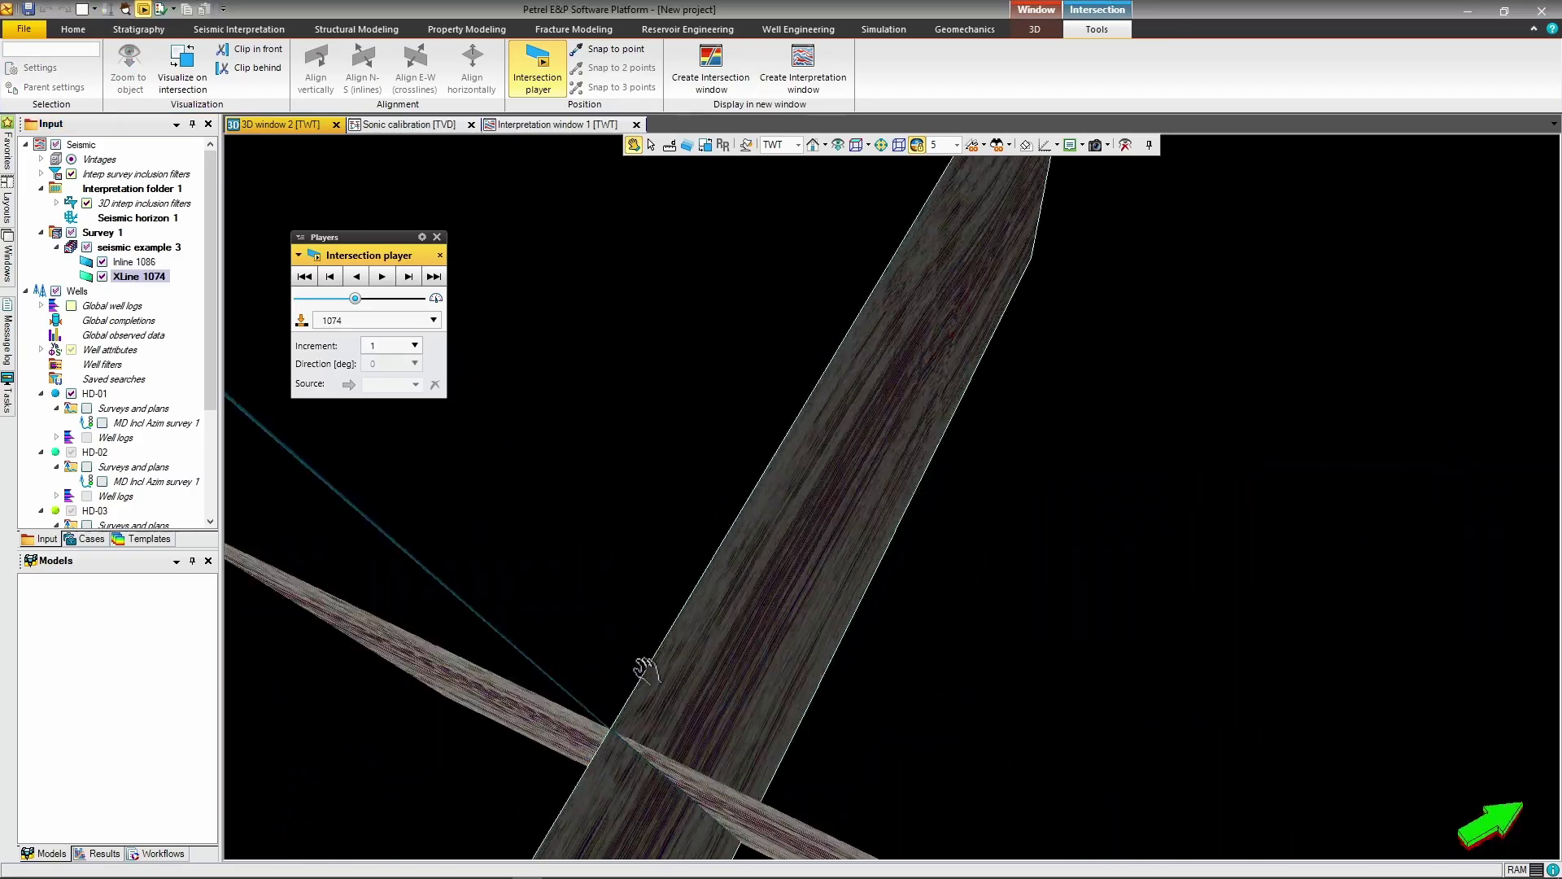
pyautogui.moveTo(647, 668); pyautogui.dragTo(816, 599)
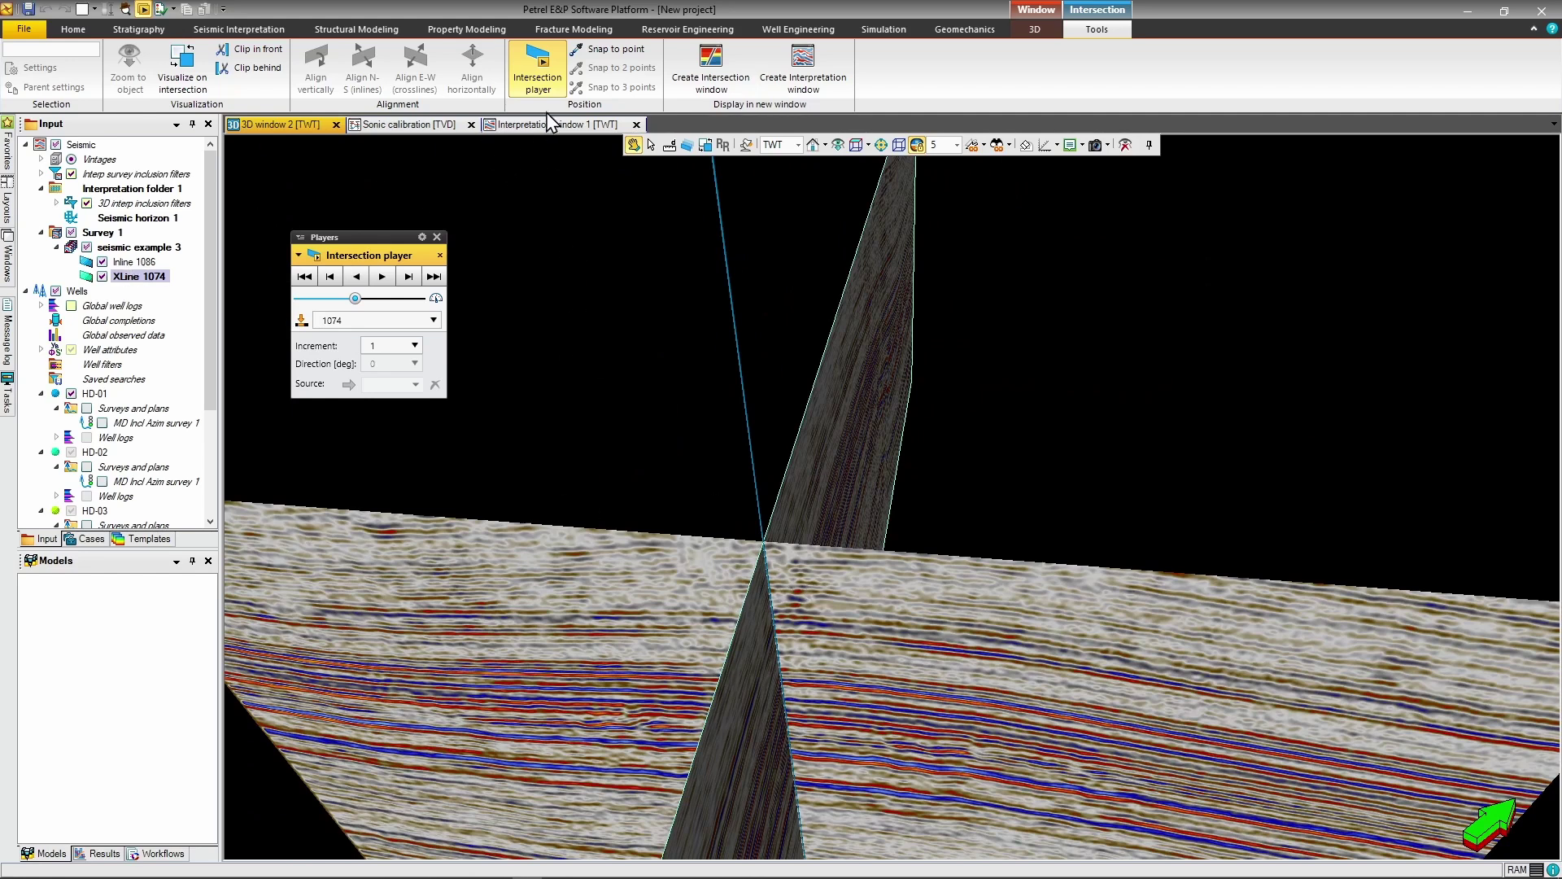
# In Interpretation window 1, display Inline 1086 with well HD-01 and switch the section to XLine 1074, with the Intersection player closed
pyautogui.click(602, 124)
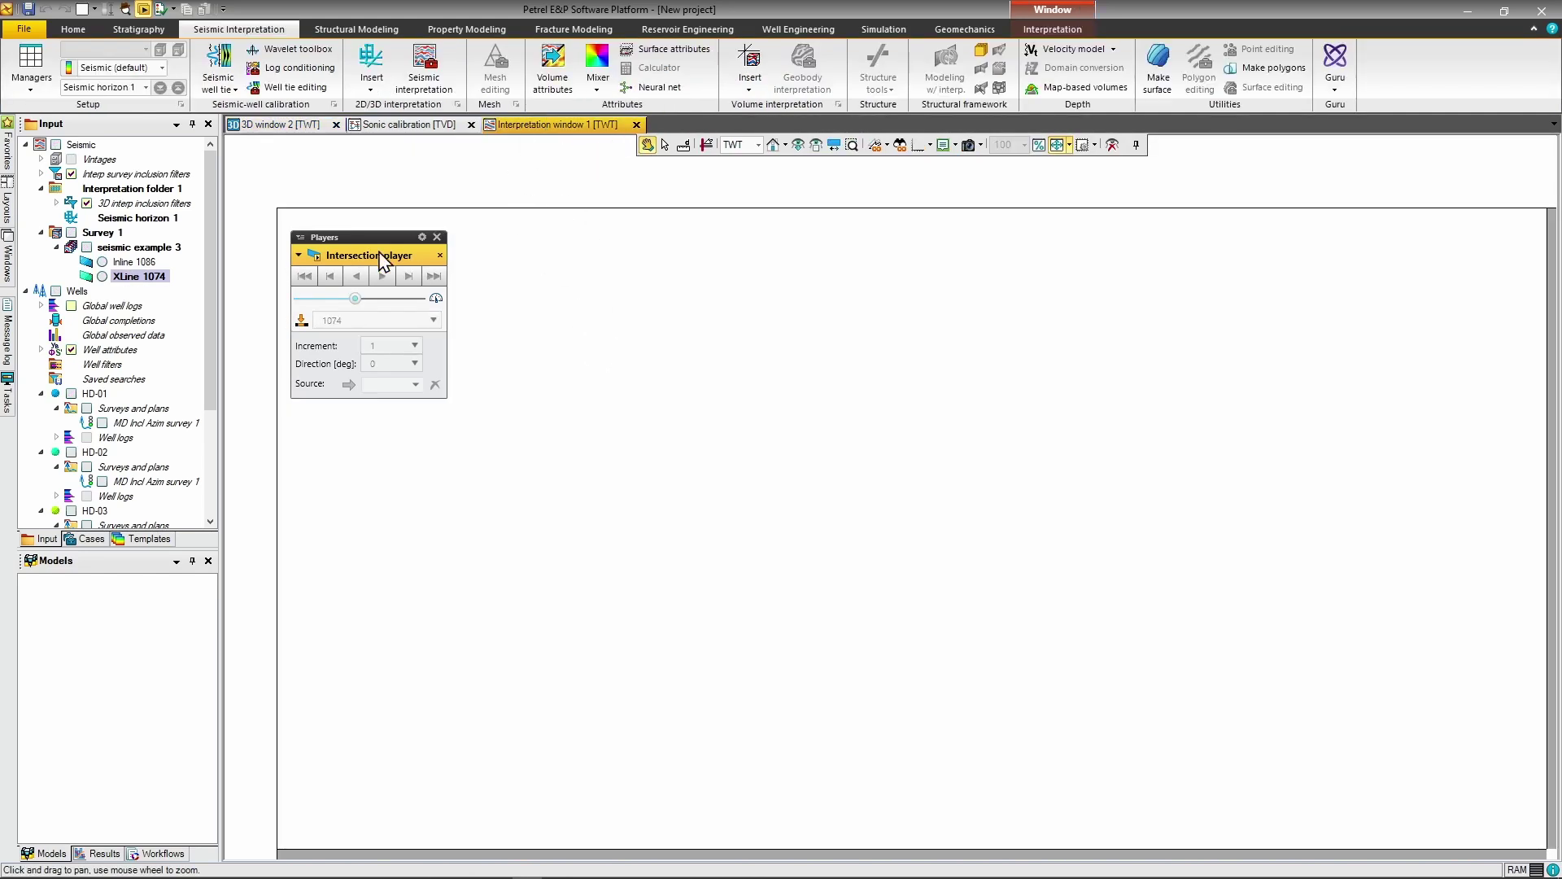
pyautogui.moveTo(373, 237); pyautogui.dragTo(122, 382)
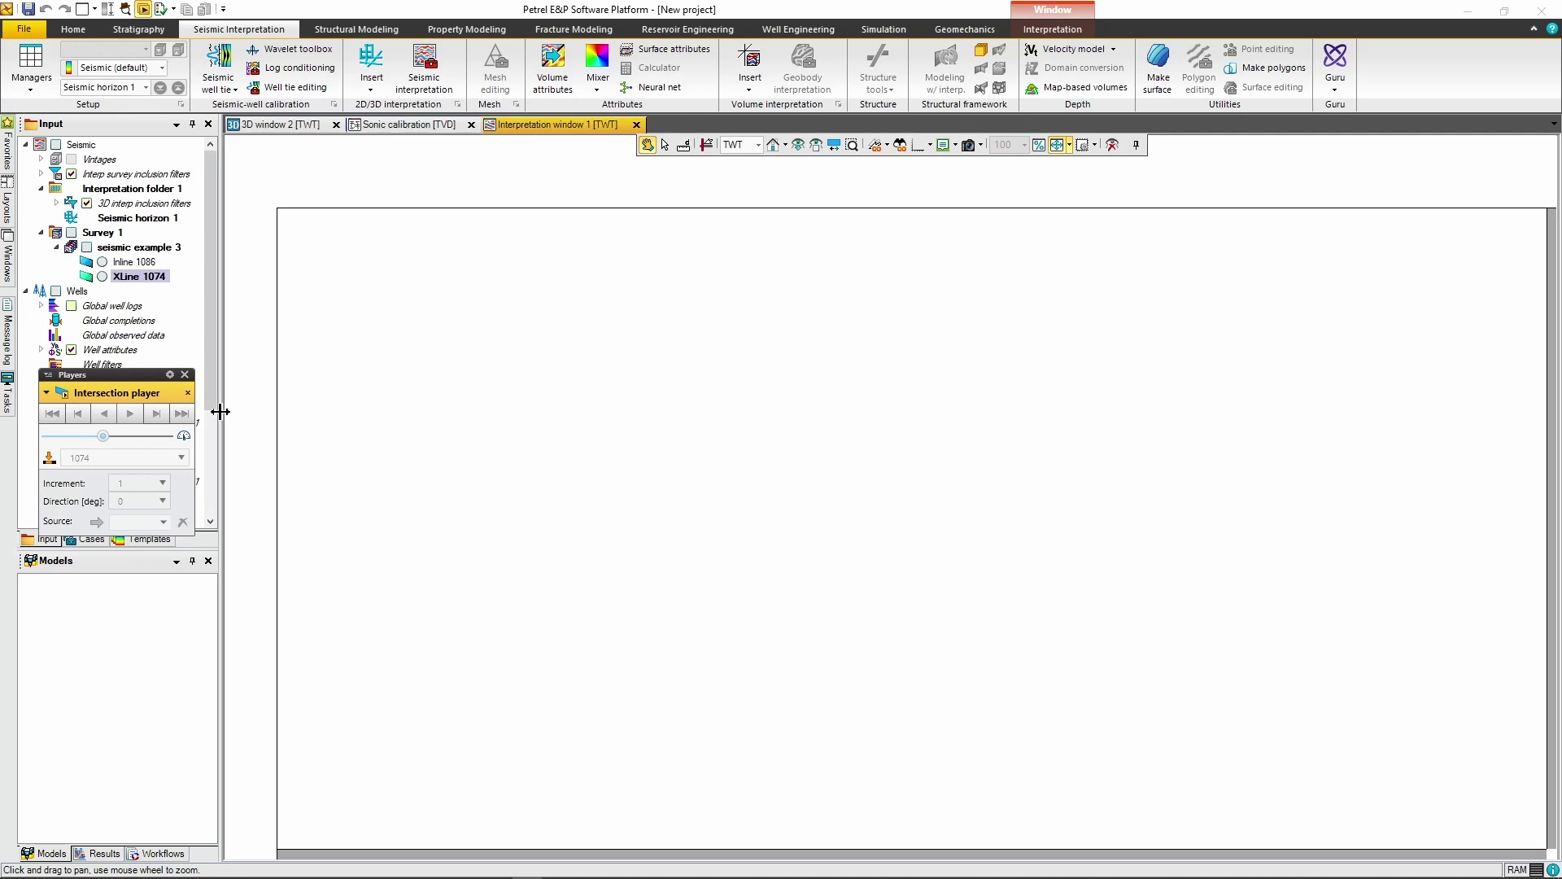
pyautogui.click(184, 375)
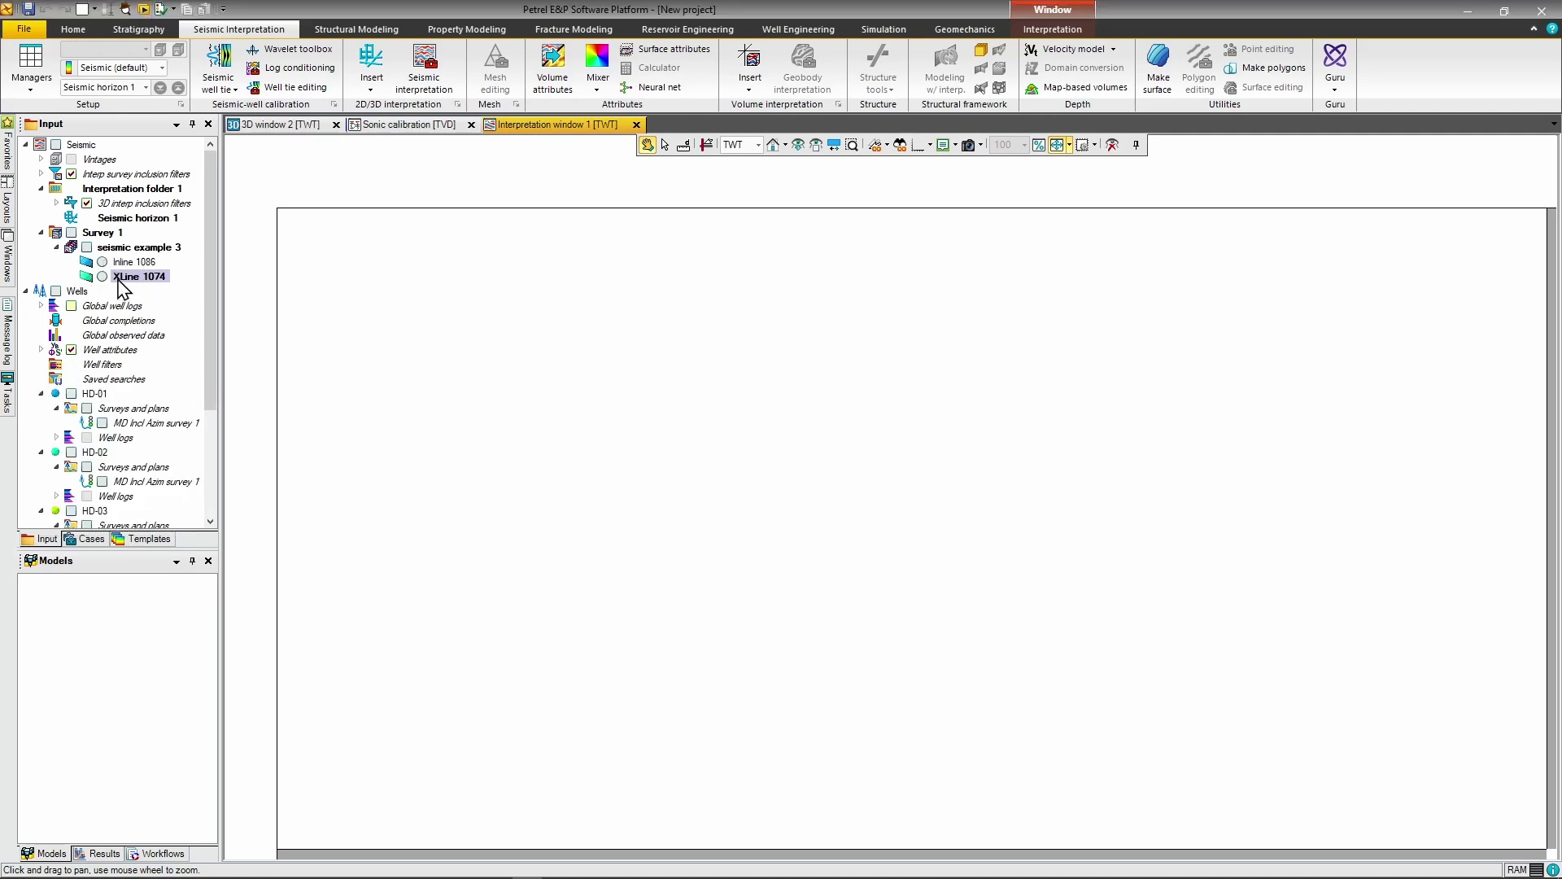
pyautogui.click(127, 262)
pyautogui.click(102, 261)
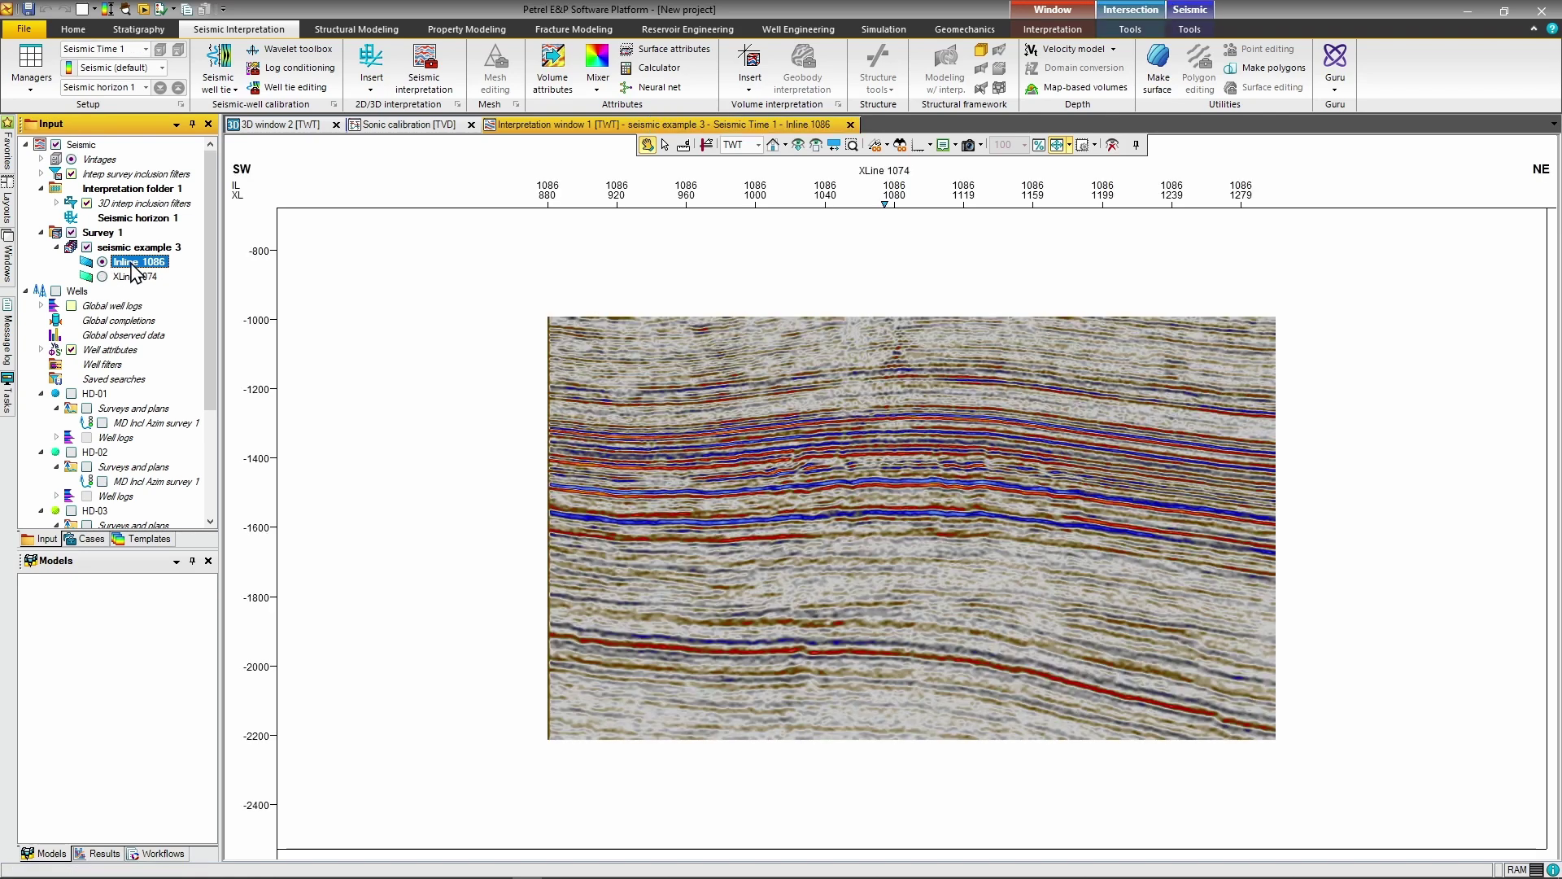
pyautogui.click(71, 394)
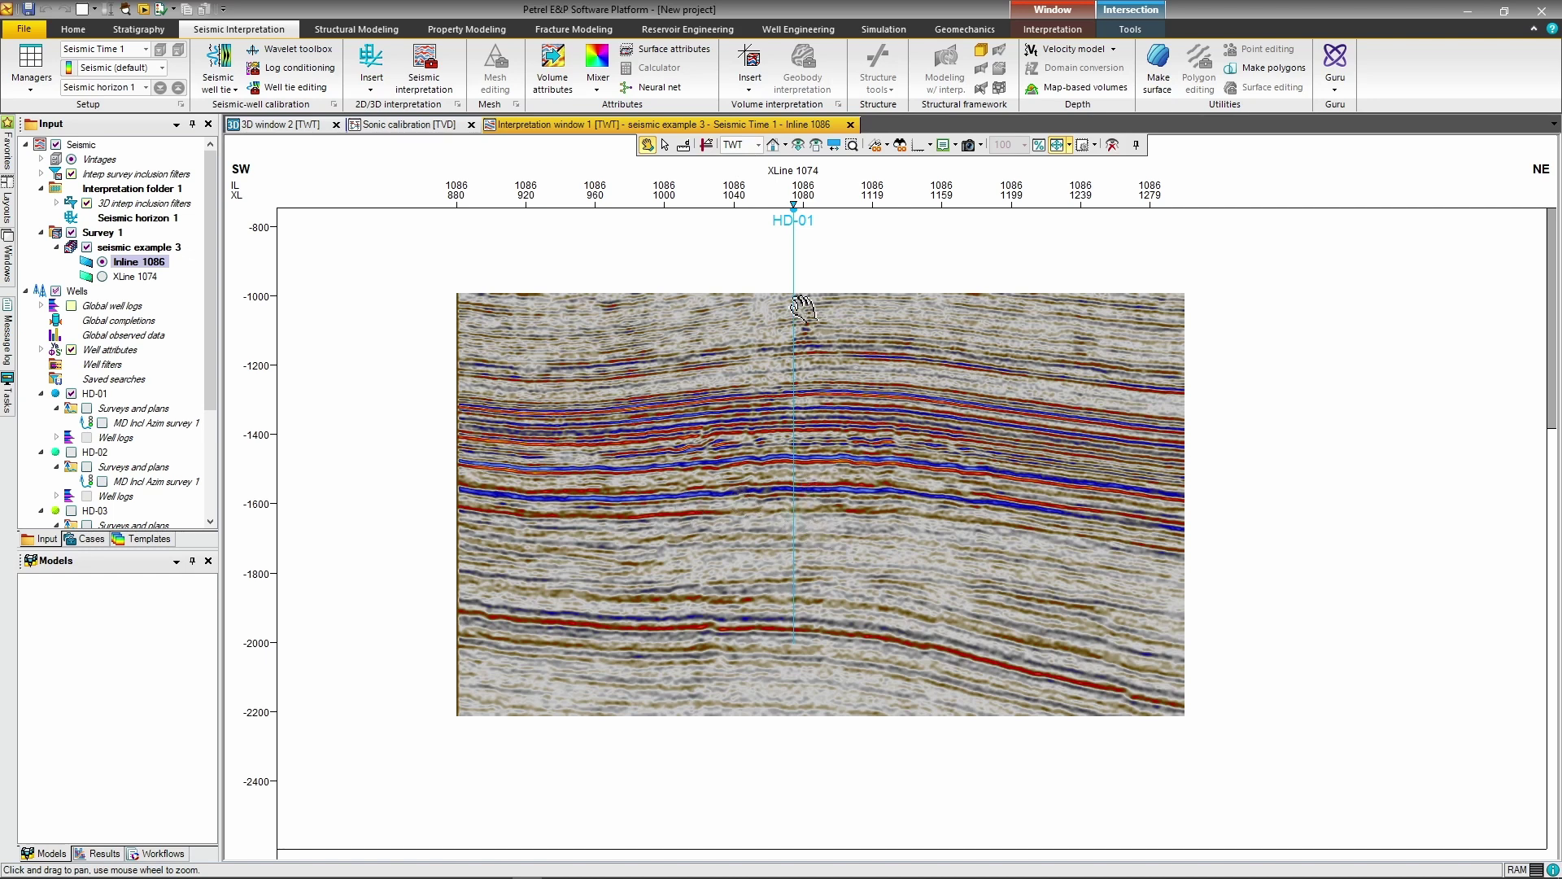
pyautogui.click(103, 277)
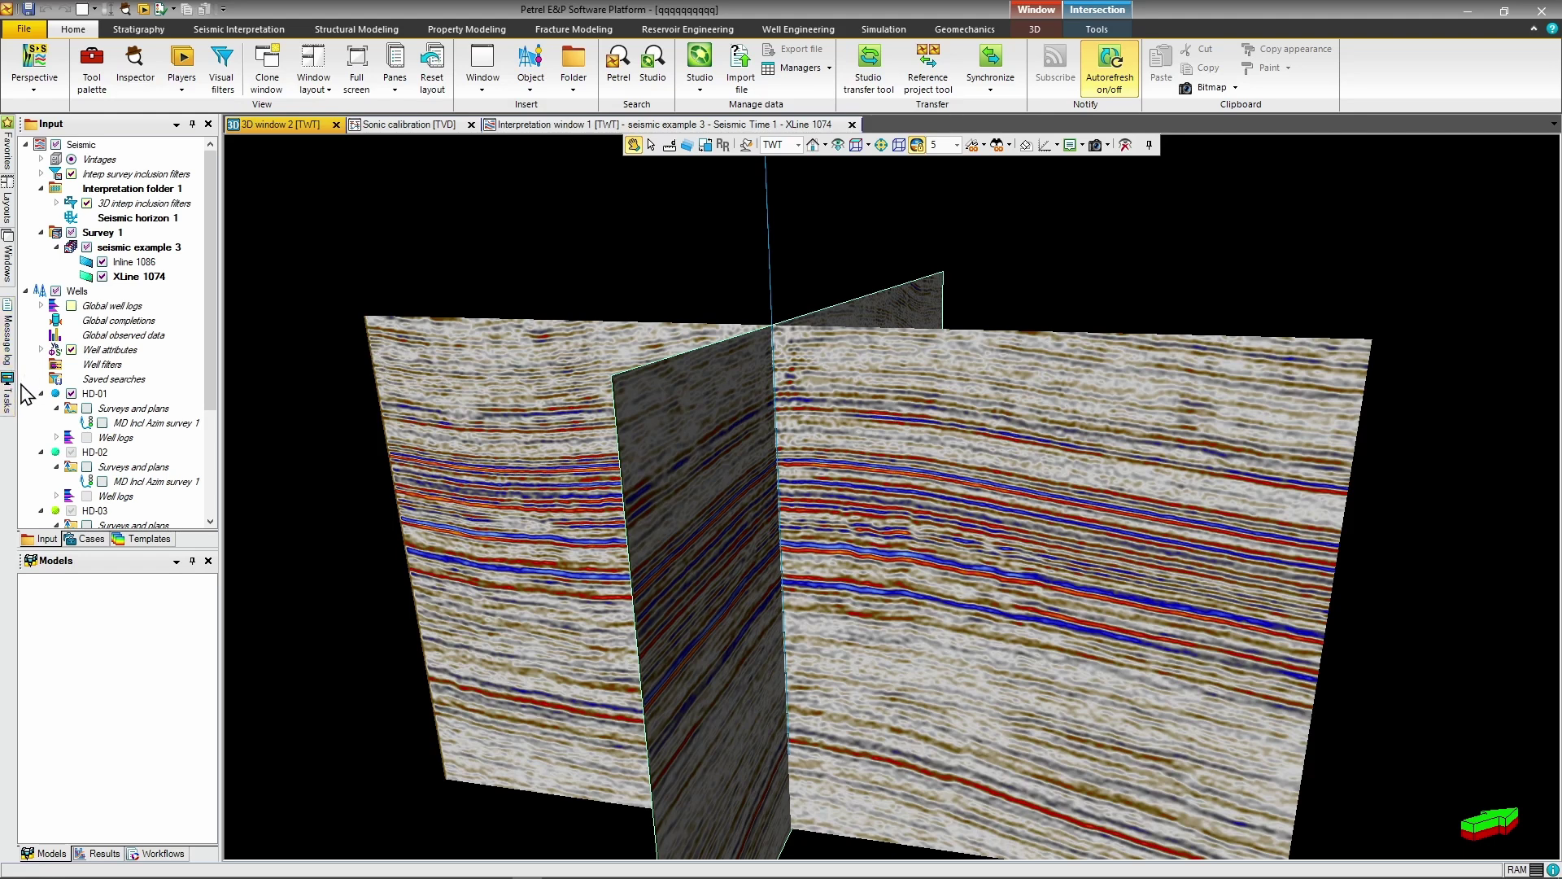
# Try to import the file seismic from H Data as Well path/deviation (ASCII), matching it to a newly created well trace
pyautogui.hotkey('ctrl', 'i')
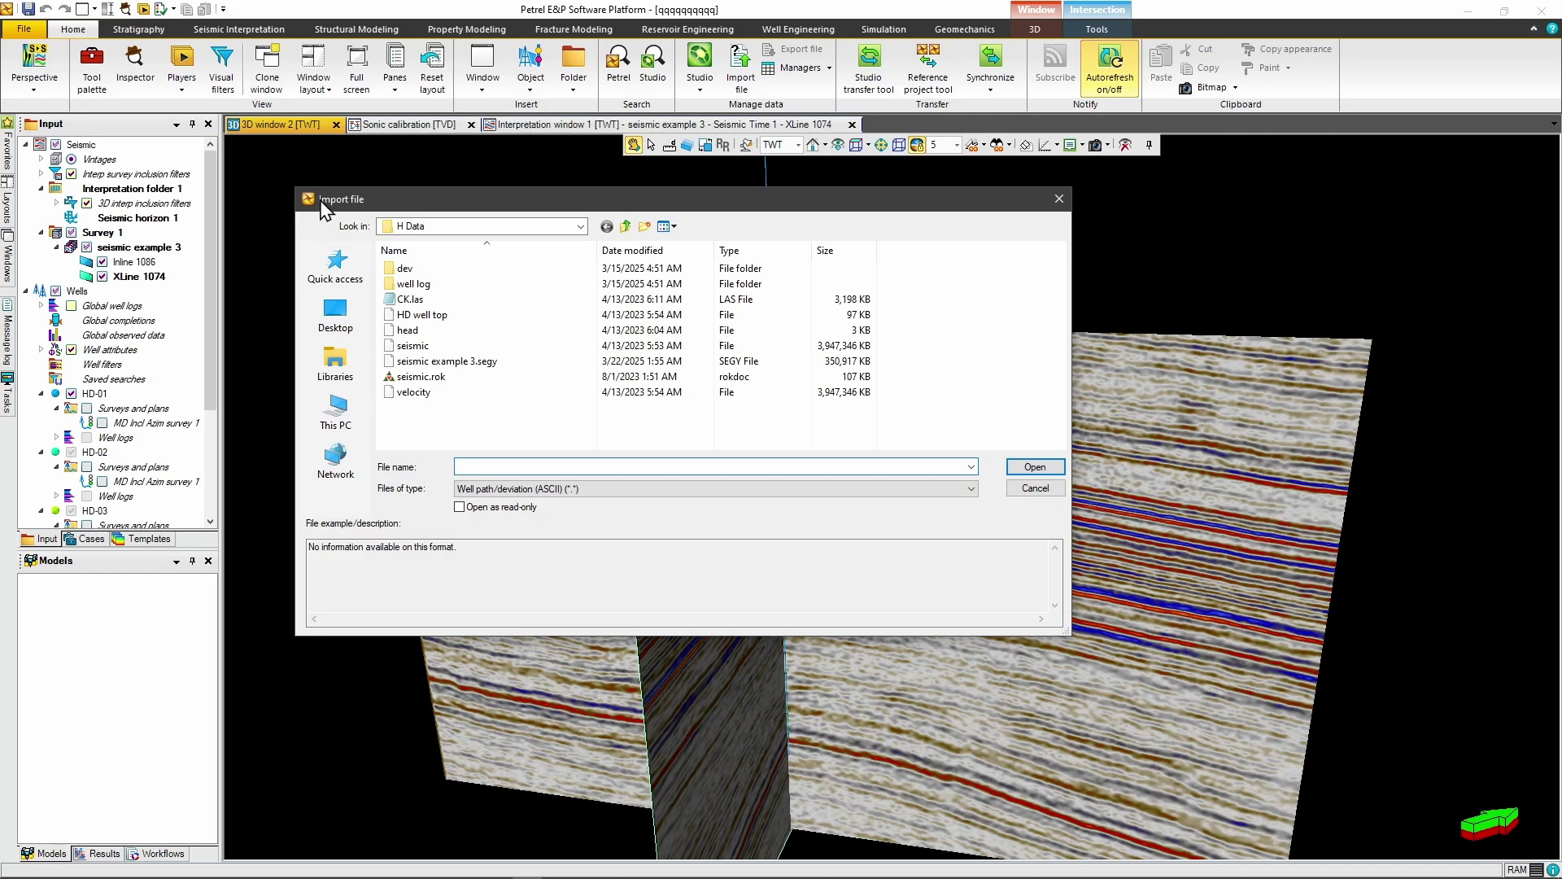
pyautogui.click(403, 347)
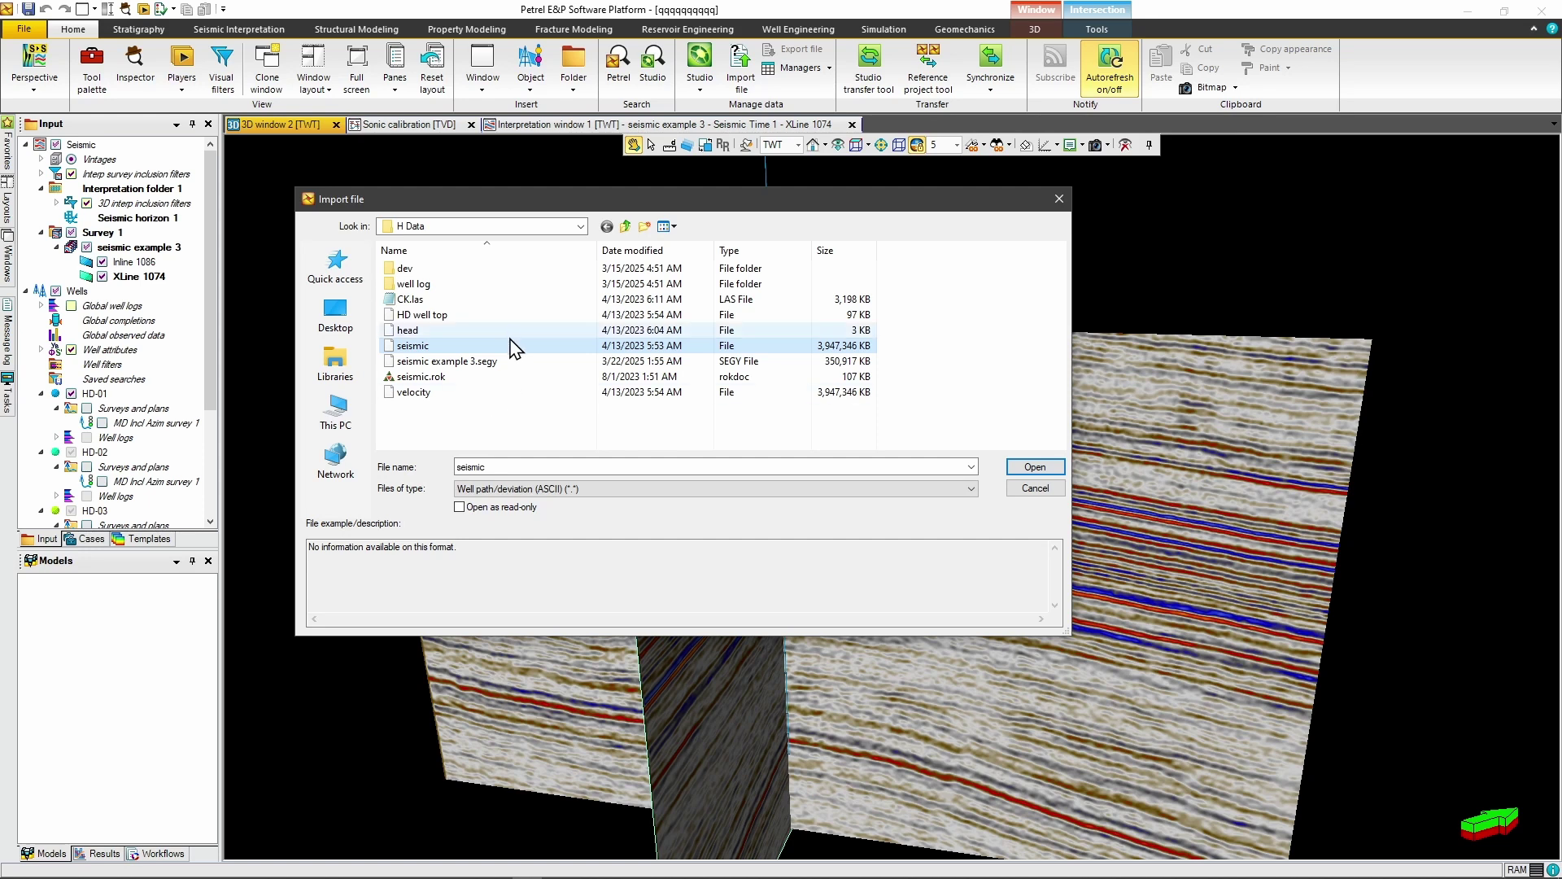
pyautogui.click(1022, 472)
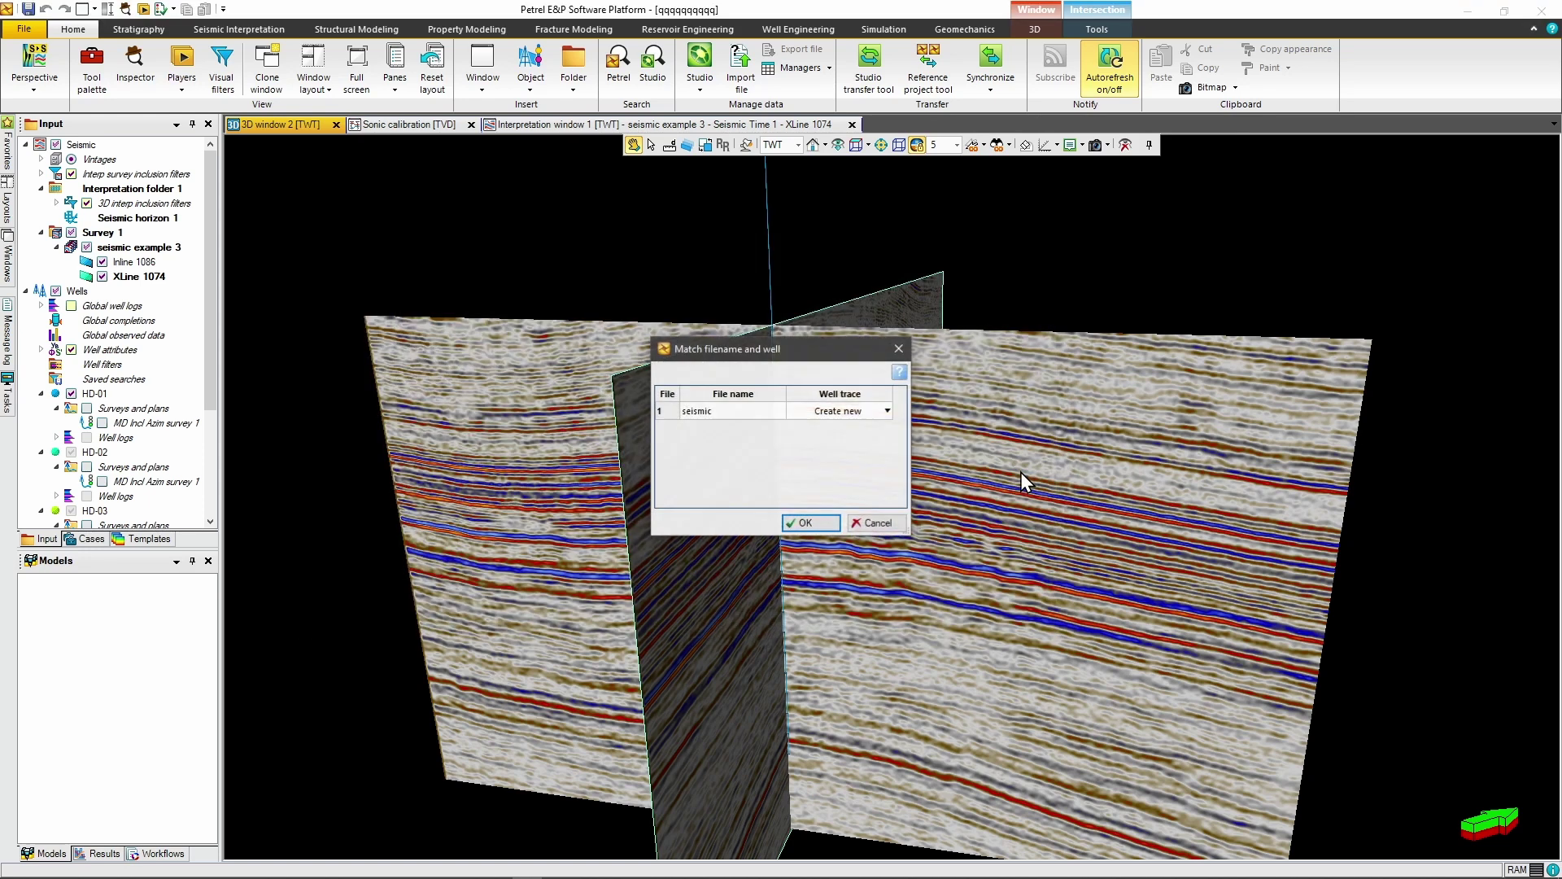
pyautogui.click(804, 523)
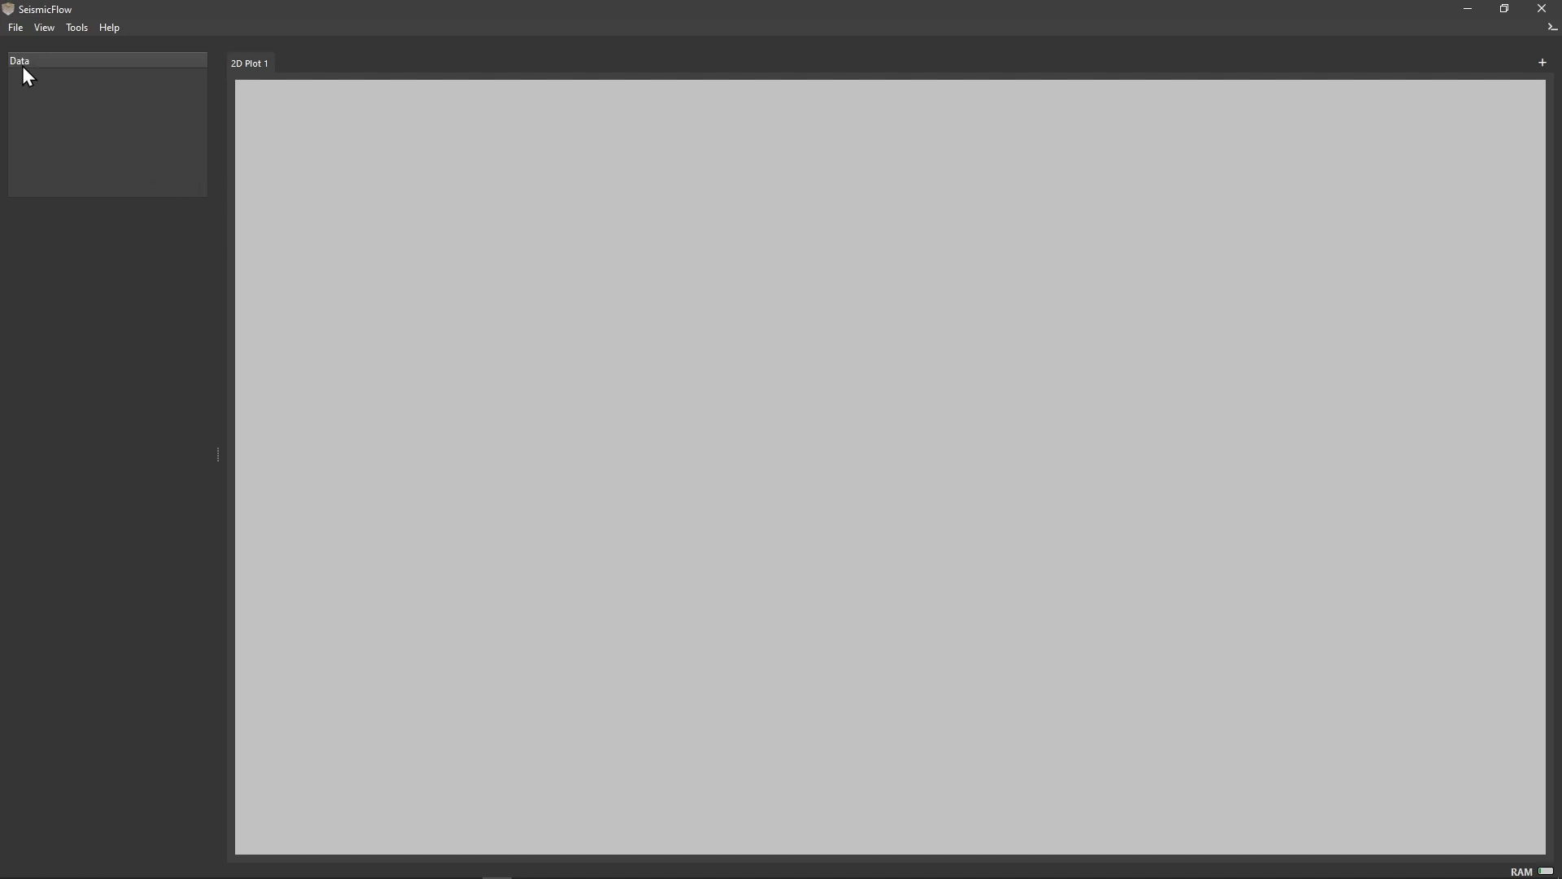
# In SeismicFlow, load the well HD-01 and the volume seismic example 3 from the recent files
pyautogui.click(15, 32)
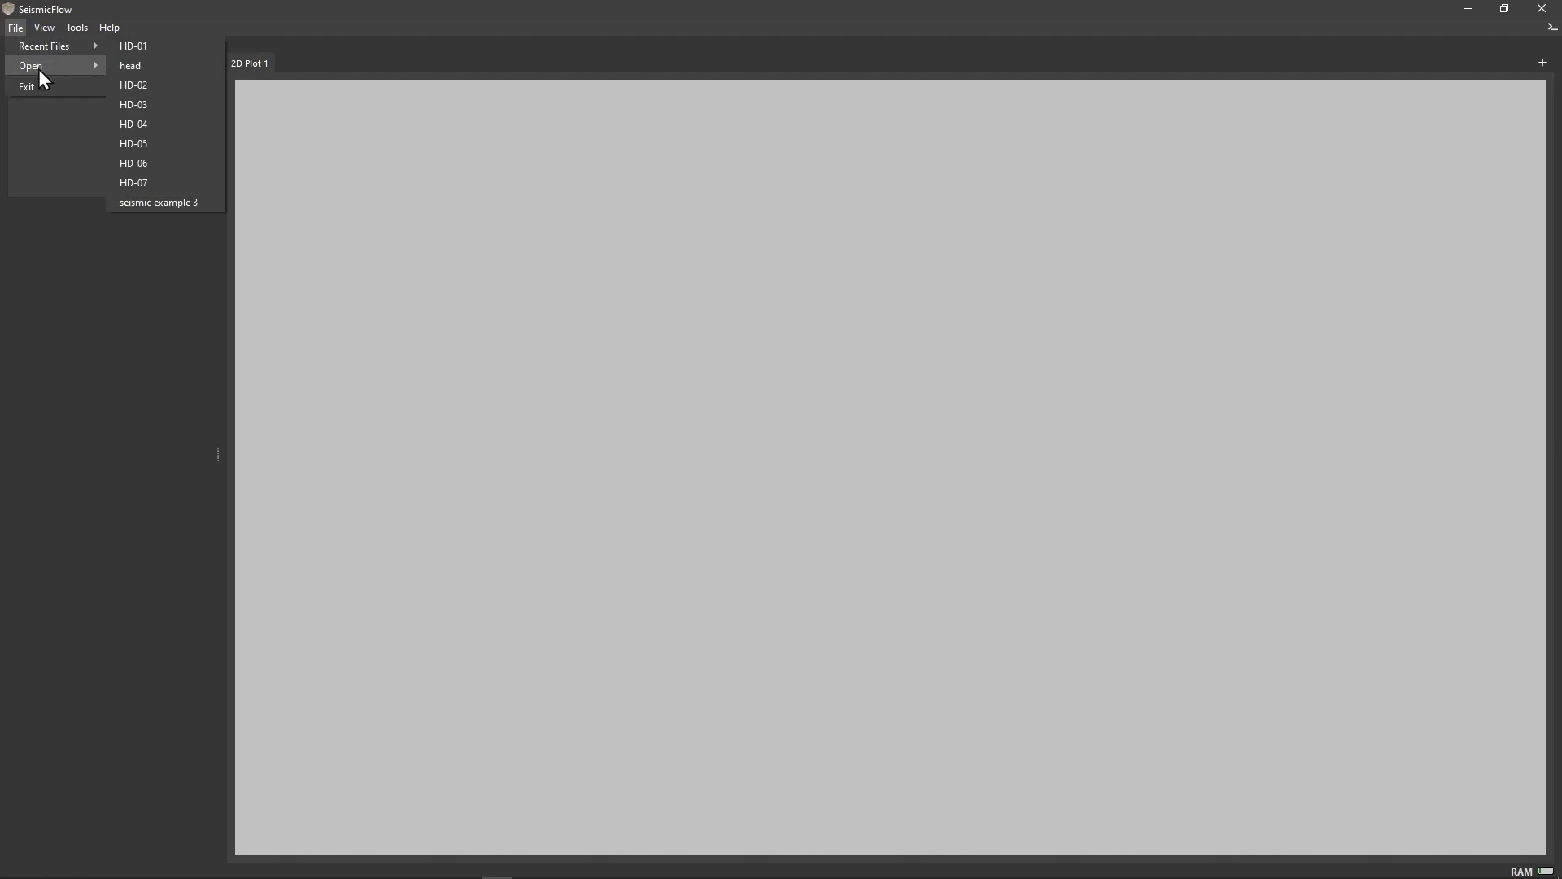
pyautogui.moveTo(35, 49)
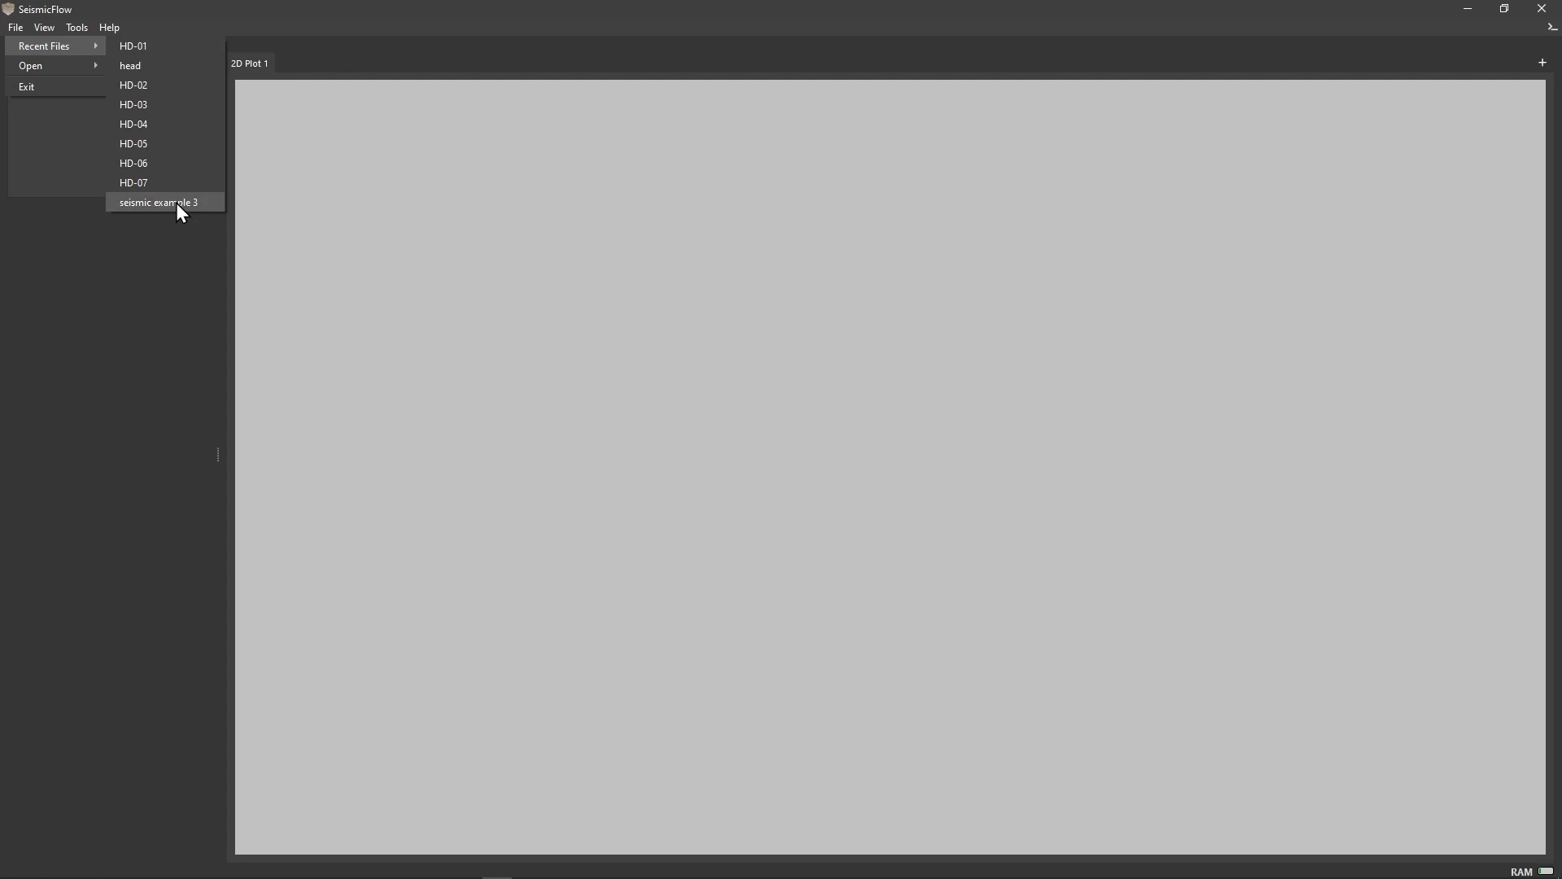
pyautogui.click(138, 47)
pyautogui.click(16, 28)
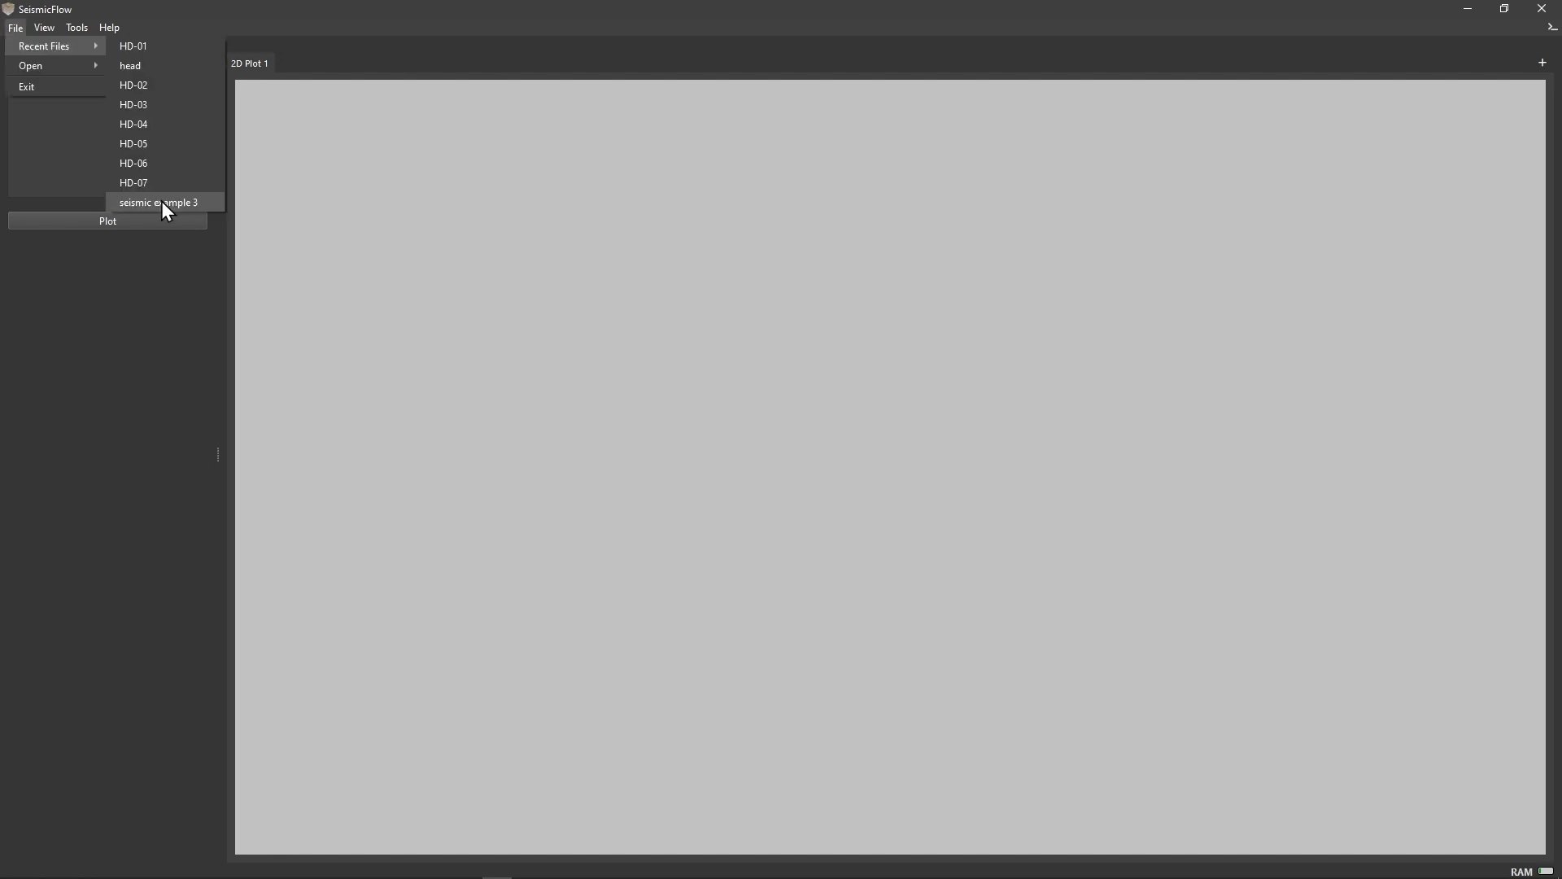
pyautogui.click(184, 209)
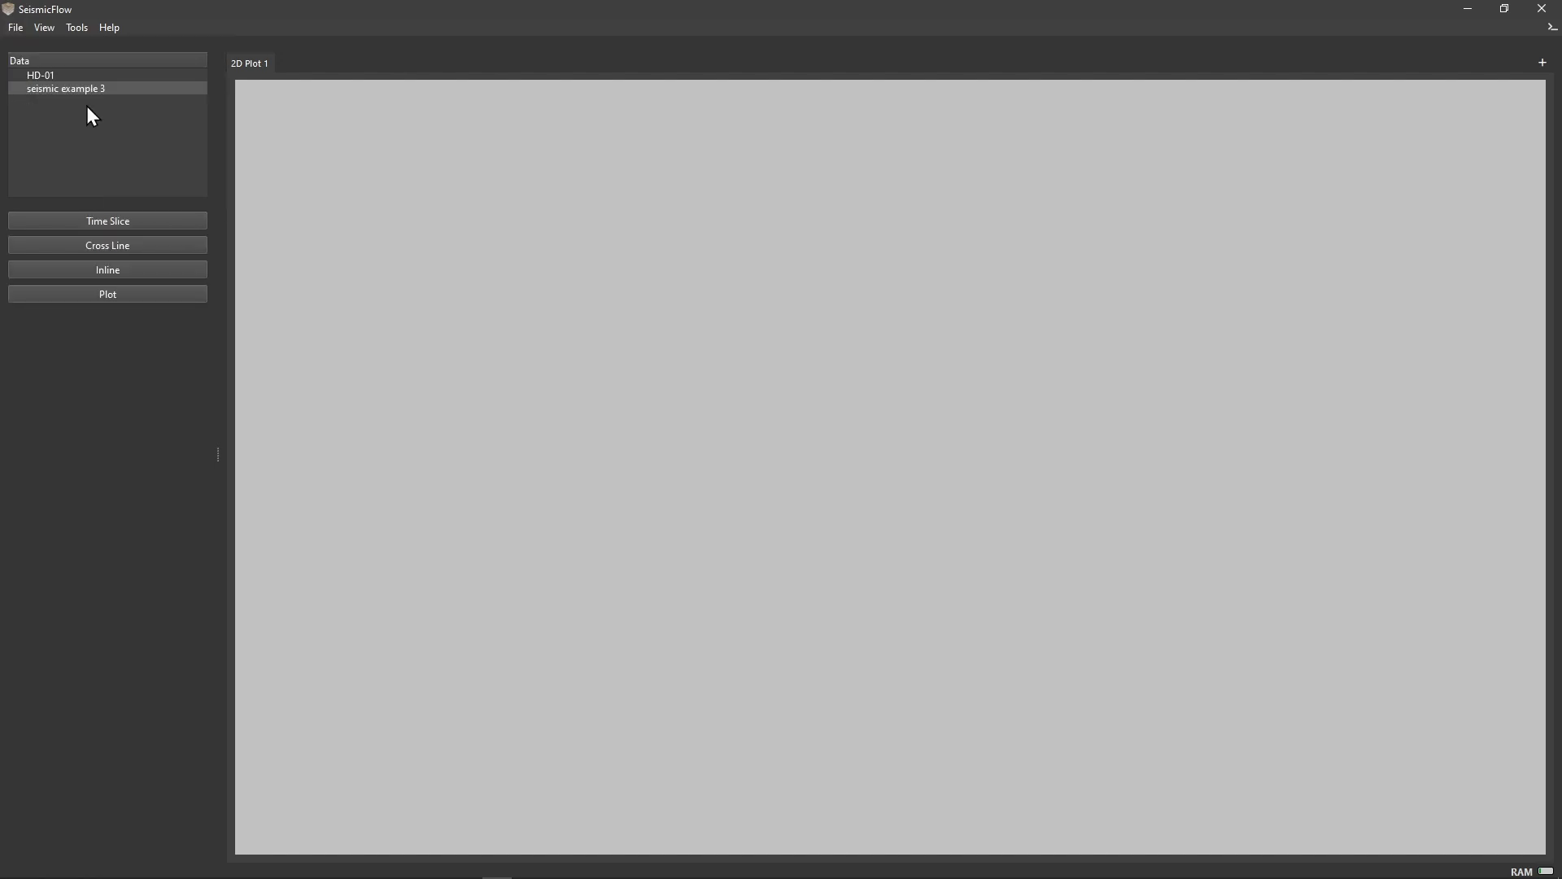
# Upscale the DEPTH log of well HD-01 onto seismic example 3
pyautogui.rightClick(62, 90)
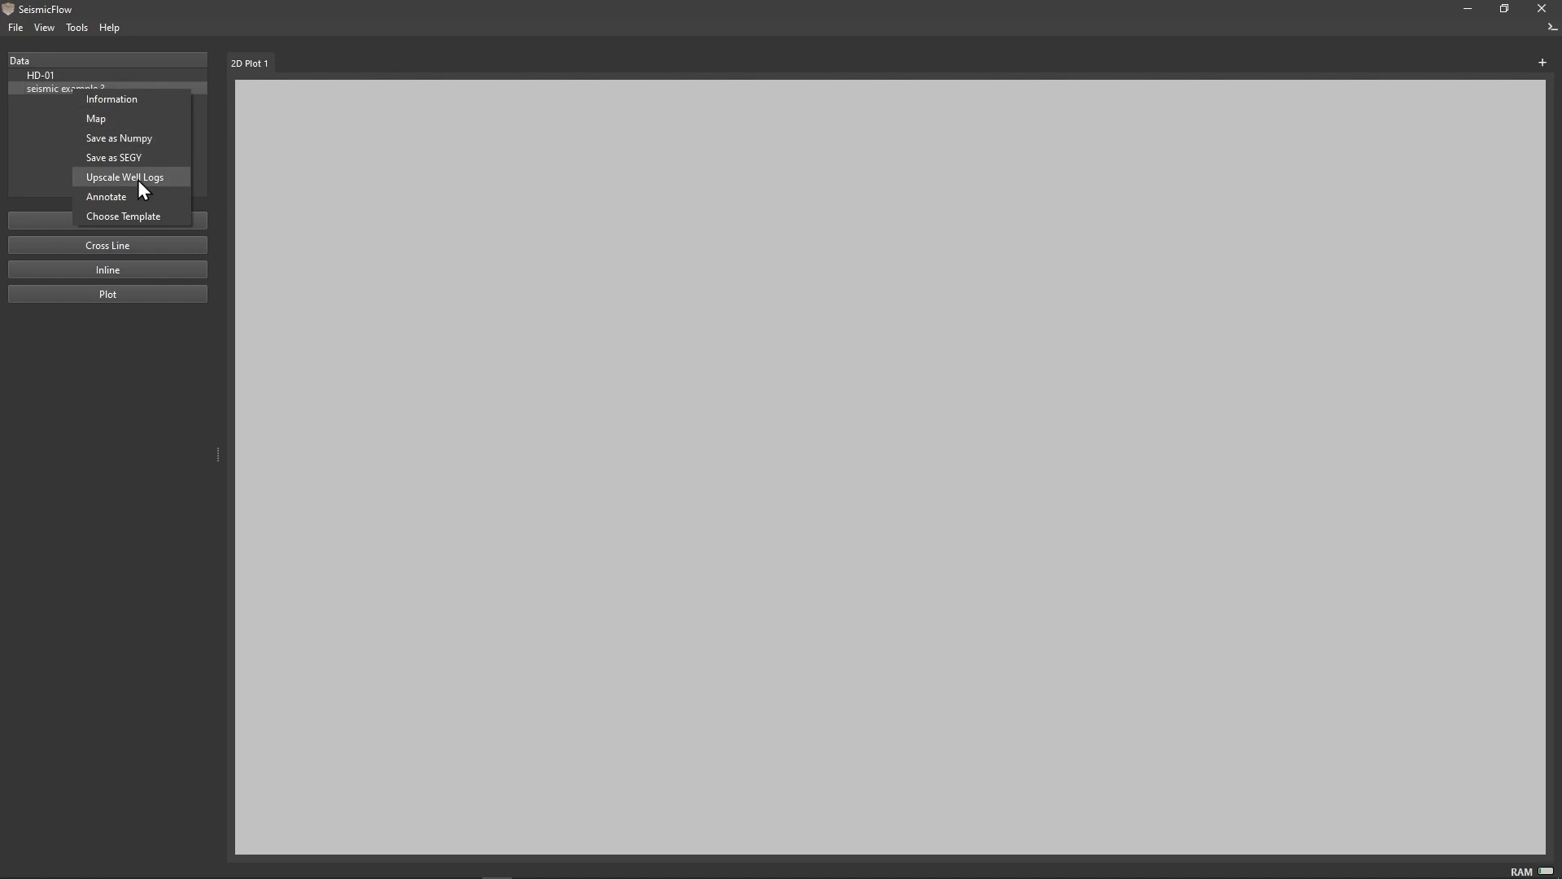
pyautogui.click(115, 177)
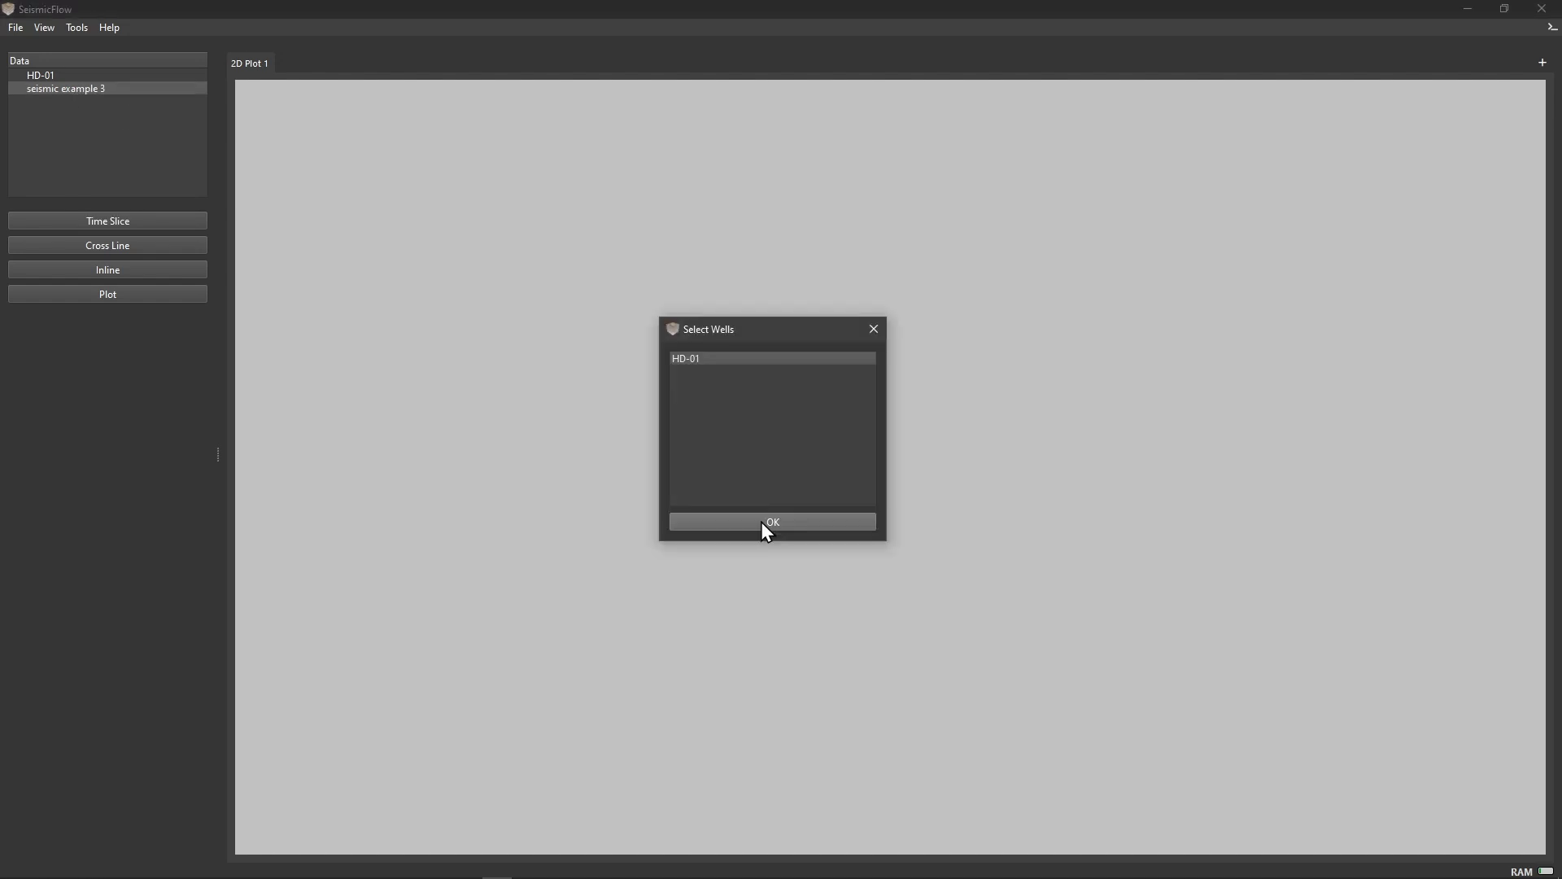
pyautogui.click(760, 521)
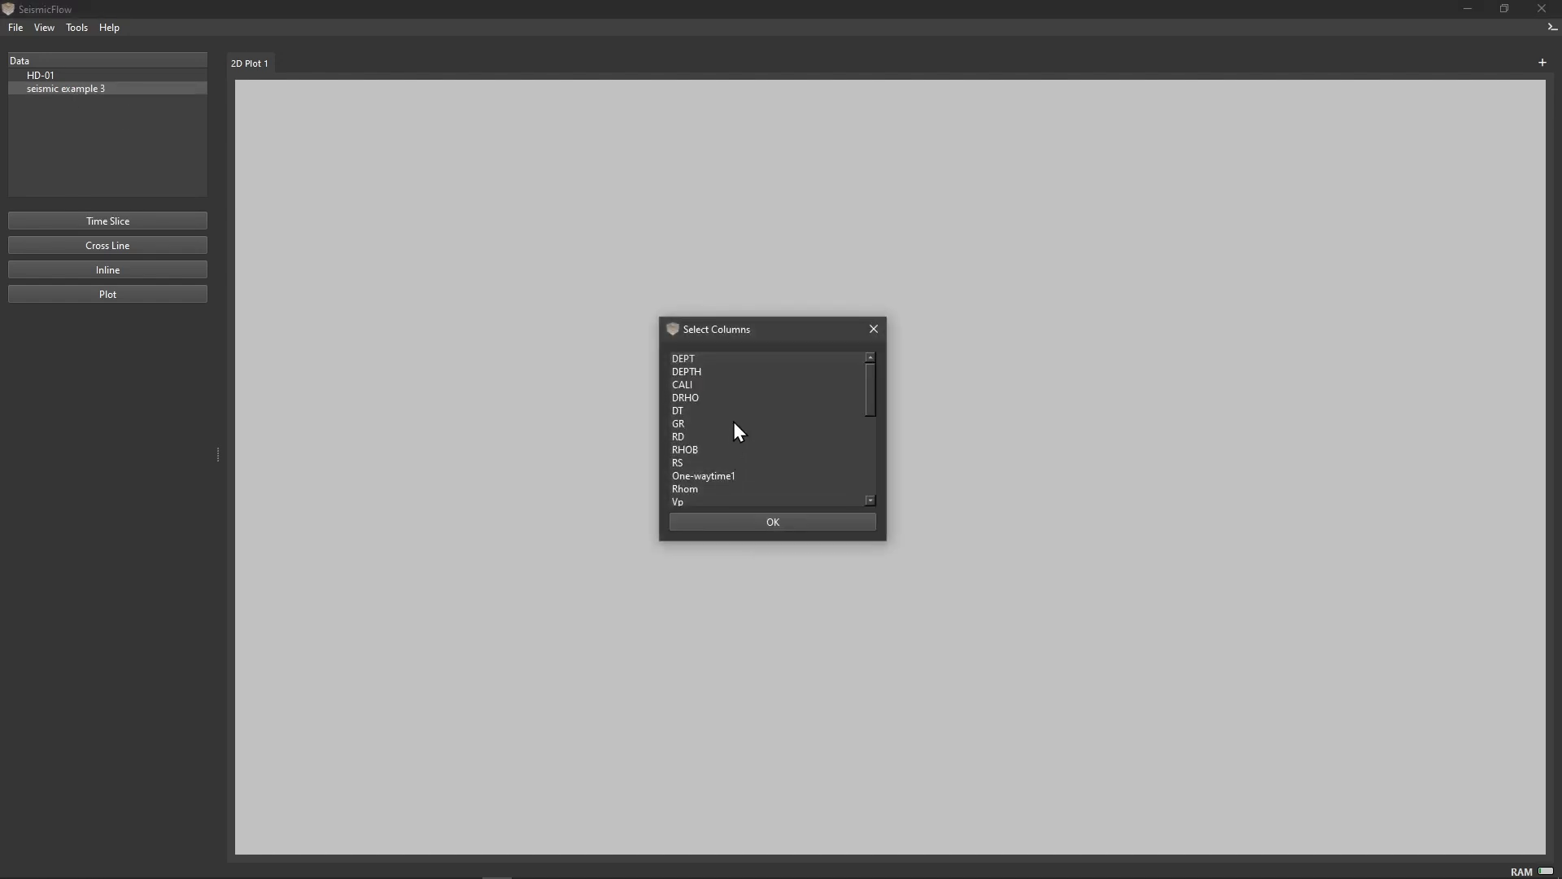
pyautogui.click(714, 371)
pyautogui.click(778, 523)
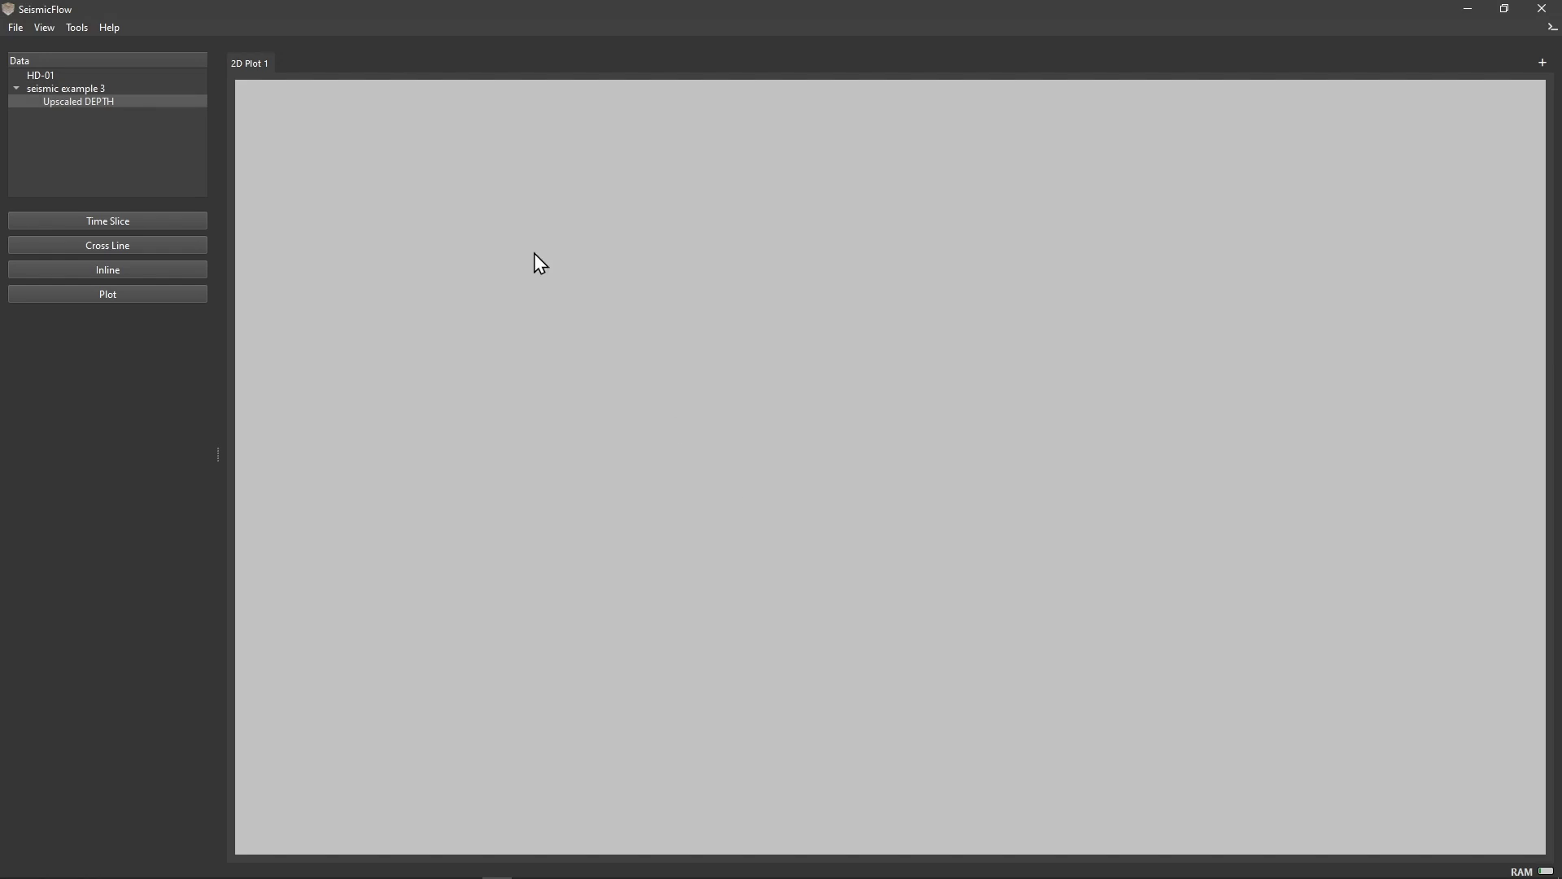
# Plot the Upscaled DEPTH log in 3D and examine the well trajectory within the inline, crossline and time axes
pyautogui.click(55, 102)
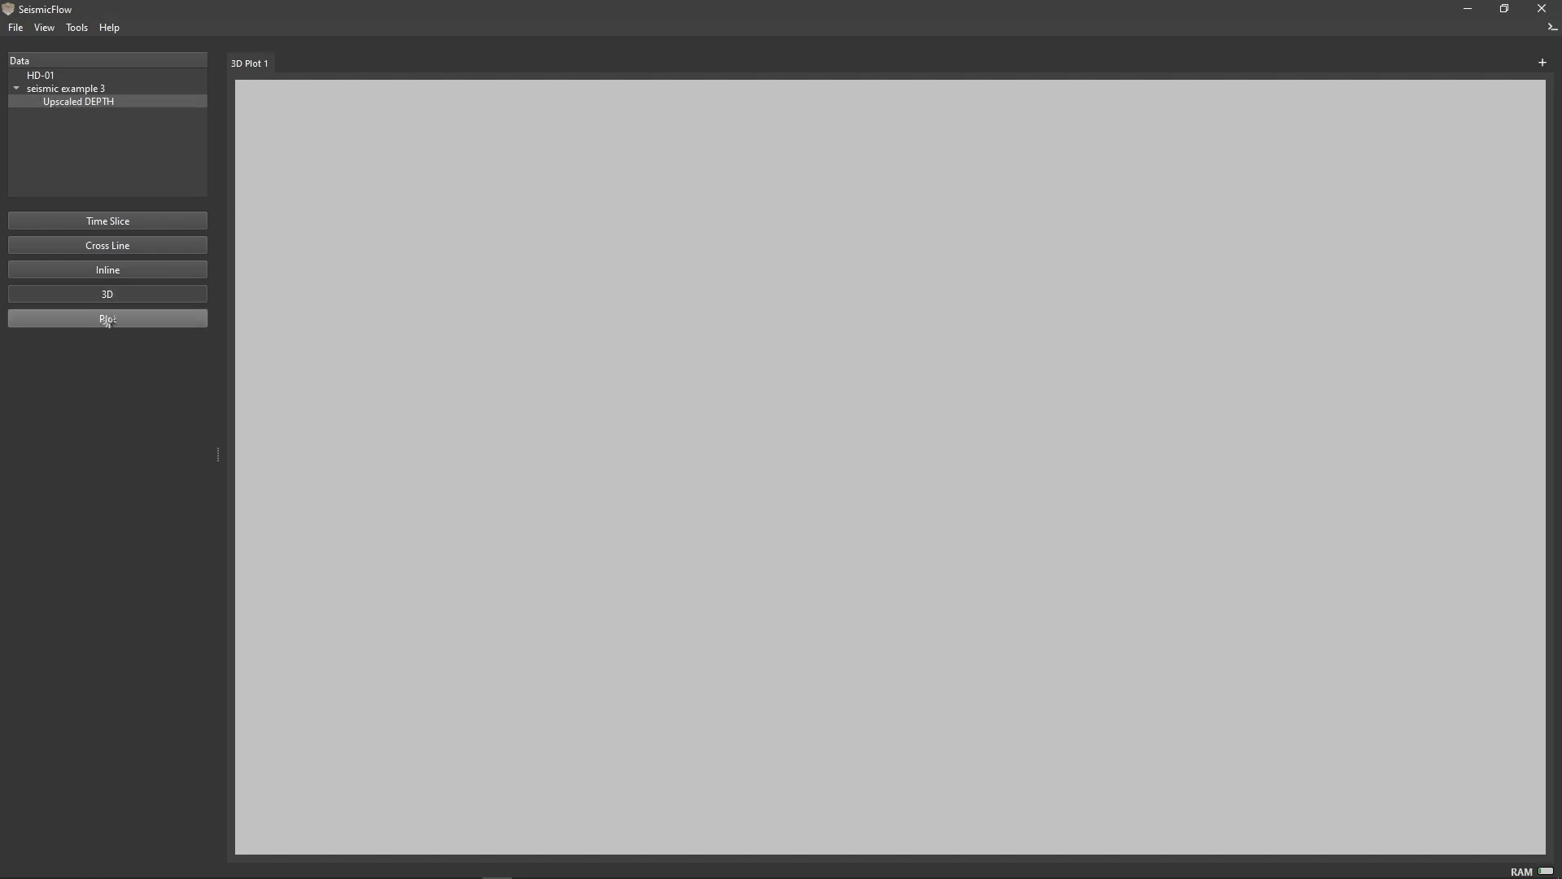
pyautogui.click(107, 319)
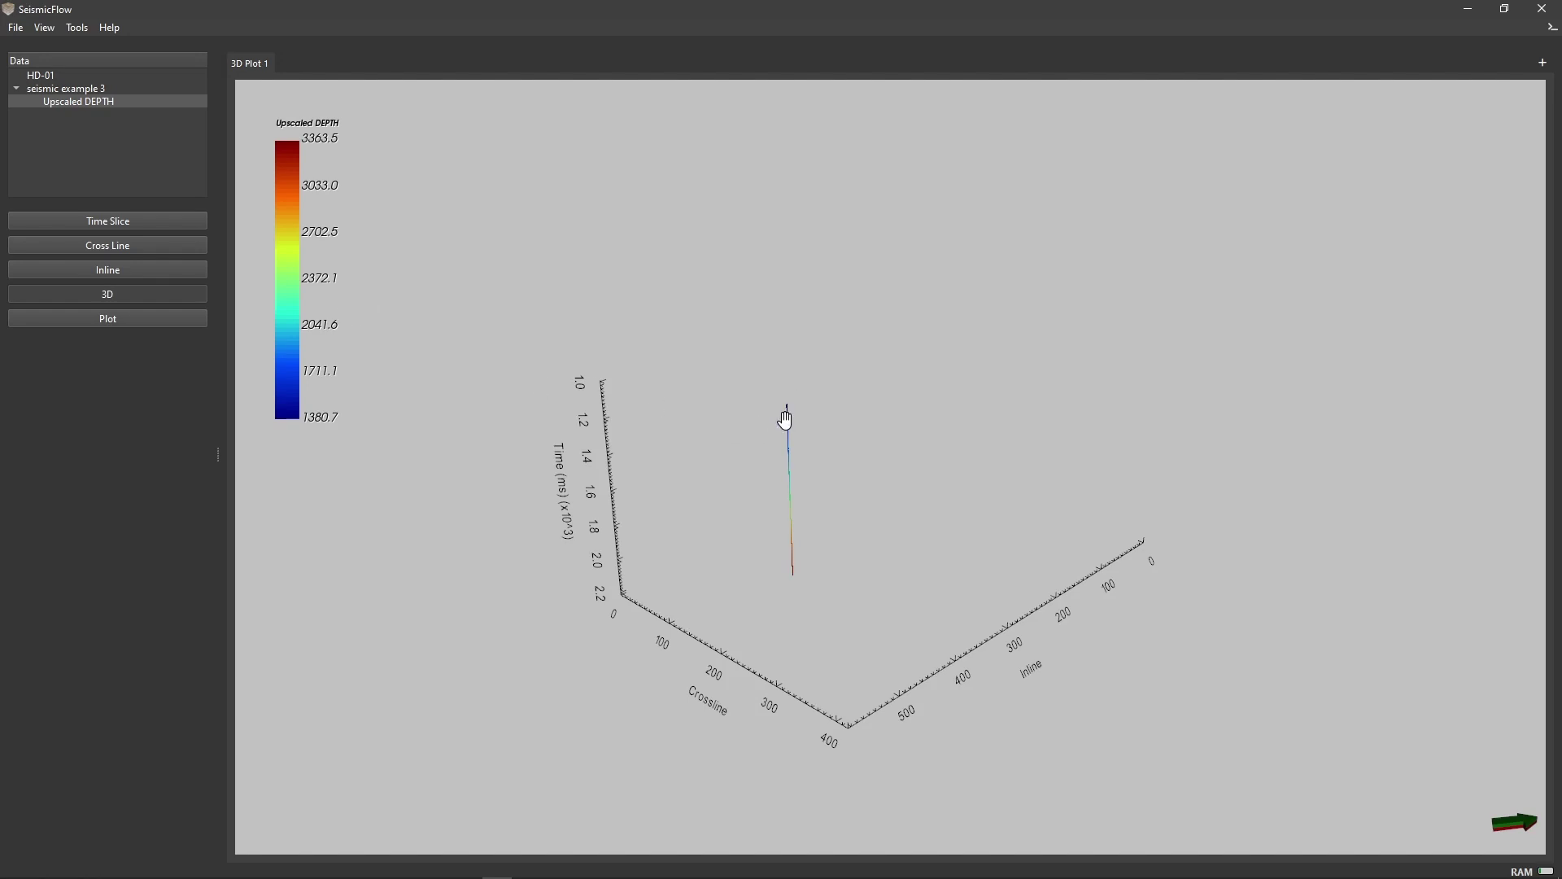
pyautogui.moveTo(824, 547)
pyautogui.mouseDown()
pyautogui.moveTo(756, 560)
pyautogui.moveTo(436, 199)
pyautogui.mouseUp()
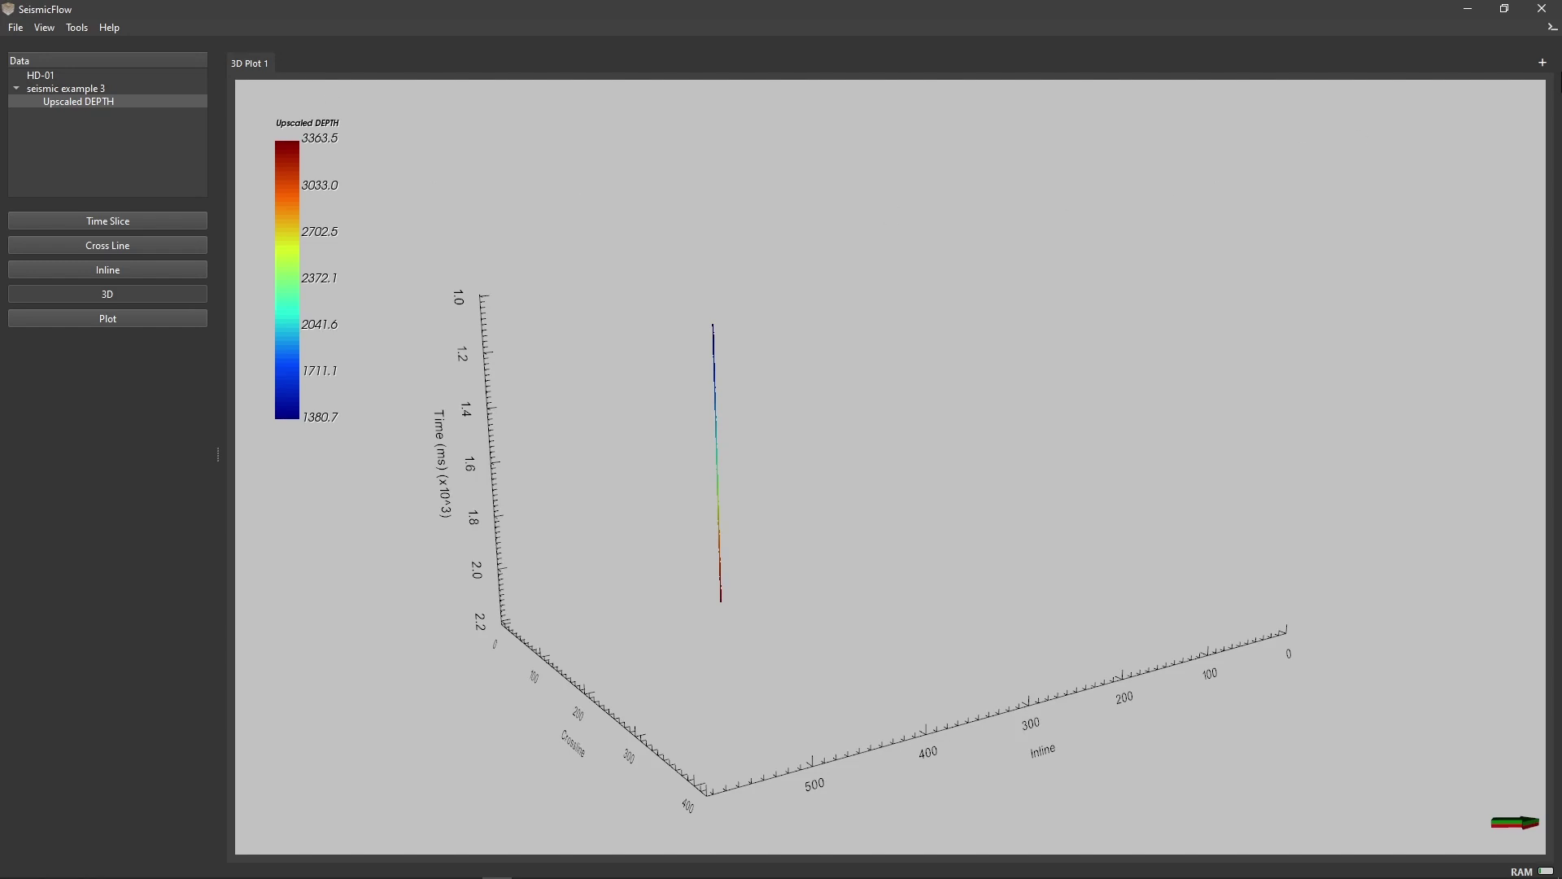
# Plot inline 456 of seismic example 3 with Upscaled DEPTH overlaid in a new 2D plot, and add another empty 2D plot
pyautogui.click(1543, 62)
pyautogui.rightClick(366, 203)
pyautogui.click(450, 231)
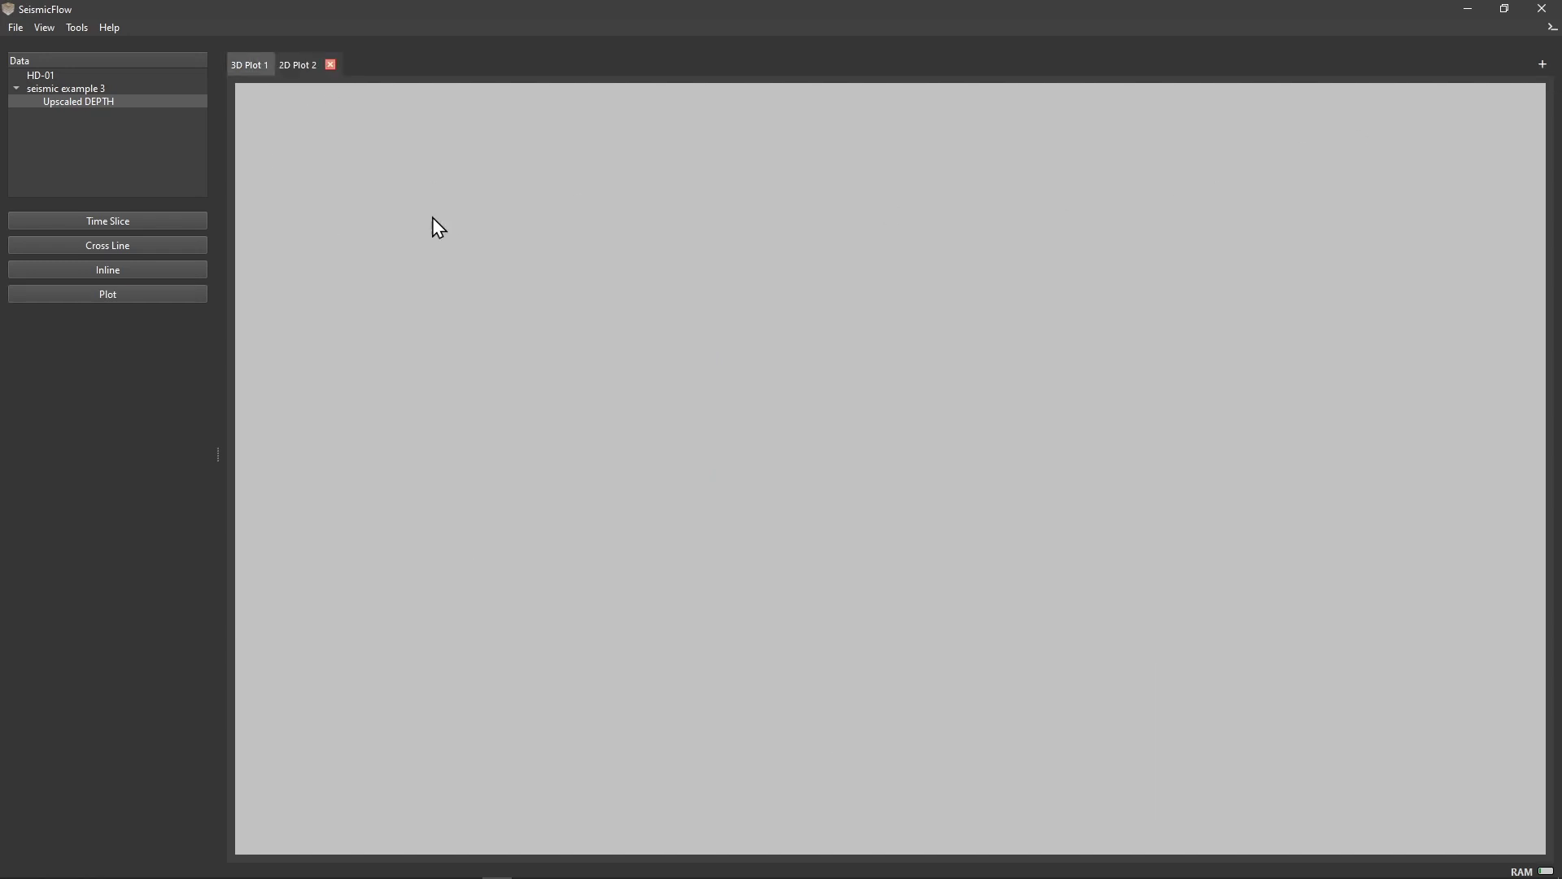
pyautogui.click(96, 92)
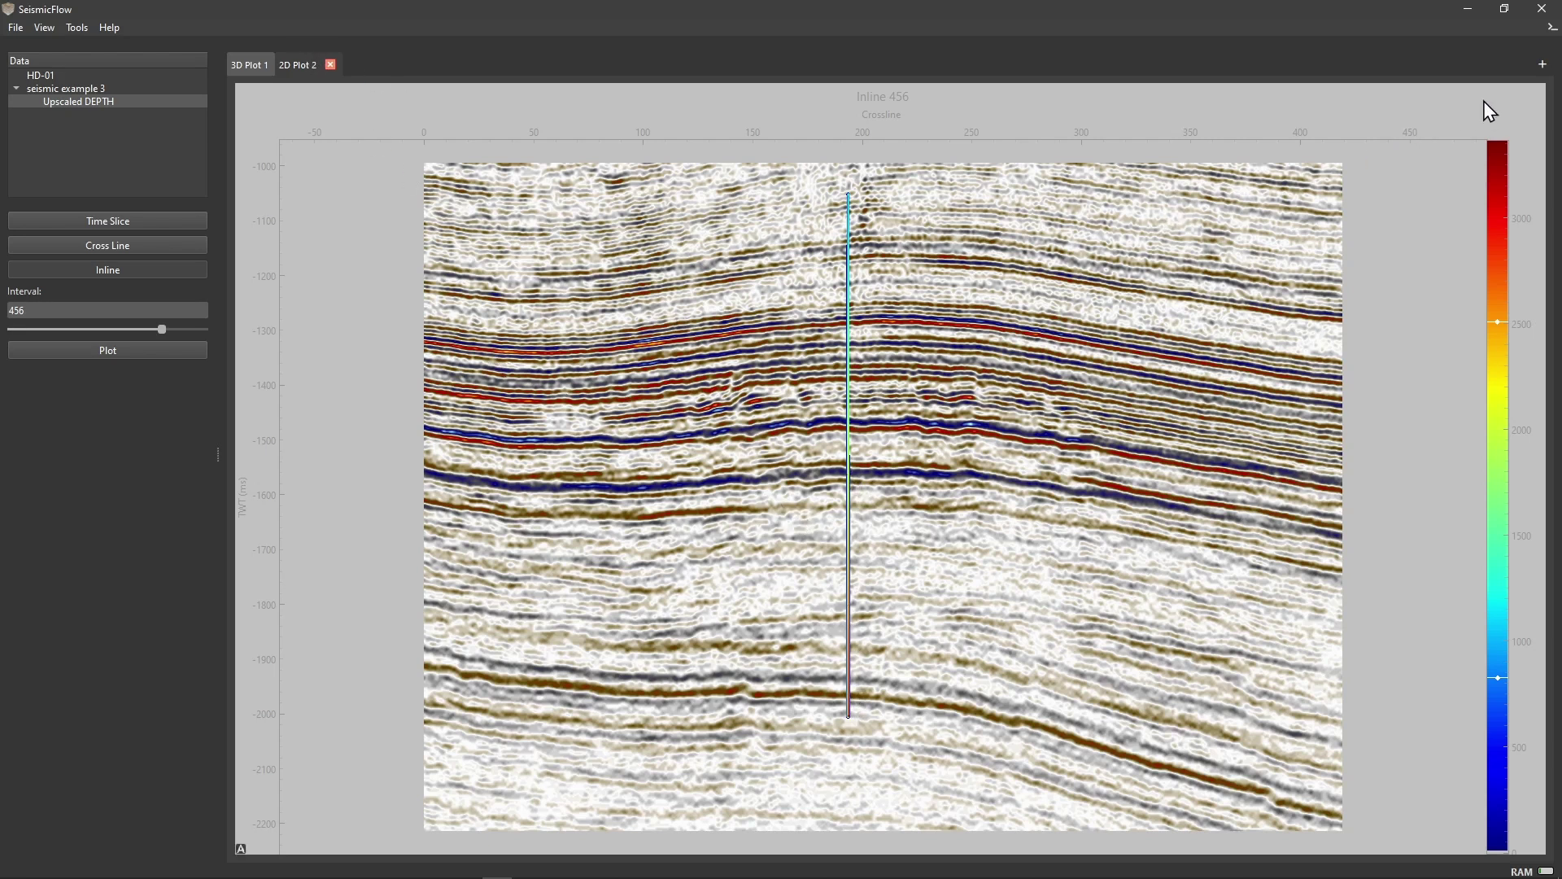
pyautogui.click(1543, 65)
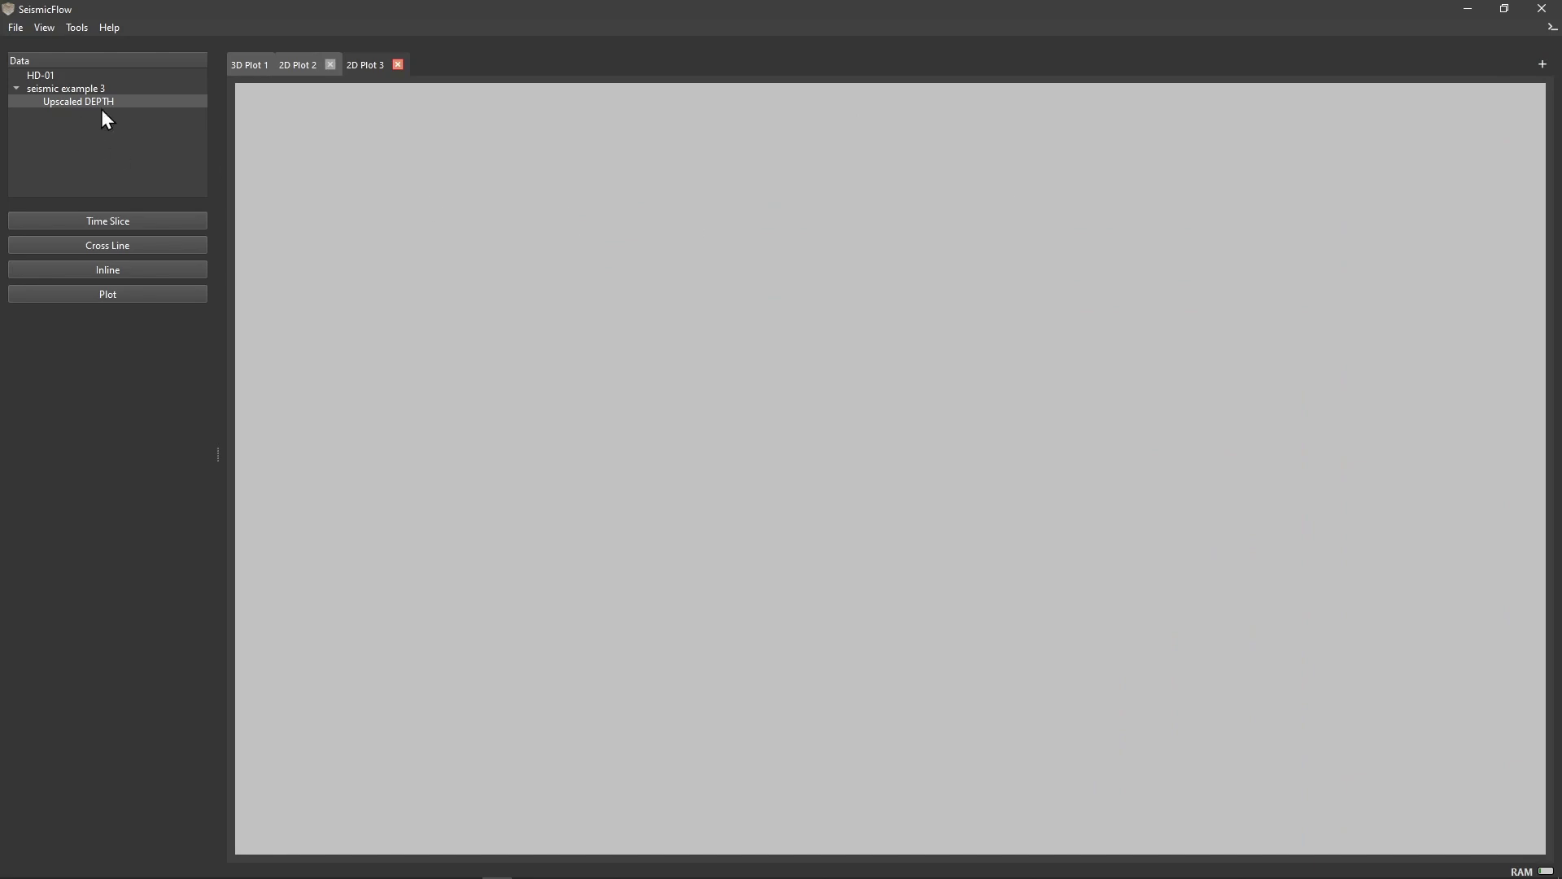
# Plot crossline 193 of seismic example 3 with Upscaled DEPTH overlaid in the empty 2D plot and return to the 3D plot
pyautogui.click(108, 245)
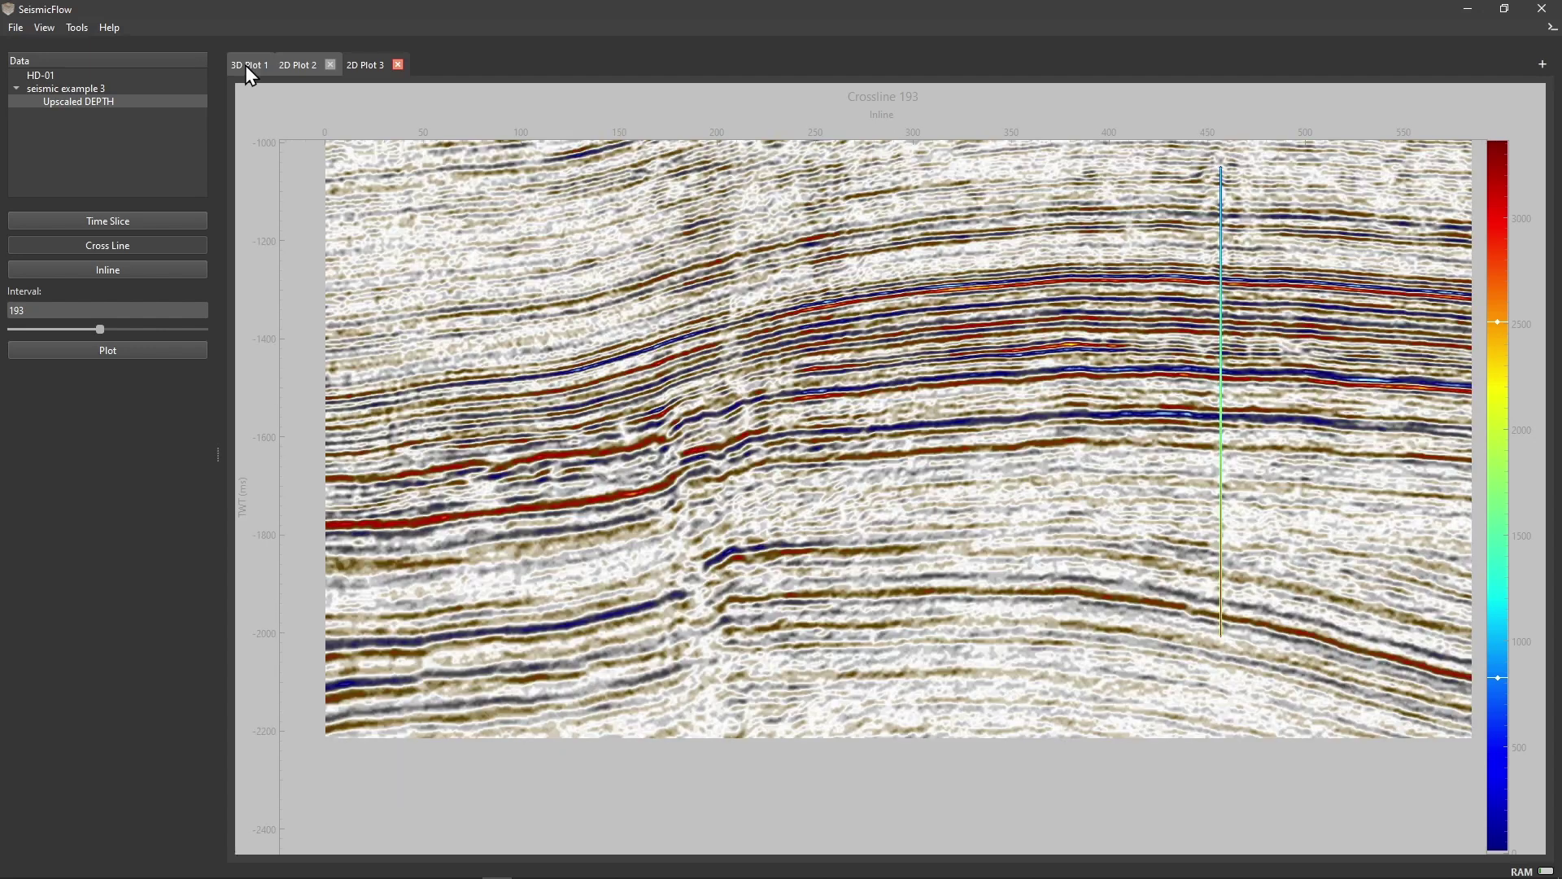
pyautogui.click(246, 65)
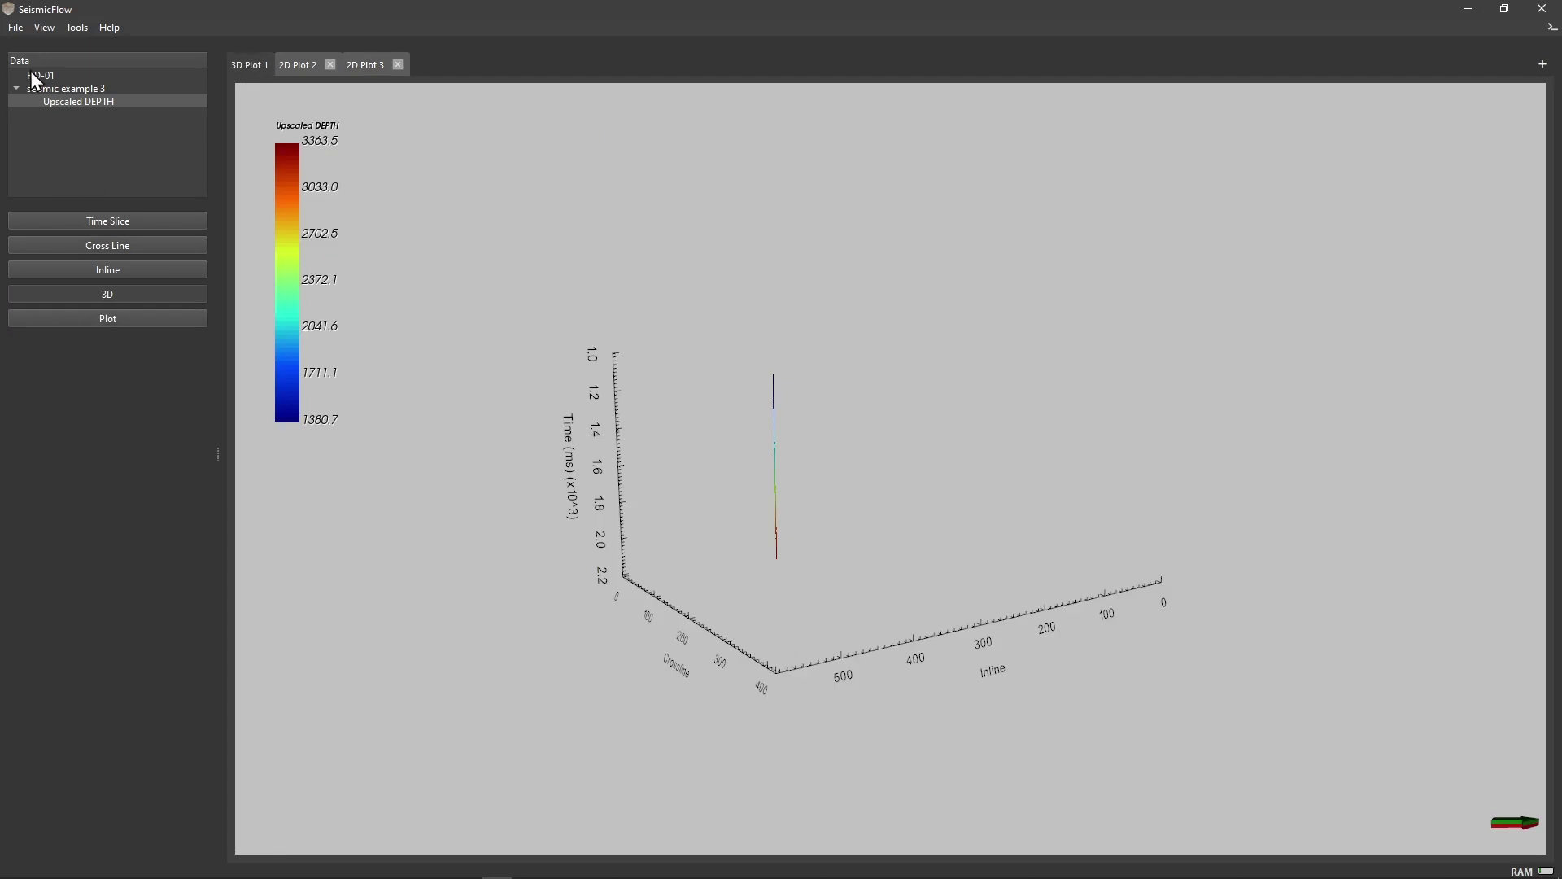
# Load the wells HD-02, HD-03, HD-04, HD-05, HD-06 and HD-07 from the recent files
pyautogui.click(15, 28)
pyautogui.moveTo(22, 47)
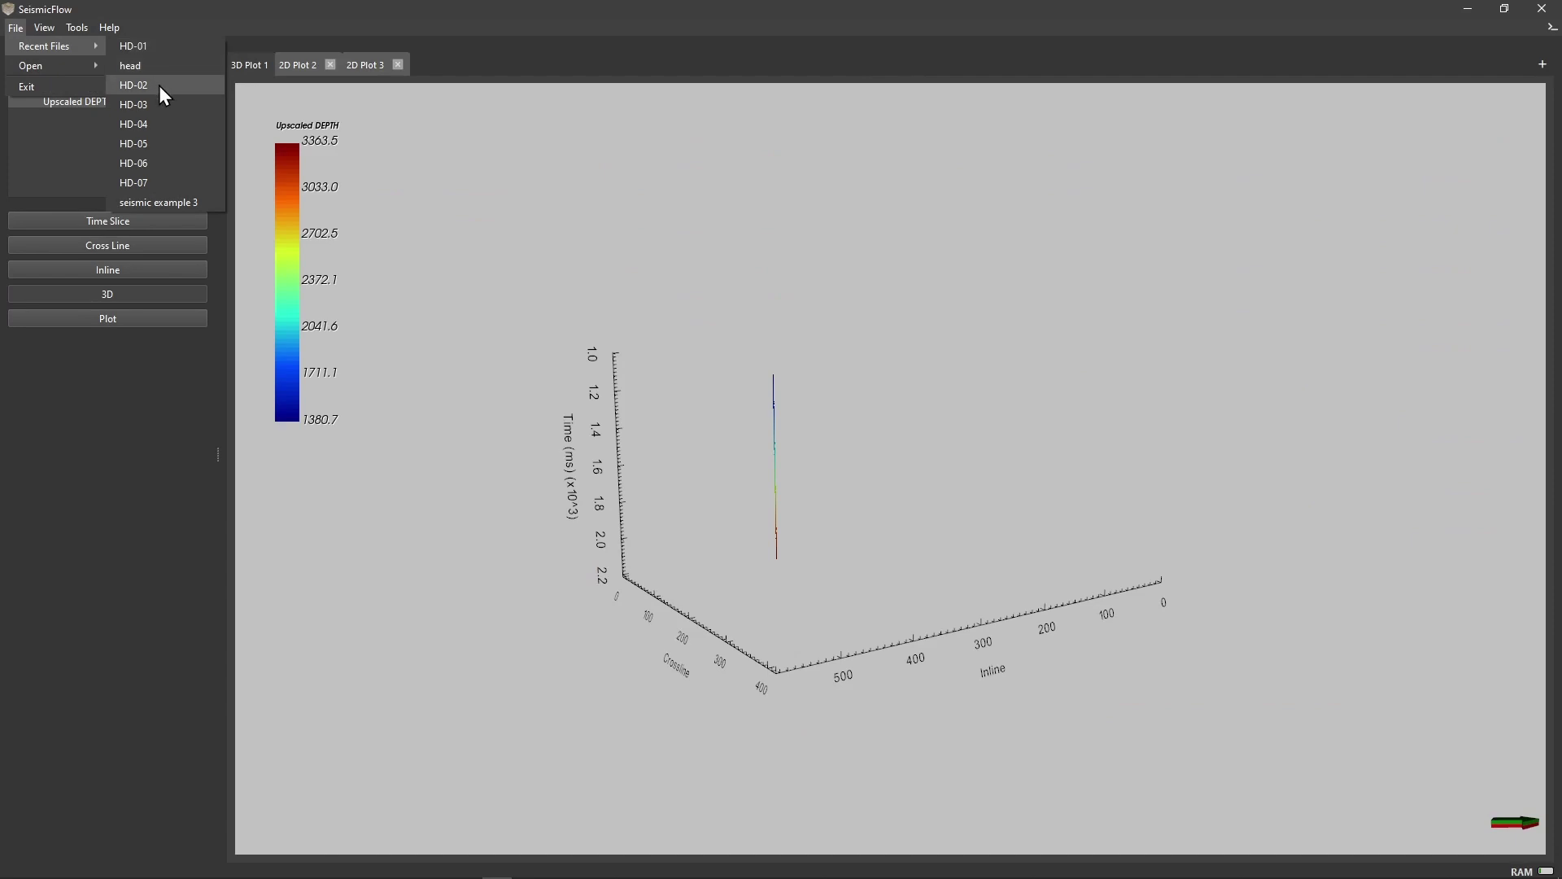
pyautogui.click(158, 85)
pyautogui.click(16, 27)
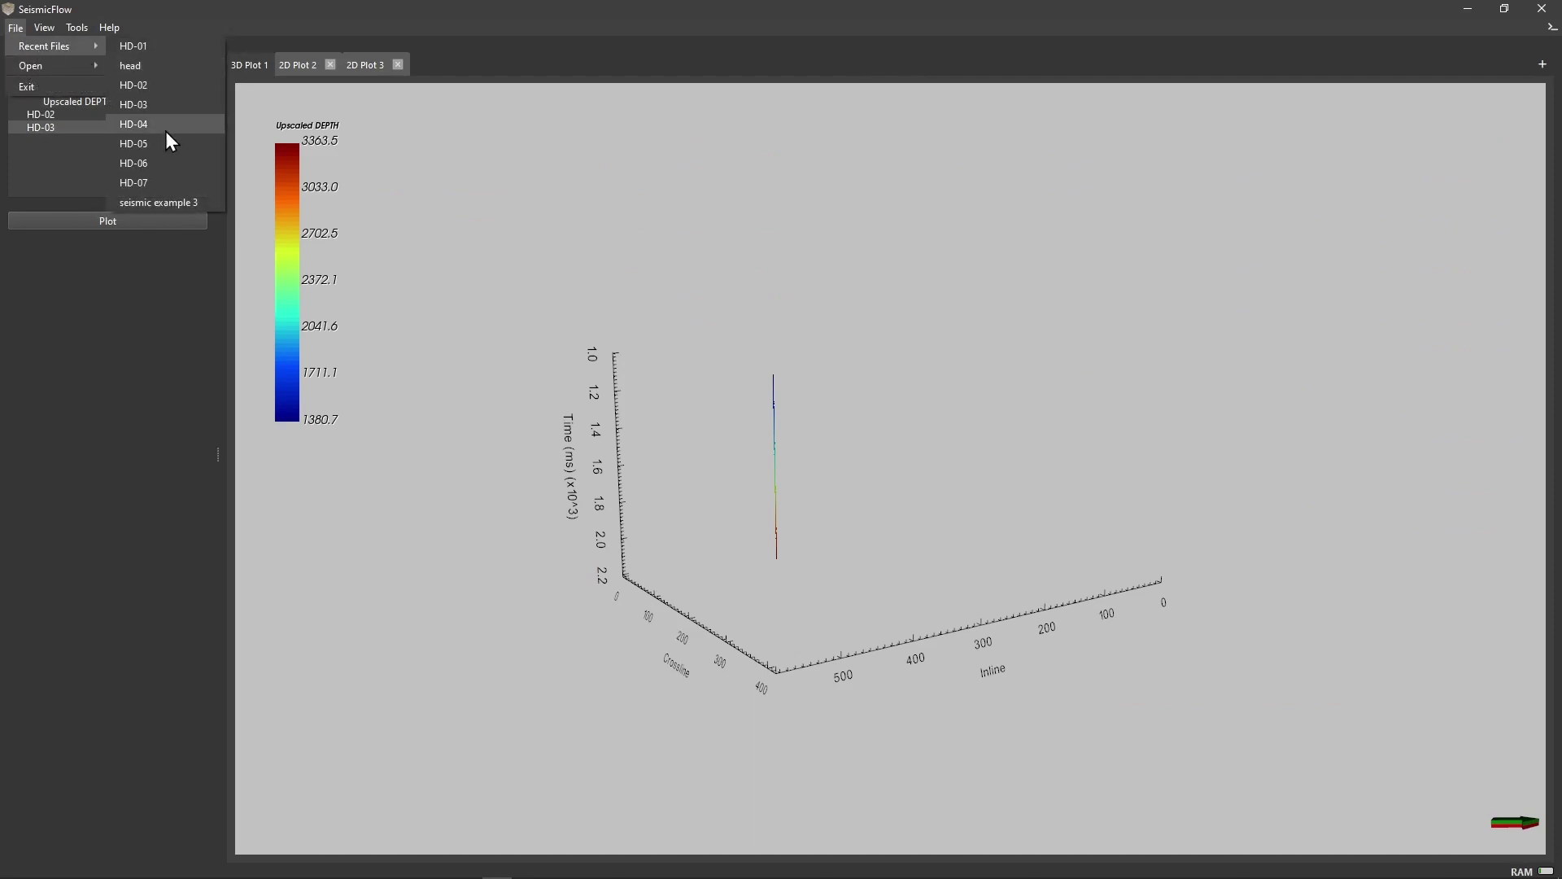
pyautogui.click(151, 125)
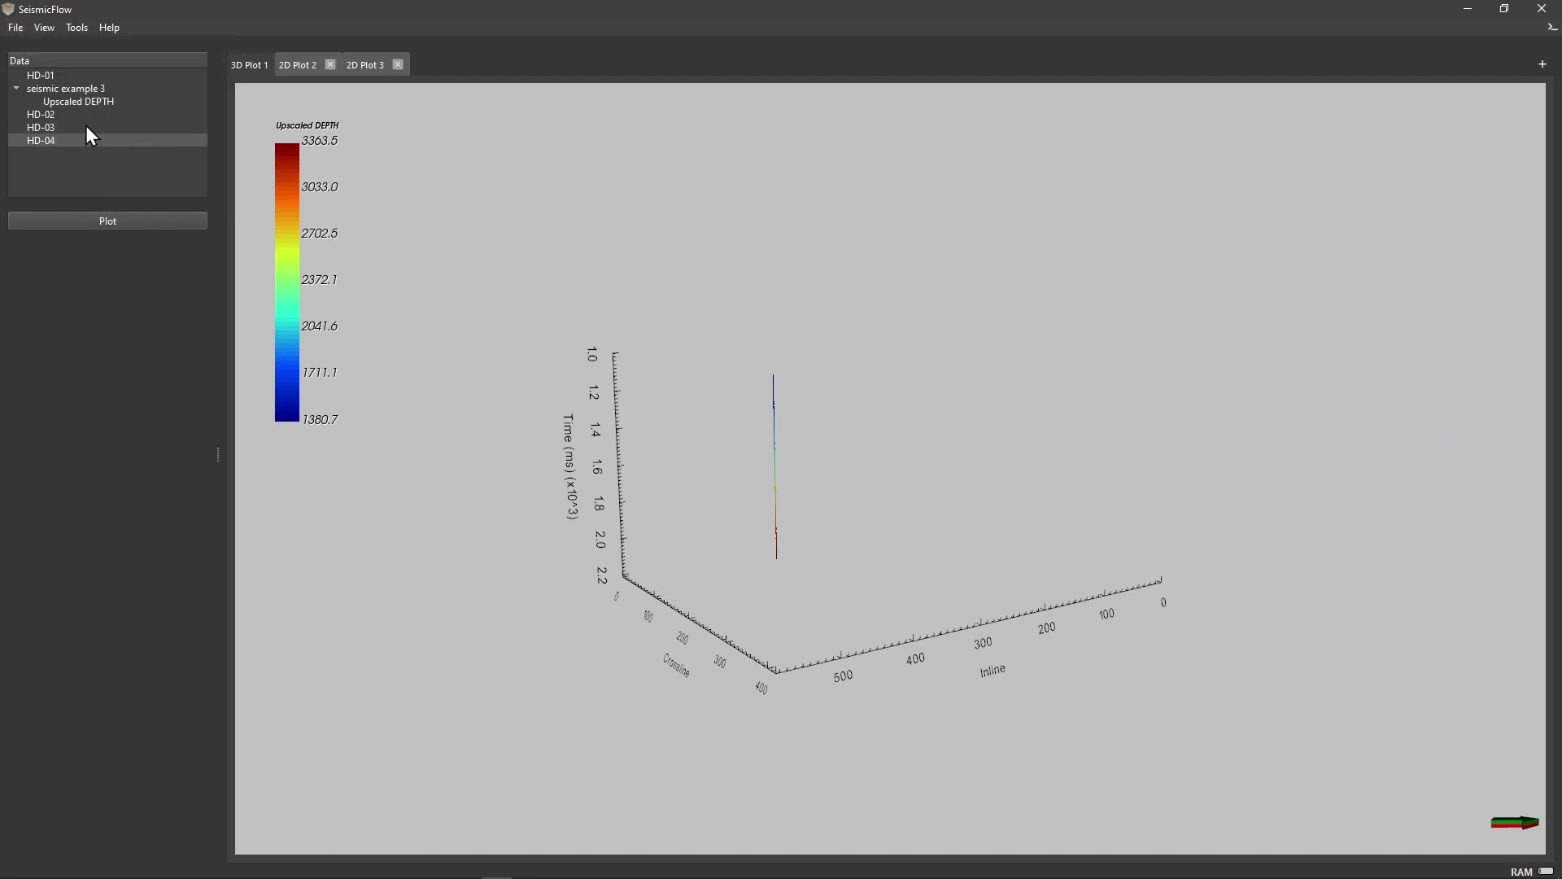
pyautogui.click(15, 29)
pyautogui.moveTo(21, 47)
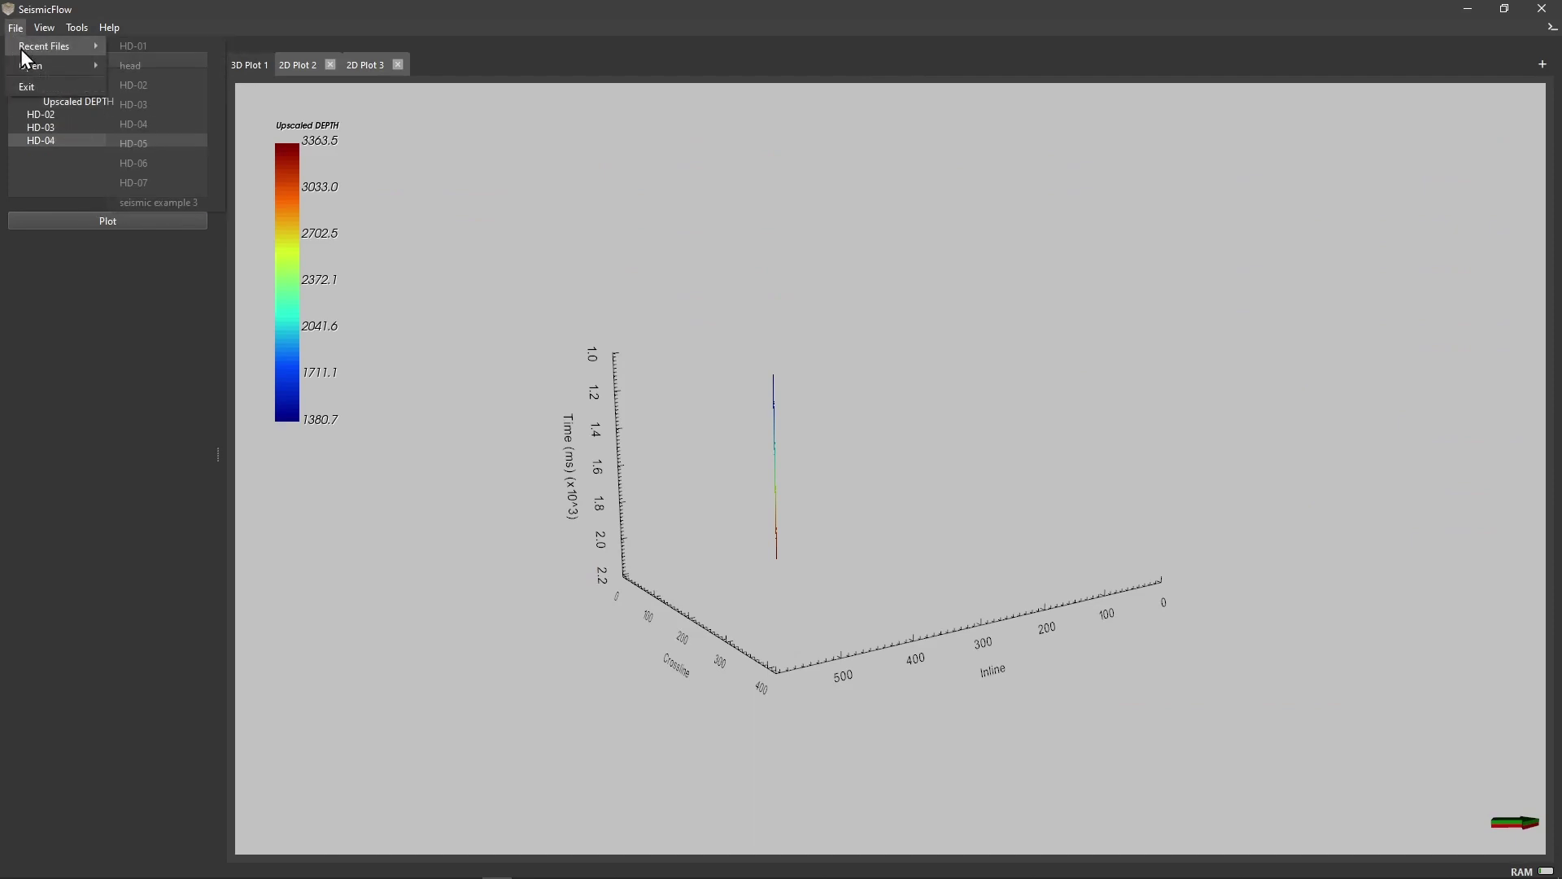
pyautogui.click(162, 146)
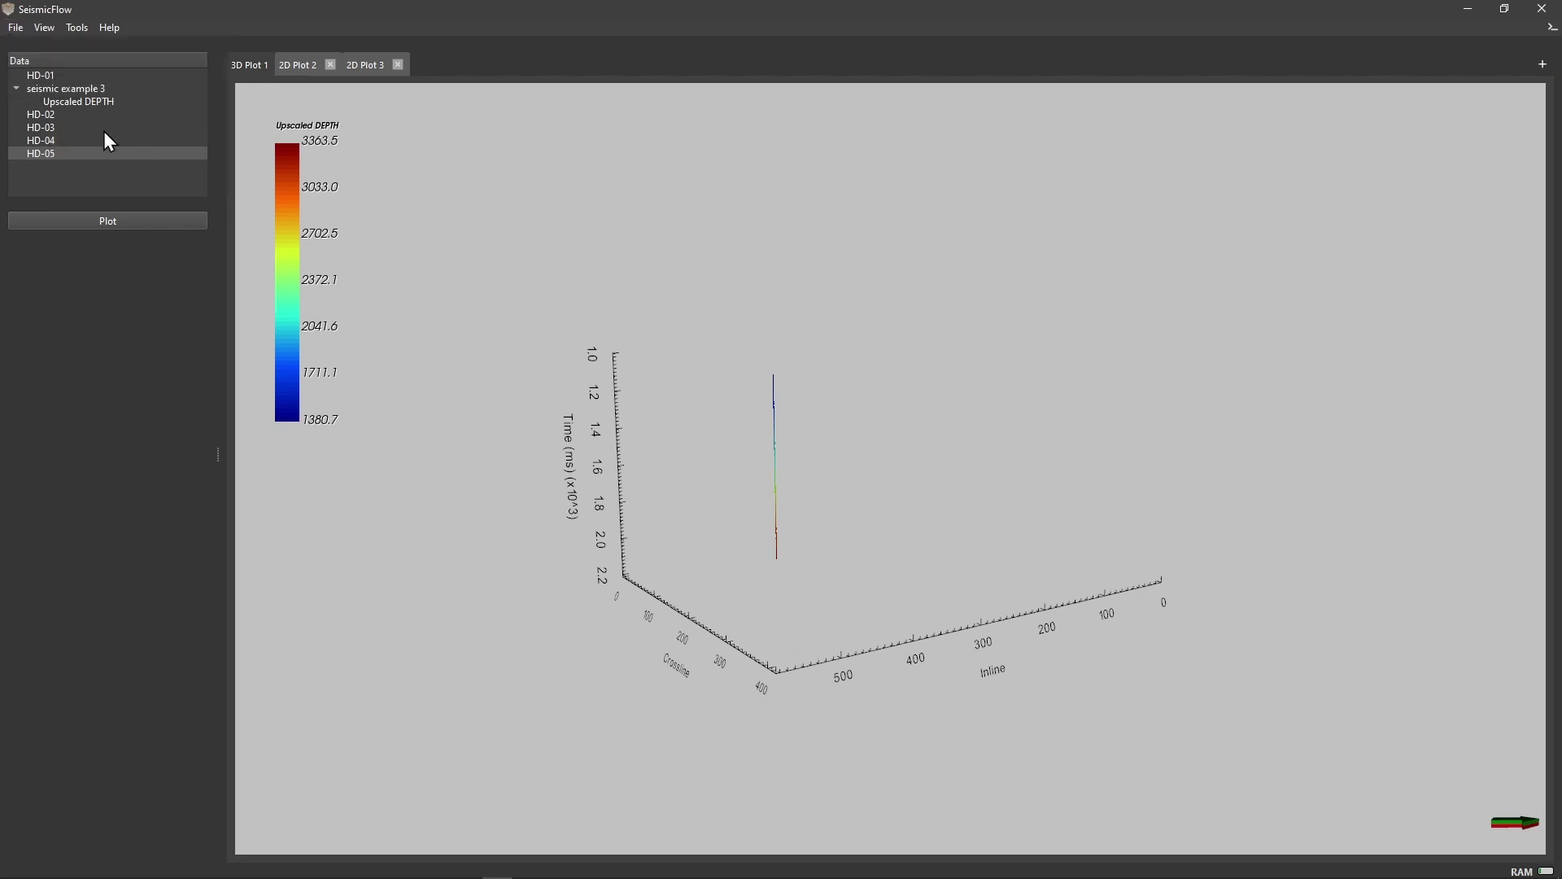
pyautogui.click(16, 29)
pyautogui.moveTo(27, 46)
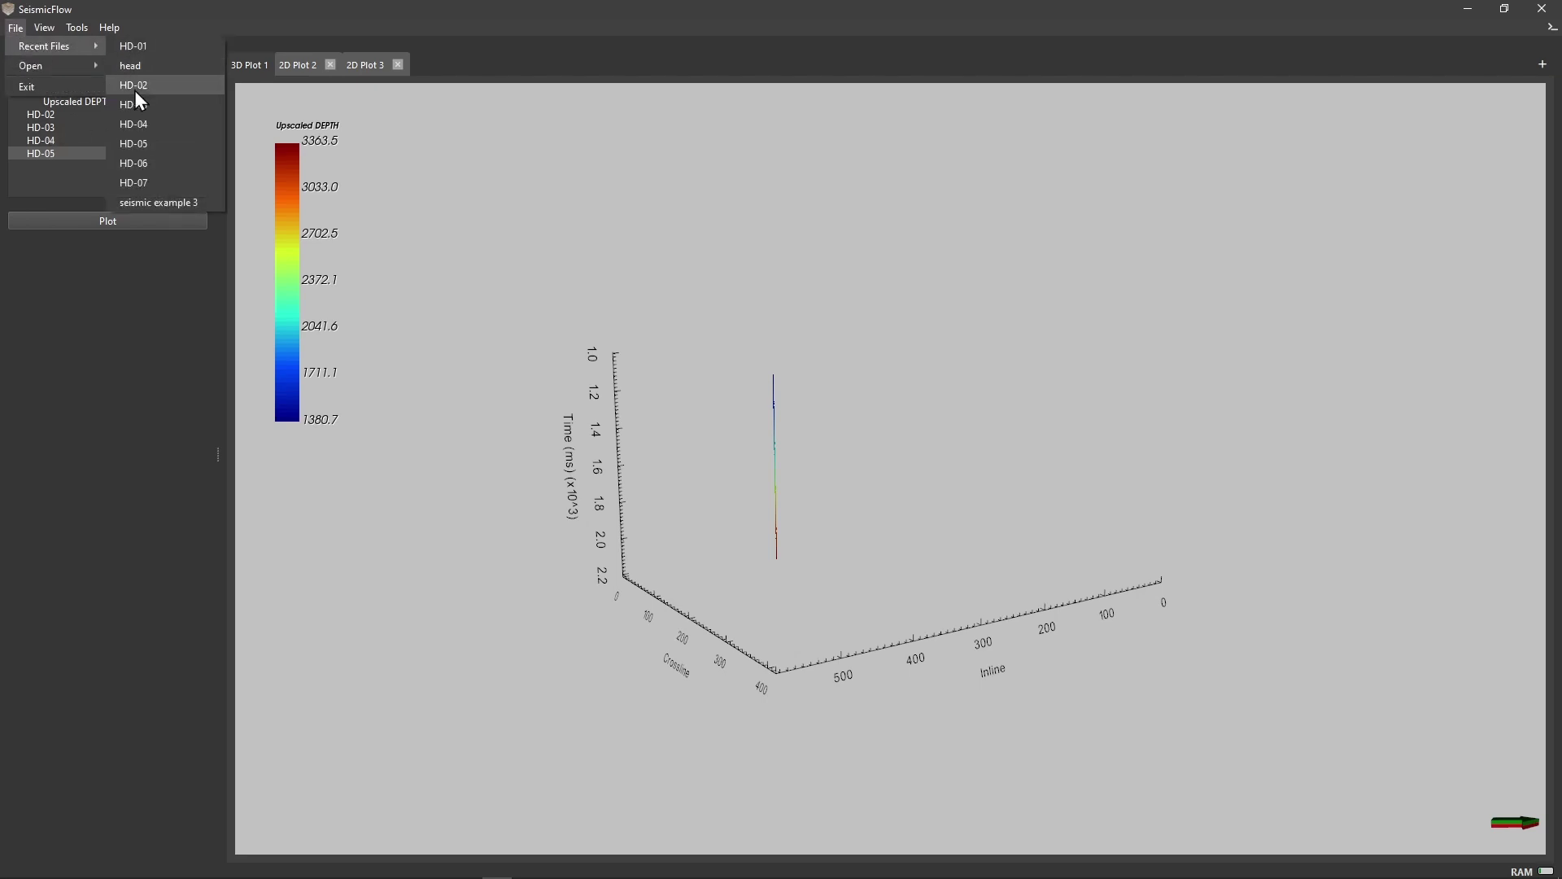
pyautogui.click(145, 164)
pyautogui.click(13, 30)
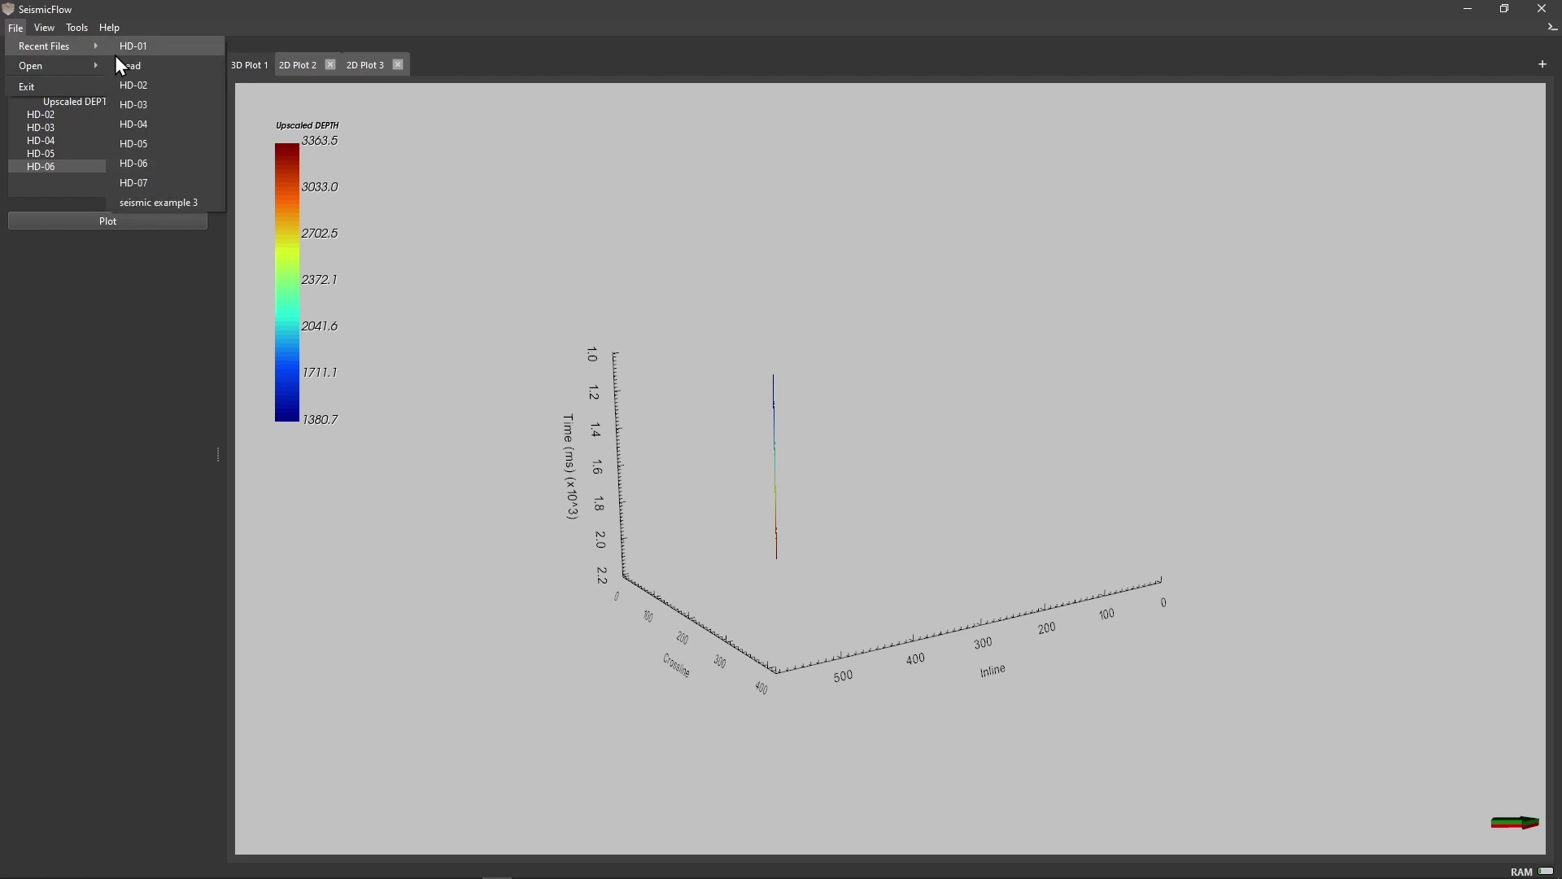
pyautogui.click(155, 183)
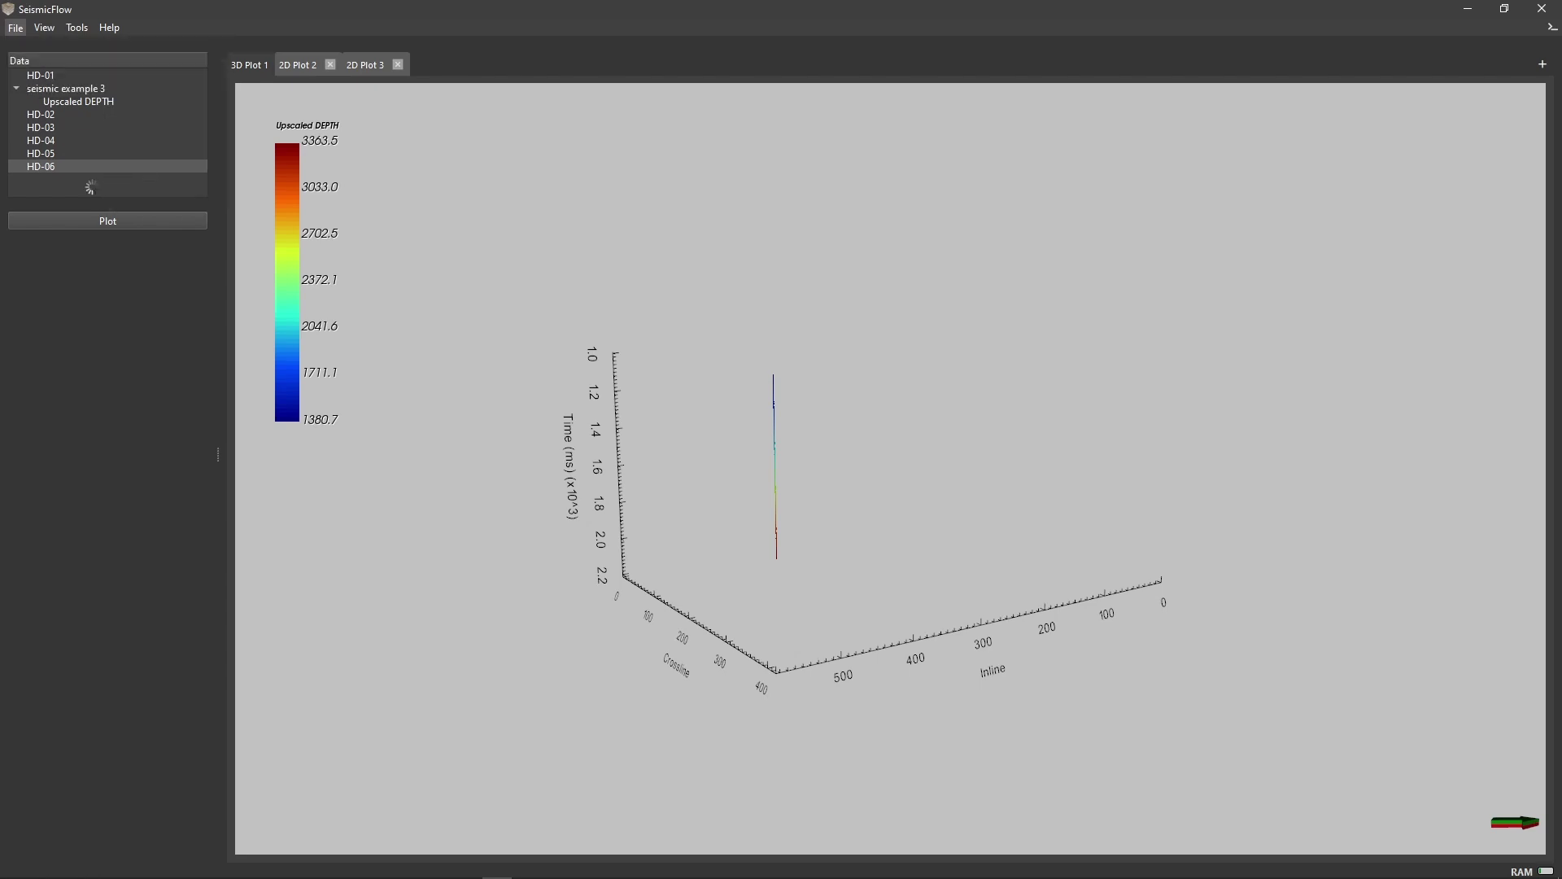
# Upscale the Vp log of all wells, HD-01 through HD-07, onto seismic example 3
pyautogui.click(76, 91)
pyautogui.rightClick(77, 90)
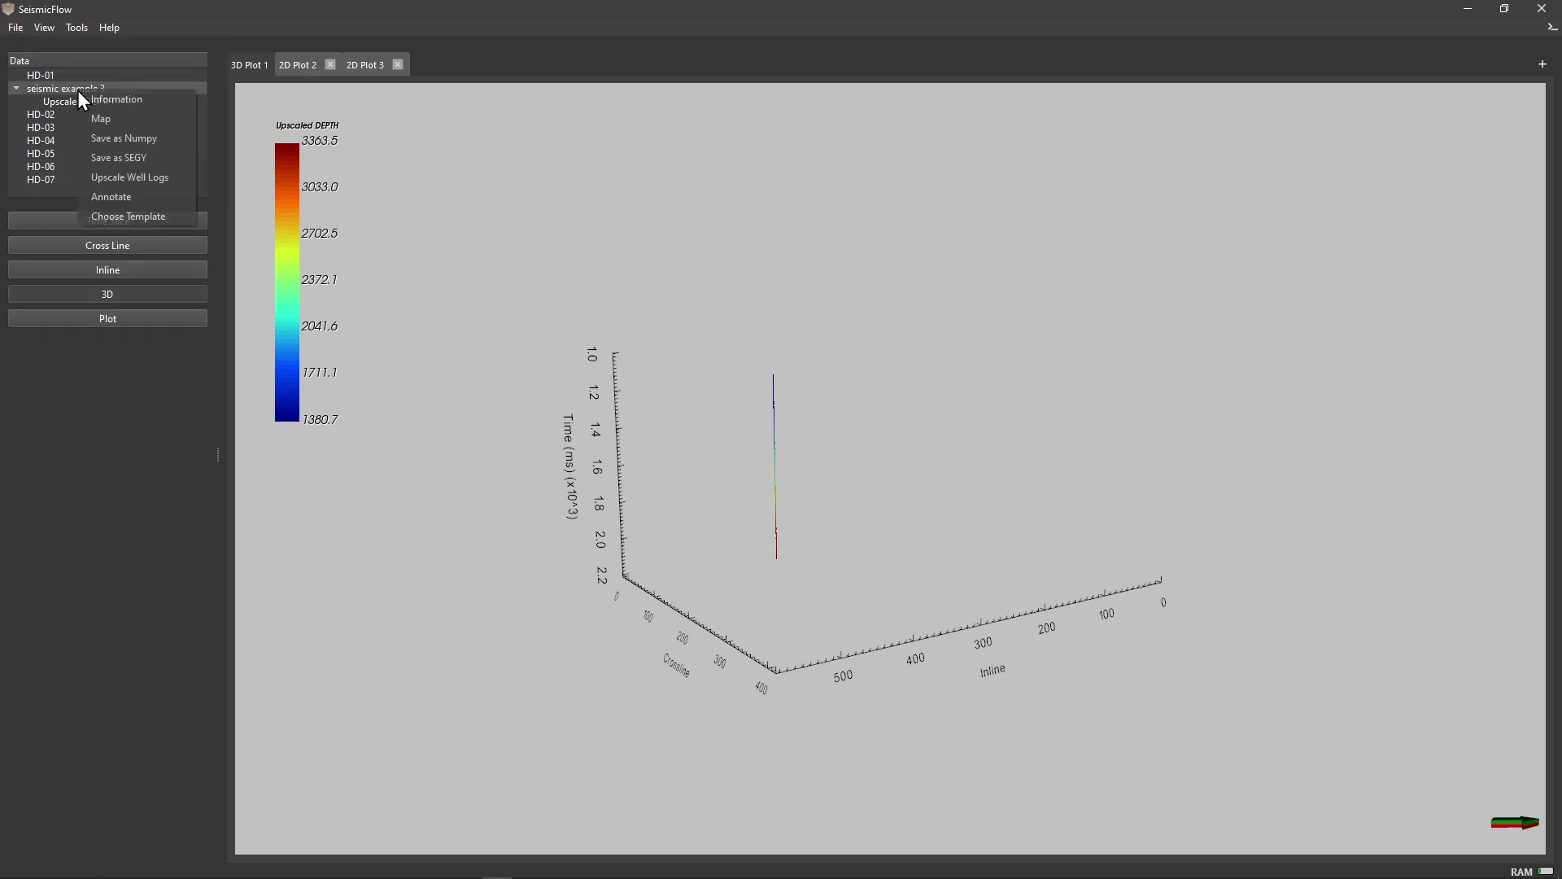
pyautogui.click(133, 180)
pyautogui.moveTo(702, 468); pyautogui.dragTo(708, 337)
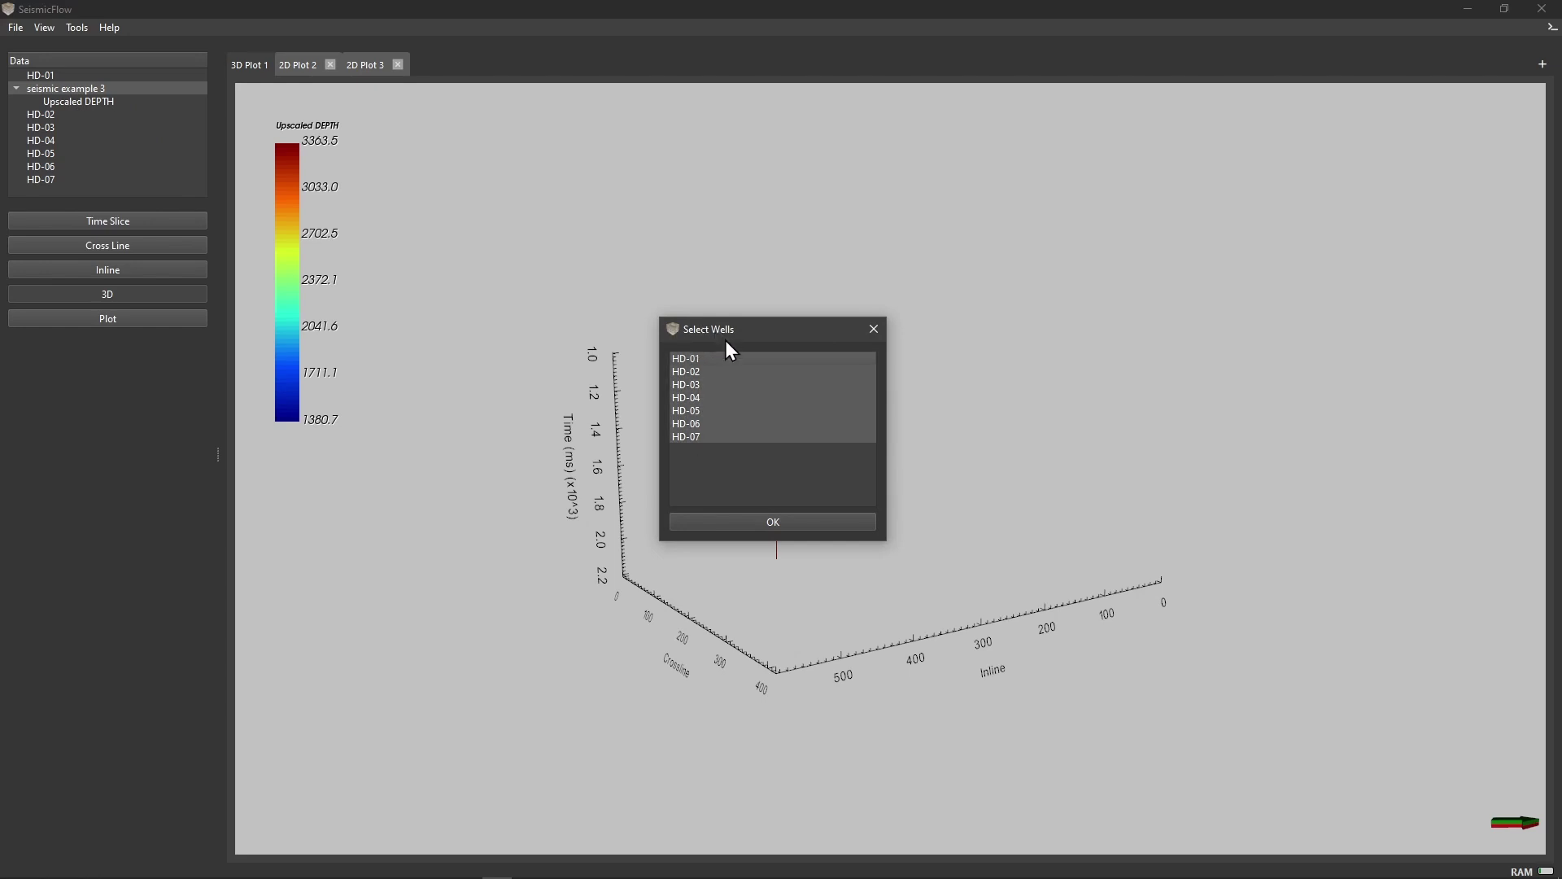
pyautogui.click(763, 523)
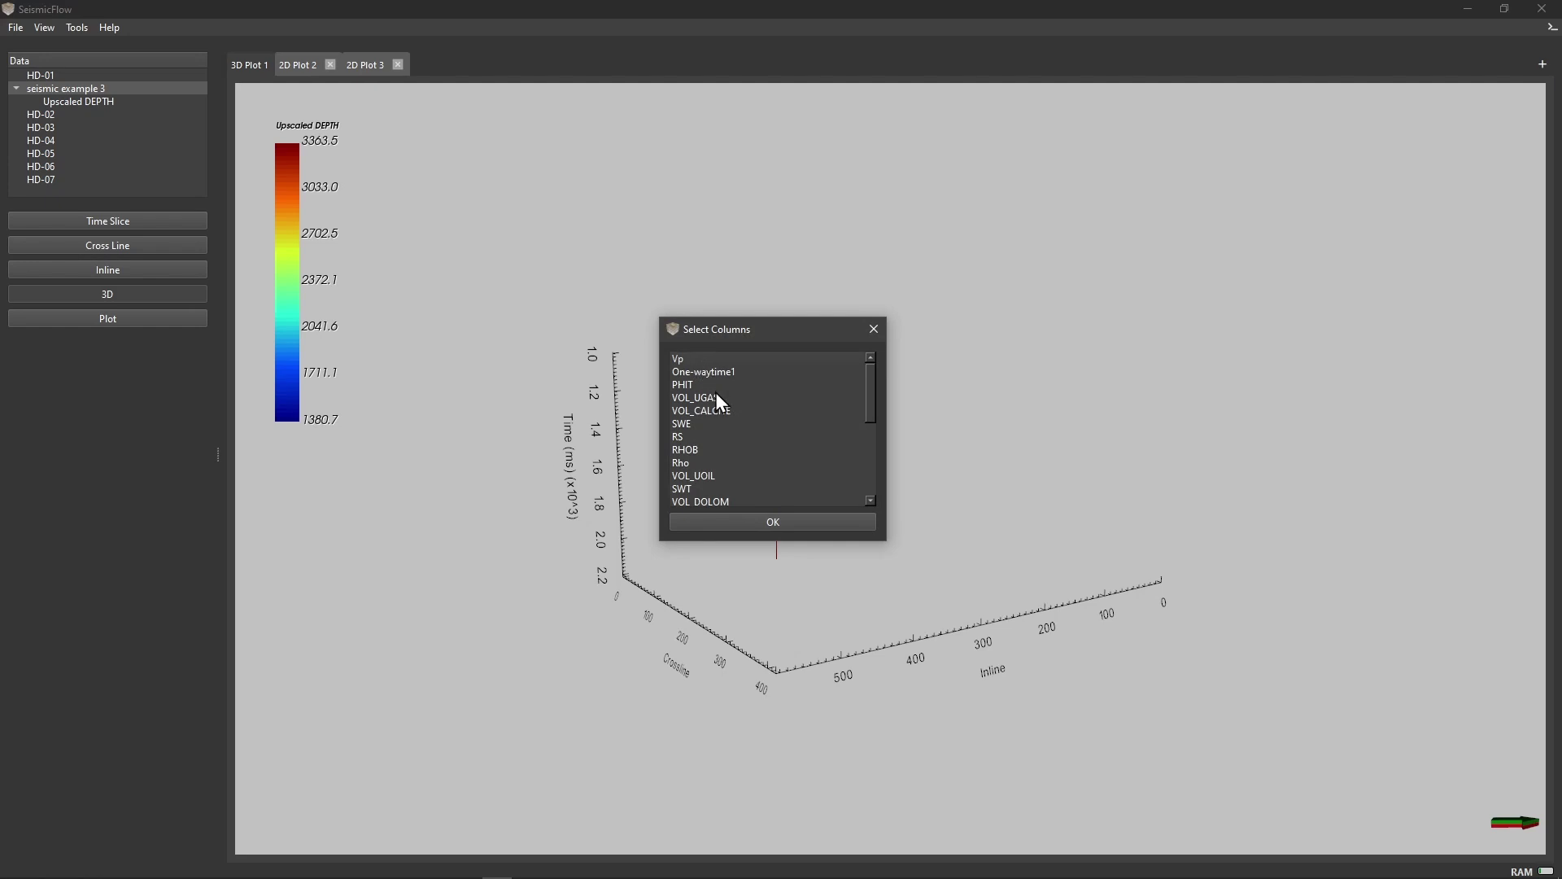
pyautogui.click(686, 361)
pyautogui.click(774, 523)
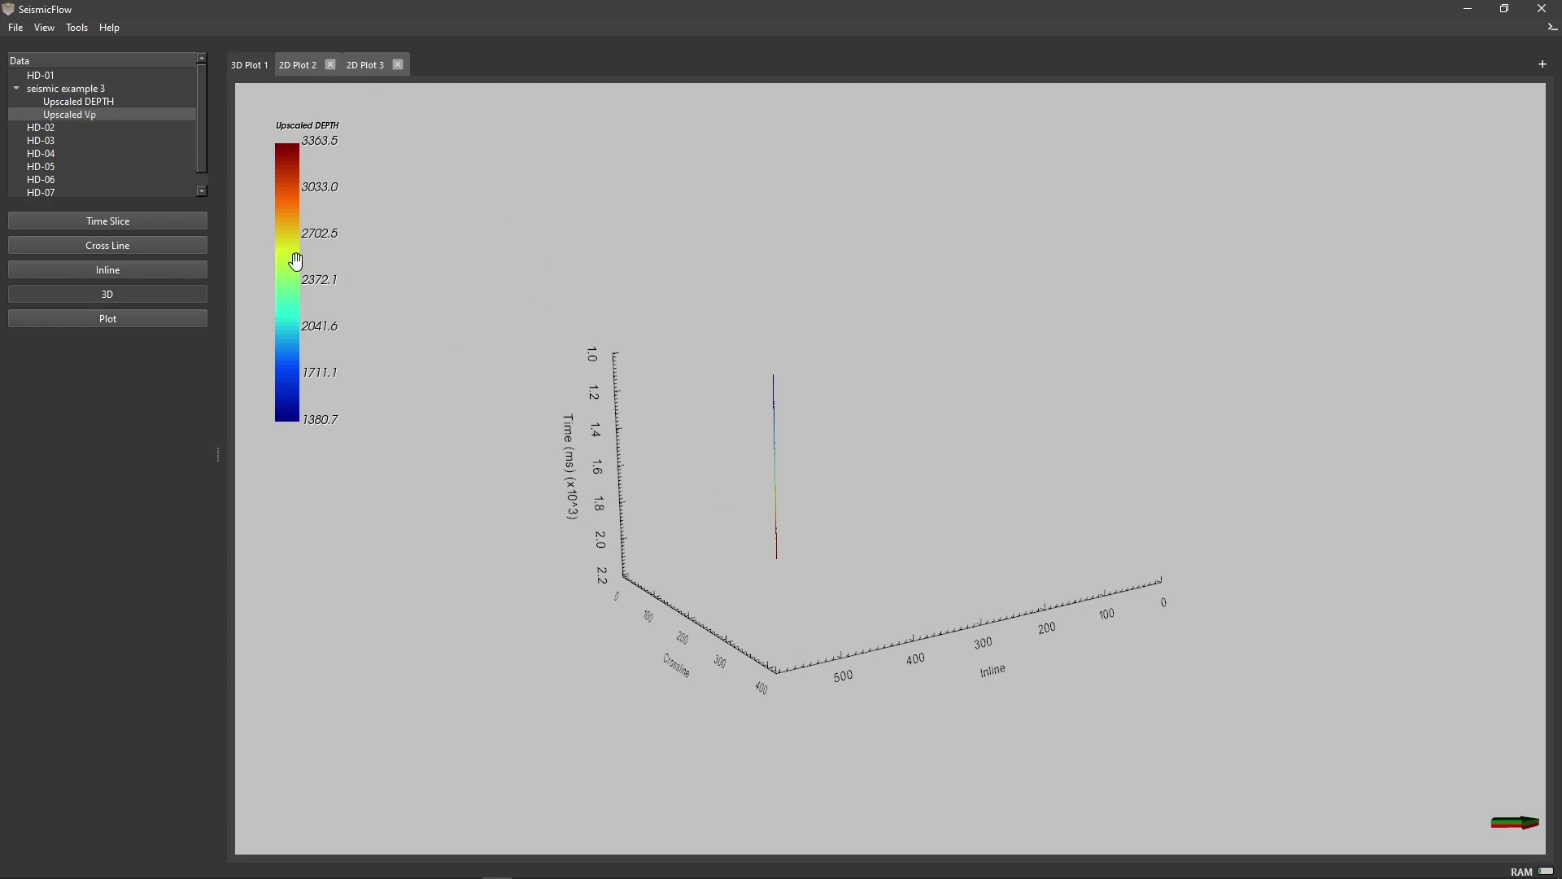
# Plot Upscaled Vp in 3D and examine the seven well trajectories within the inline, crossline and time axes
pyautogui.click(147, 320)
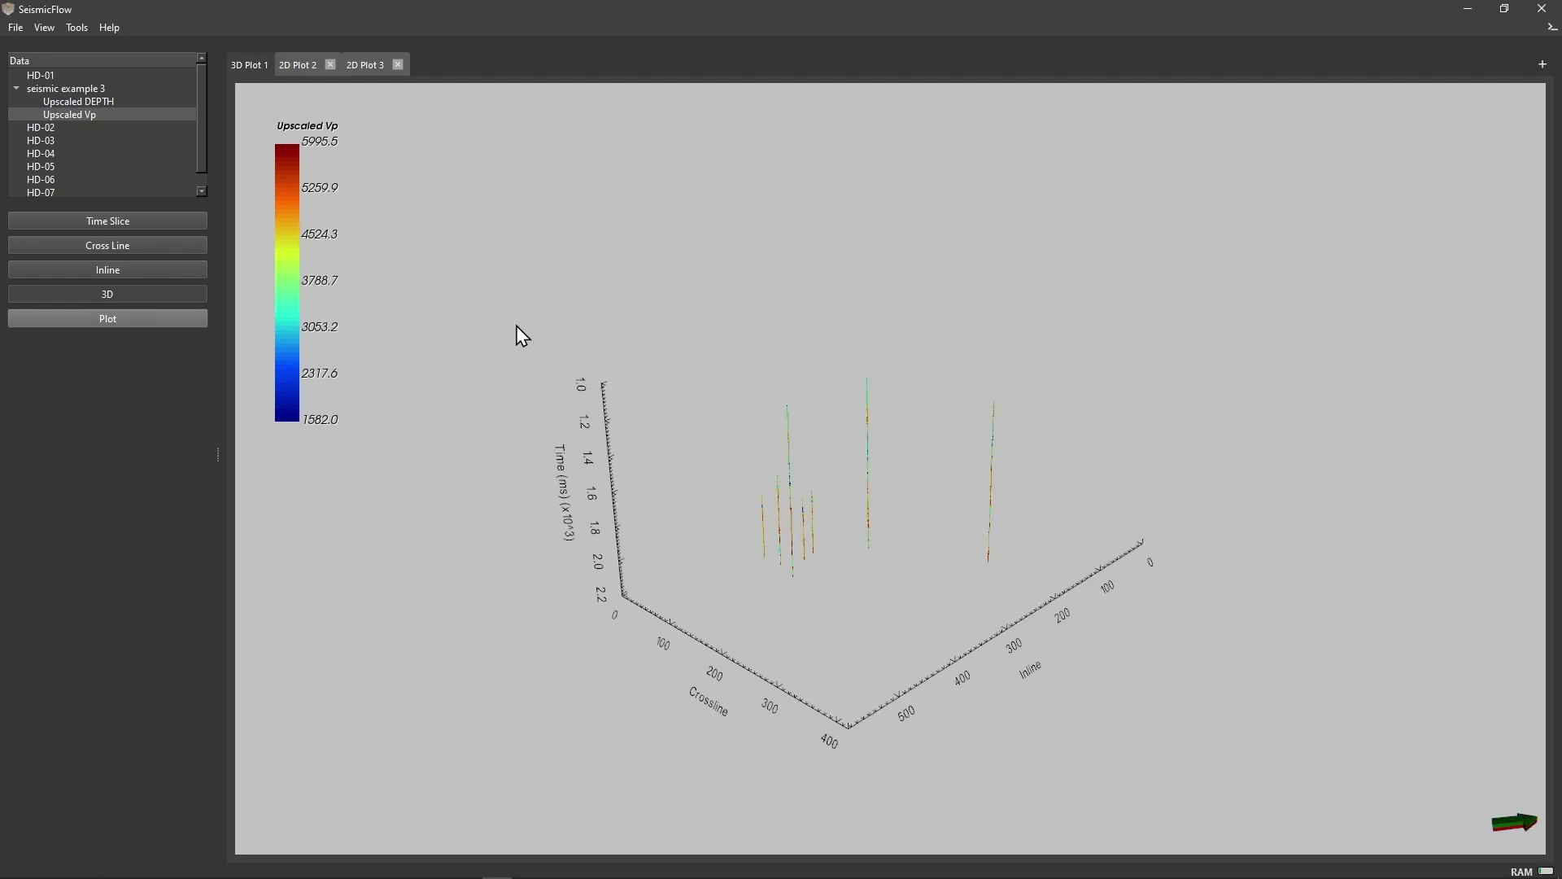
pyautogui.scroll(3, 842, 507)
pyautogui.moveTo(841, 508); pyautogui.dragTo(774, 486)
pyautogui.scroll(-5, 774, 486)
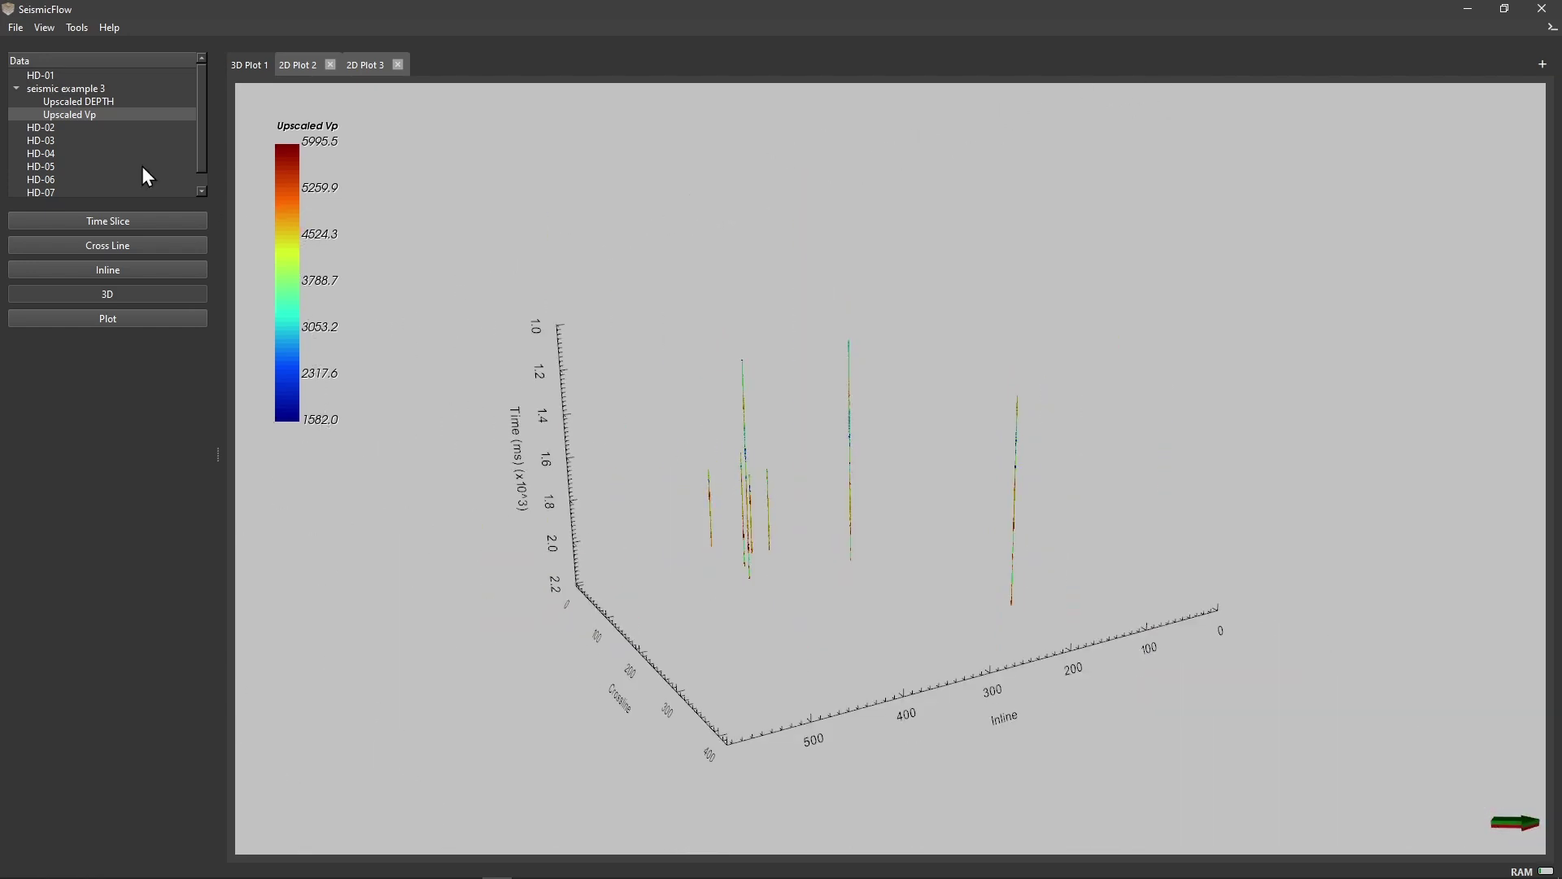
# Add crossline 0 and inline 0 of seismic example 3 to the 3D plot with the upscaled wells
pyautogui.click(87, 87)
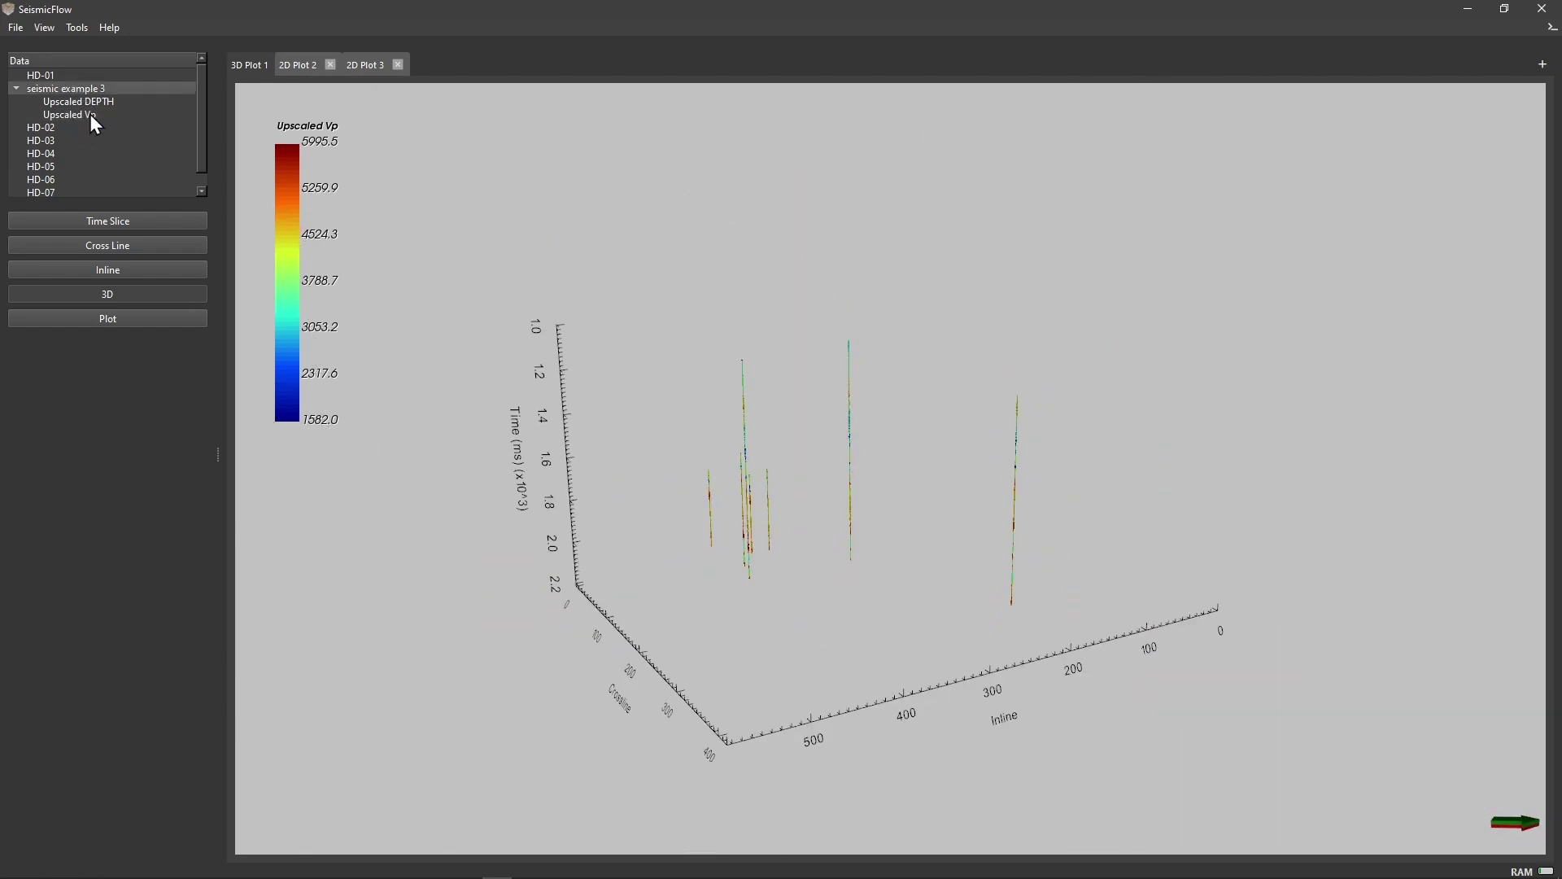
pyautogui.click(96, 244)
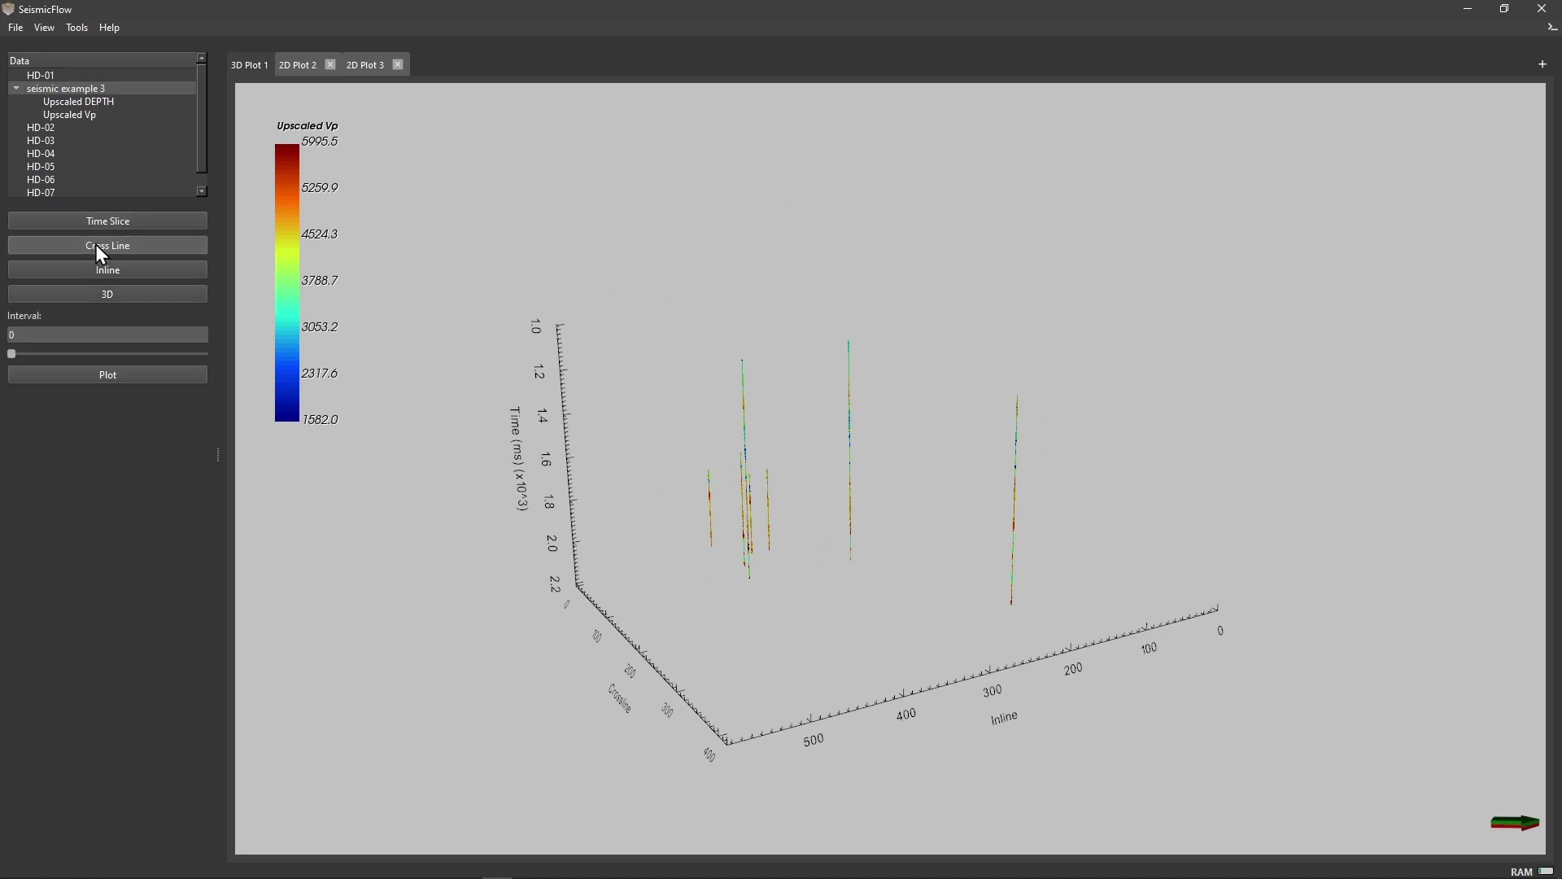
pyautogui.click(134, 376)
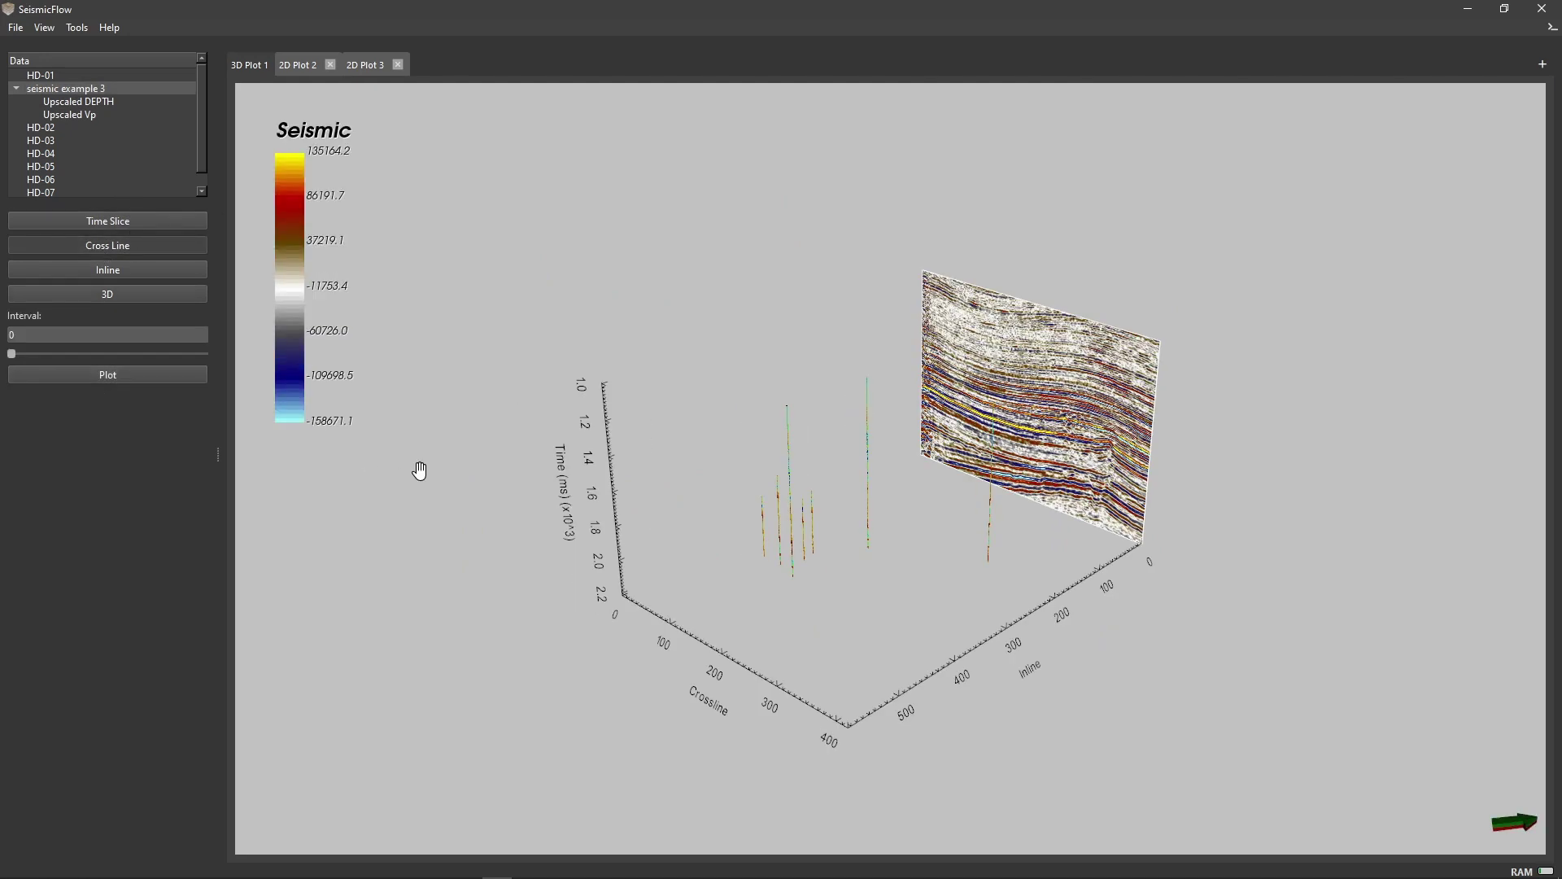
pyautogui.click(121, 269)
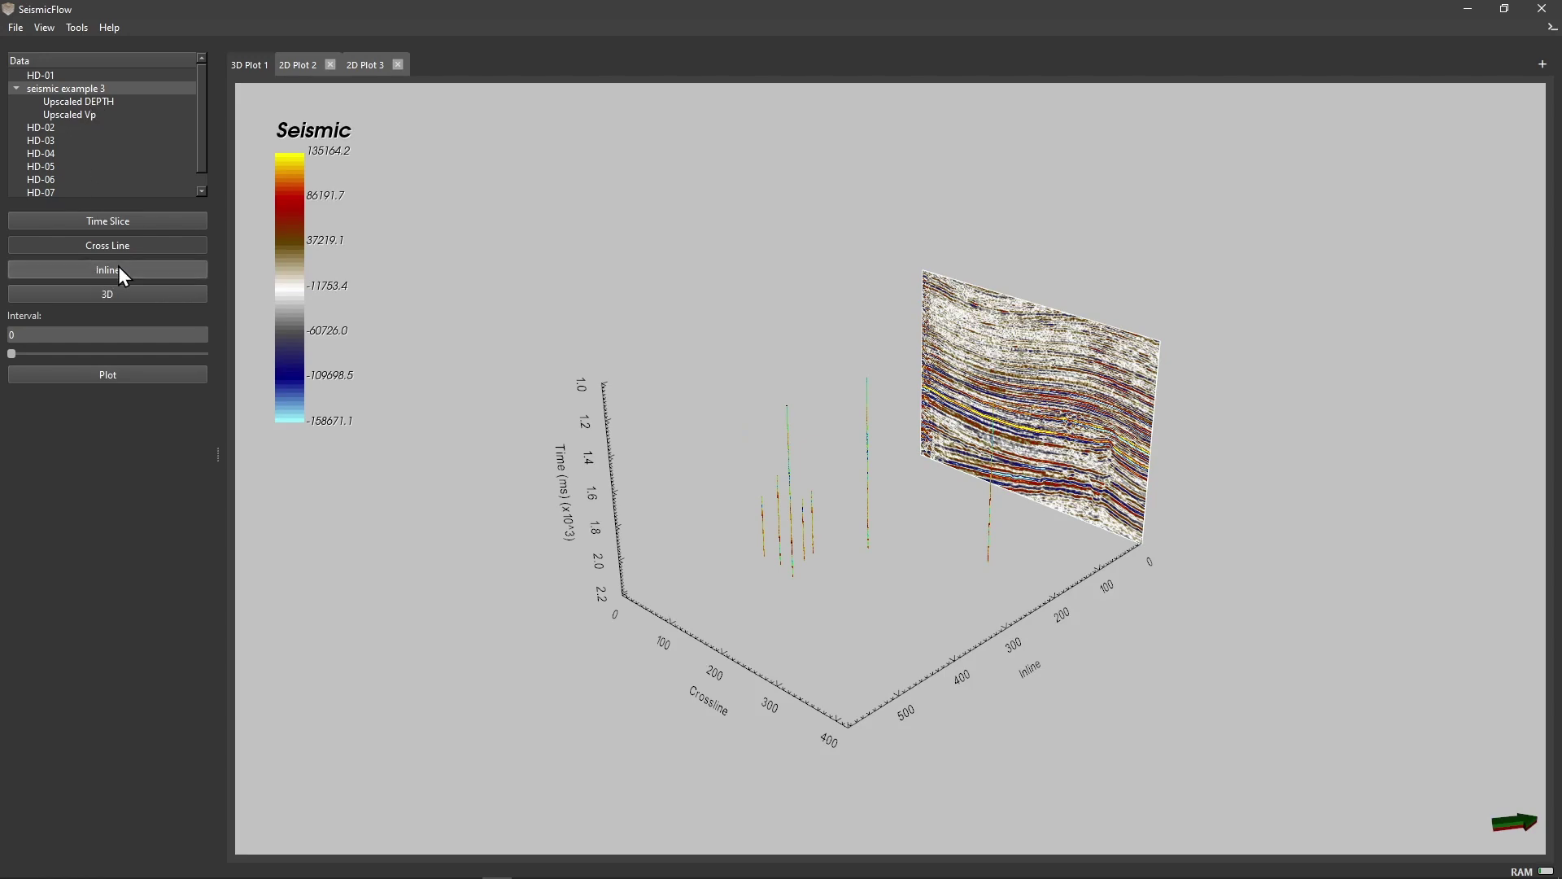
pyautogui.click(135, 375)
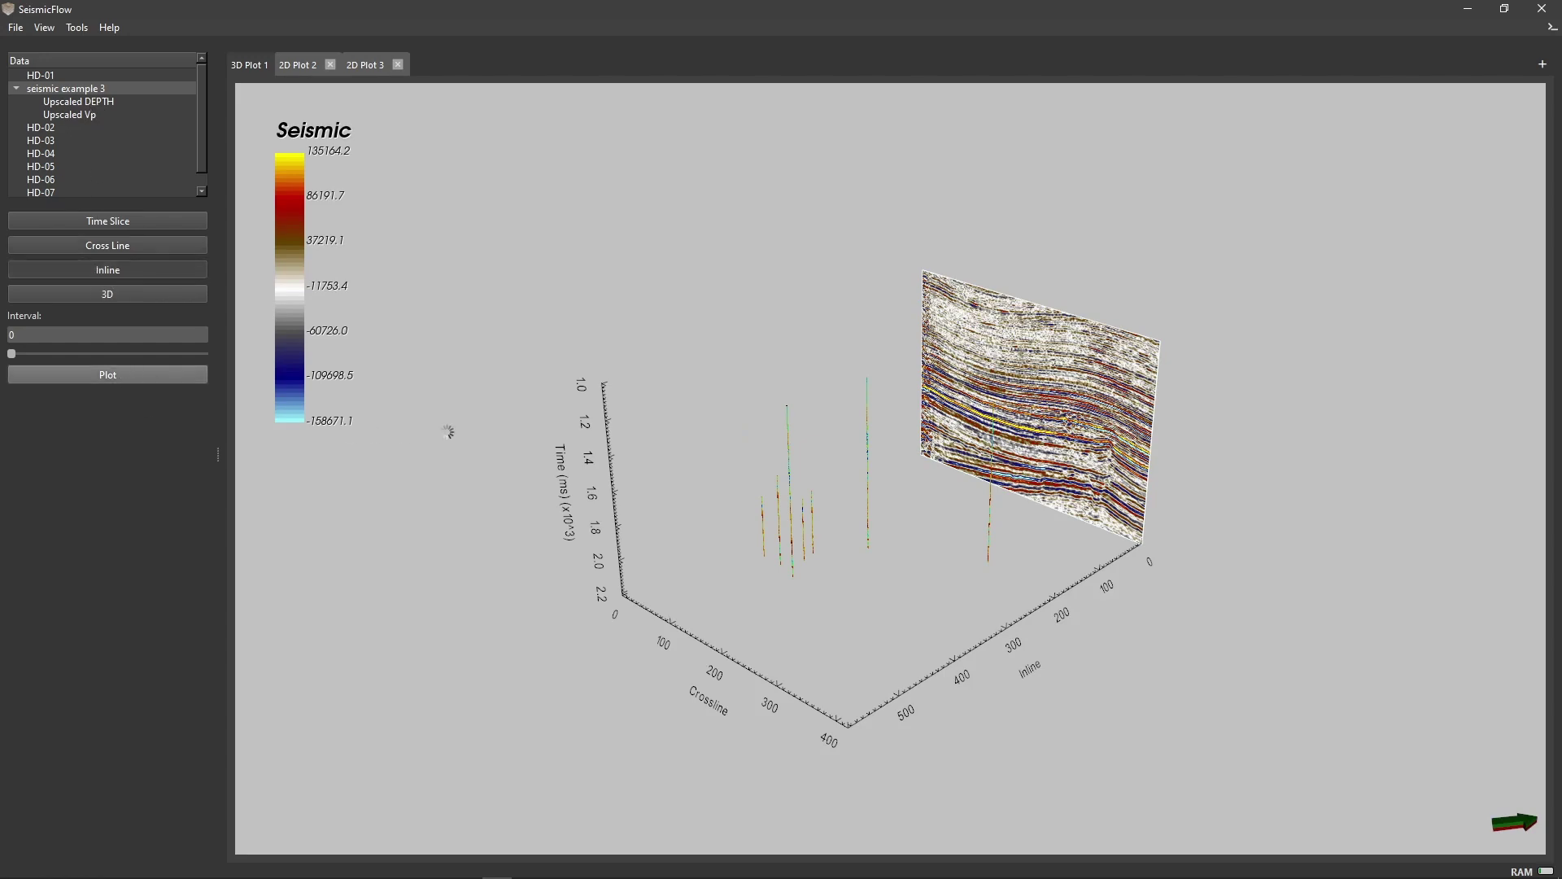
pyautogui.moveTo(865, 589); pyautogui.dragTo(801, 573)
pyautogui.scroll(2, 852, 558)
pyautogui.scroll(-2, 802, 570)
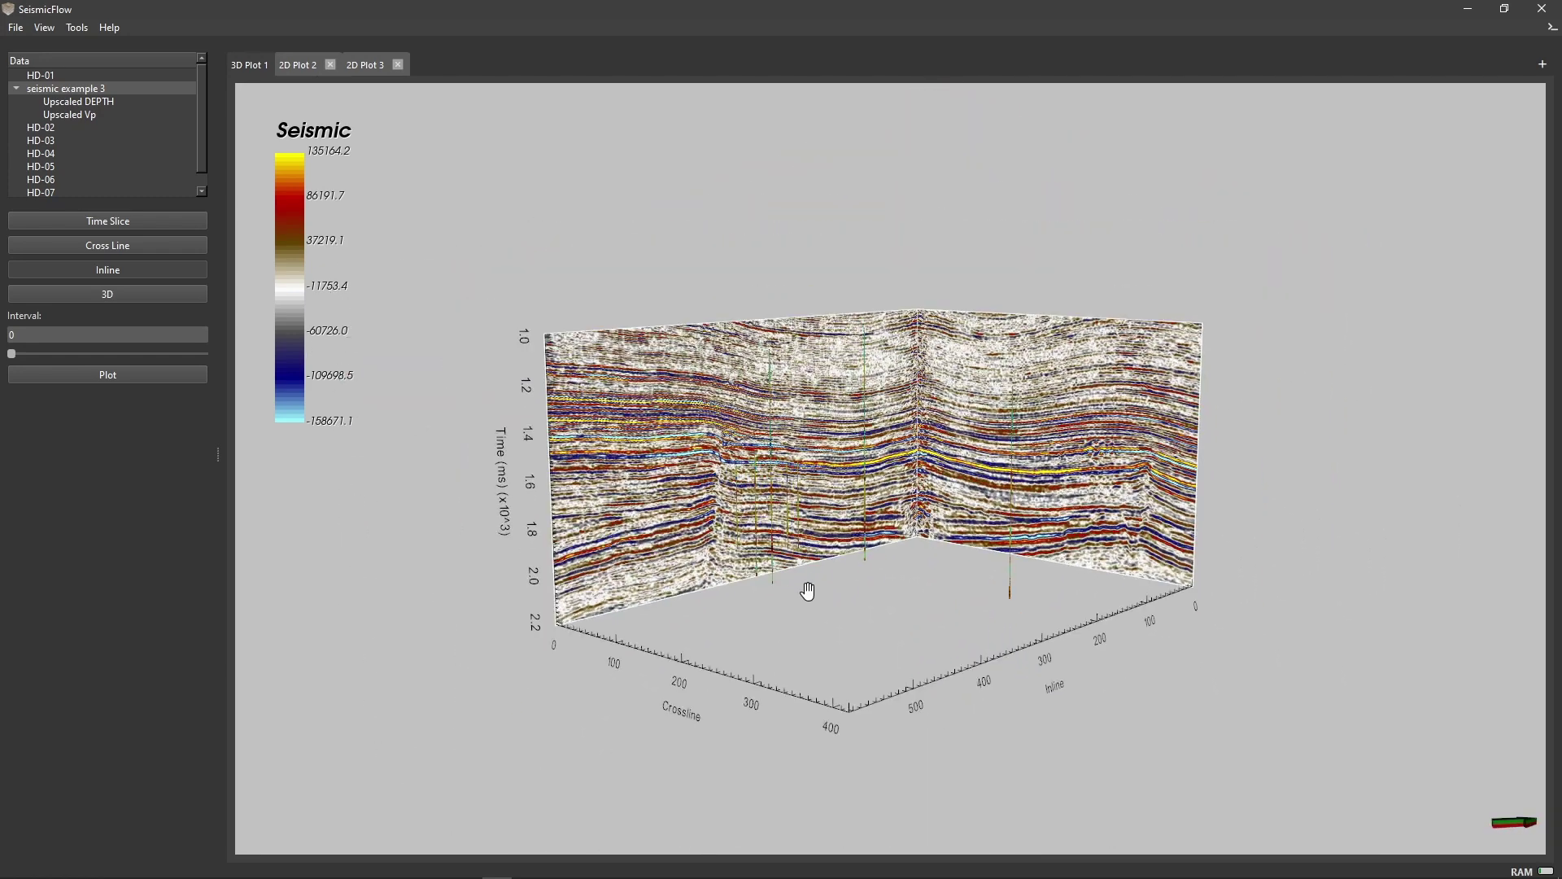
# Select the seismic slices in the 3D plot, move them through the volume to the wells, and examine how they intersect
pyautogui.rightClick(774, 616)
pyautogui.moveTo(886, 763)
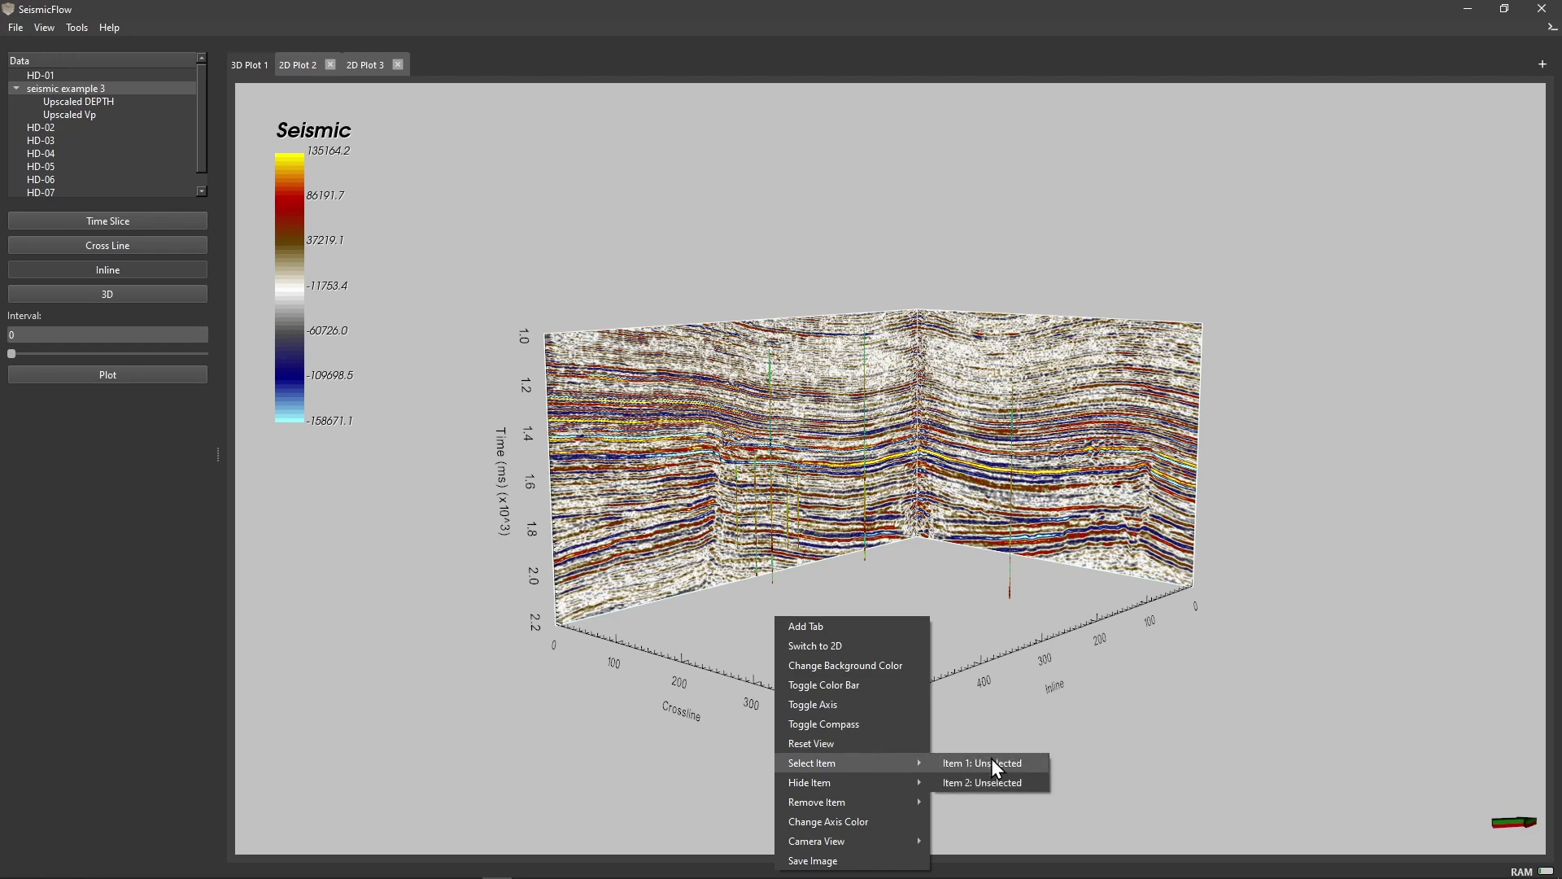
pyautogui.click(1015, 765)
pyautogui.moveTo(875, 657); pyautogui.dragTo(722, 687)
pyautogui.scroll(5, 733, 543)
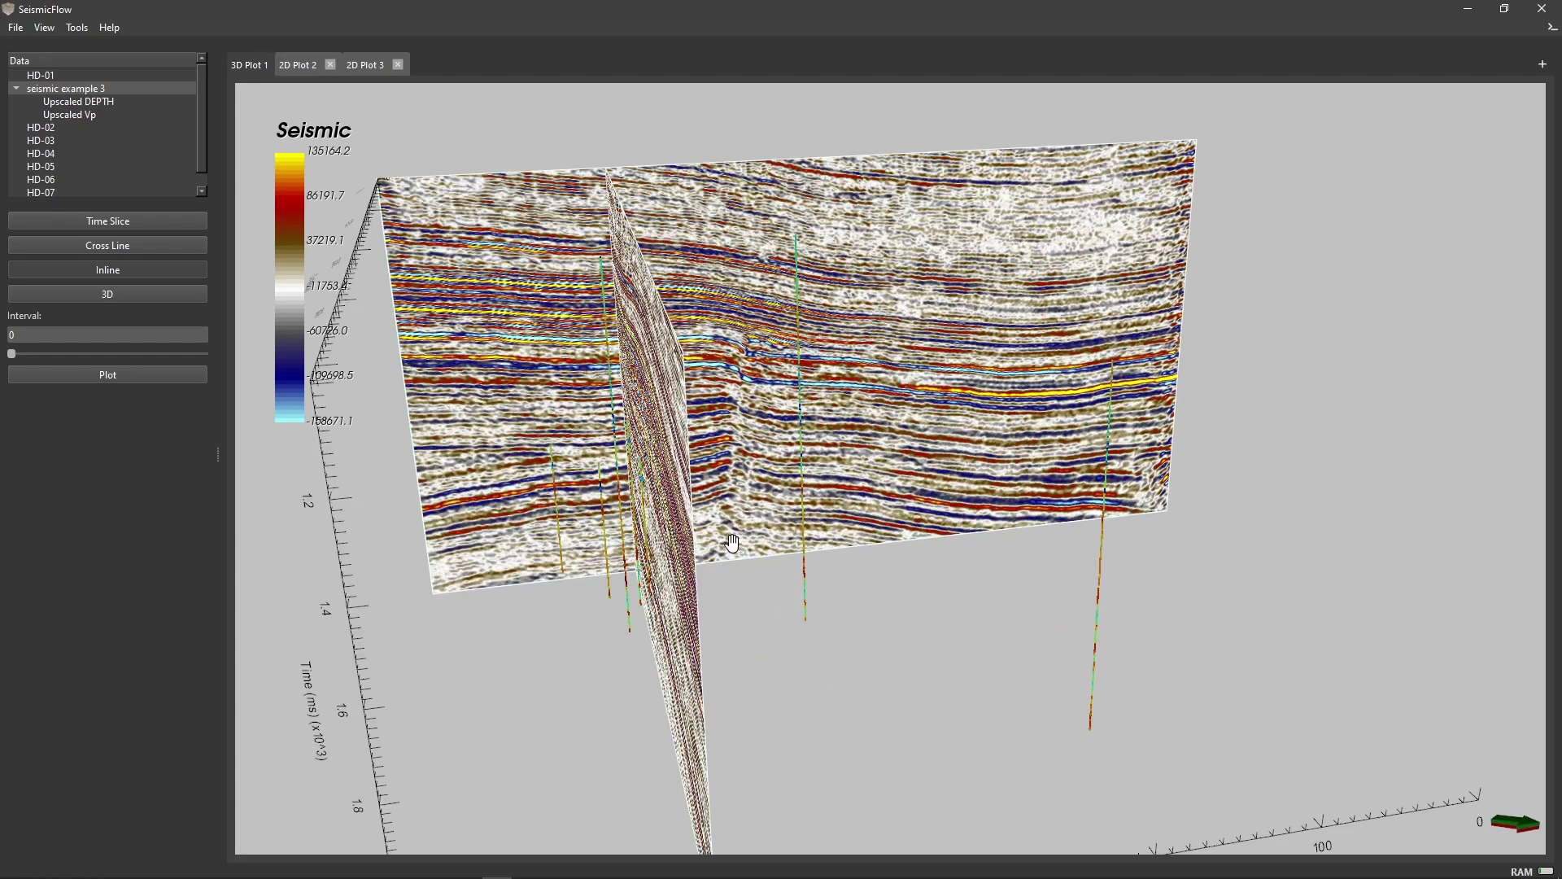
pyautogui.scroll(-5, 642, 551)
pyautogui.moveTo(642, 551); pyautogui.dragTo(896, 468)
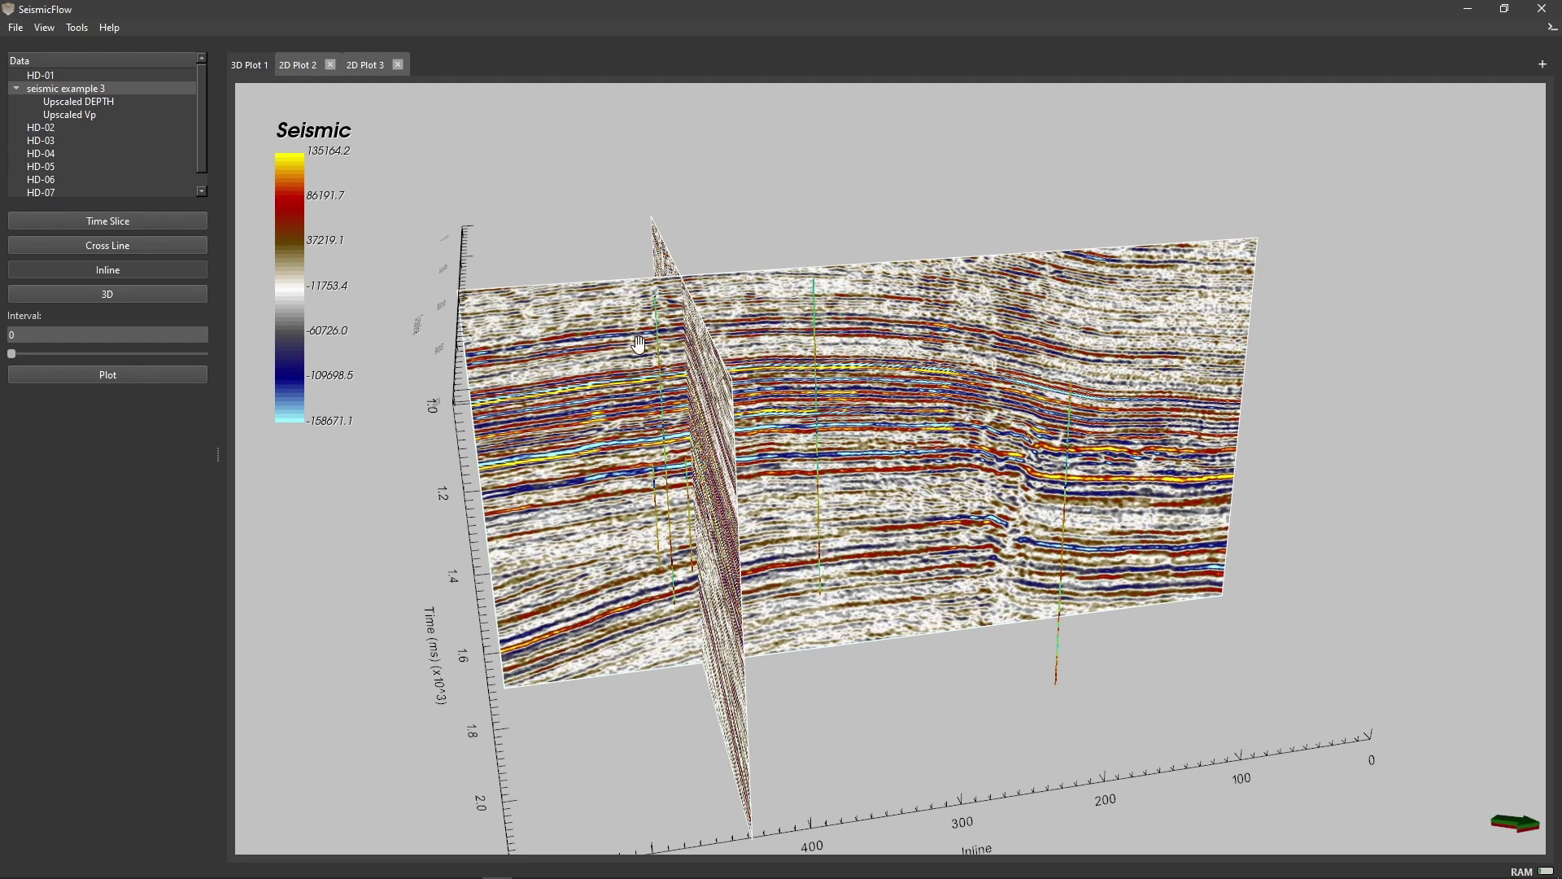
pyautogui.moveTo(854, 674)
pyautogui.mouseDown()
pyautogui.moveTo(879, 707)
pyautogui.moveTo(876, 687)
pyautogui.moveTo(830, 678)
pyautogui.mouseUp()
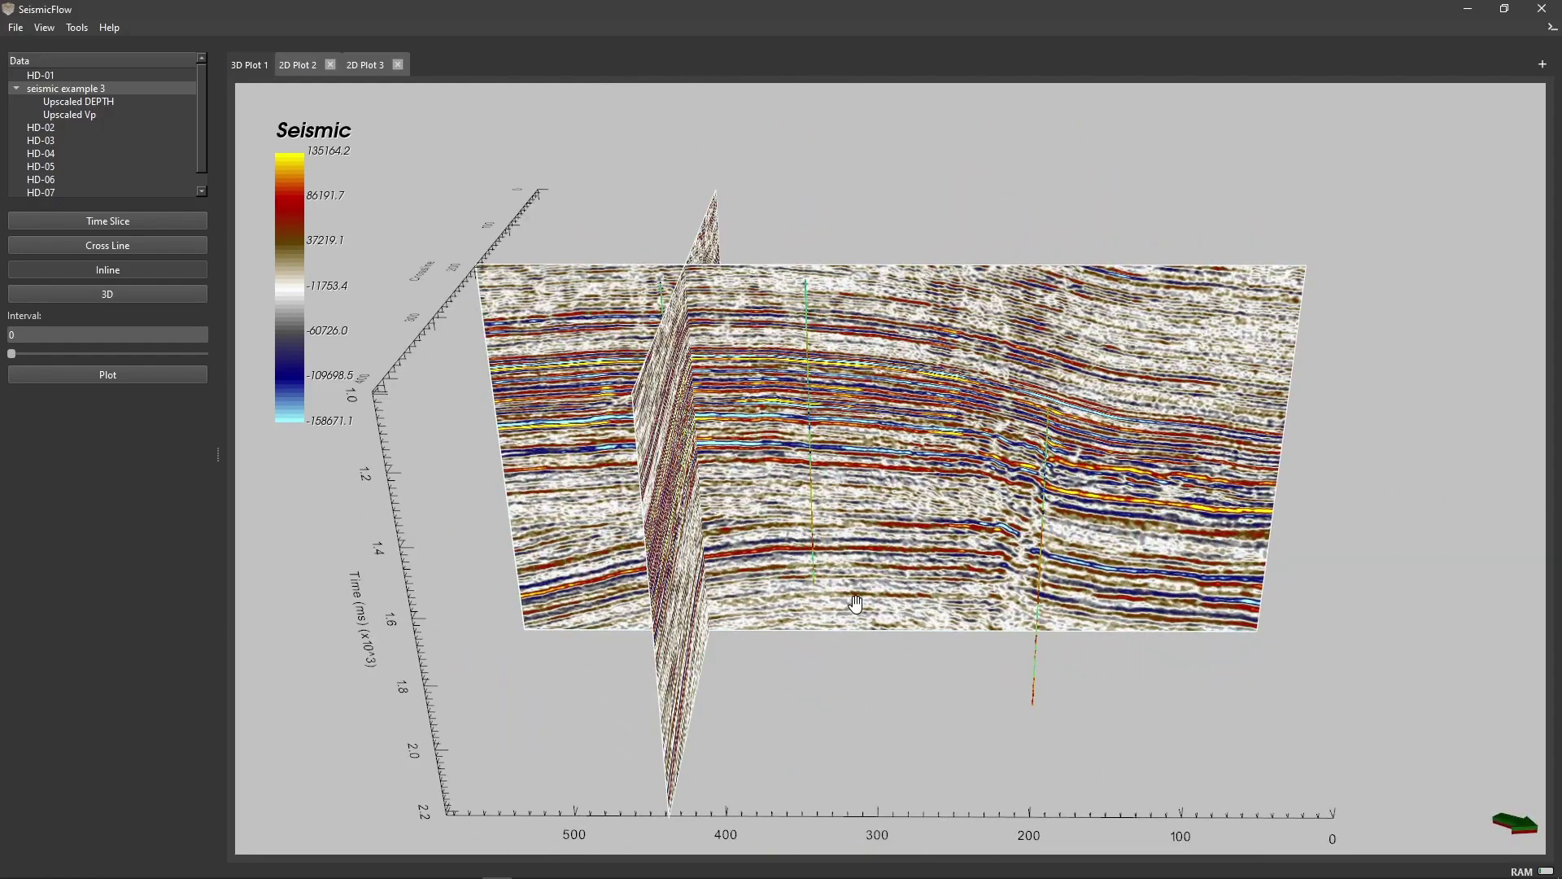
pyautogui.moveTo(879, 632); pyautogui.dragTo(884, 625)
pyautogui.moveTo(858, 684)
pyautogui.mouseDown()
pyautogui.moveTo(900, 701)
pyautogui.moveTo(879, 729)
pyautogui.moveTo(914, 732)
pyautogui.moveTo(964, 701)
pyautogui.moveTo(858, 684)
pyautogui.moveTo(847, 657)
pyautogui.mouseUp()
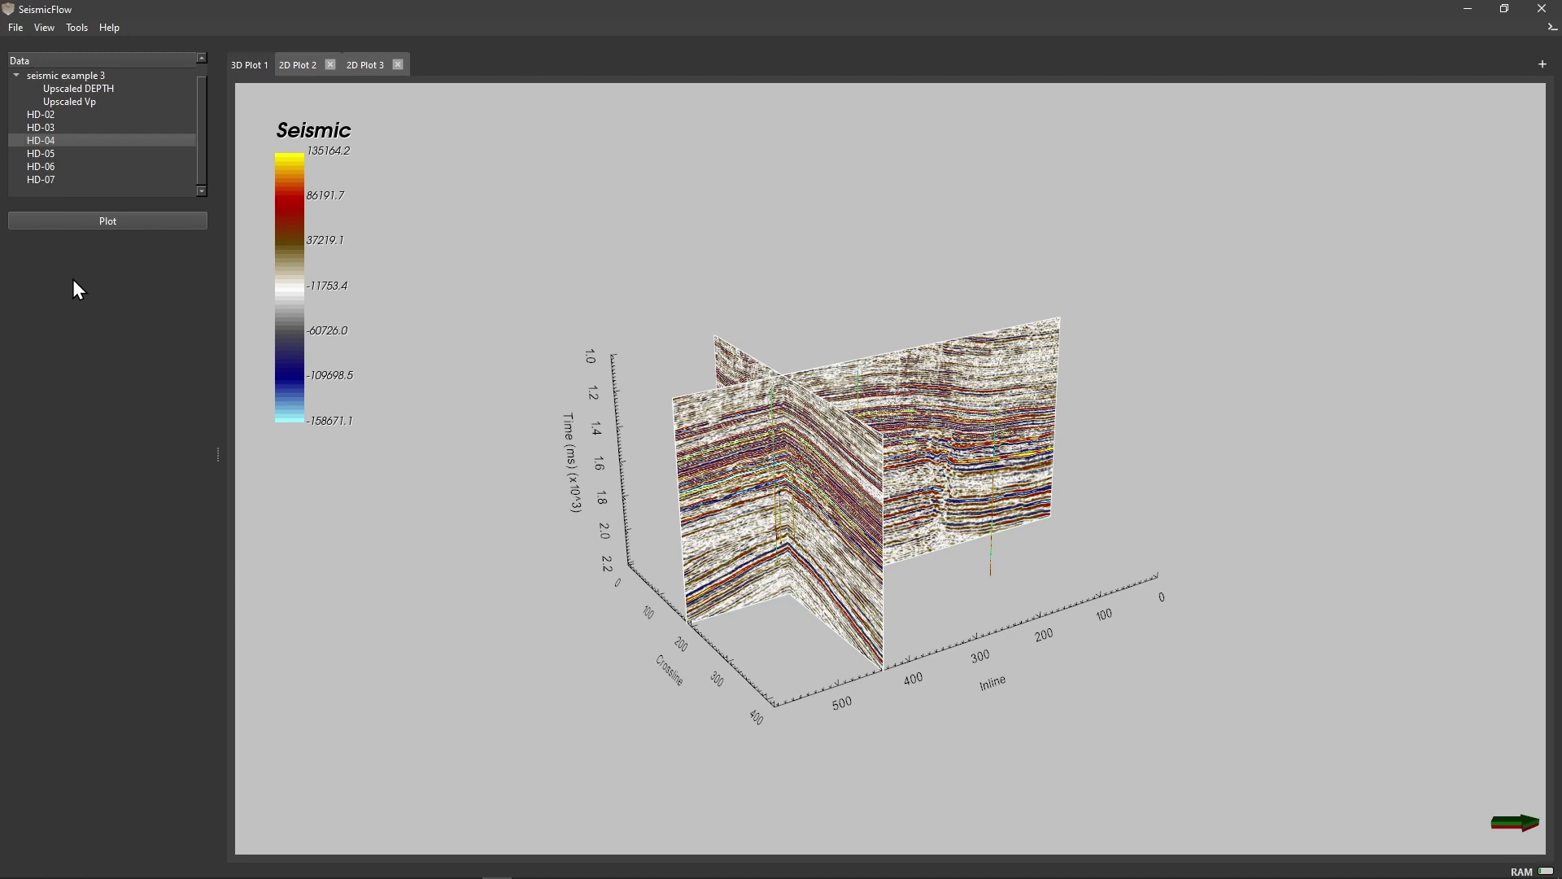
pyautogui.rightClick(76, 139)
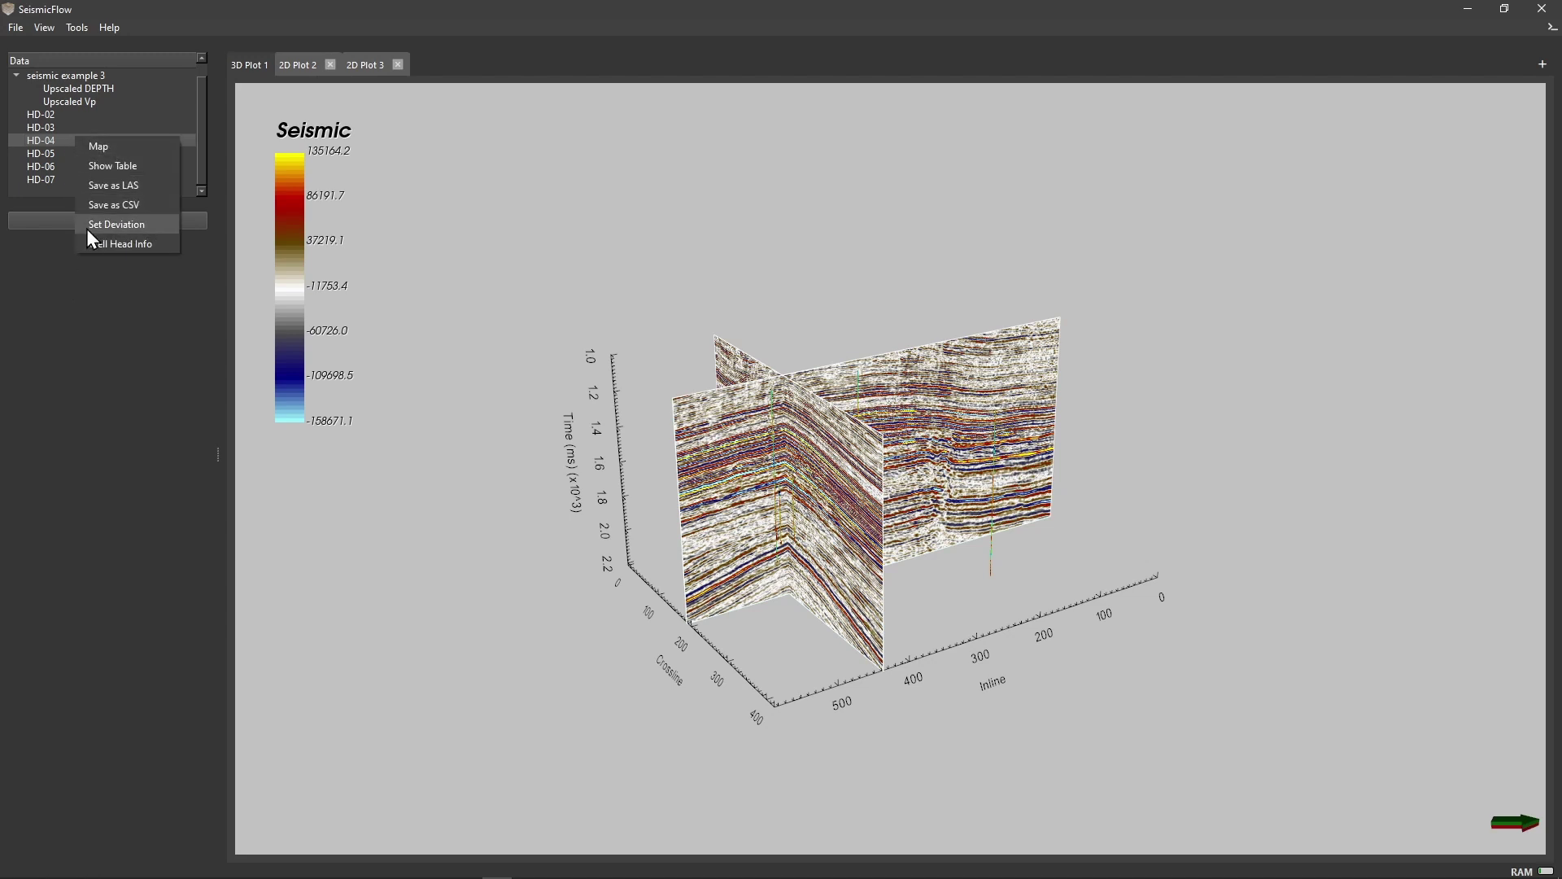
pyautogui.click(136, 226)
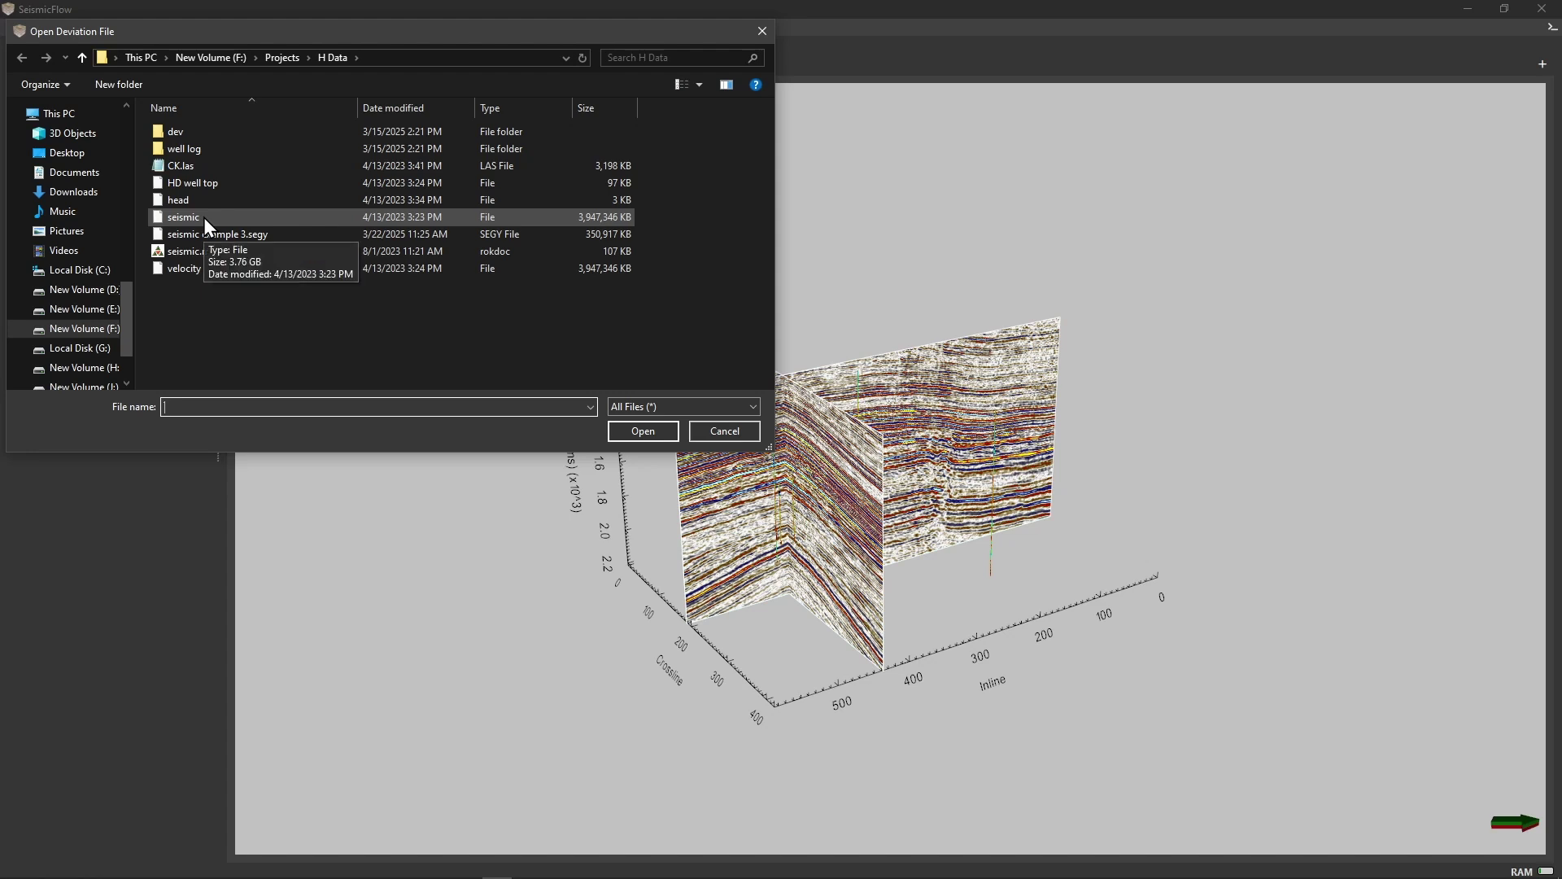
pyautogui.press('Escape')
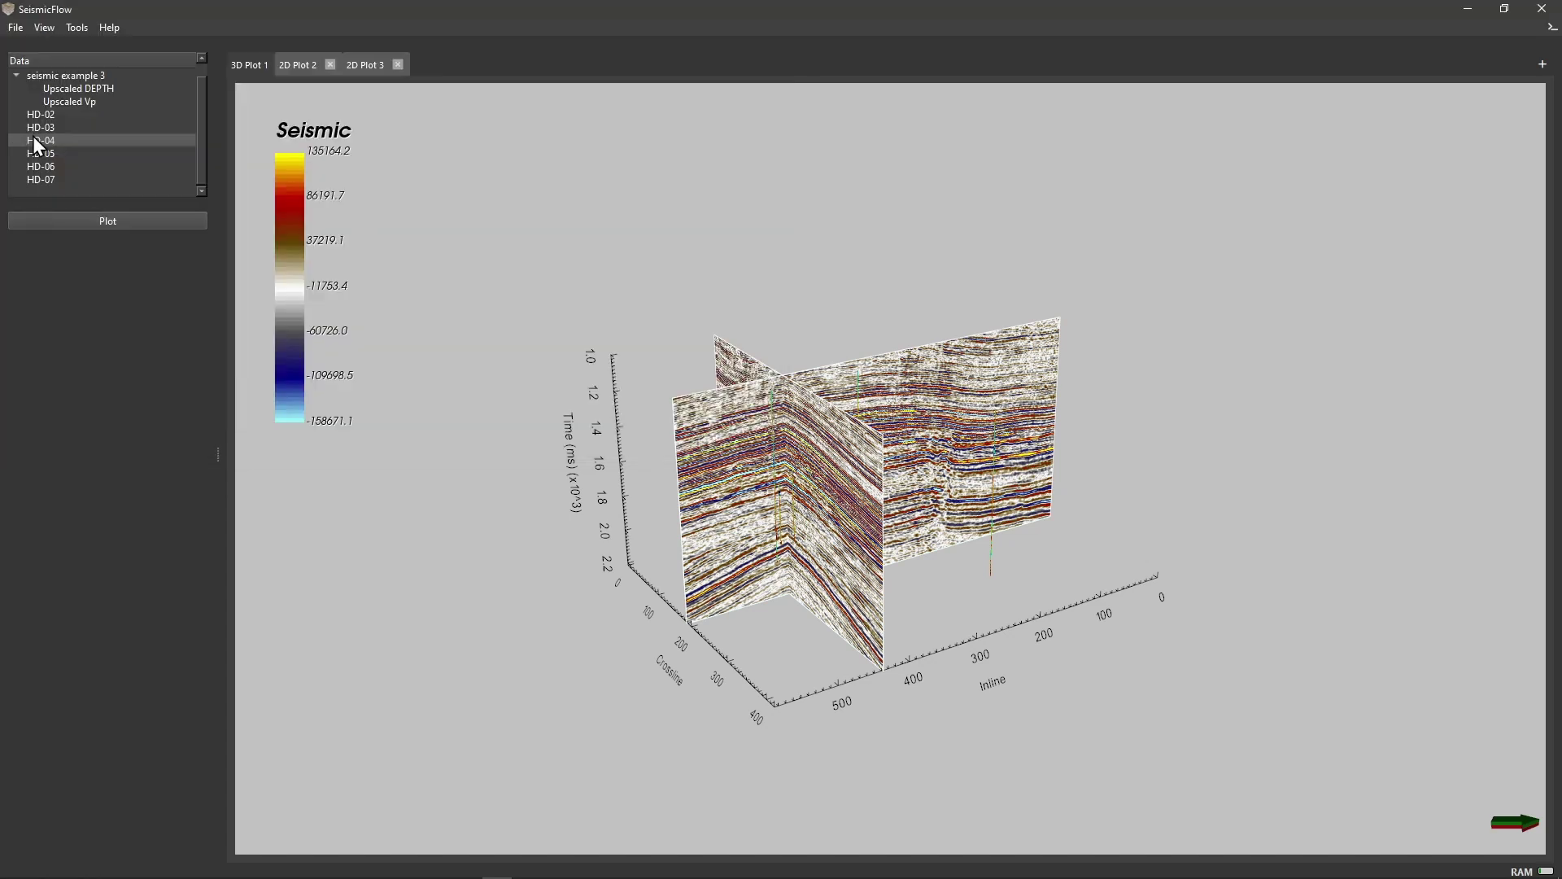
# Try to open the file seismic from the H Data folder as a well log file
pyautogui.click(10, 27)
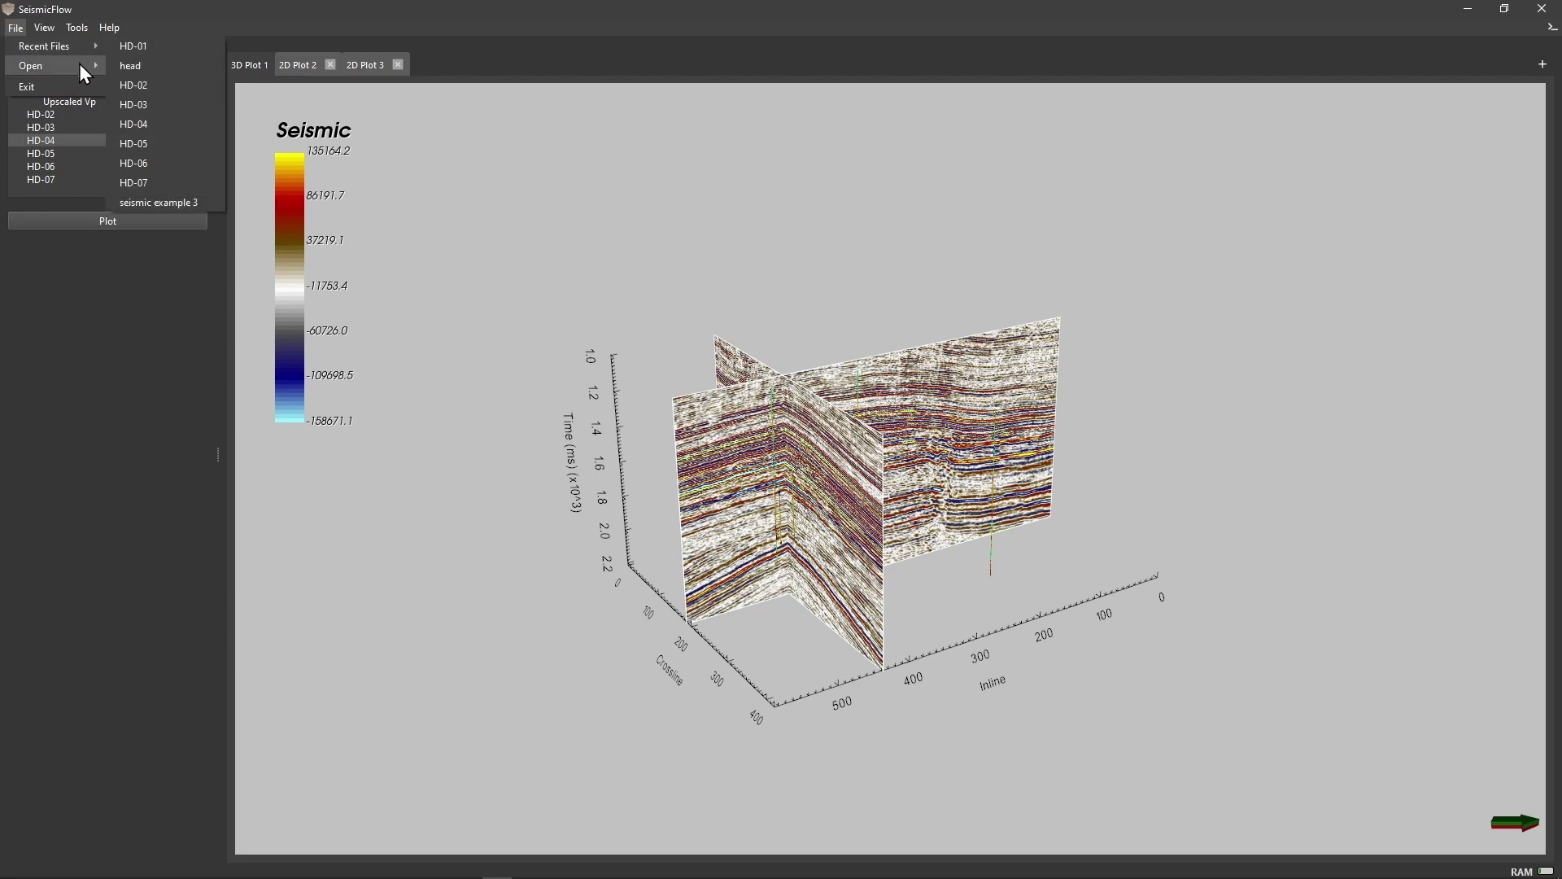
pyautogui.moveTo(80, 65)
pyautogui.click(151, 105)
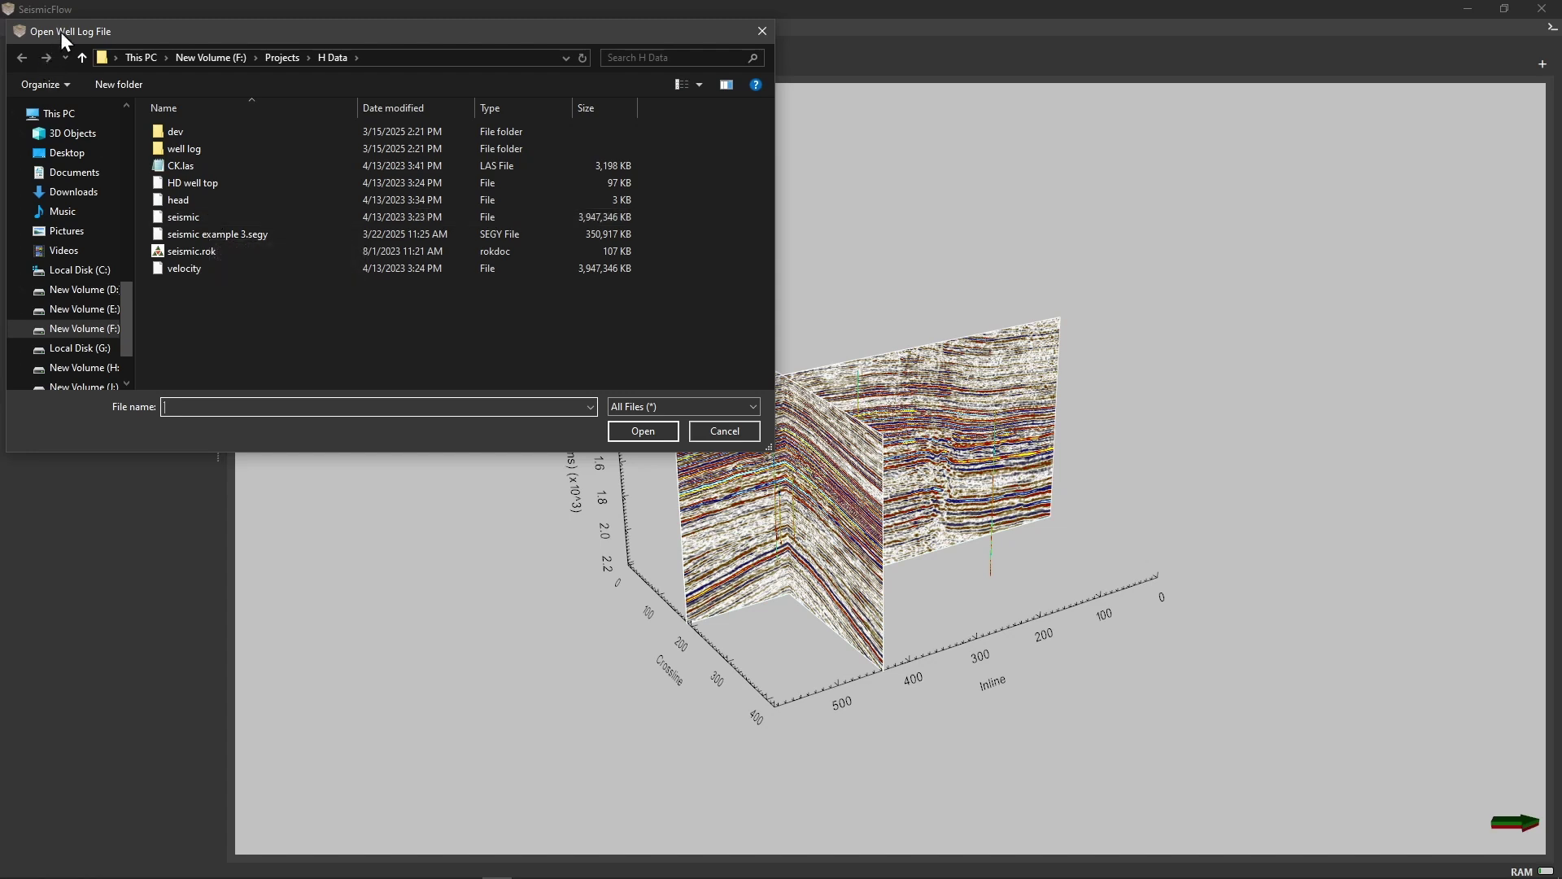
pyautogui.doubleClick(206, 218)
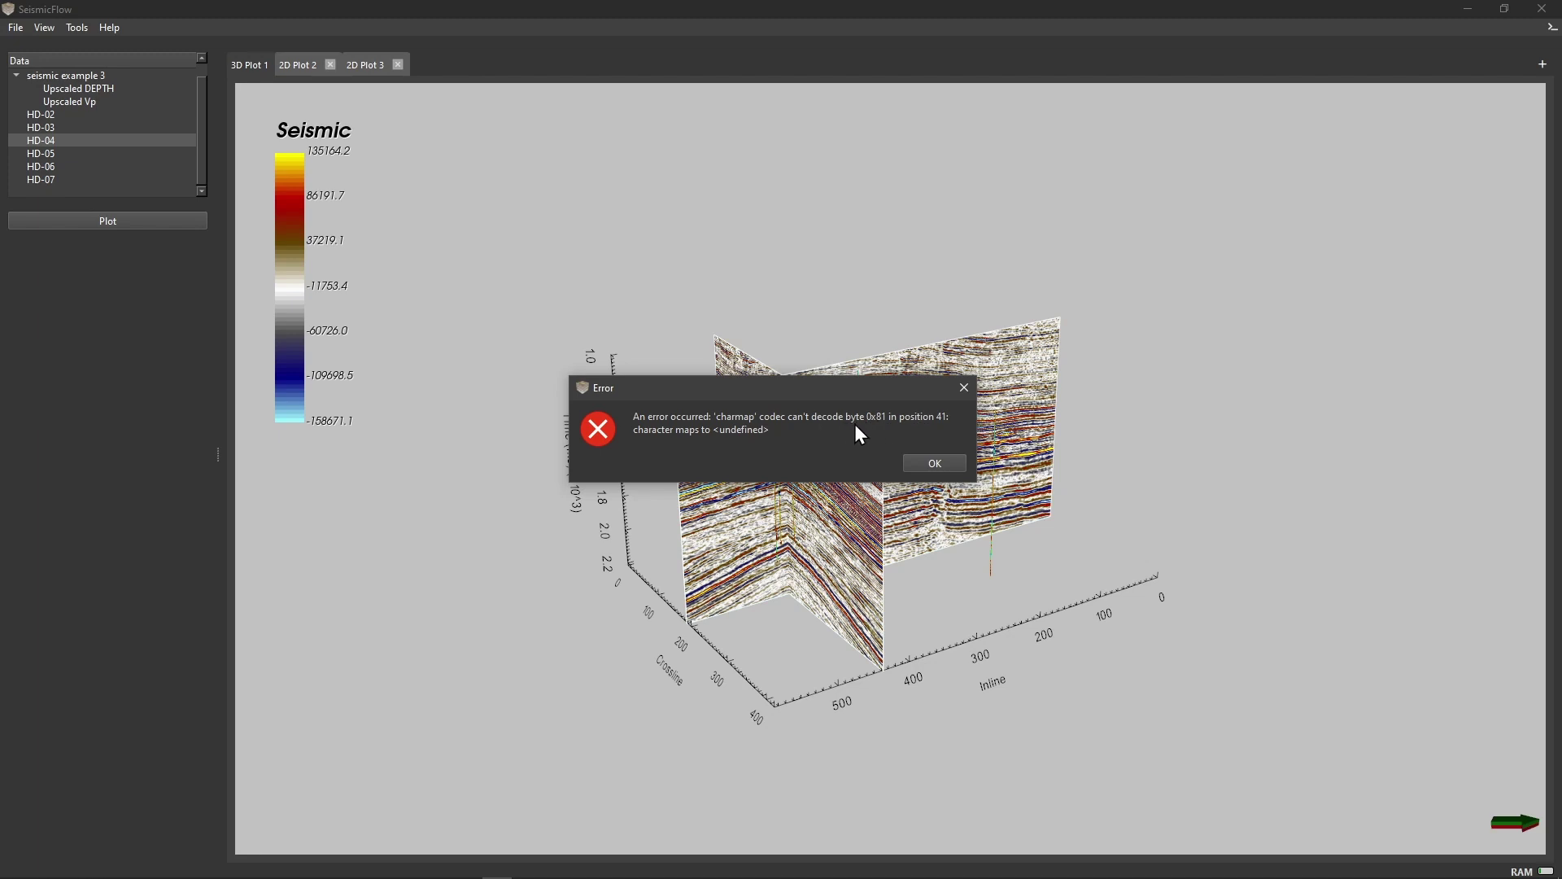
pyautogui.click(964, 388)
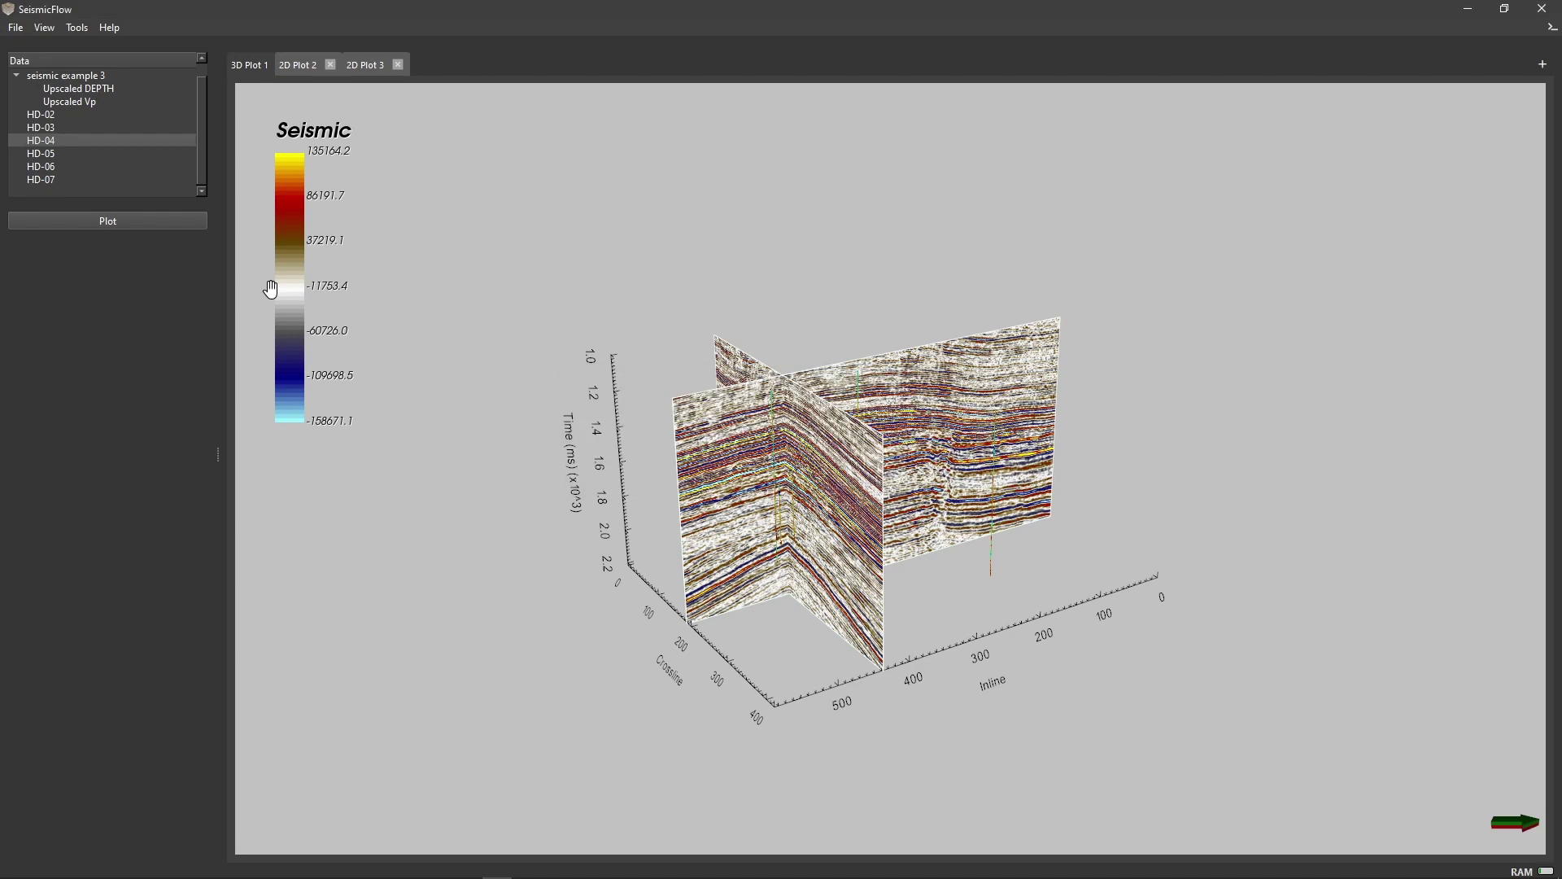
pyautogui.moveTo(665, 443); pyautogui.dragTo(561, 397)
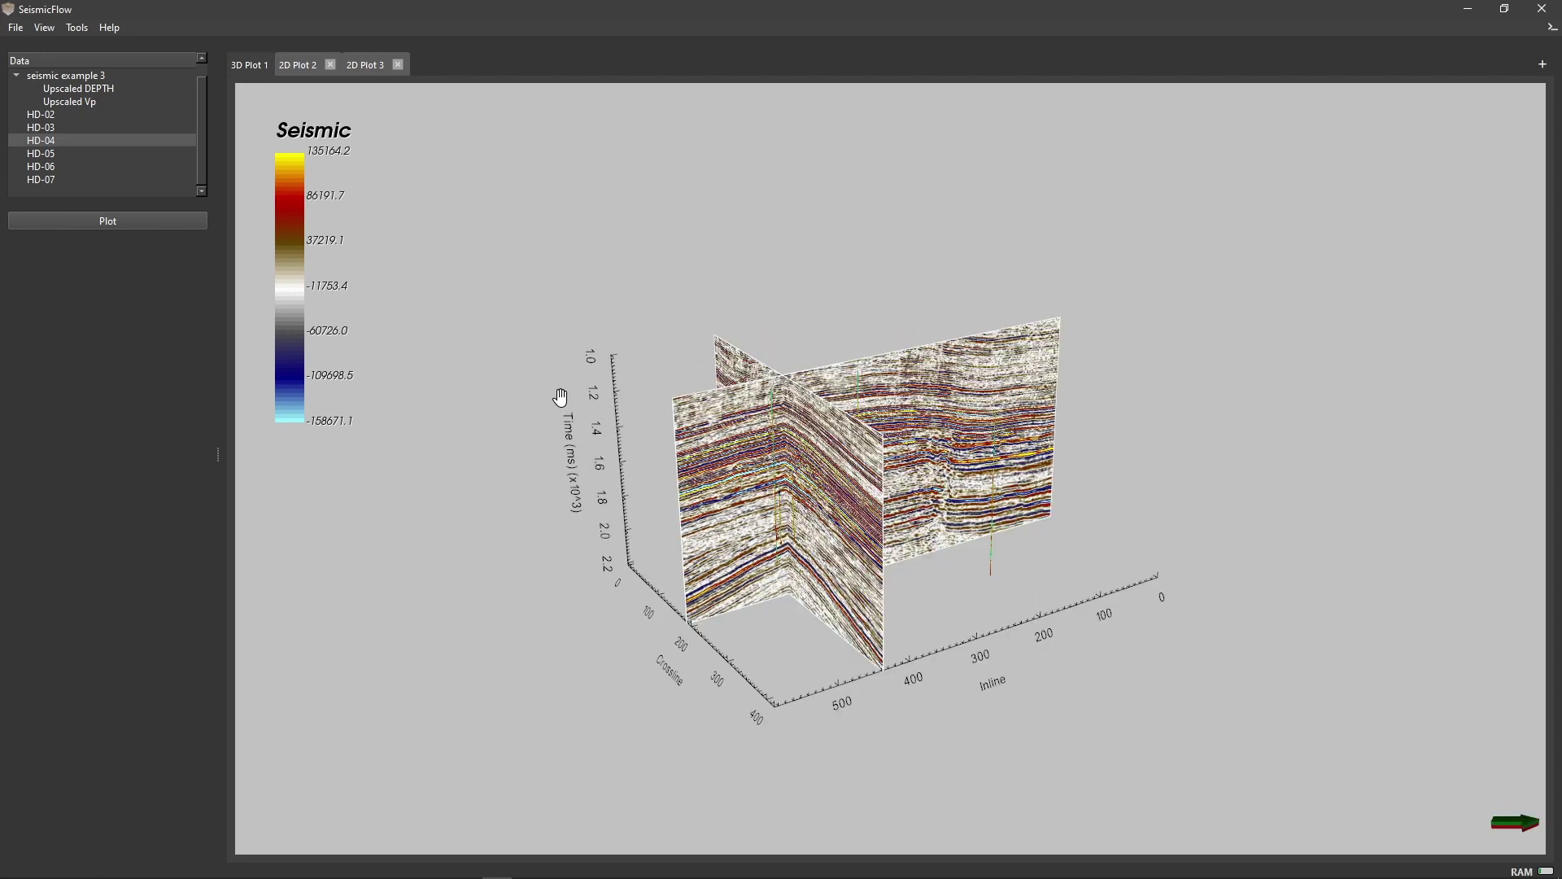